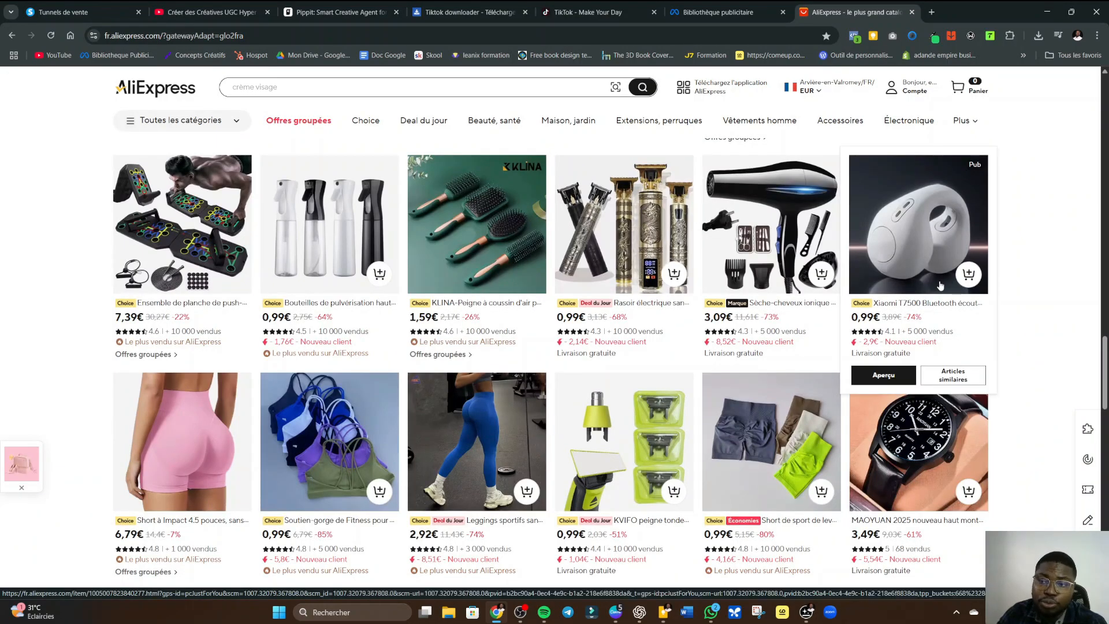
- Browse the AliExpress recommended products, checking their prices, ratings and sales for a suitable item
{"action": "scroll", "coordinate": [940, 285], "scroll_direction": "down", "scroll_amount": 12}
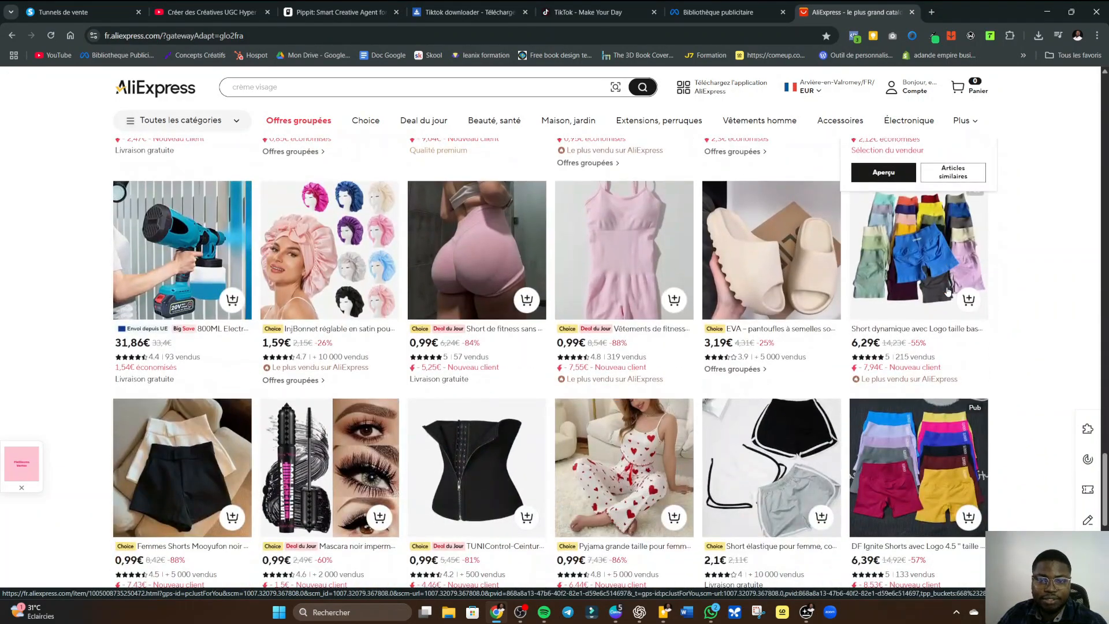
{"action": "scroll", "coordinate": [947, 292], "scroll_direction": "down", "scroll_amount": 8}
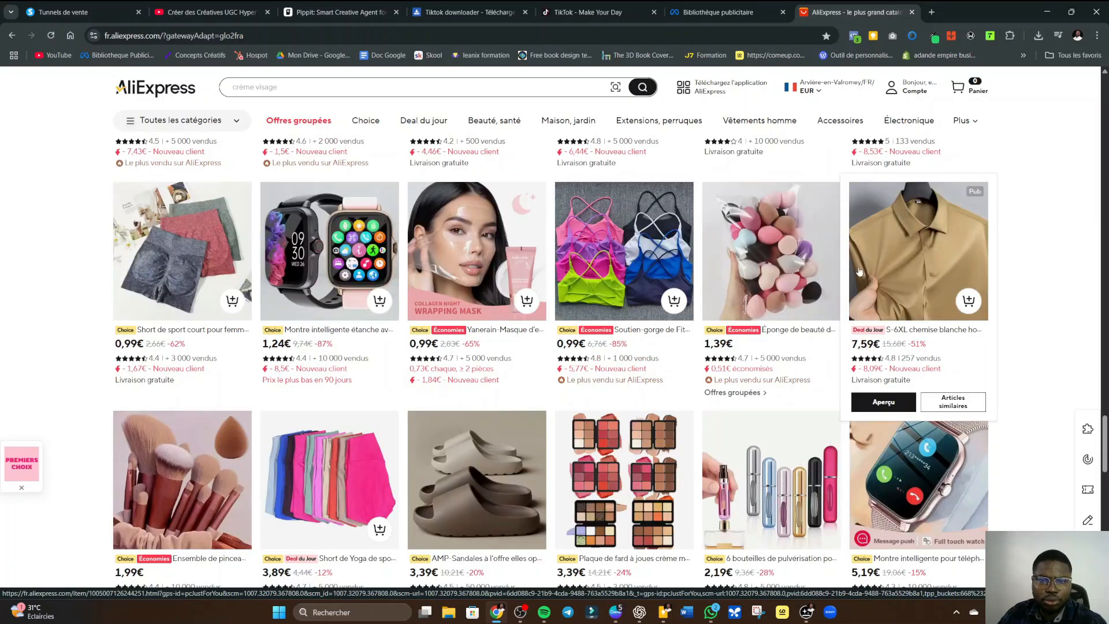
{"action": "scroll", "coordinate": [899, 286], "scroll_direction": "up", "scroll_amount": 10}
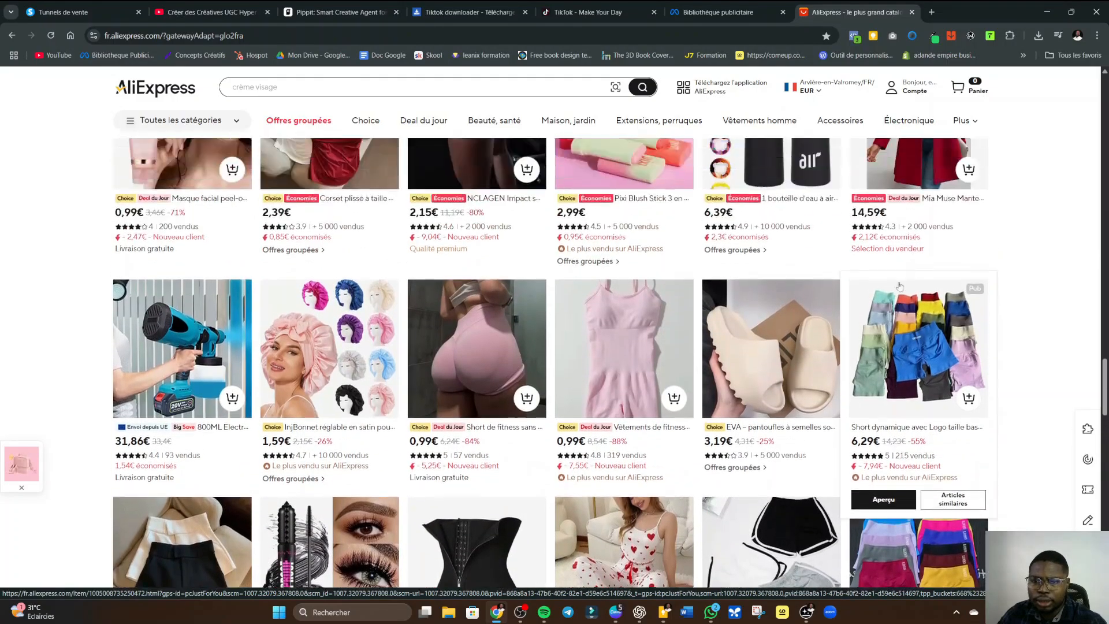
{"action": "scroll", "coordinate": [899, 286], "scroll_direction": "up", "scroll_amount": 9}
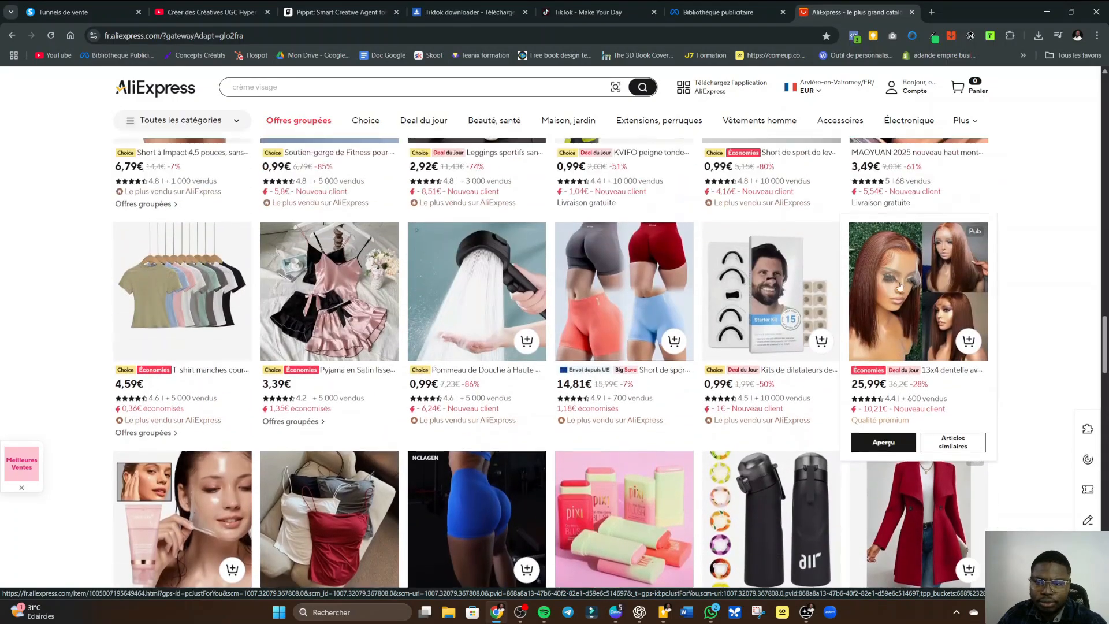
{"action": "scroll", "coordinate": [899, 285], "scroll_direction": "down", "scroll_amount": 5}
{"action": "scroll", "coordinate": [899, 286], "scroll_direction": "down", "scroll_amount": 12}
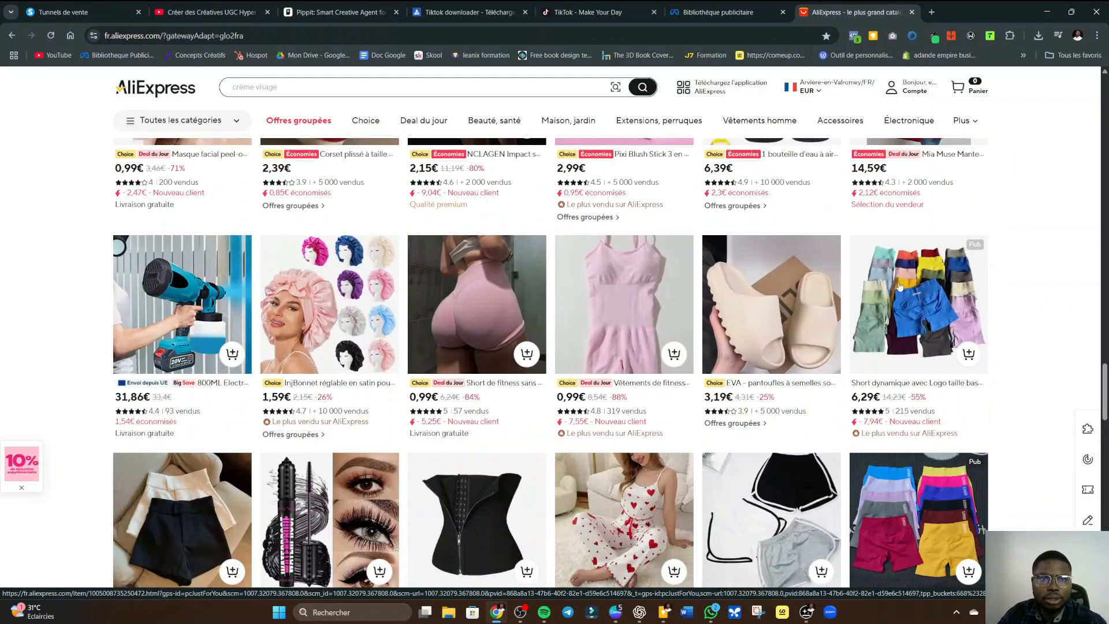
{"action": "scroll", "coordinate": [899, 285], "scroll_direction": "down", "scroll_amount": 8}
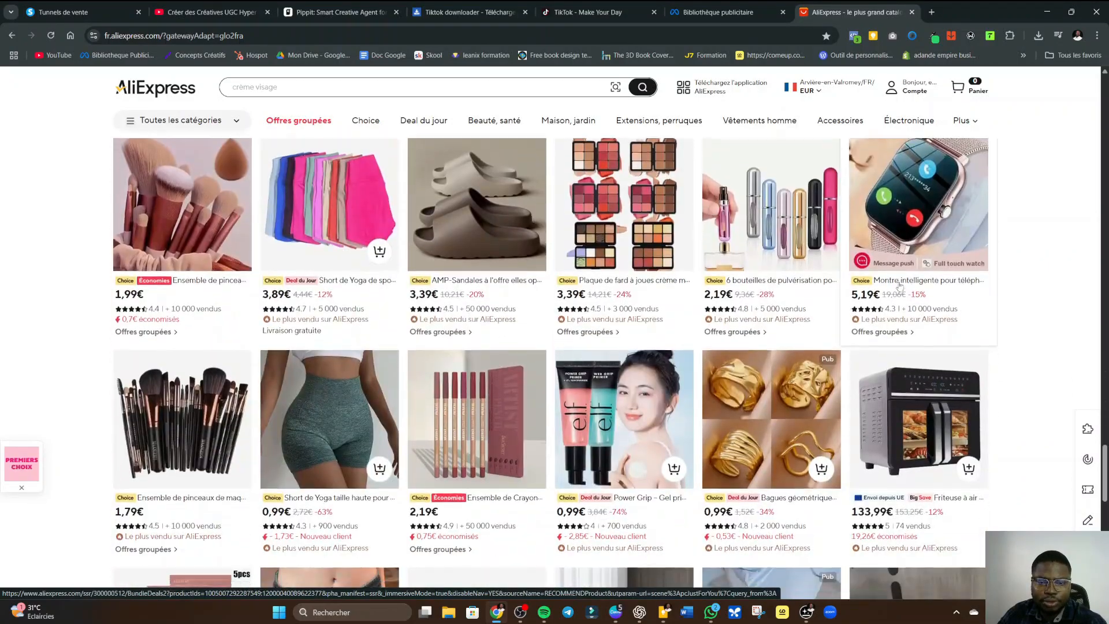
{"action": "scroll", "coordinate": [899, 286], "scroll_direction": "up", "scroll_amount": 14}
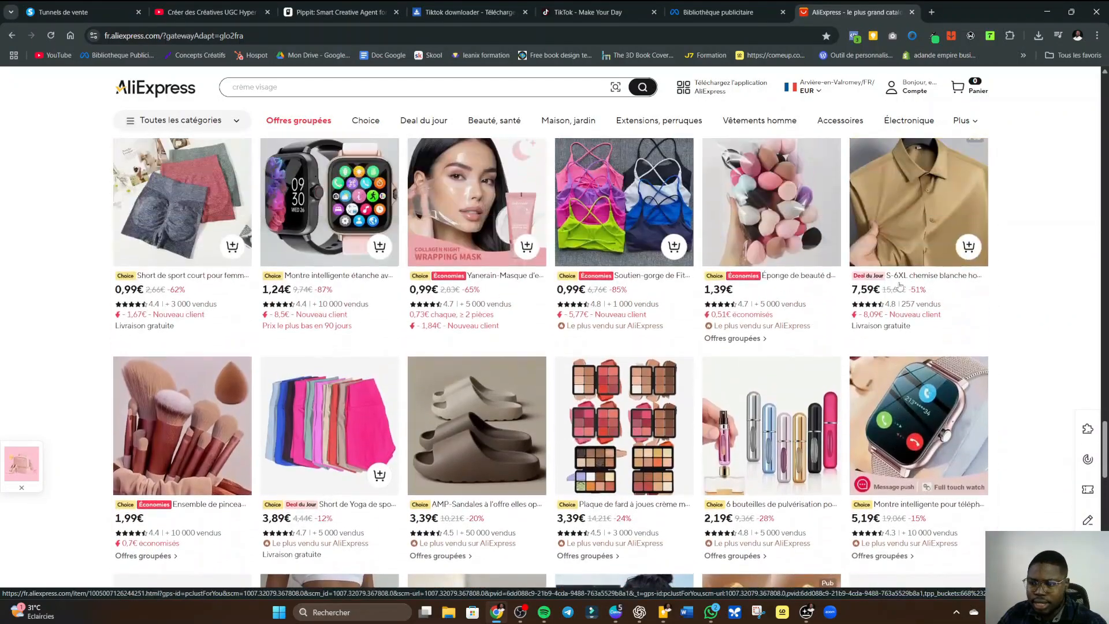
{"action": "scroll", "coordinate": [899, 286], "scroll_direction": "up", "scroll_amount": 5}
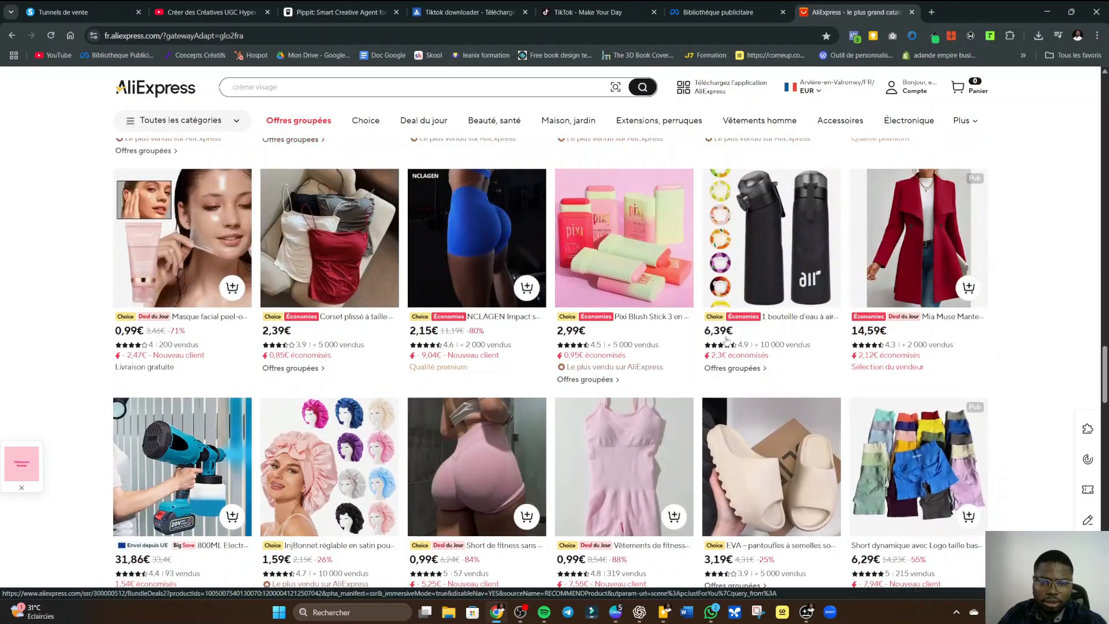
- Open the product page of the pink seamless fitness shorts priced at 0,99€ from the recommendations
{"action": "mouse_move", "coordinate": [487, 477]}
{"action": "scroll", "coordinate": [487, 478], "scroll_direction": "down", "scroll_amount": 2}
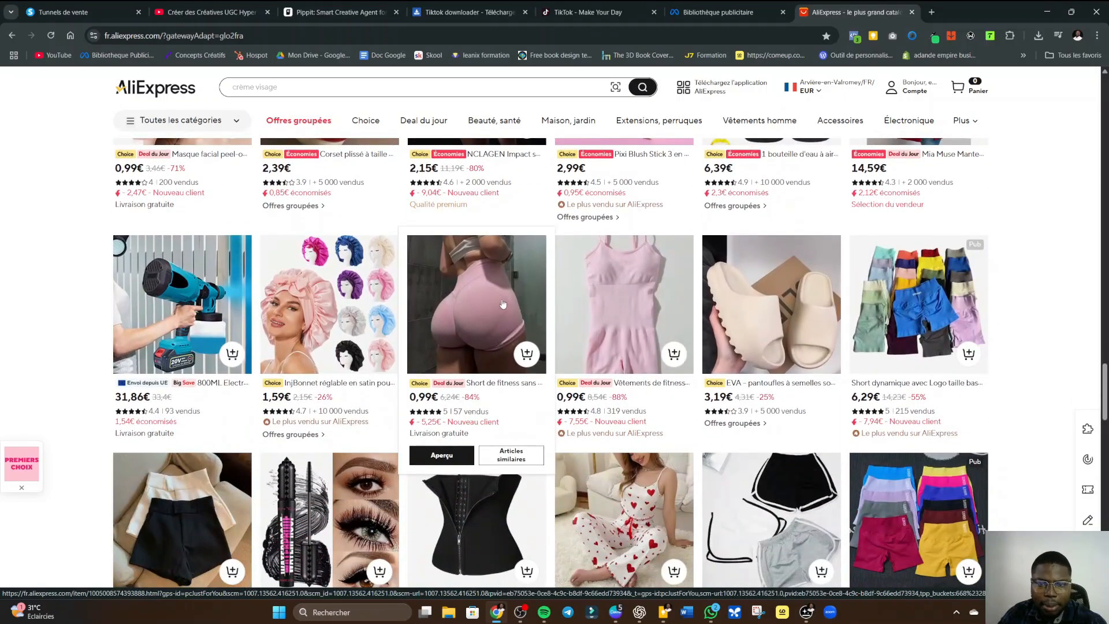
{"action": "scroll", "coordinate": [487, 331], "scroll_direction": "up", "scroll_amount": 3}
{"action": "scroll", "coordinate": [488, 384], "scroll_direction": "down", "scroll_amount": 3}
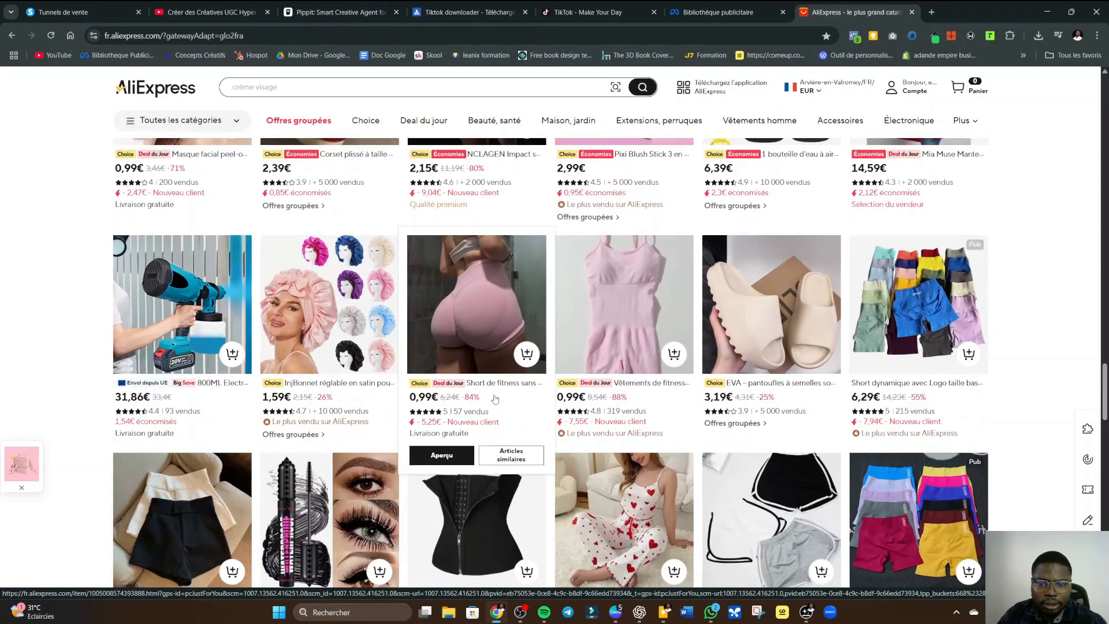
{"action": "left_click", "coordinate": [502, 385]}
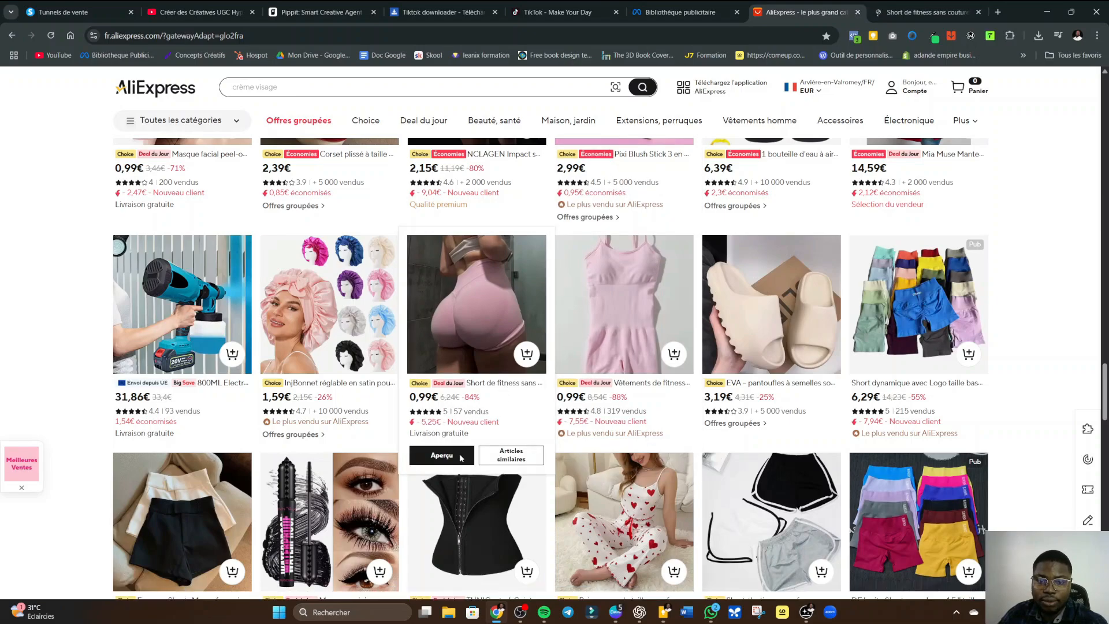
{"action": "left_click", "coordinate": [457, 456]}
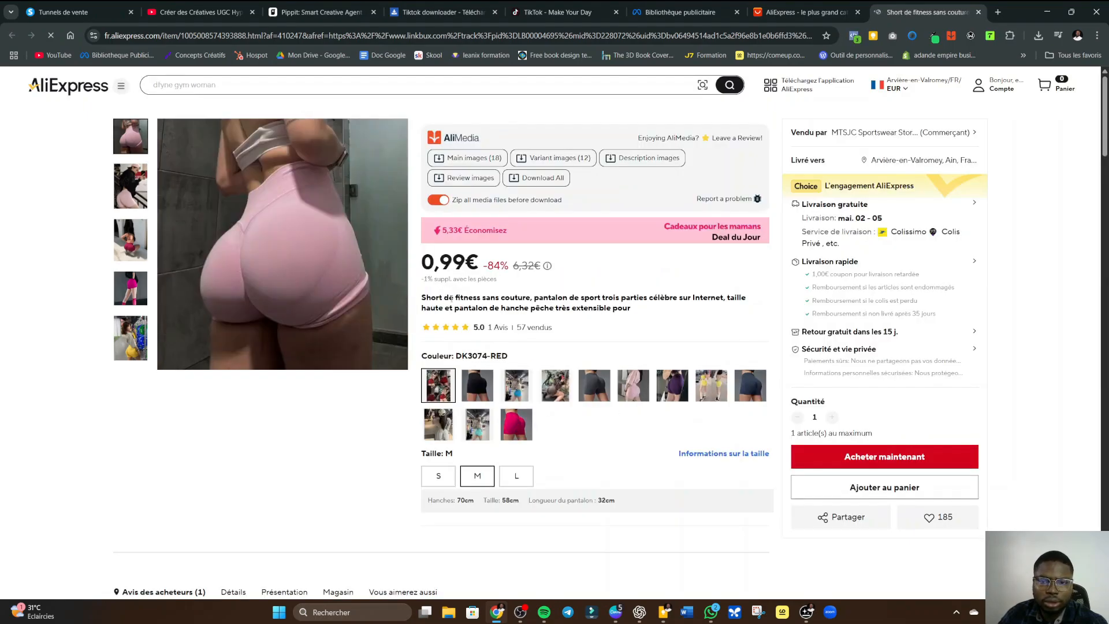
- Look through the fitness shorts' product page and copy the complete product title
{"action": "scroll", "coordinate": [537, 228], "scroll_direction": "down", "scroll_amount": 4}
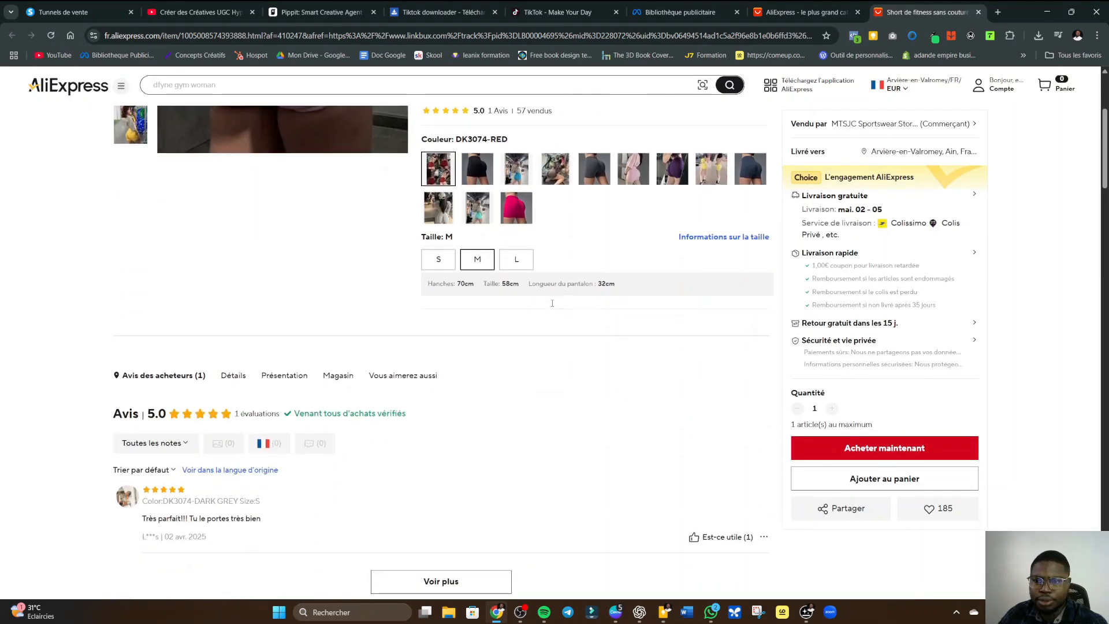
{"action": "scroll", "coordinate": [543, 260], "scroll_direction": "up", "scroll_amount": 3}
{"action": "scroll", "coordinate": [552, 307], "scroll_direction": "down", "scroll_amount": 8}
{"action": "scroll", "coordinate": [552, 307], "scroll_direction": "down", "scroll_amount": 4}
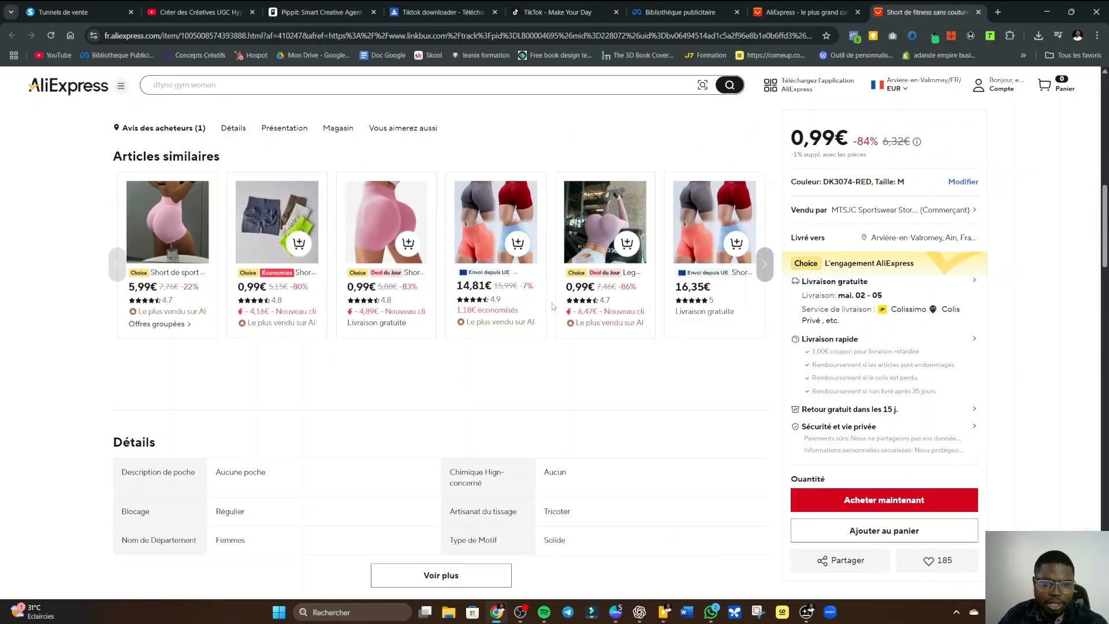
{"action": "scroll", "coordinate": [552, 307], "scroll_direction": "up", "scroll_amount": 10}
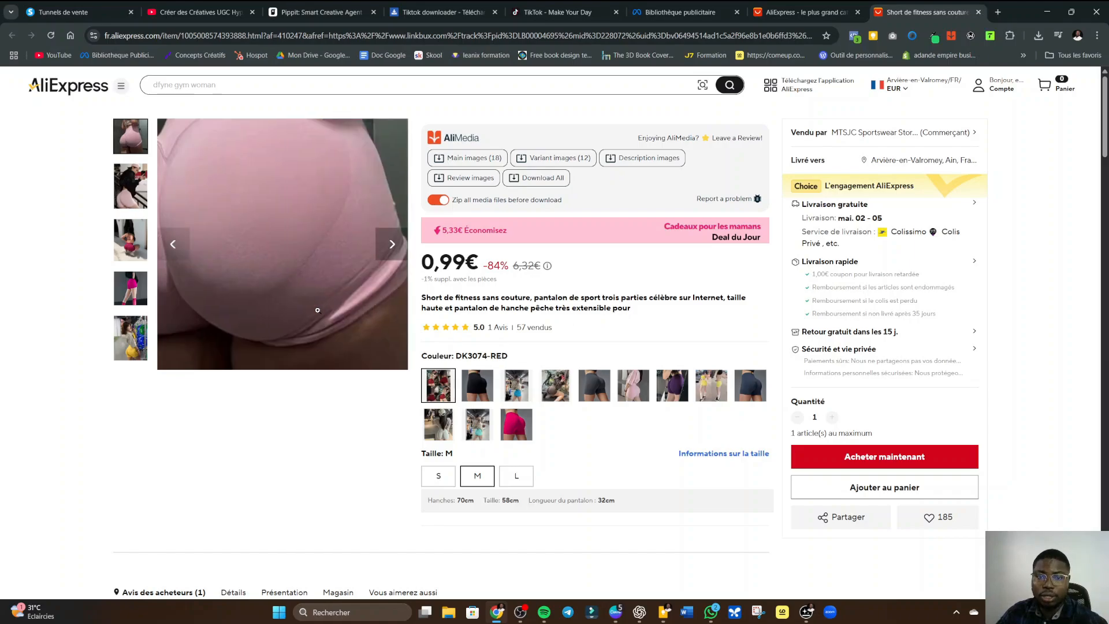
{"action": "left_click_drag", "start_coordinate": [631, 315], "coordinate": [598, 298]}
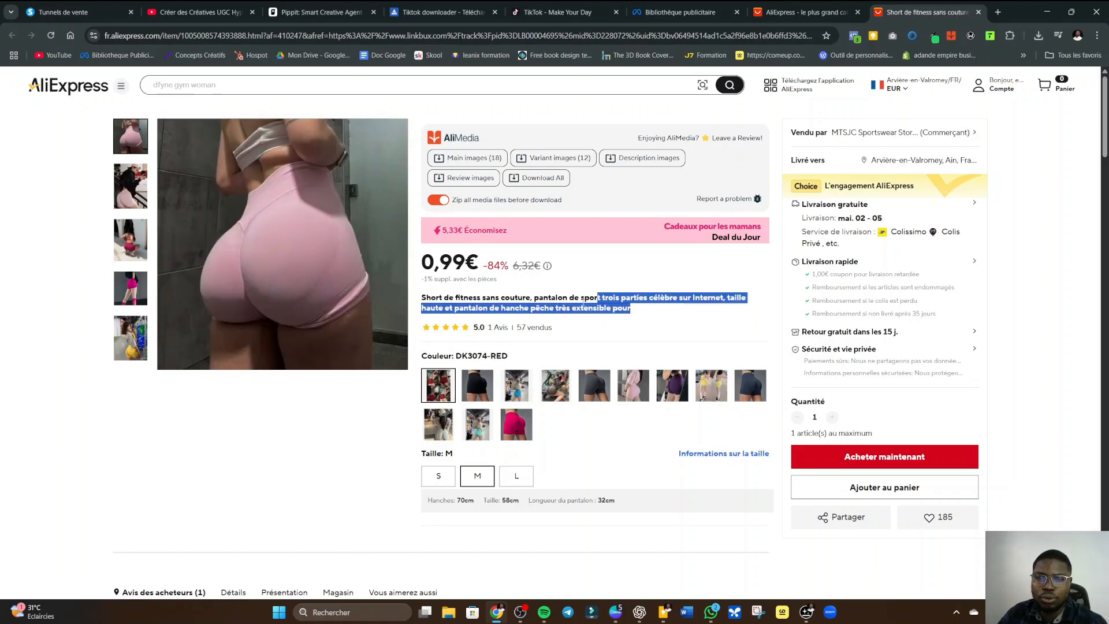
{"action": "right_click", "coordinate": [421, 302]}
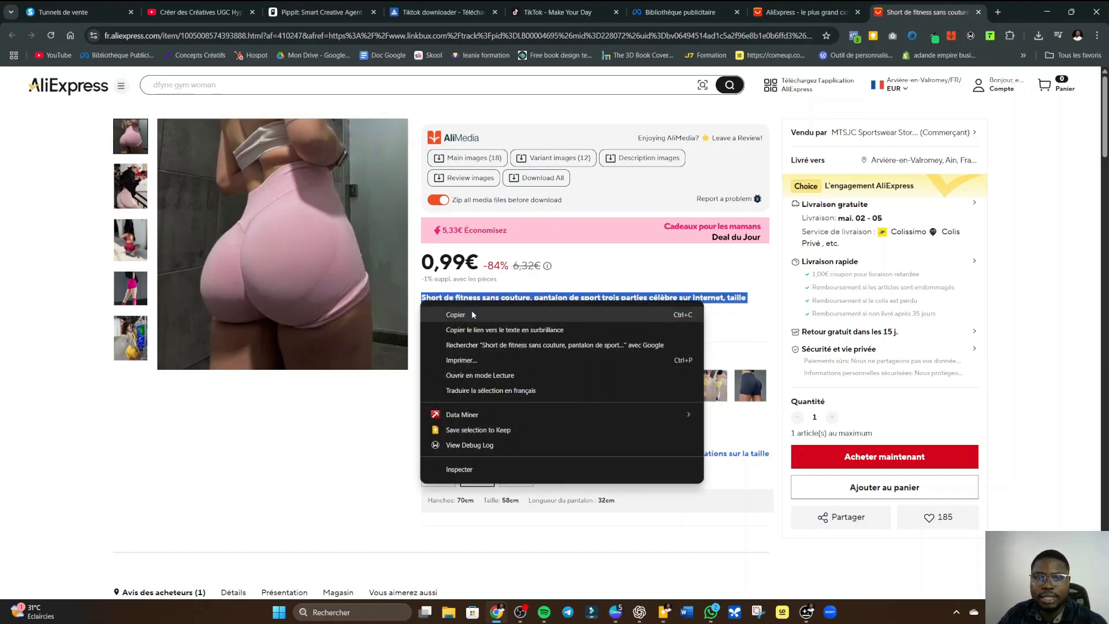
{"action": "left_click", "coordinate": [438, 309]}
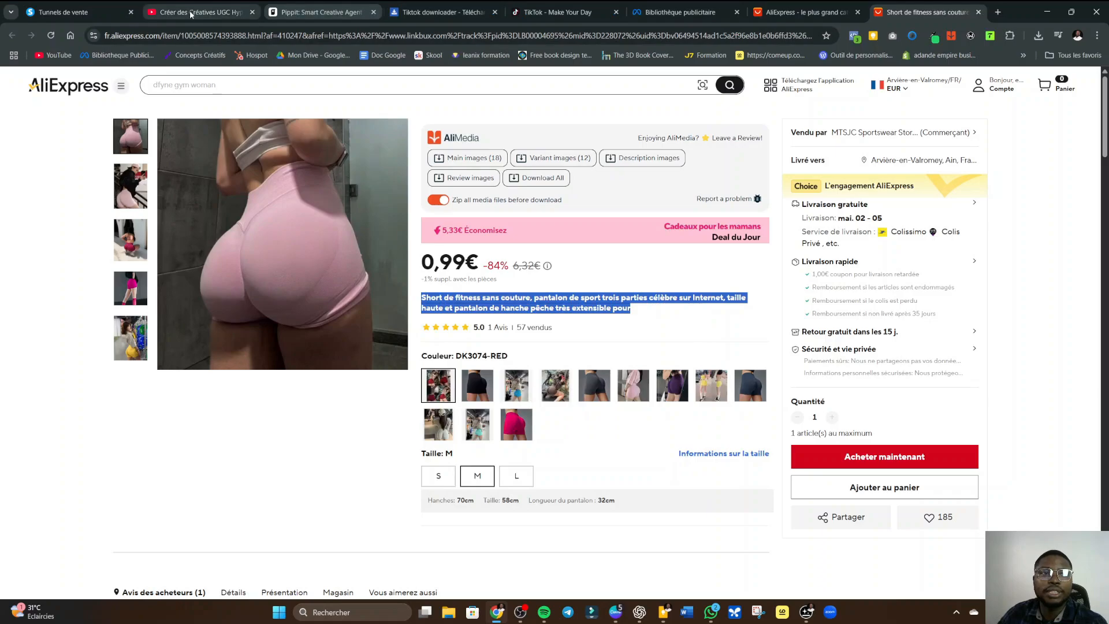
- Open tiktok.com in a new browser tab on the account's own profile, and close the older TikTok tab
{"action": "left_click", "coordinate": [997, 12]}
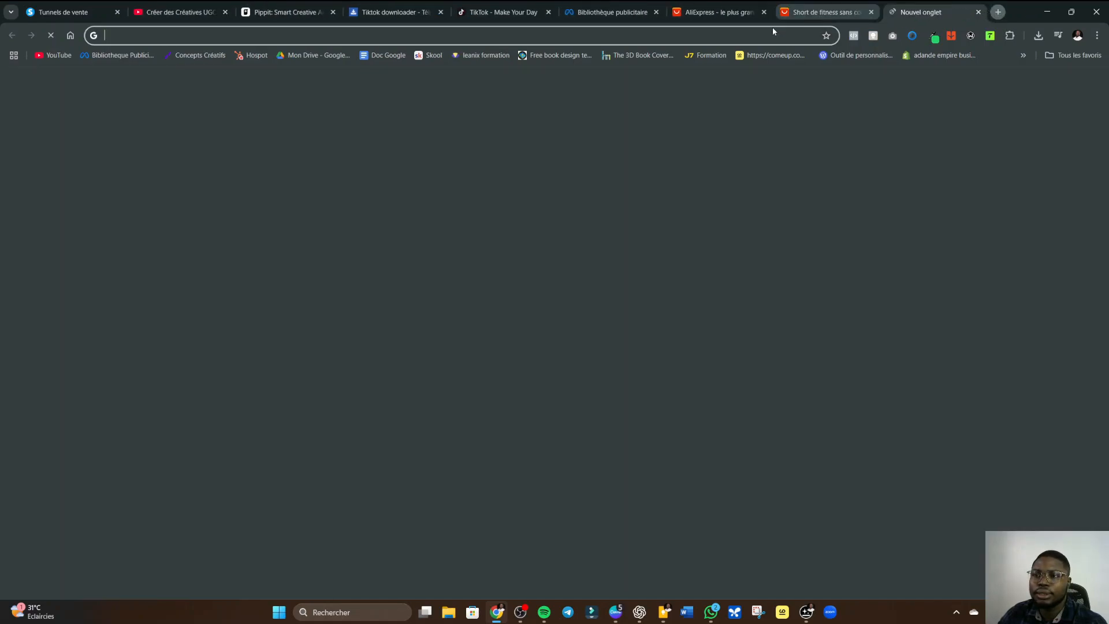
{"action": "left_click", "coordinate": [556, 37]}
{"action": "type", "text": "tiktok.com"}
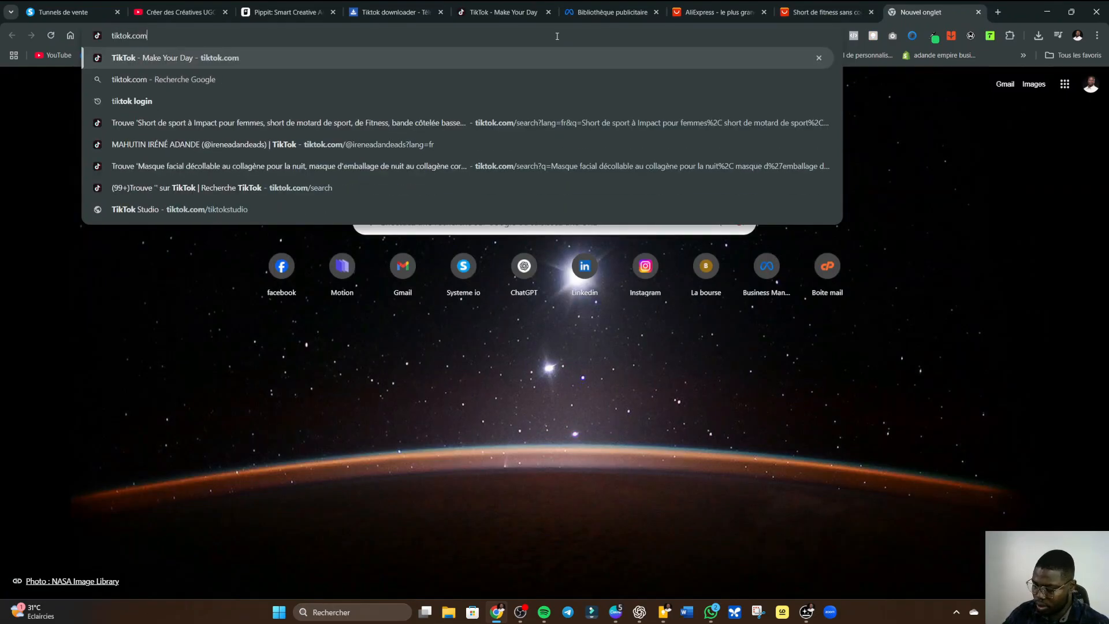
{"action": "key", "text": "Return"}
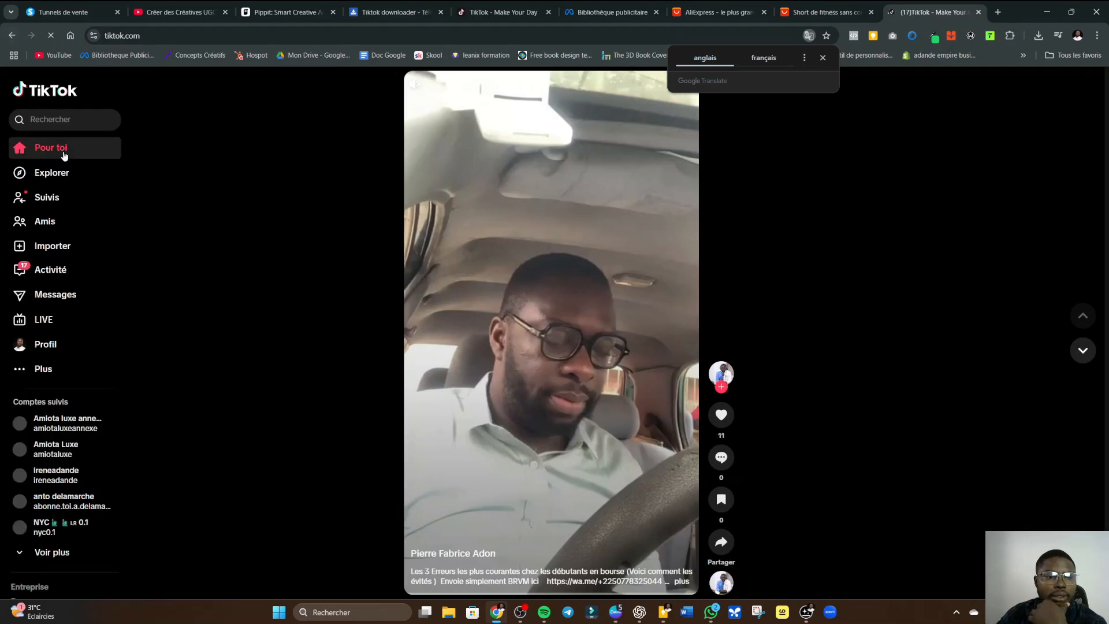
{"action": "left_click", "coordinate": [46, 344]}
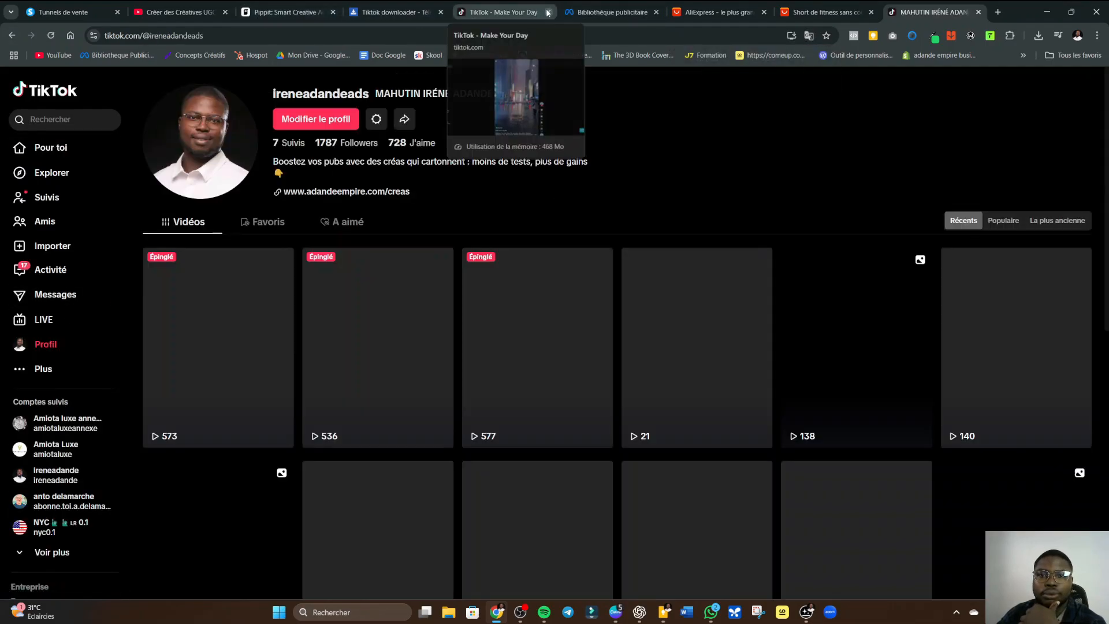
{"action": "left_click", "coordinate": [548, 12]}
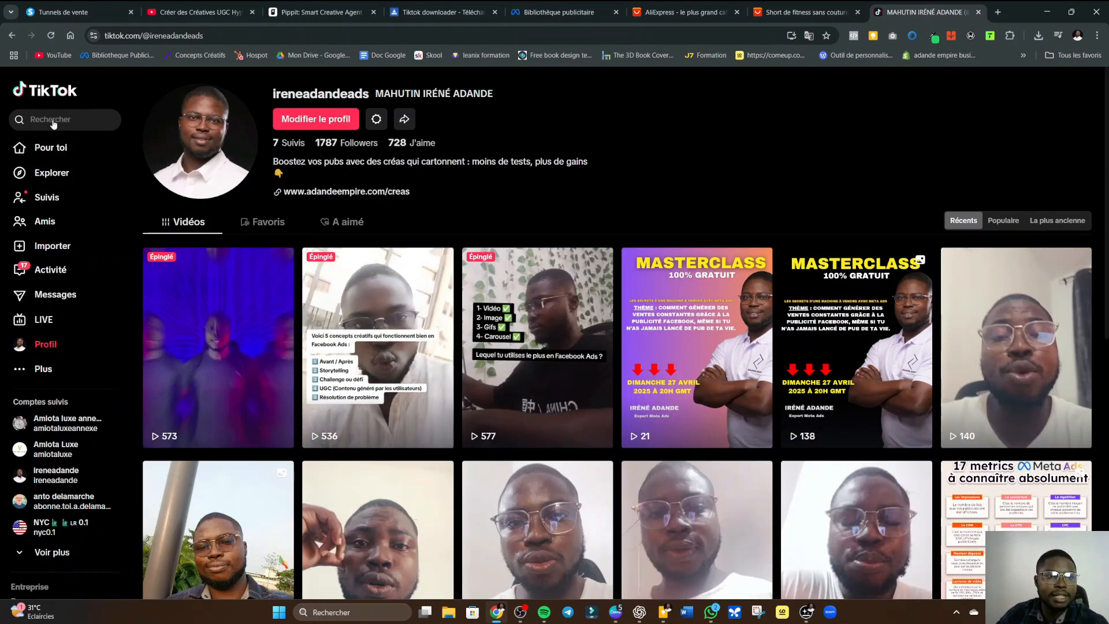
- Search TikTok for the full fitness shorts title taken from the AliExpress product page
{"action": "left_click", "coordinate": [52, 121]}
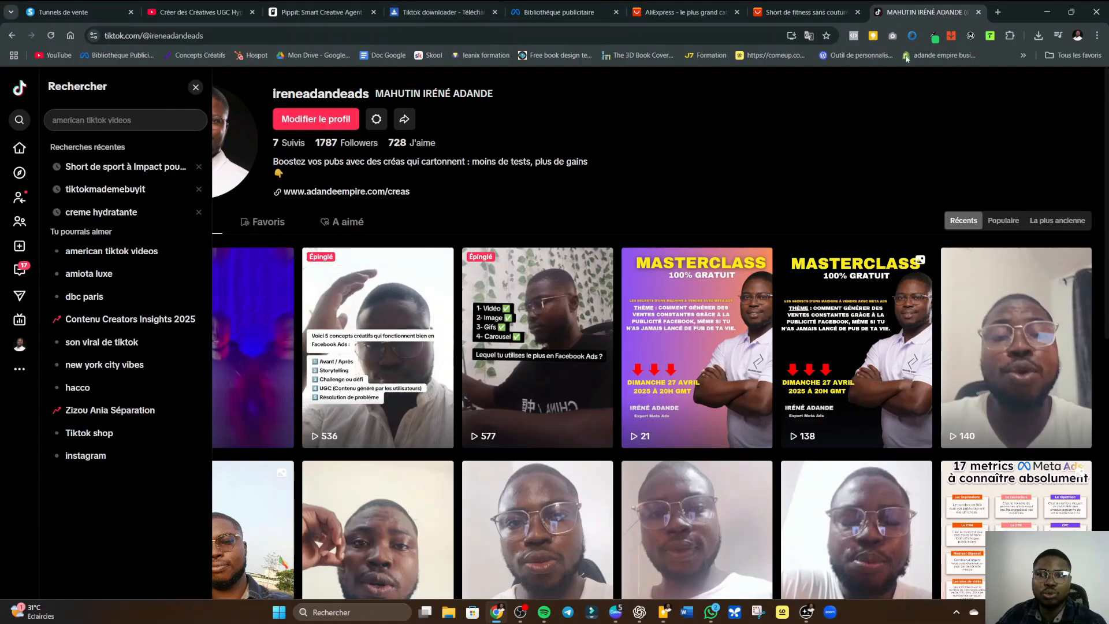
{"action": "left_click", "coordinate": [808, 12]}
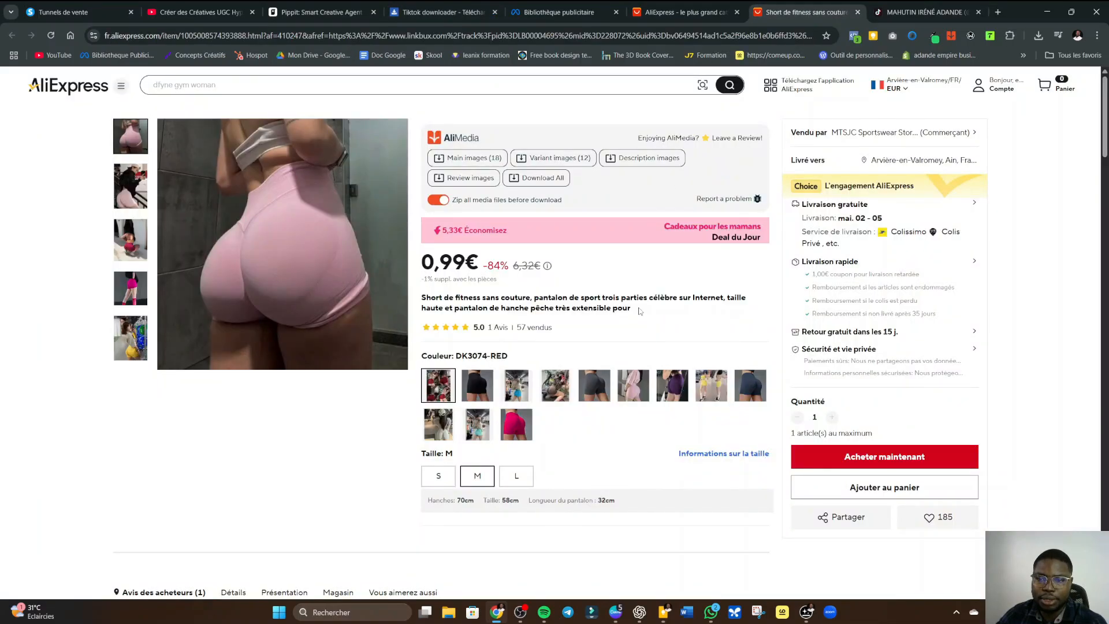
{"action": "left_click_drag", "start_coordinate": [641, 312], "coordinate": [490, 297]}
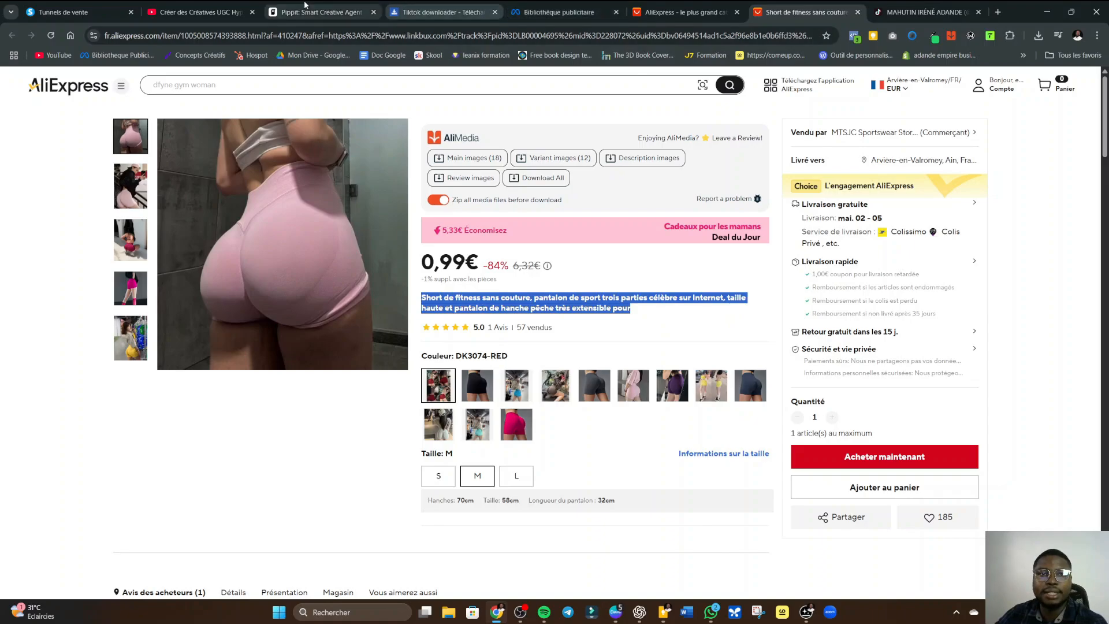
{"action": "left_click", "coordinate": [924, 12]}
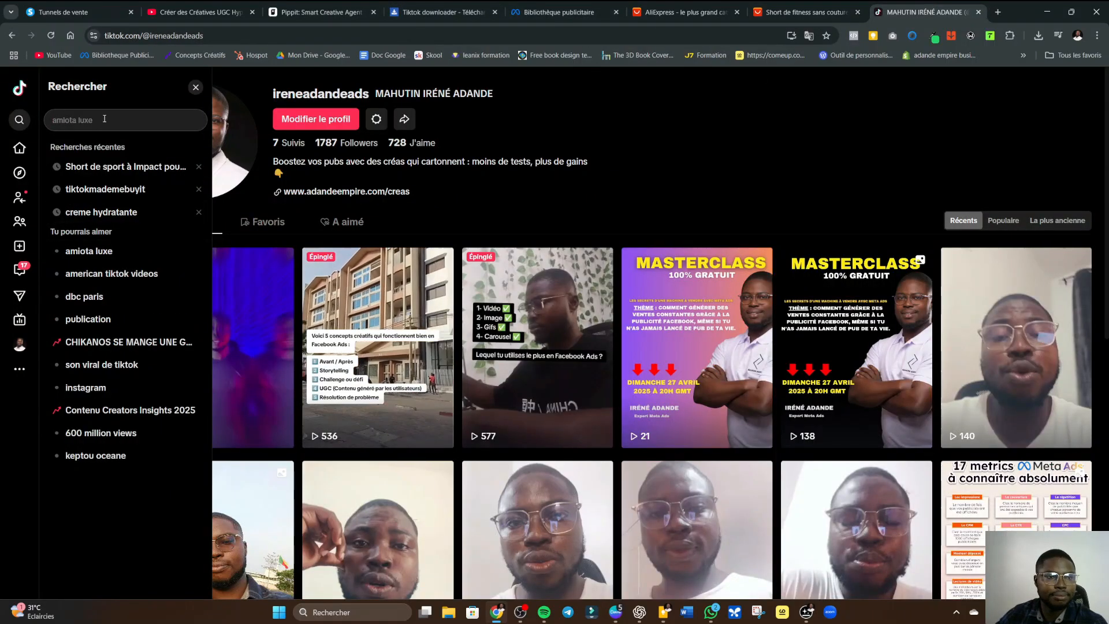
{"action": "key", "text": "ctrl+v"}
{"action": "key", "text": "Return"}
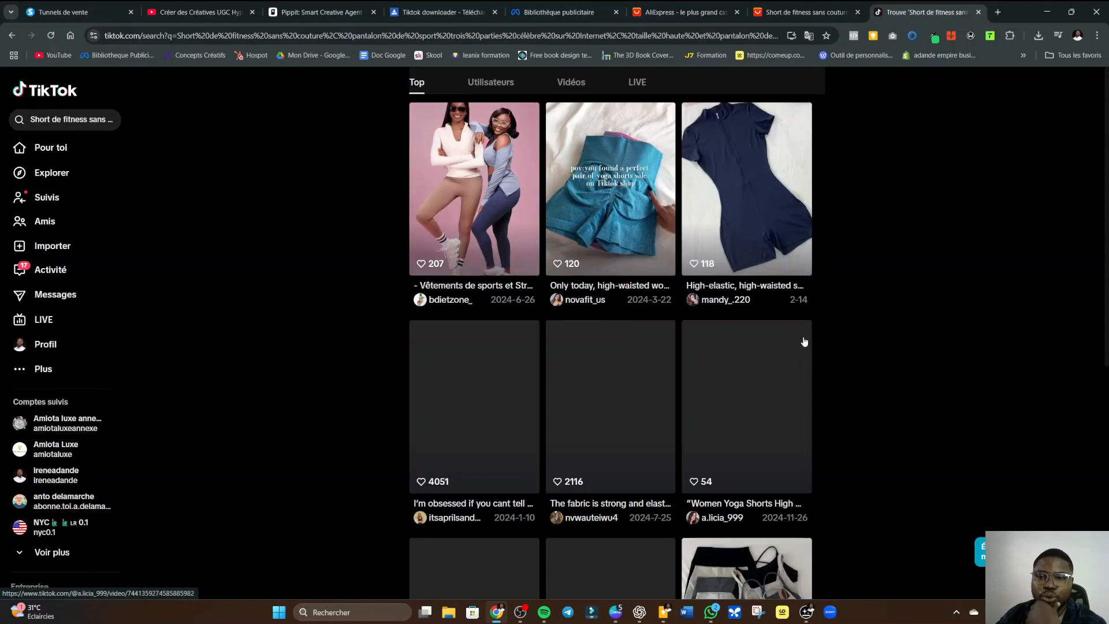
- Look through the TikTok search results for videos that show fitness shorts similar to the AliExpress product
{"action": "scroll", "coordinate": [708, 380], "scroll_direction": "down", "scroll_amount": 4}
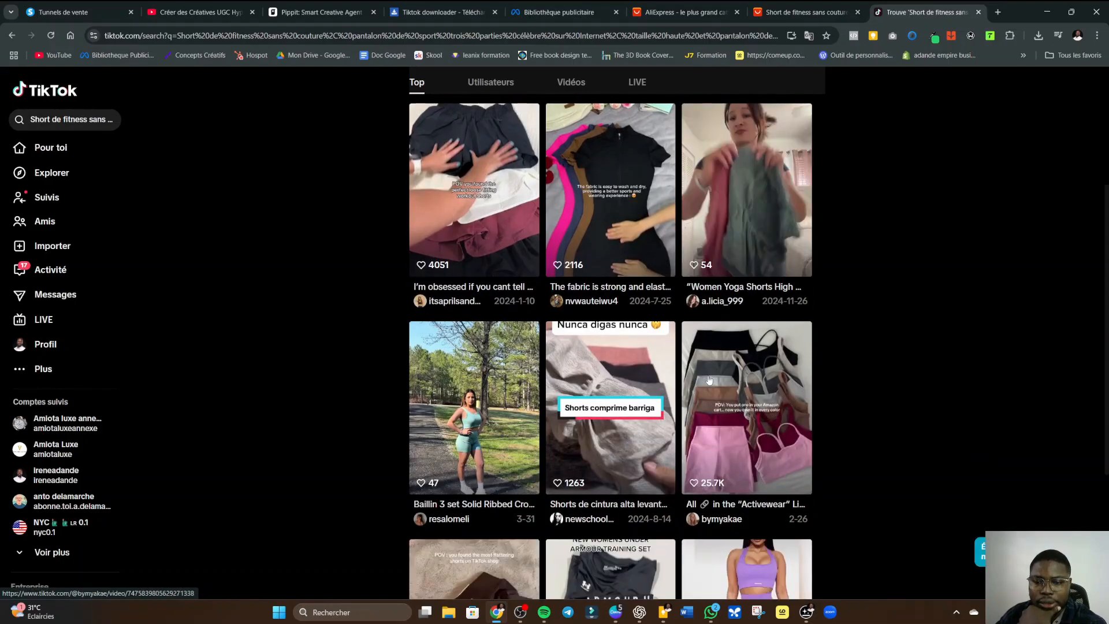
{"action": "scroll", "coordinate": [709, 379], "scroll_direction": "down", "scroll_amount": 4}
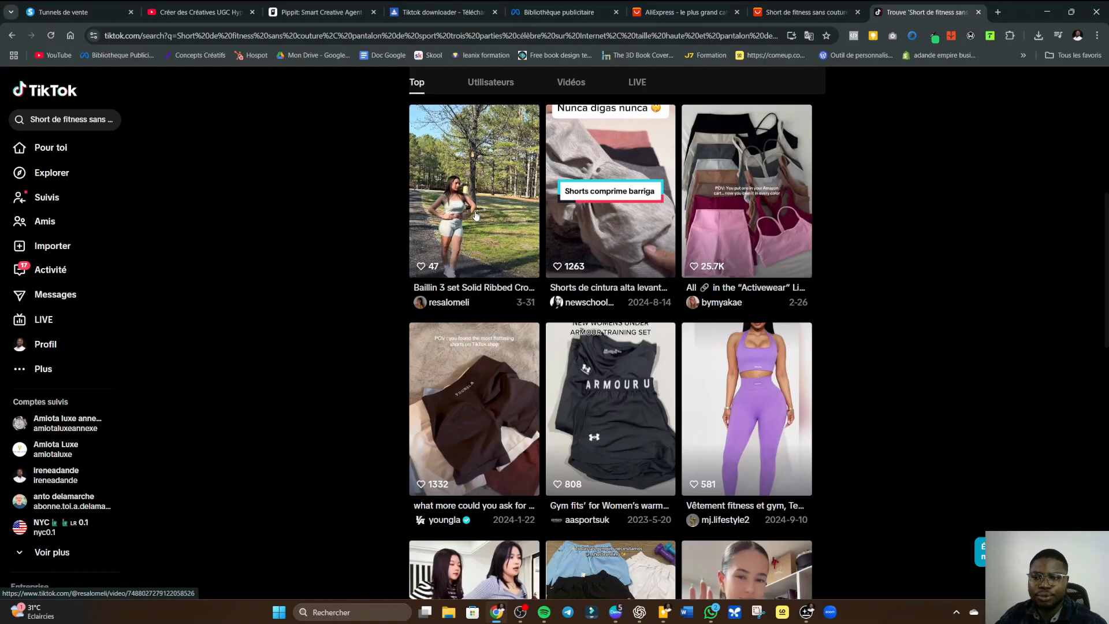
{"action": "scroll", "coordinate": [475, 215], "scroll_direction": "down", "scroll_amount": 12}
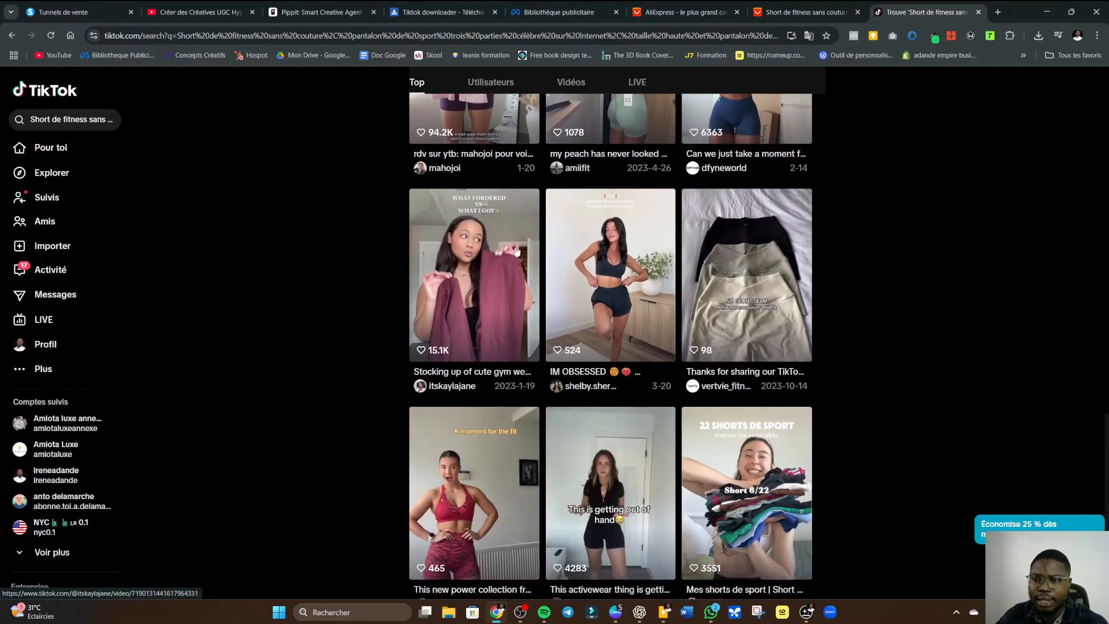
{"action": "scroll", "coordinate": [520, 248], "scroll_direction": "down", "scroll_amount": 3}
{"action": "scroll", "coordinate": [679, 299], "scroll_direction": "up", "scroll_amount": 7}
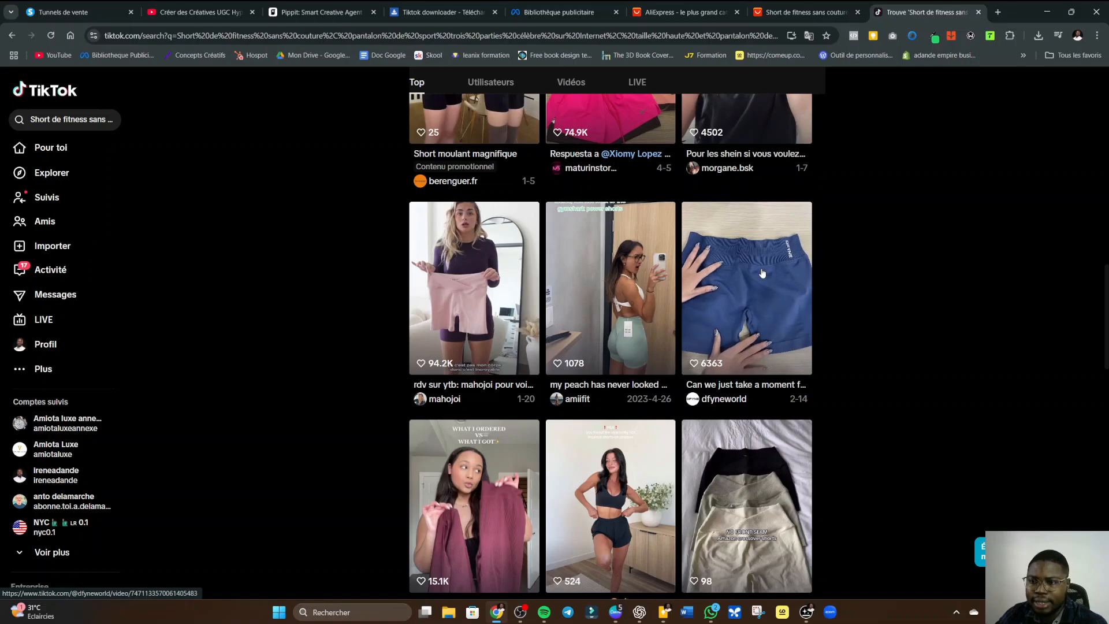
{"action": "scroll", "coordinate": [758, 281], "scroll_direction": "down", "scroll_amount": 7}
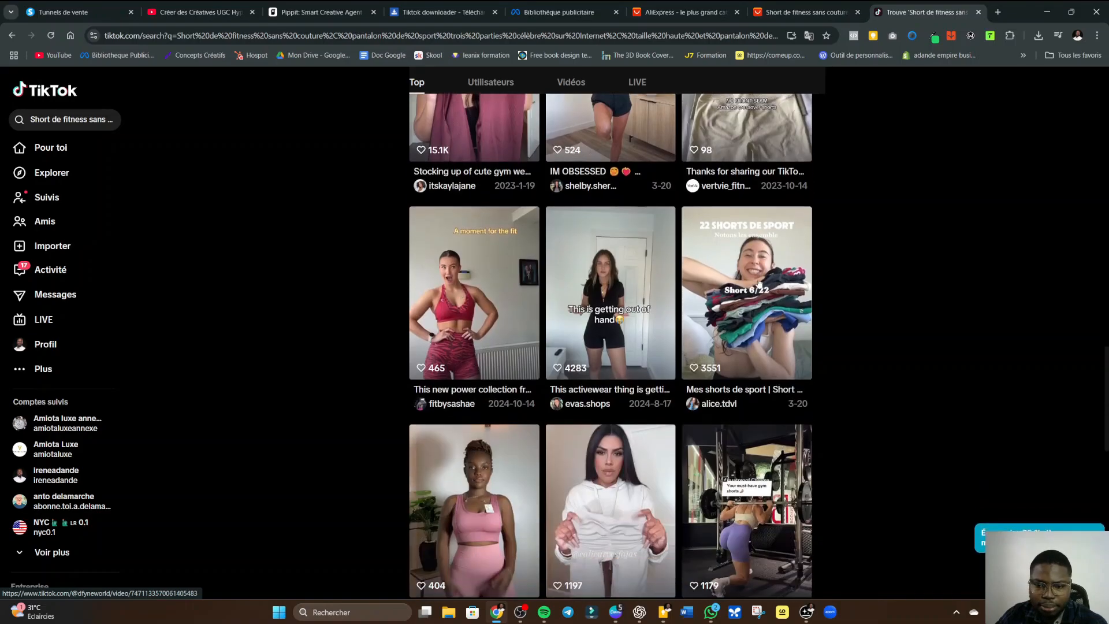
{"action": "scroll", "coordinate": [753, 292], "scroll_direction": "down", "scroll_amount": 3}
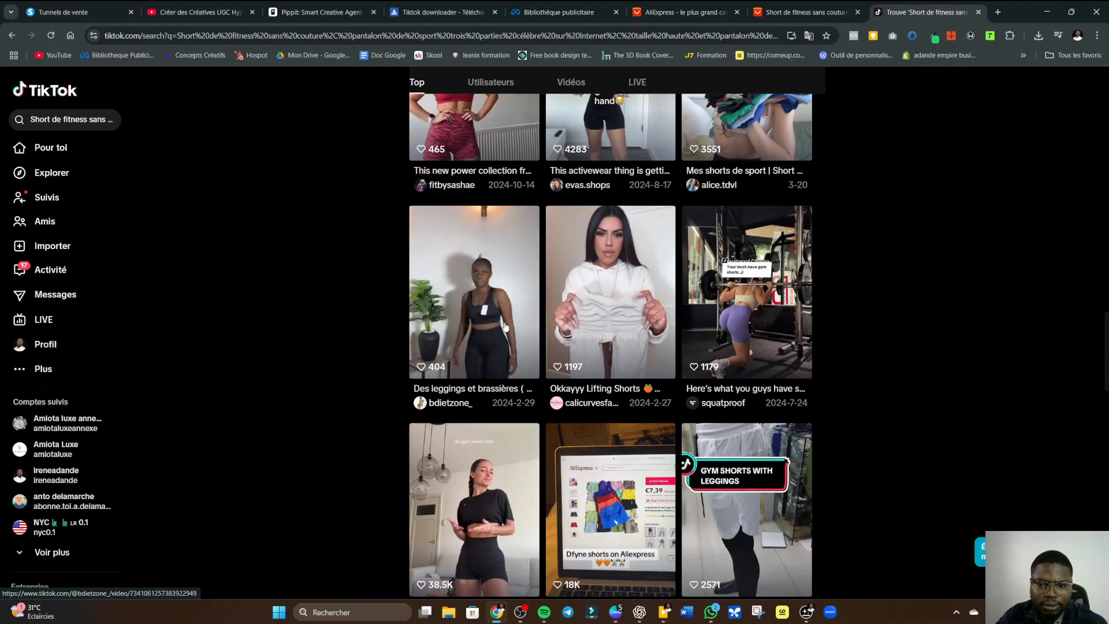
{"action": "scroll", "coordinate": [508, 327], "scroll_direction": "down", "scroll_amount": 3}
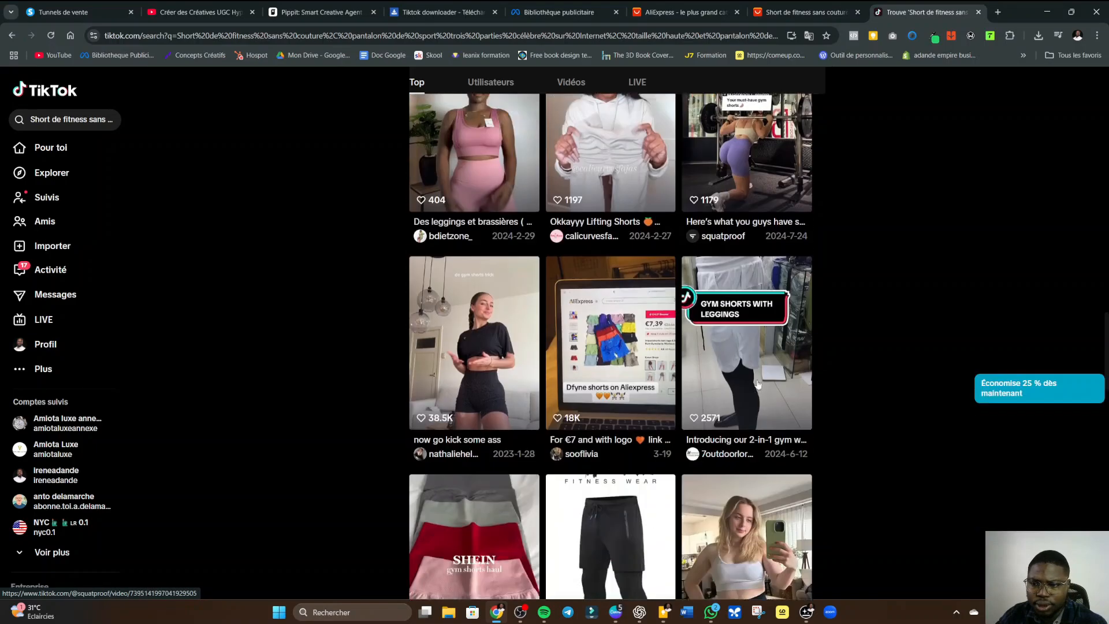
{"action": "scroll", "coordinate": [777, 340], "scroll_direction": "up", "scroll_amount": 3}
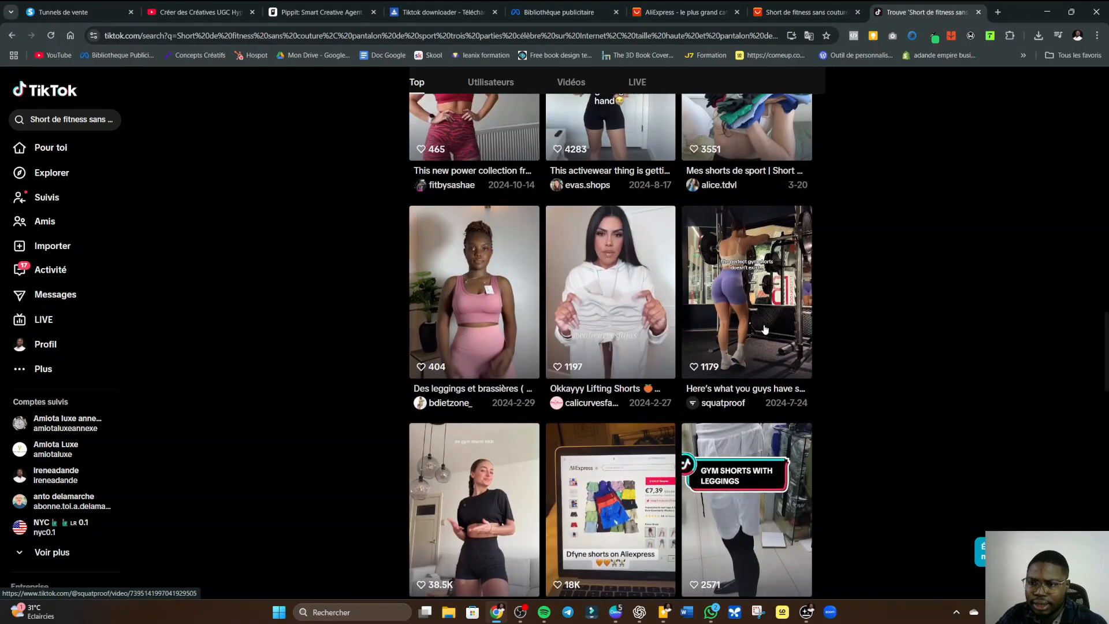
{"action": "scroll", "coordinate": [742, 264], "scroll_direction": "down", "scroll_amount": 14}
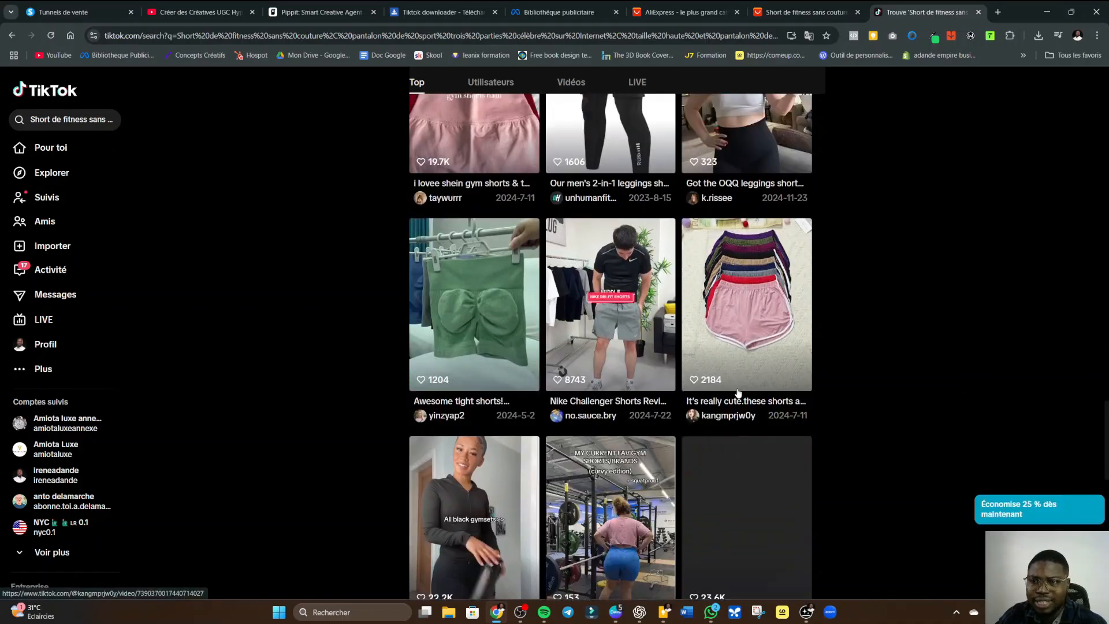
{"action": "scroll", "coordinate": [738, 393], "scroll_direction": "down", "scroll_amount": 3}
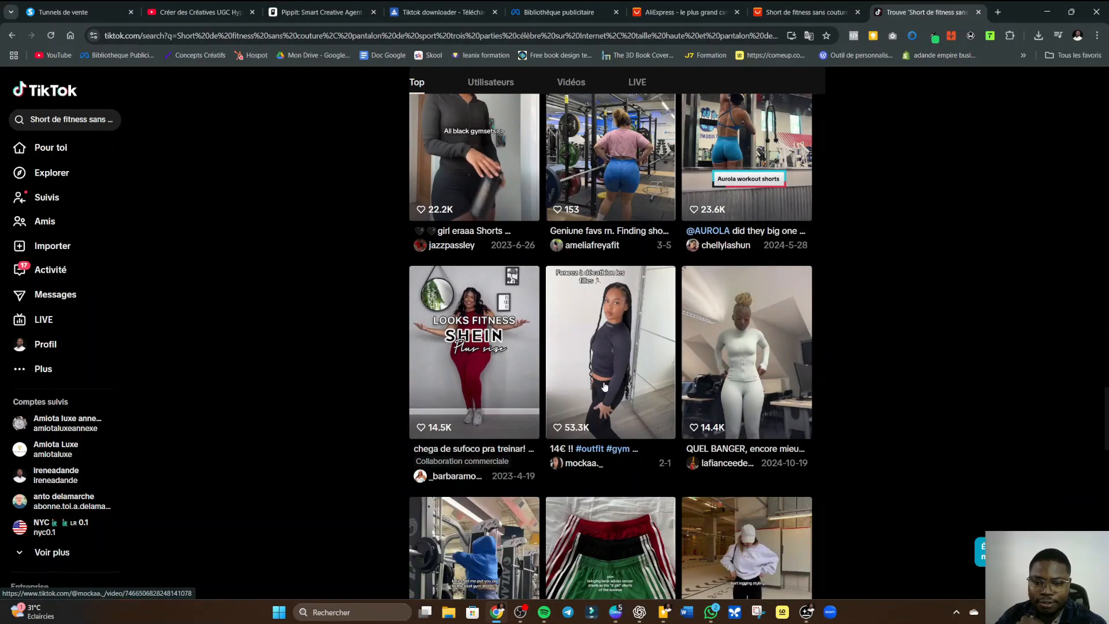
{"action": "scroll", "coordinate": [604, 386], "scroll_direction": "down", "scroll_amount": 6}
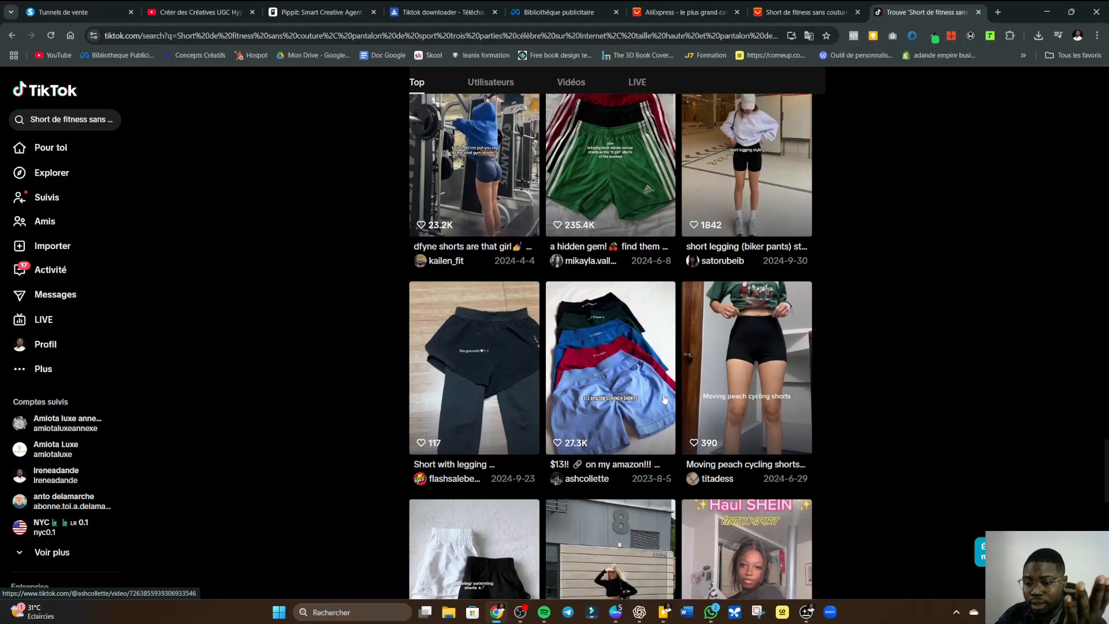
{"action": "scroll", "coordinate": [664, 398], "scroll_direction": "down", "scroll_amount": 4}
{"action": "scroll", "coordinate": [664, 398], "scroll_direction": "down", "scroll_amount": 3}
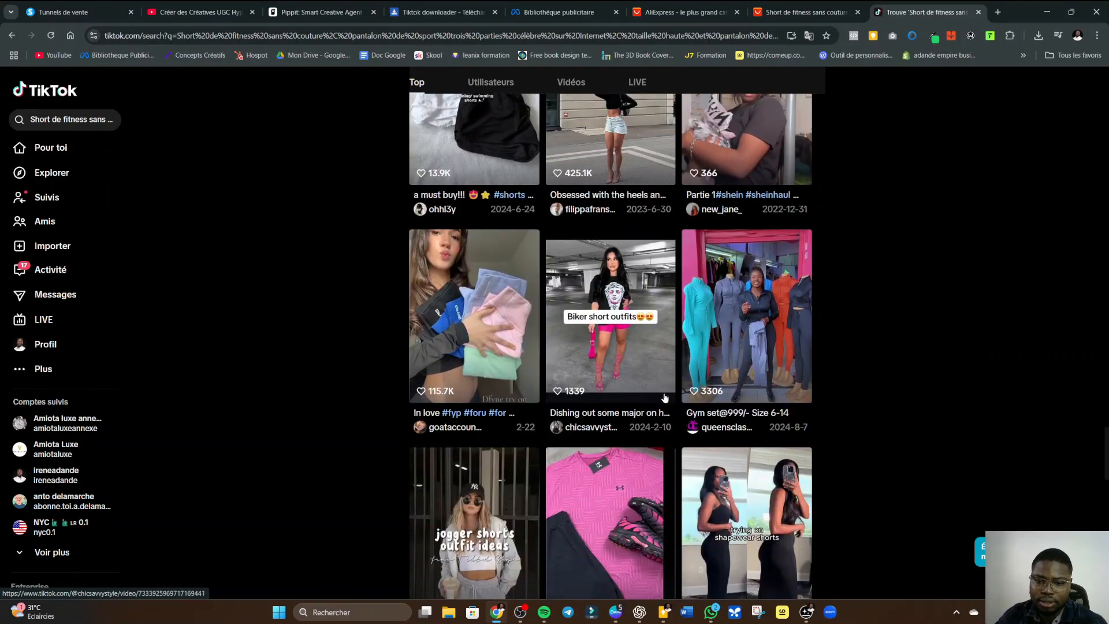
{"action": "scroll", "coordinate": [664, 397], "scroll_direction": "up", "scroll_amount": 15}
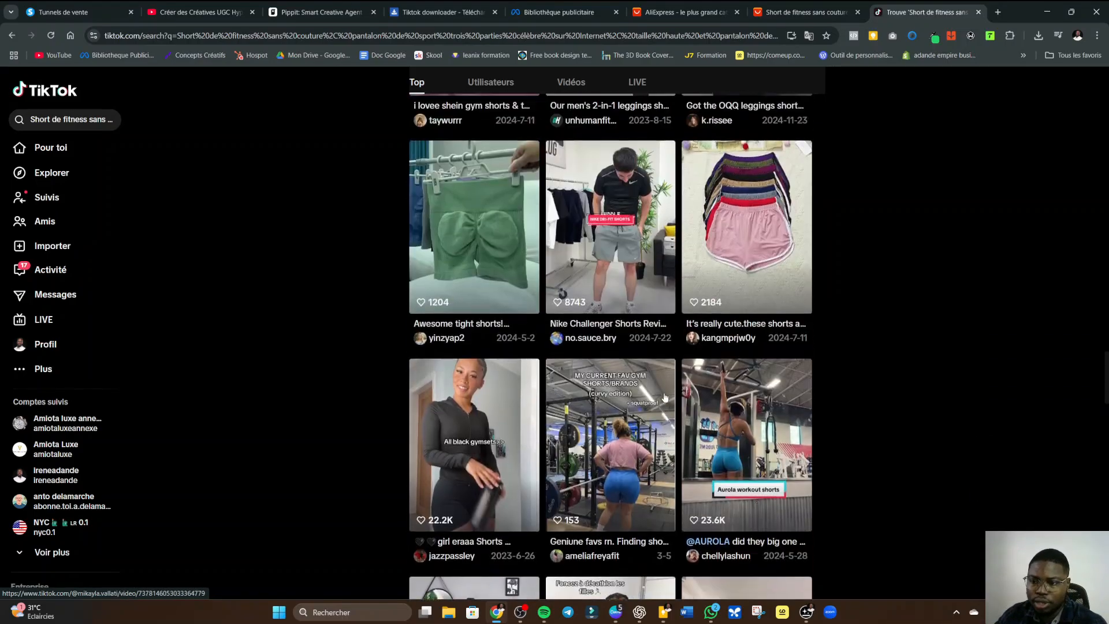
{"action": "scroll", "coordinate": [665, 397], "scroll_direction": "up", "scroll_amount": 12}
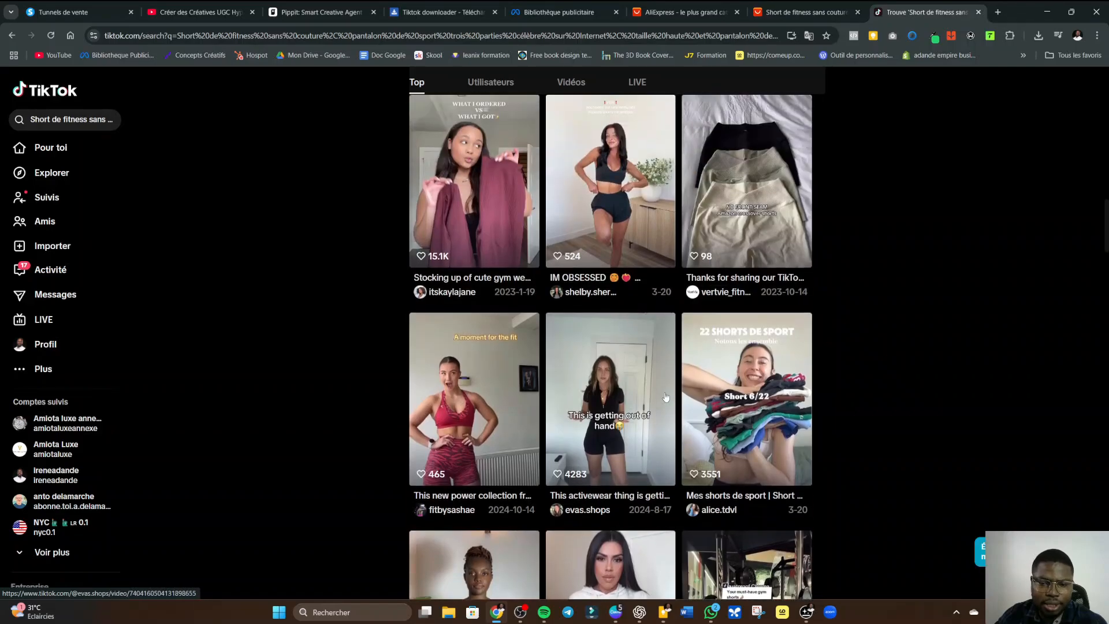
{"action": "scroll", "coordinate": [664, 397], "scroll_direction": "up", "scroll_amount": 4}
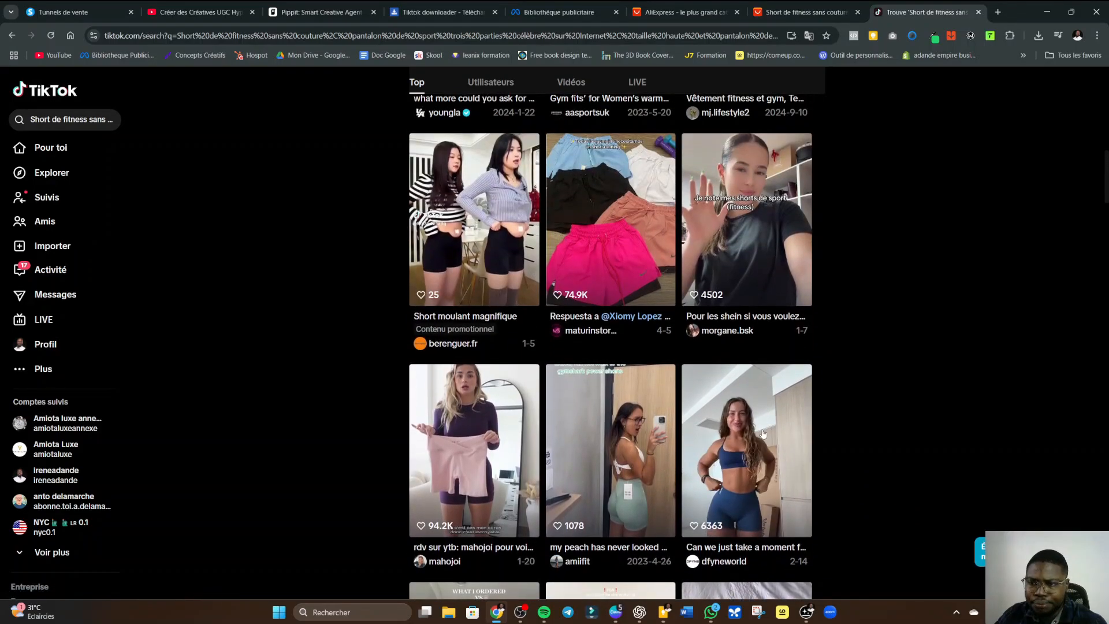
{"action": "scroll", "coordinate": [762, 433], "scroll_direction": "up", "scroll_amount": 8}
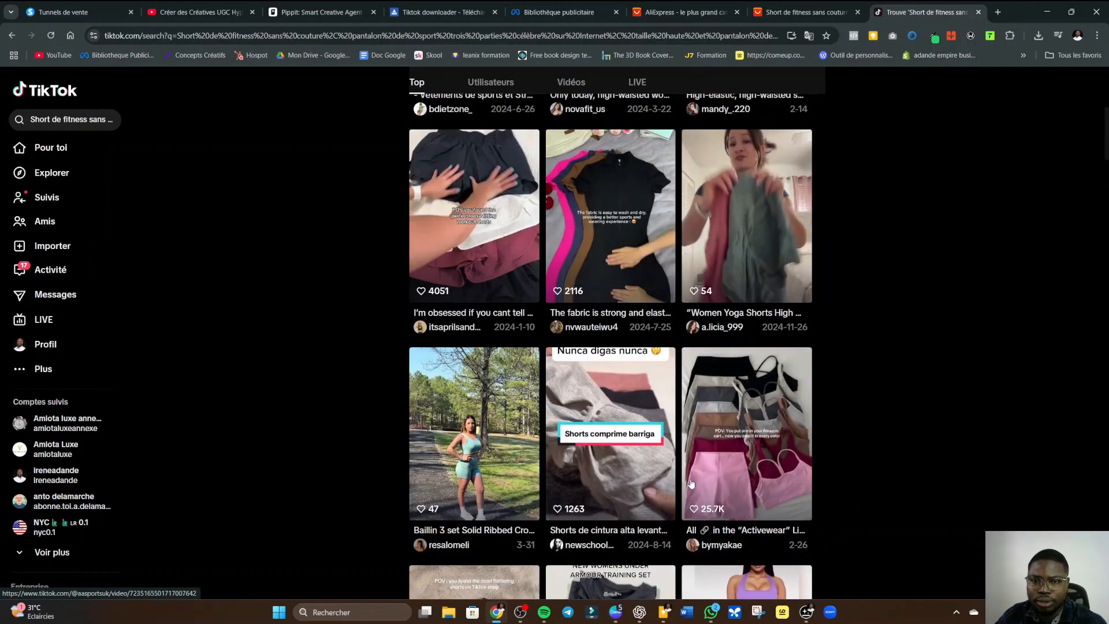
{"action": "scroll", "coordinate": [691, 482], "scroll_direction": "up", "scroll_amount": 3}
- Open dfyneworld's video of the blue DFYNE shorts from the search results and preview it with sound, muting it again at the end
{"action": "scroll", "coordinate": [691, 483], "scroll_direction": "down", "scroll_amount": 11}
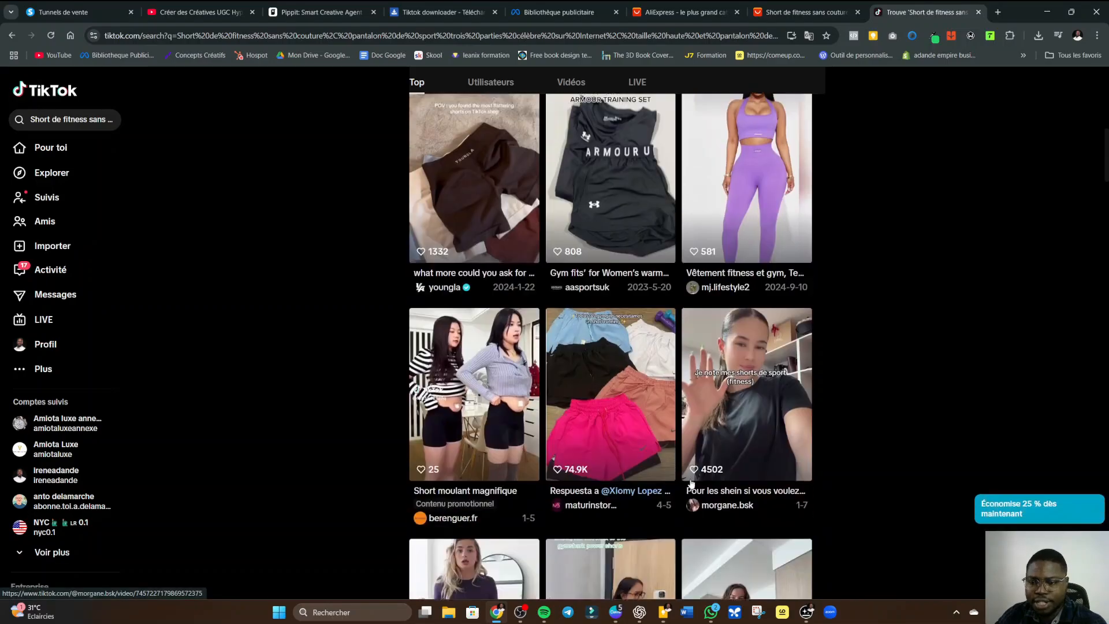
{"action": "scroll", "coordinate": [692, 483], "scroll_direction": "down", "scroll_amount": 4}
{"action": "left_click", "coordinate": [743, 399]}
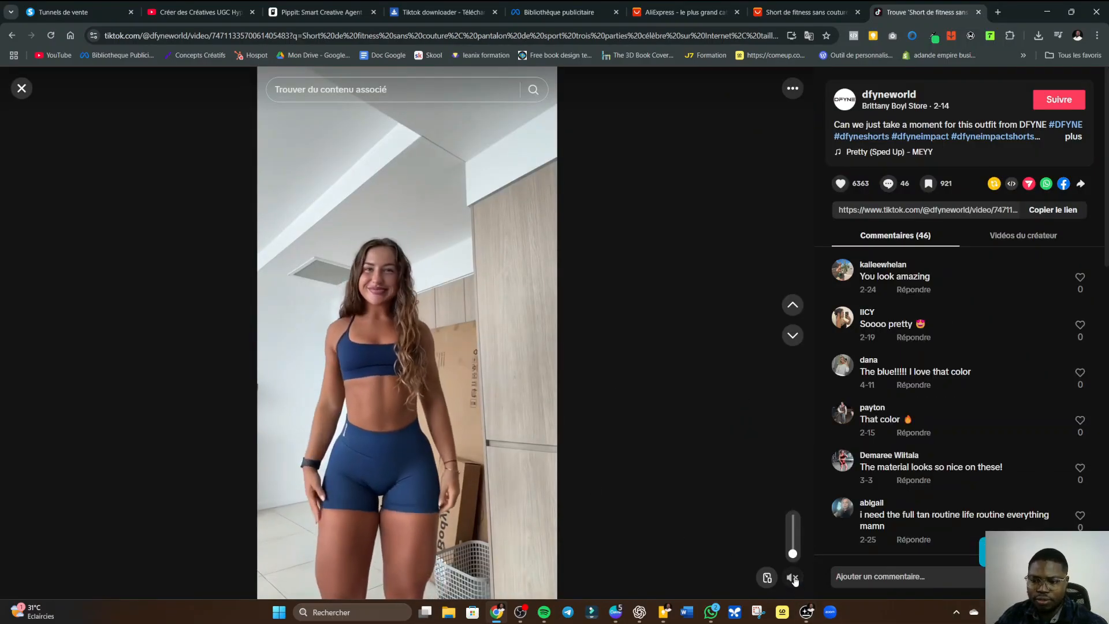
{"action": "left_click", "coordinate": [792, 577]}
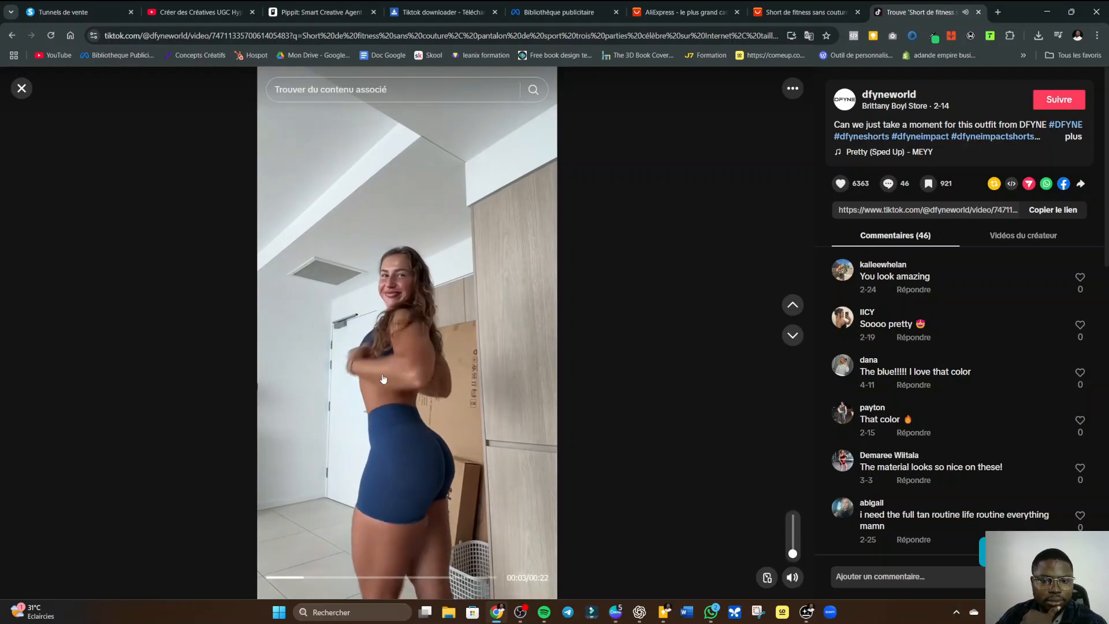
{"action": "mouse_move", "coordinate": [424, 575]}
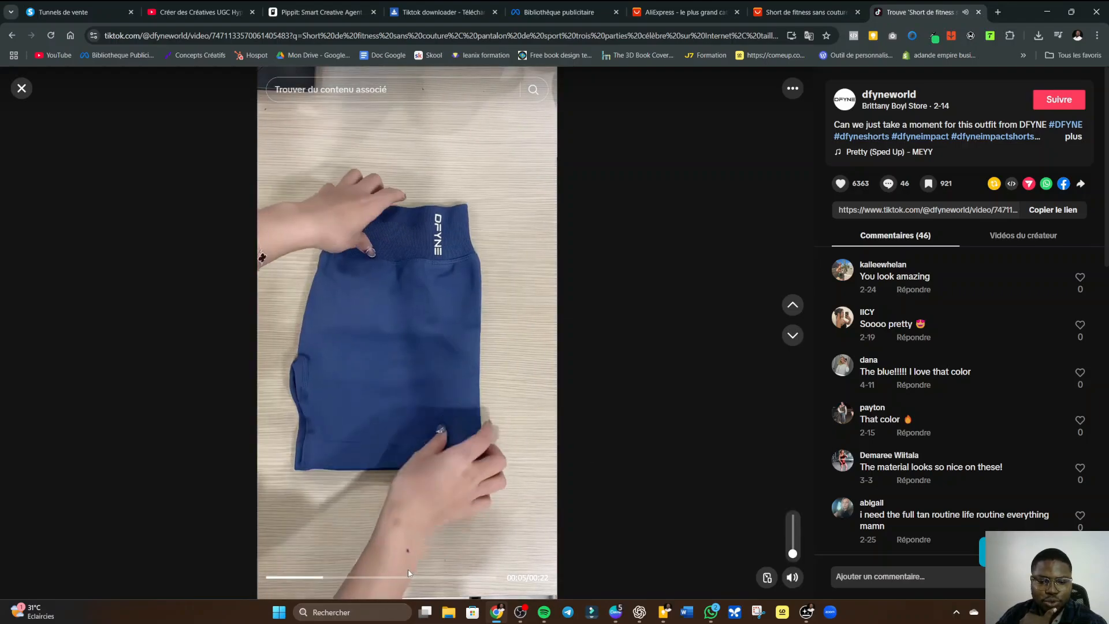
{"action": "left_click", "coordinate": [793, 577]}
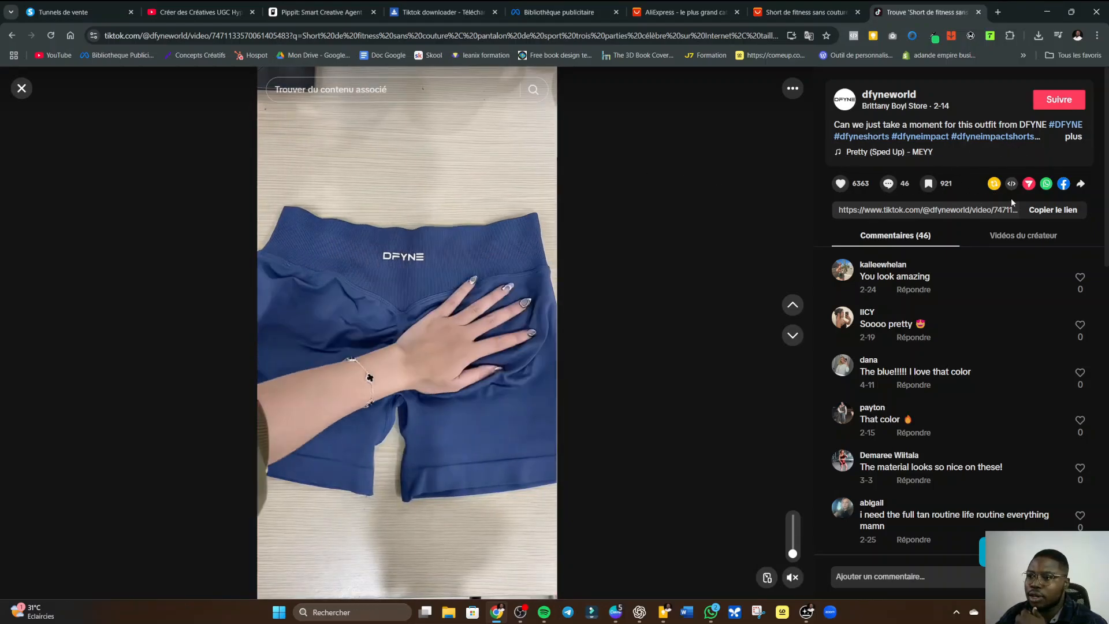
- Copy the link of the dfyneworld video and submit it to a freshly reloaded SnapTik downloader page
{"action": "left_click", "coordinate": [1053, 209]}
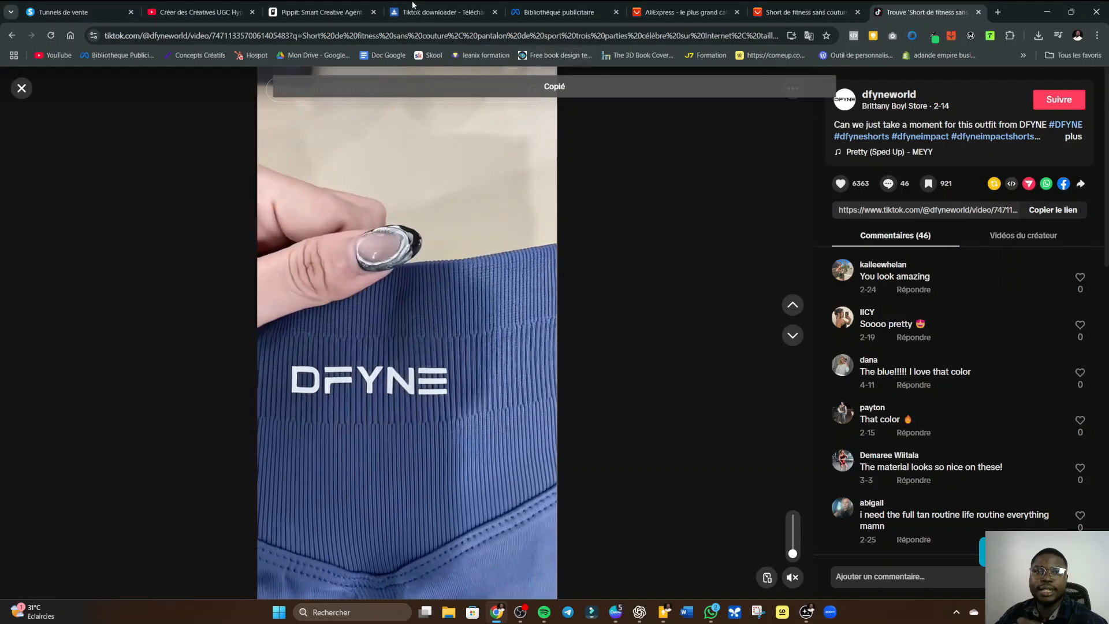
{"action": "left_click", "coordinate": [443, 12]}
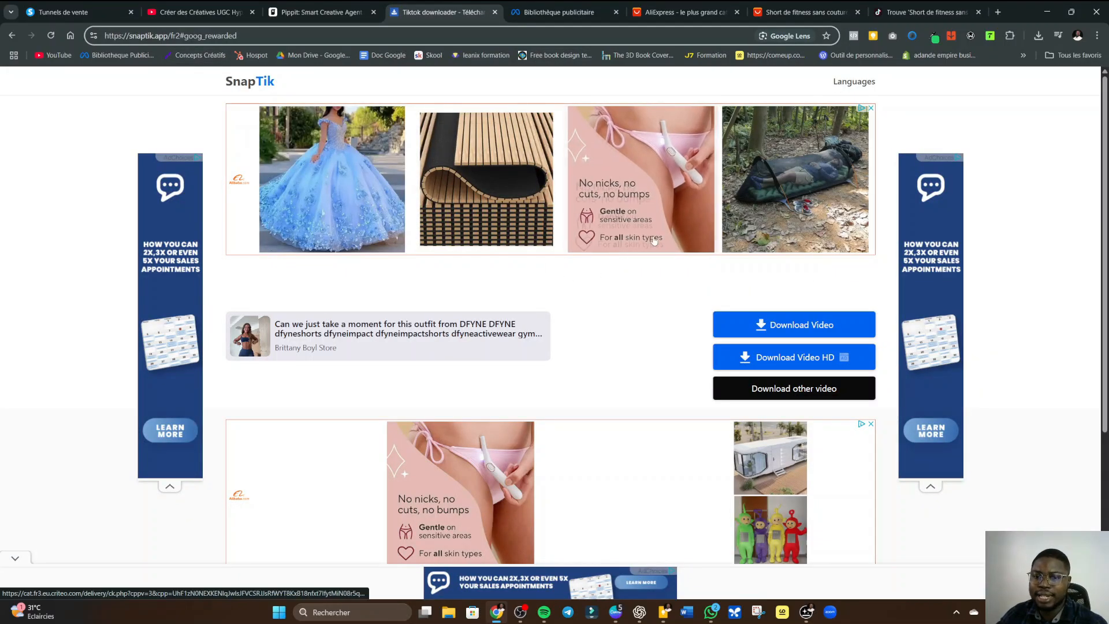
{"action": "scroll", "coordinate": [407, 312], "scroll_direction": "down", "scroll_amount": 4}
{"action": "scroll", "coordinate": [407, 308], "scroll_direction": "up", "scroll_amount": 4}
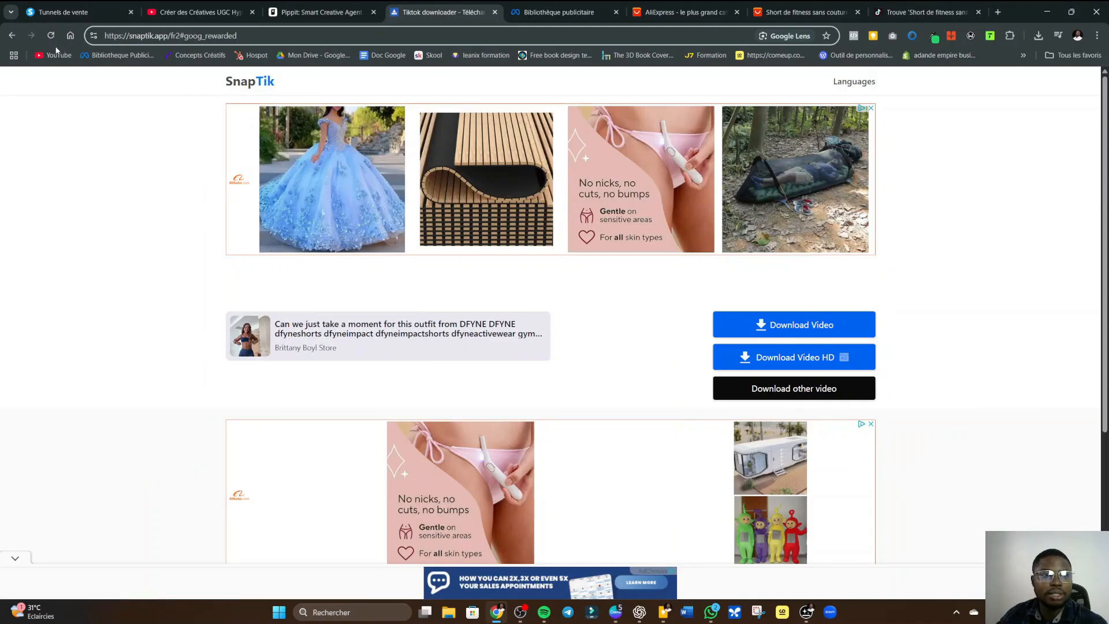
{"action": "left_click", "coordinate": [53, 39]}
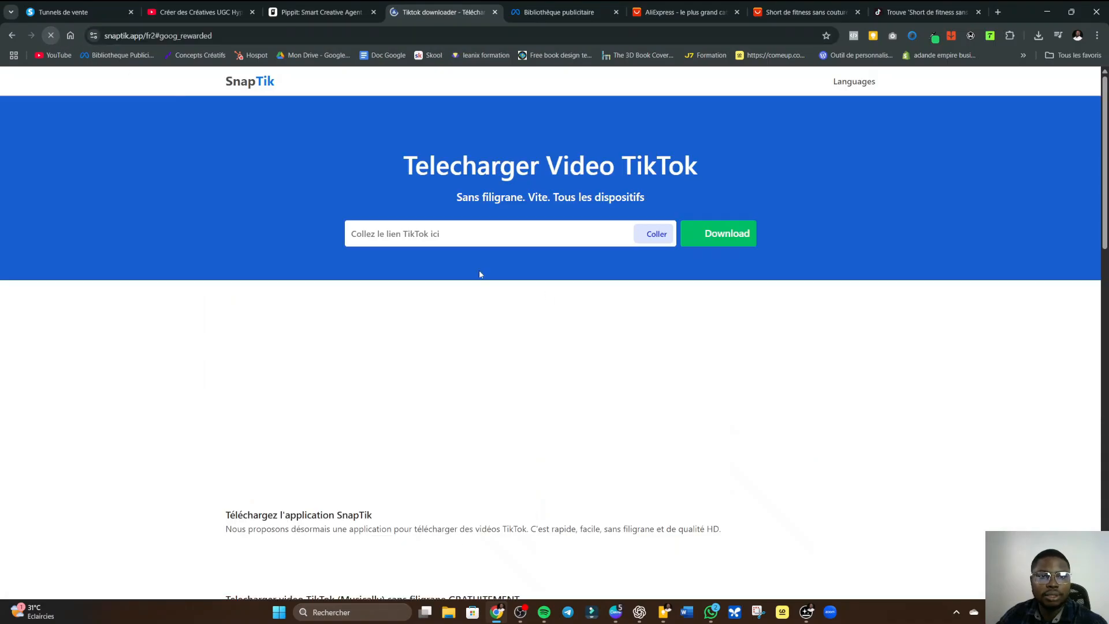
{"action": "left_click", "coordinate": [479, 233]}
{"action": "key", "text": "ctrl+v"}
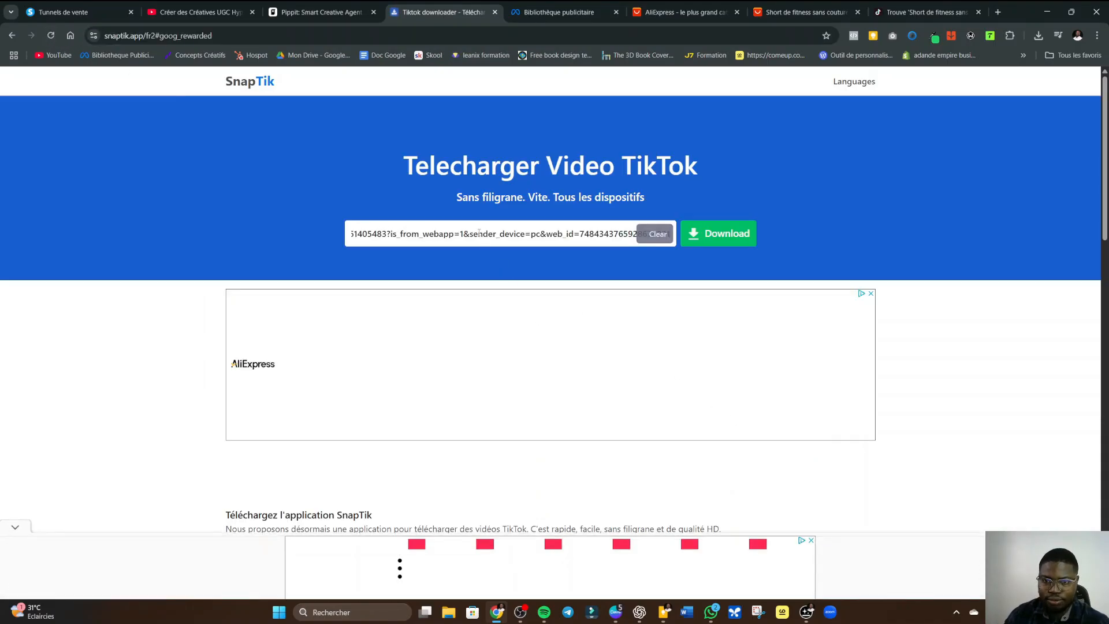
{"action": "left_click", "coordinate": [709, 227]}
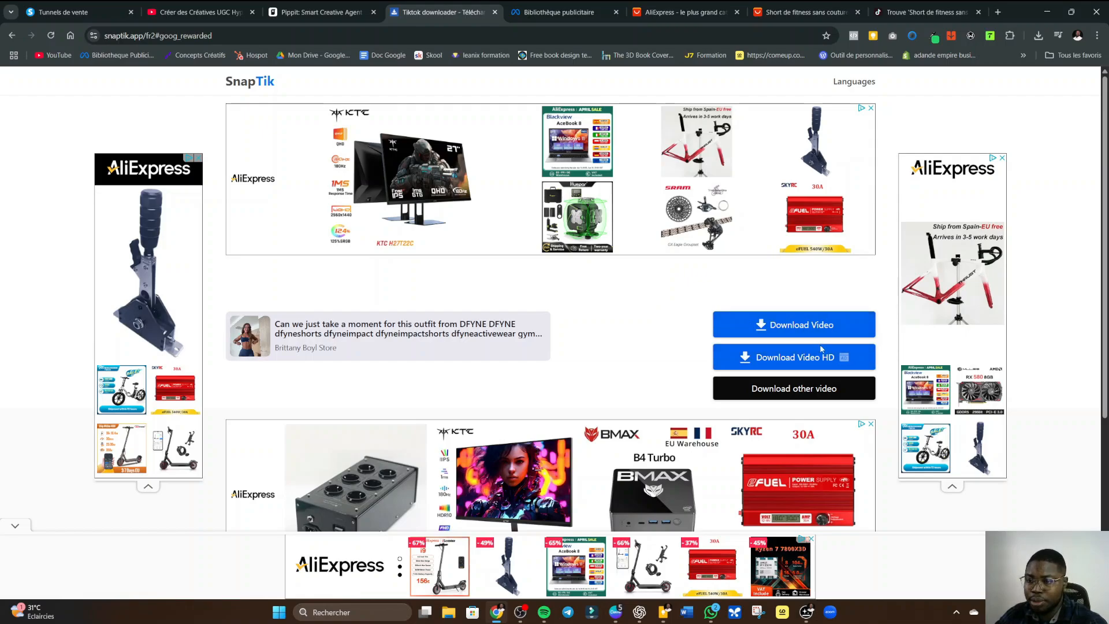
- Download the HD version of the video from SnapTik and check its progress in the recent downloads
{"action": "left_click", "coordinate": [794, 361]}
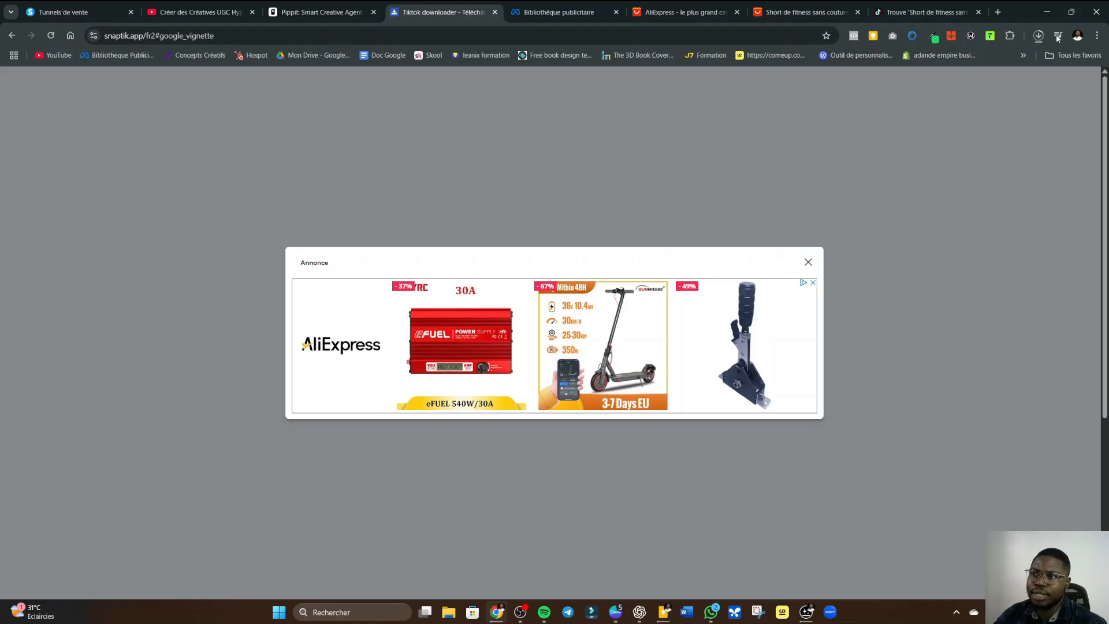
{"action": "left_click", "coordinate": [1038, 35]}
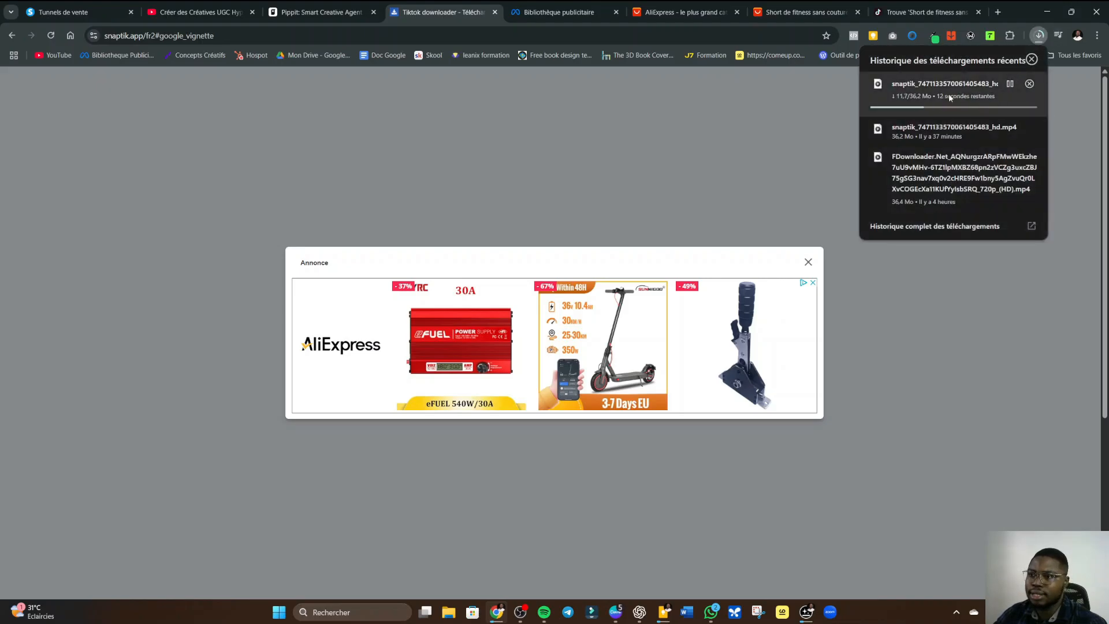
{"action": "left_click", "coordinate": [823, 115]}
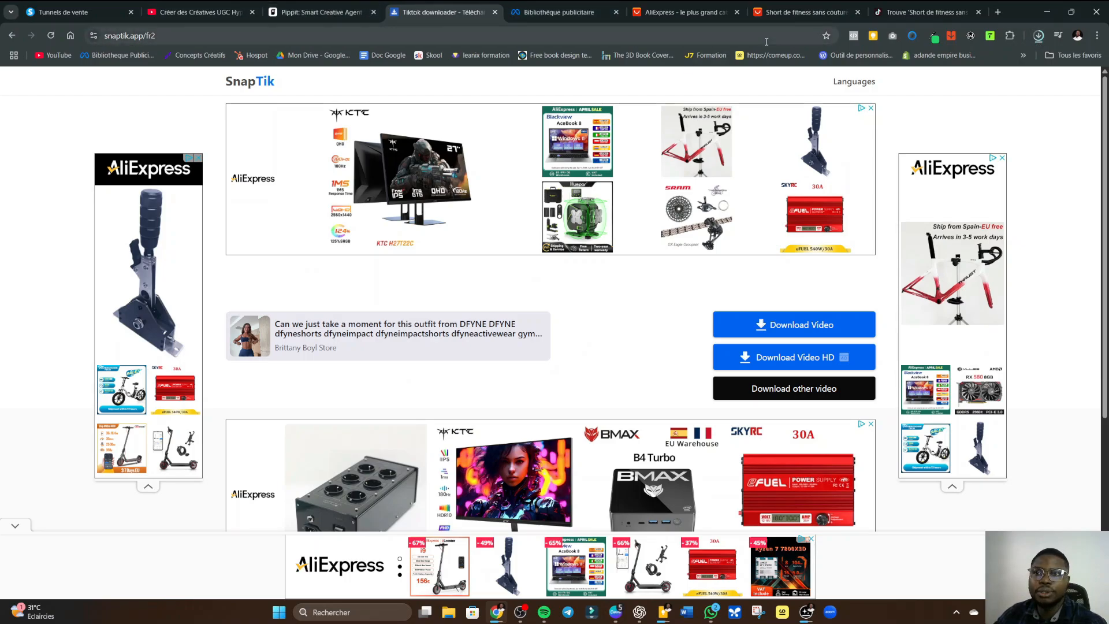
- Return to the TikTok search results and open the video of the Baillin ribbed crop tank top and high waist shorts set
{"action": "left_click", "coordinate": [923, 12]}
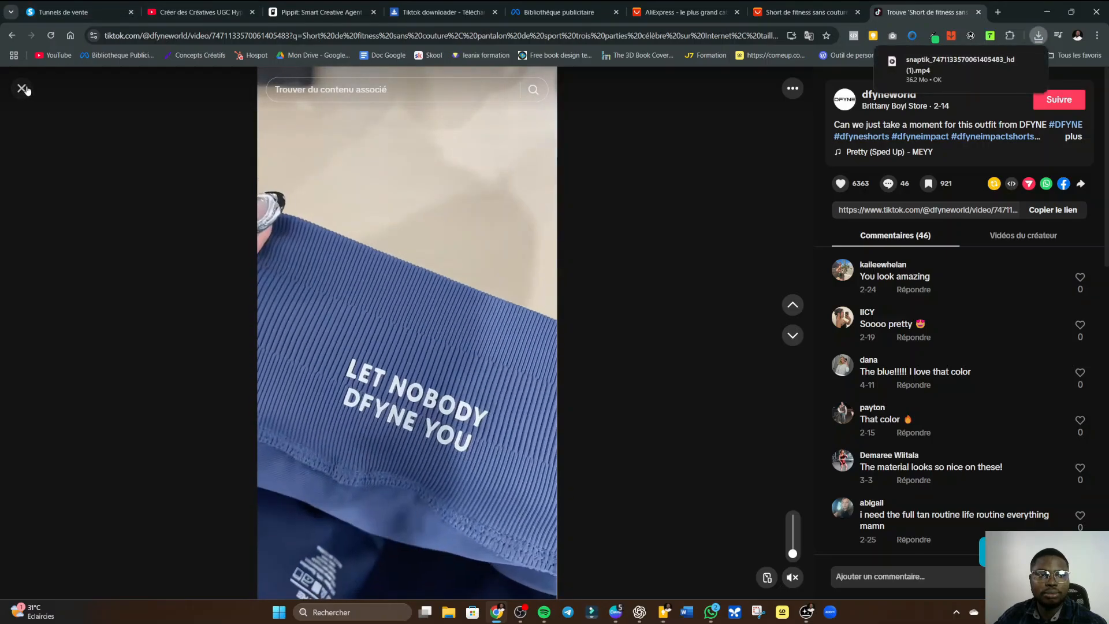
{"action": "left_click", "coordinate": [23, 88]}
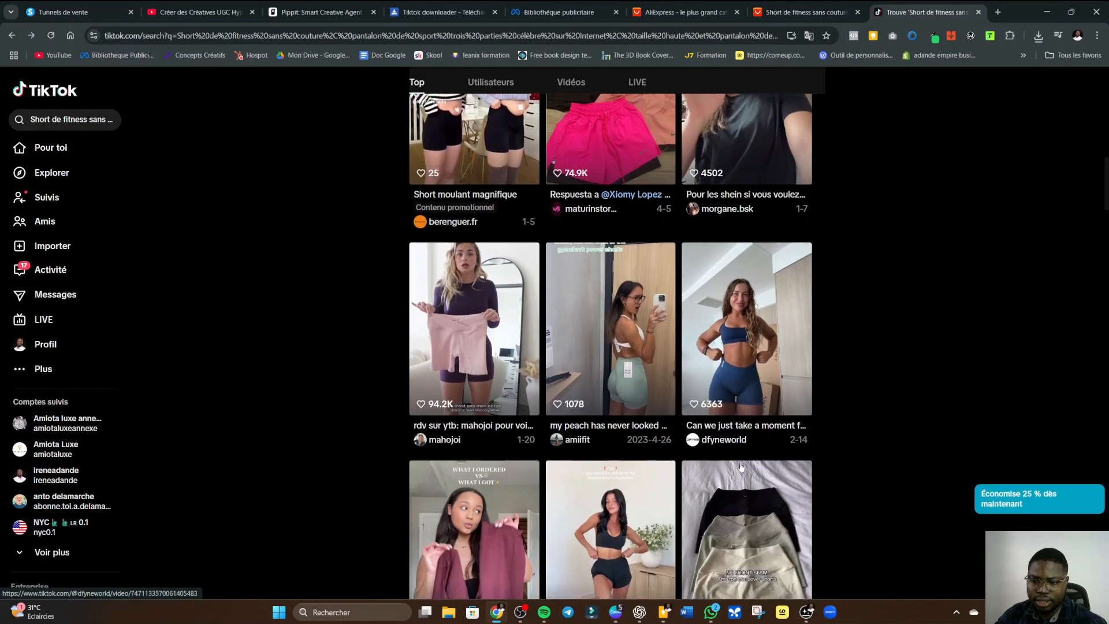
{"action": "scroll", "coordinate": [741, 467], "scroll_direction": "down", "scroll_amount": 10}
{"action": "scroll", "coordinate": [739, 462], "scroll_direction": "up", "scroll_amount": 7}
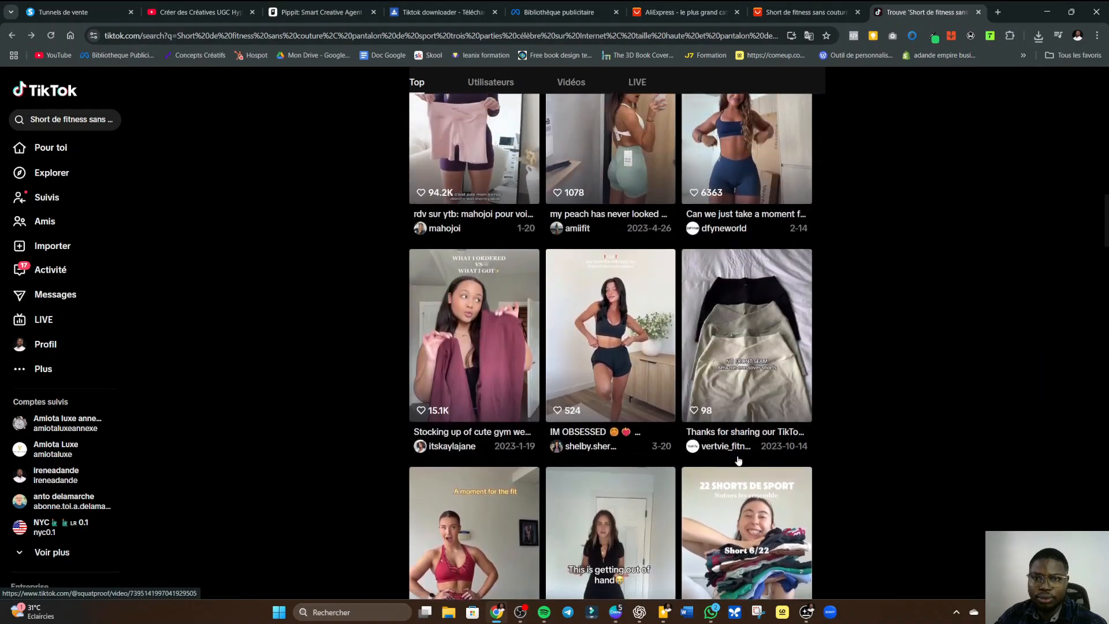
{"action": "scroll", "coordinate": [738, 460], "scroll_direction": "up", "scroll_amount": 9}
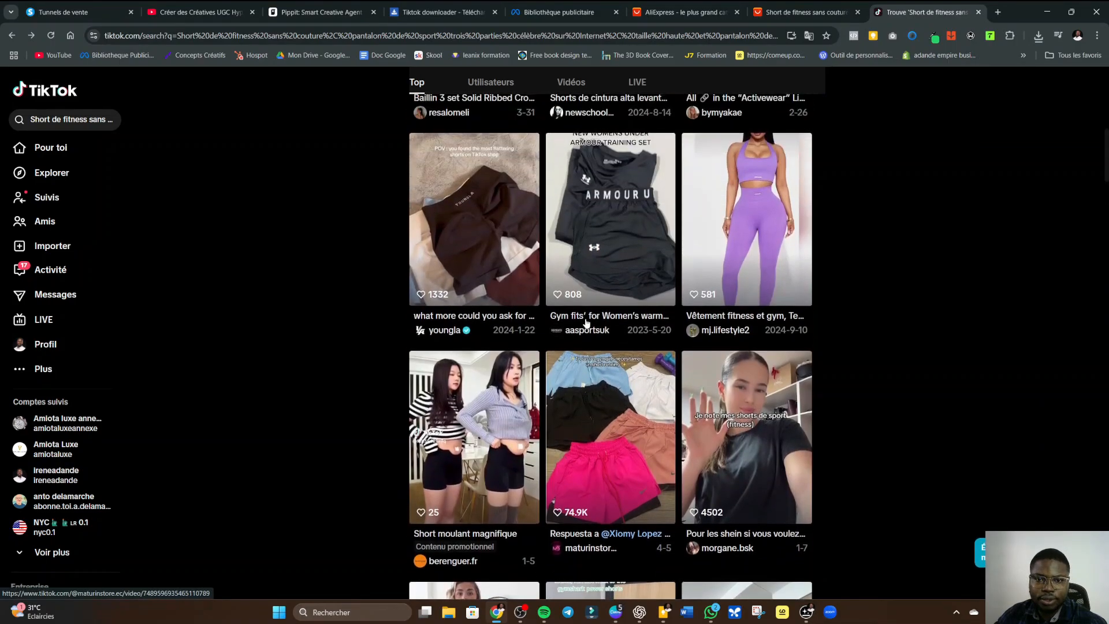
{"action": "scroll", "coordinate": [586, 323], "scroll_direction": "up", "scroll_amount": 6}
{"action": "scroll", "coordinate": [519, 289], "scroll_direction": "down", "scroll_amount": 1}
{"action": "left_click", "coordinate": [494, 281]}
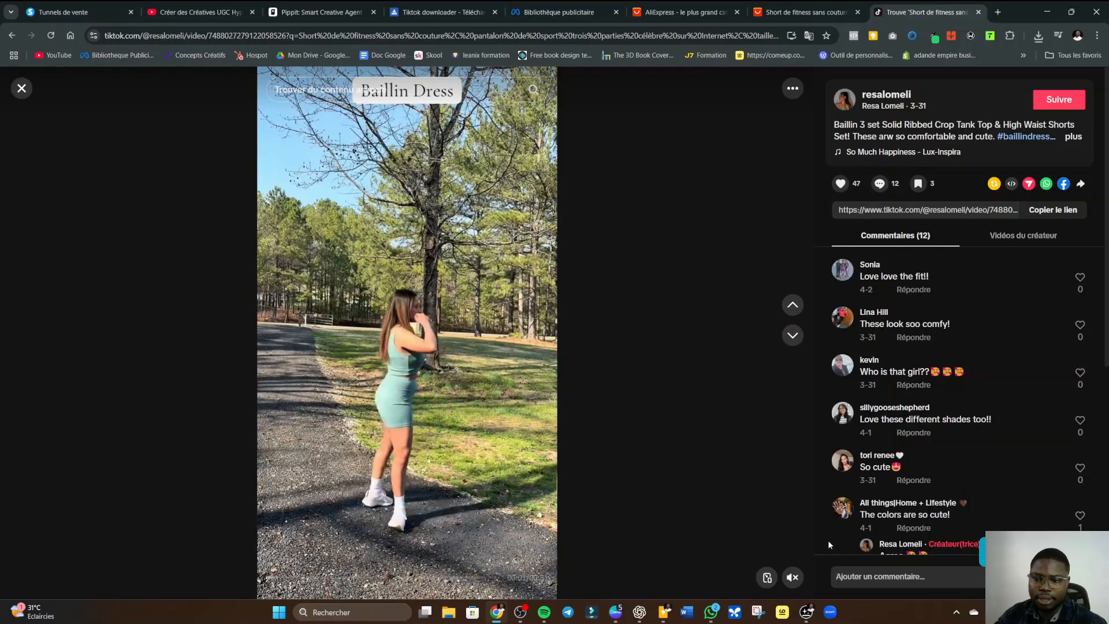
- Preview the Baillin shorts set video with sound, mute it again, and copy its link
{"action": "left_click", "coordinate": [792, 577]}
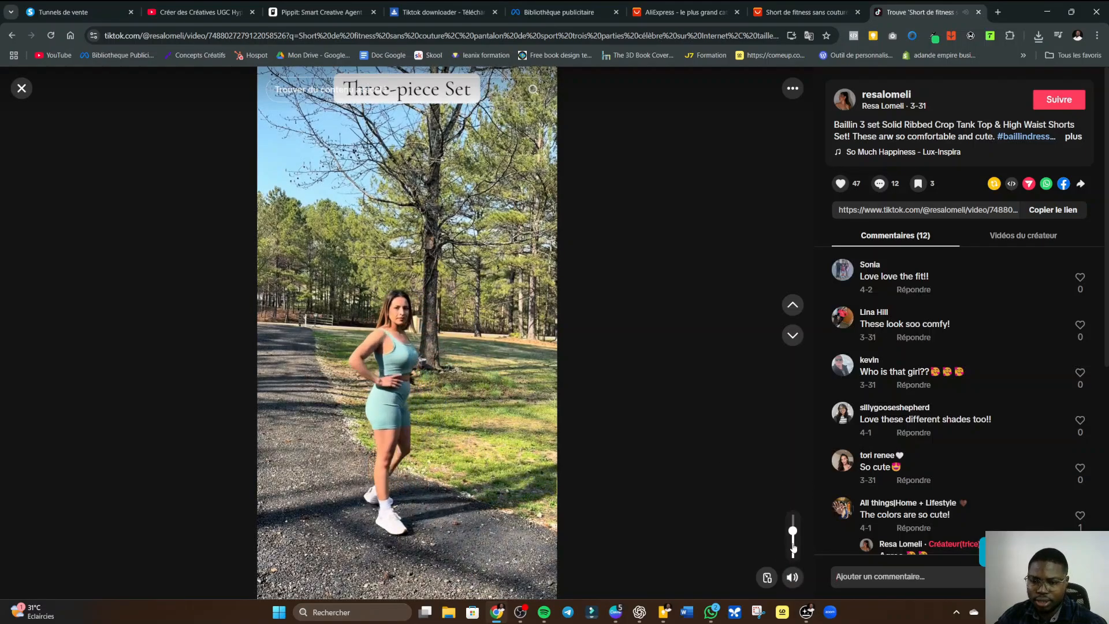
{"action": "left_click", "coordinate": [792, 576]}
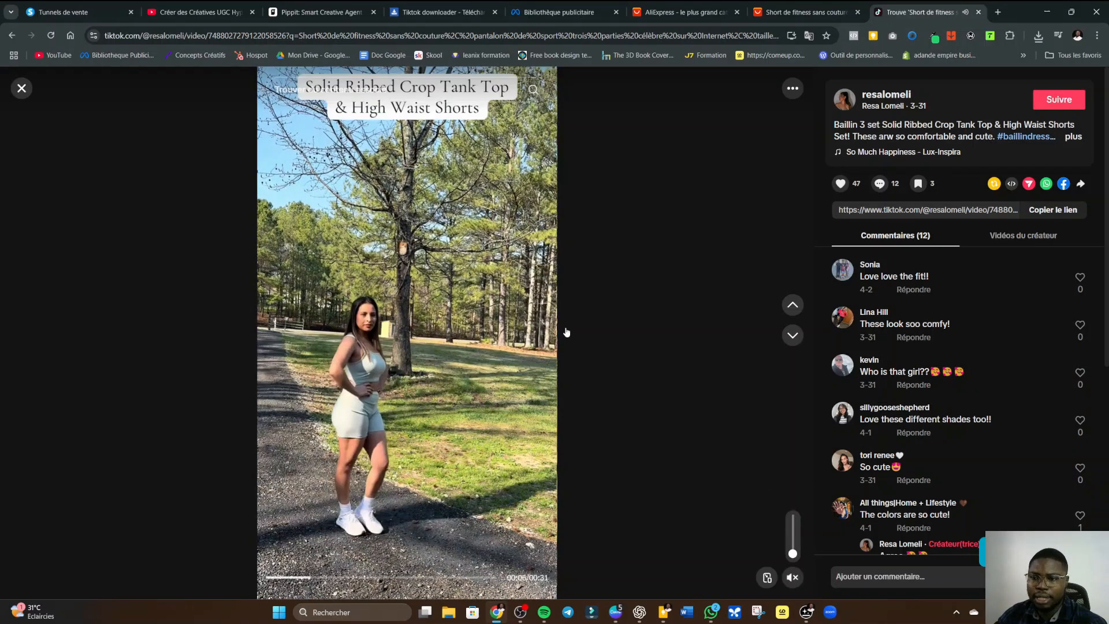
{"action": "left_click", "coordinate": [1045, 211]}
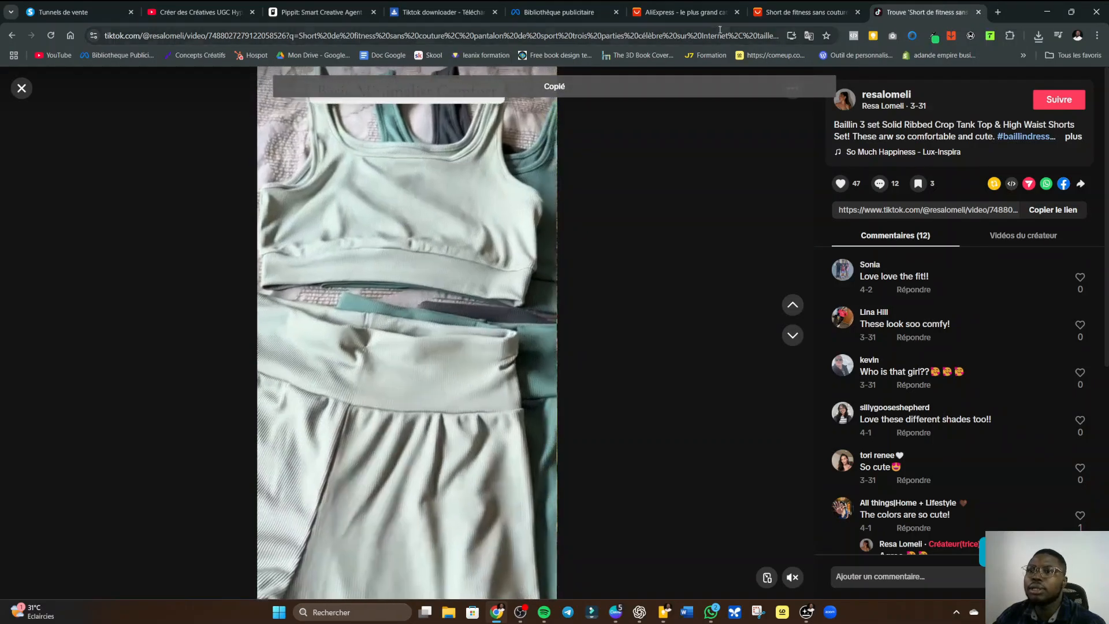
- Reload the SnapTik downloader and submit the copied link of the Baillin video
{"action": "left_click", "coordinate": [422, 13]}
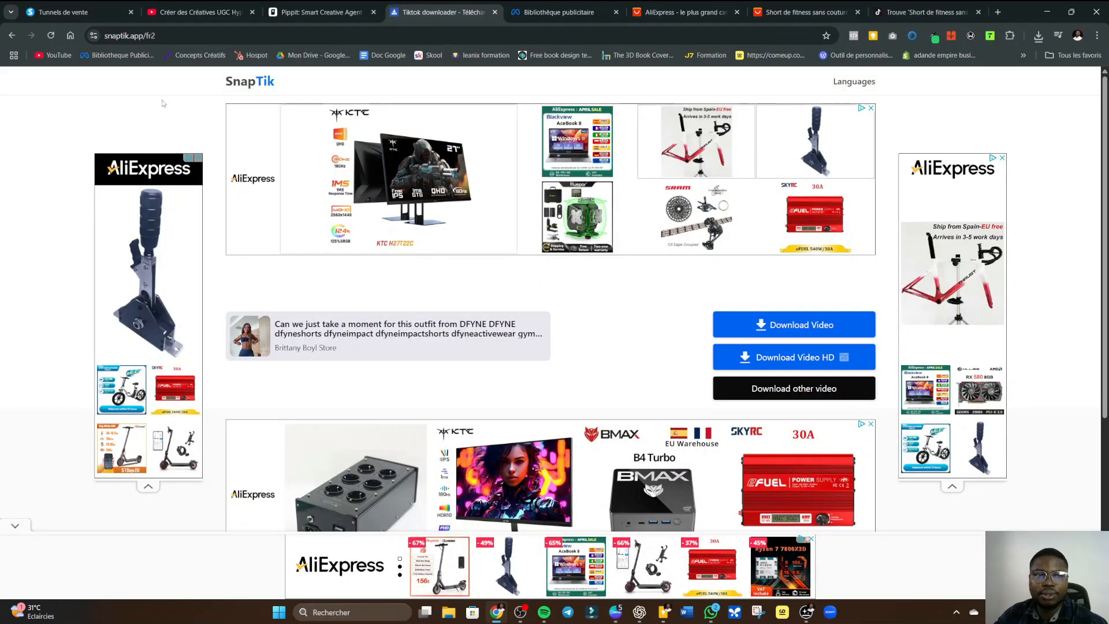
{"action": "left_click", "coordinate": [51, 35]}
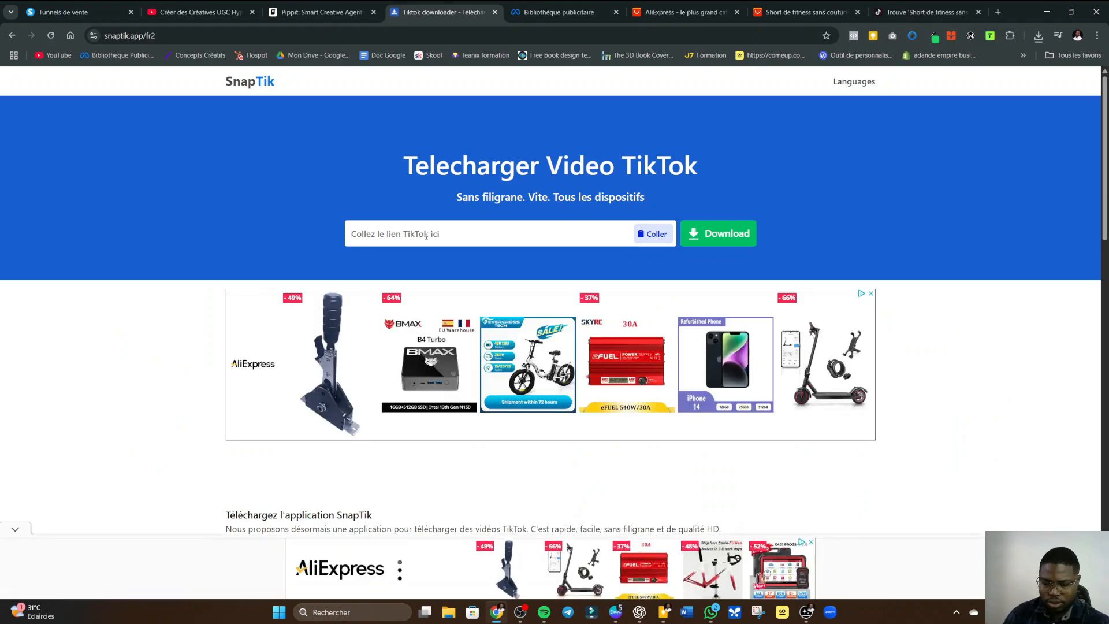
{"action": "key", "text": "ctrl+v"}
{"action": "left_click", "coordinate": [701, 232]}
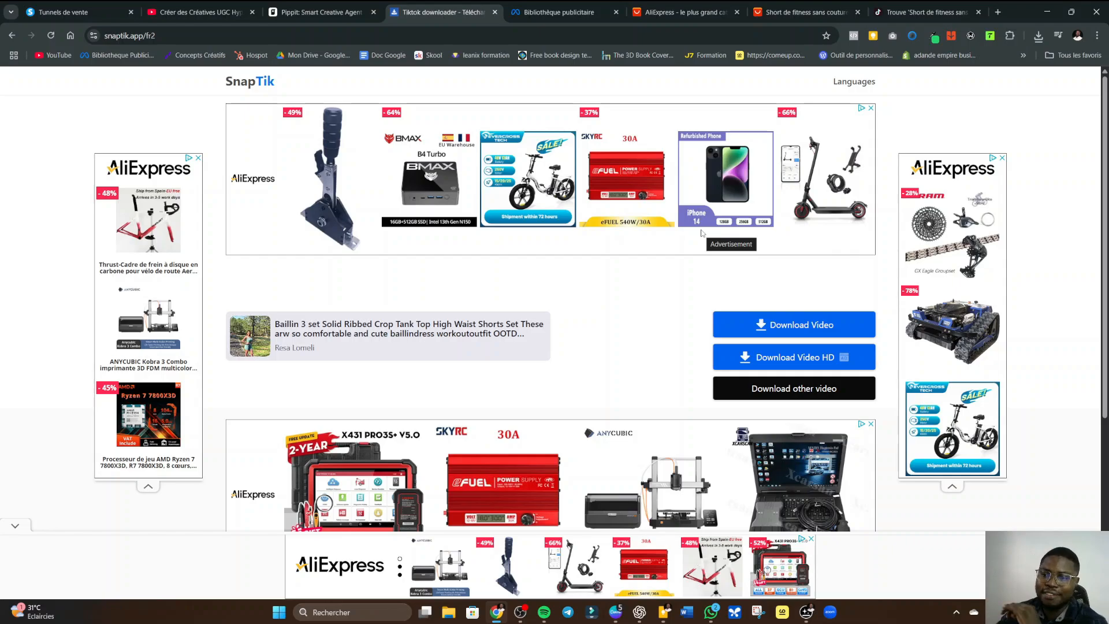
- Download the HD version of the Baillin video from SnapTik, dismissing the full-page ad
{"action": "left_click", "coordinate": [803, 358]}
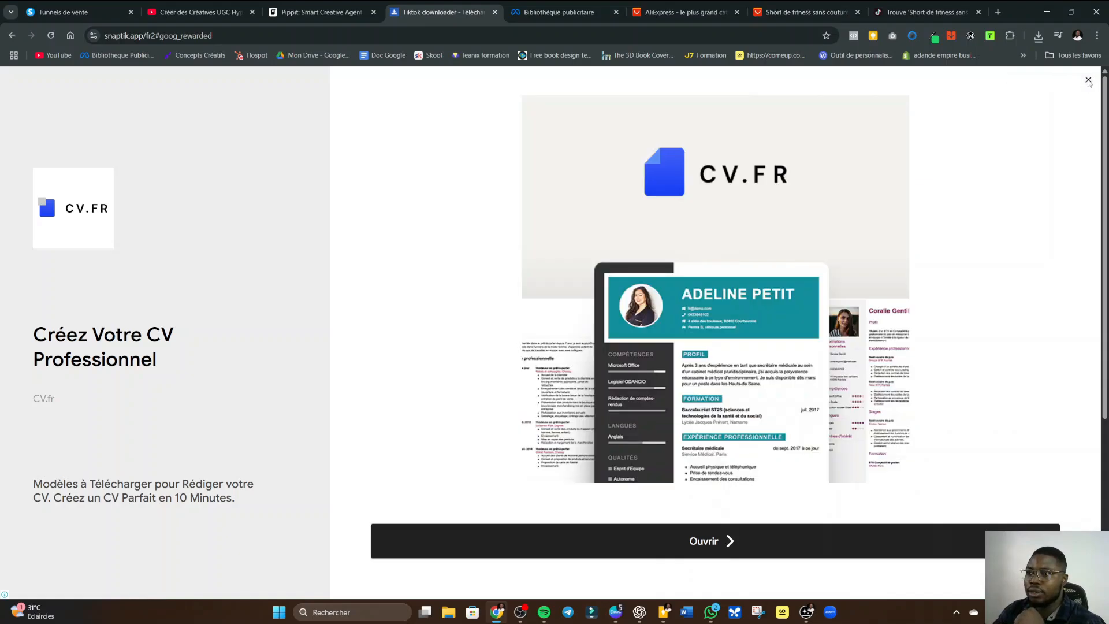
{"action": "left_click", "coordinate": [1088, 80]}
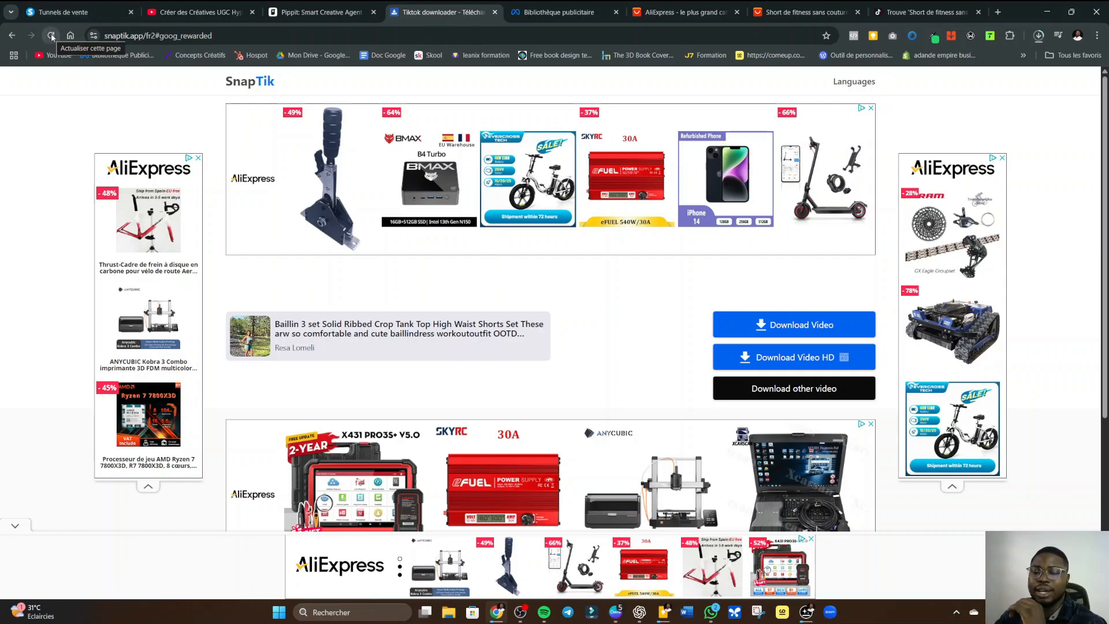
{"action": "left_click", "coordinate": [11, 35]}
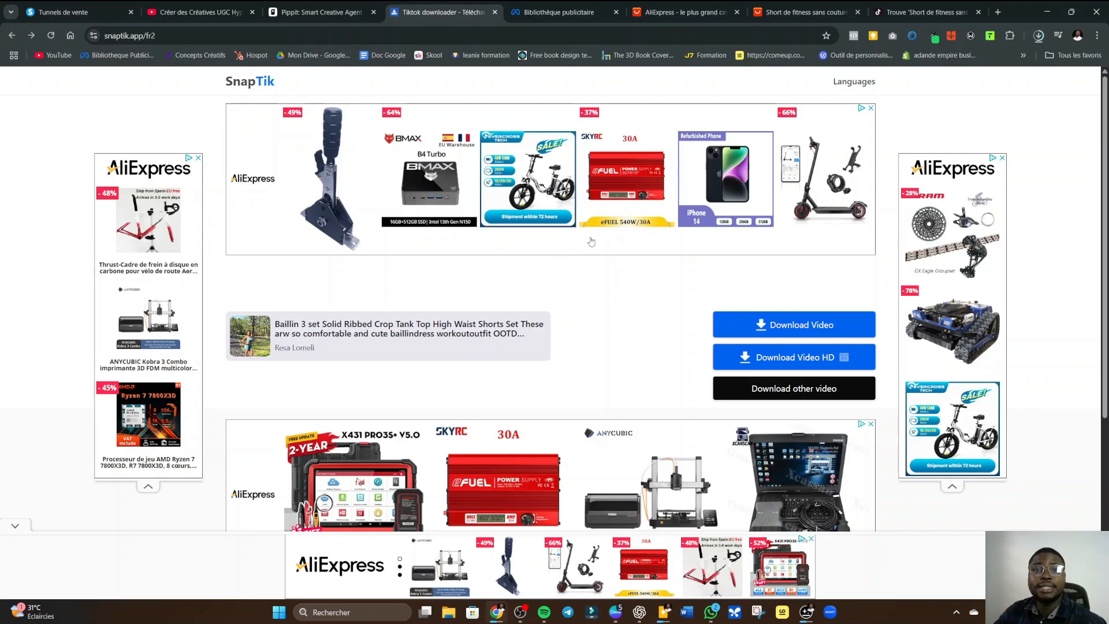
{"action": "left_click", "coordinate": [9, 38]}
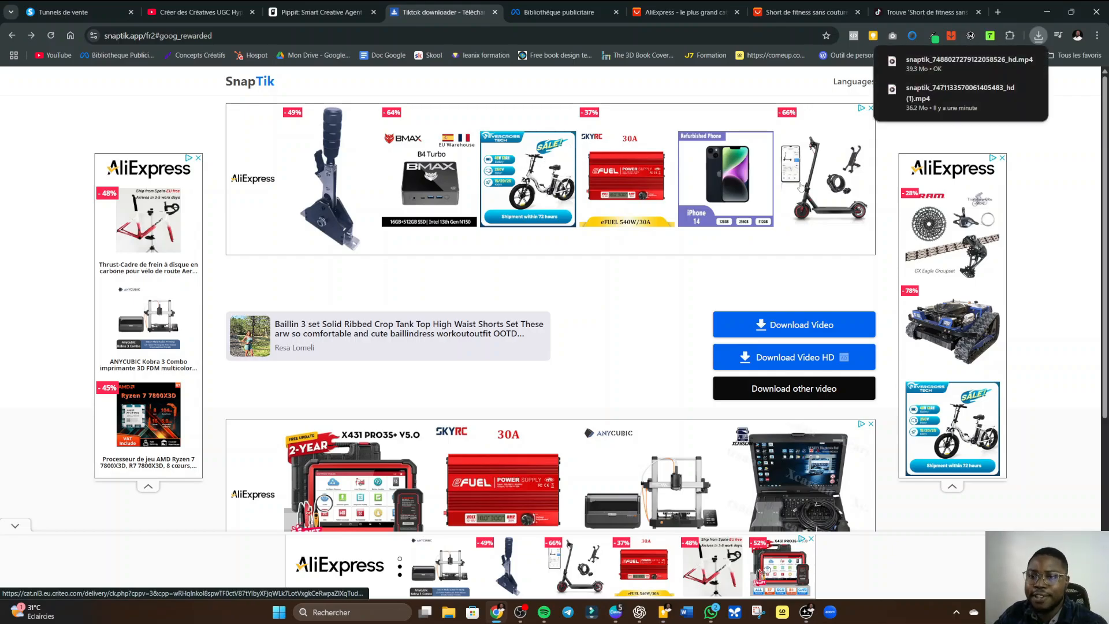
- Revisit the AliExpress fitness shorts listing and clear the search keyword in the Meta ad library
{"action": "left_click", "coordinate": [804, 12]}
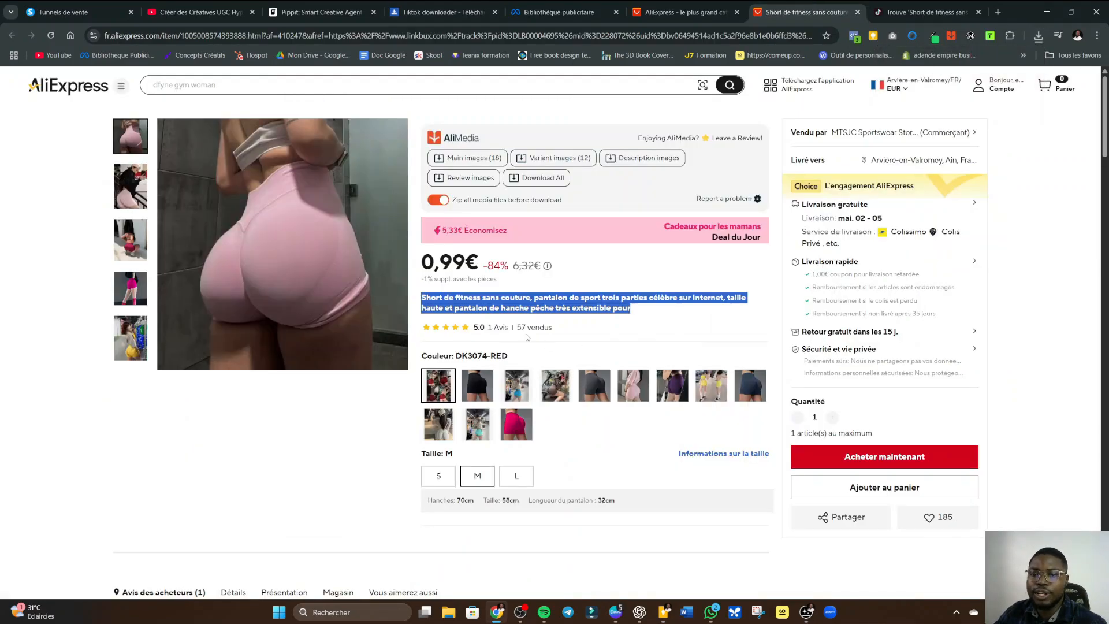
{"action": "left_click", "coordinate": [518, 298]}
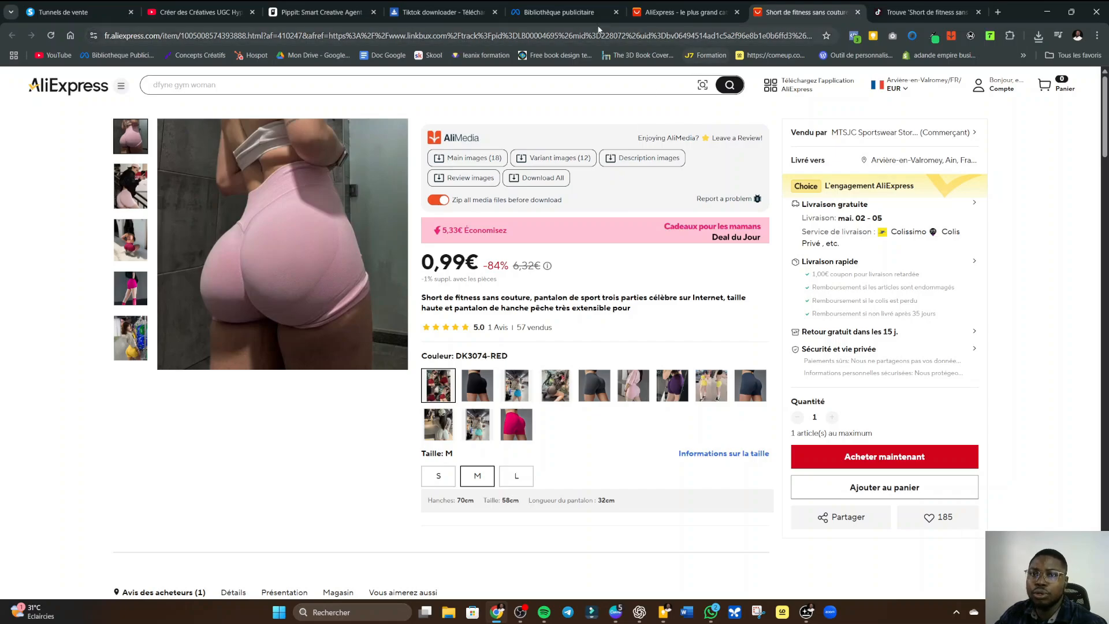
{"action": "left_click", "coordinate": [559, 11]}
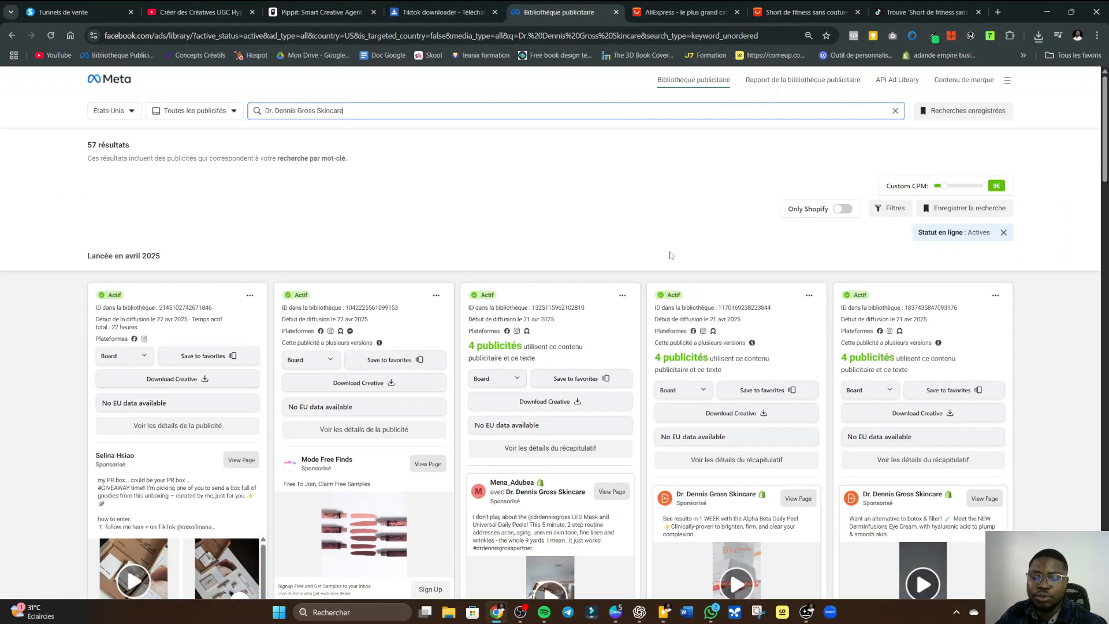
{"action": "left_click", "coordinate": [364, 114]}
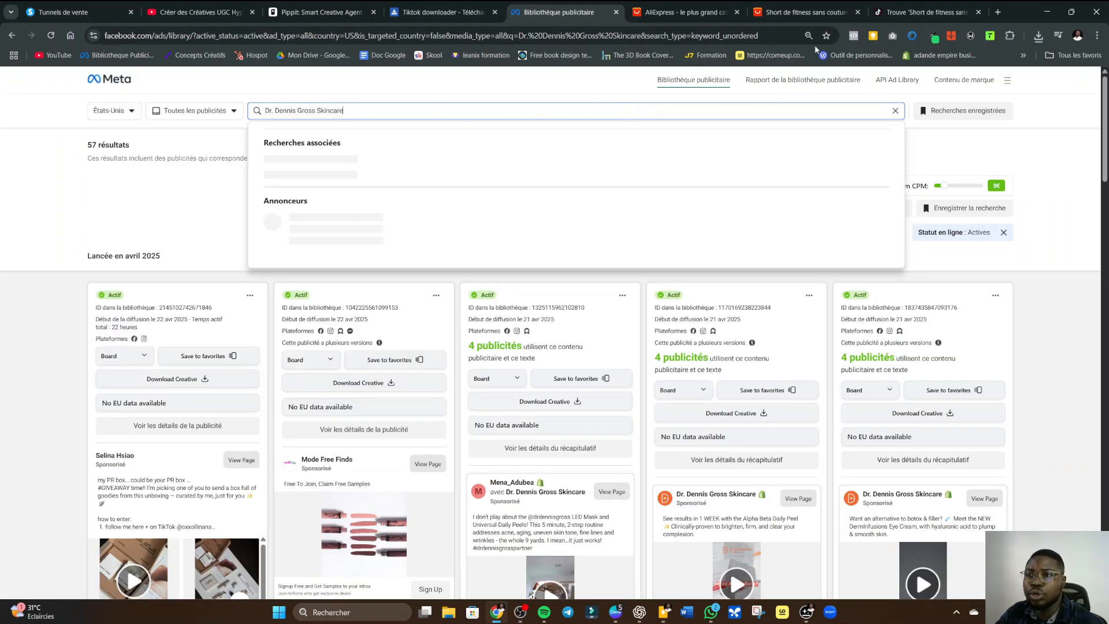
{"action": "left_click", "coordinate": [893, 111]}
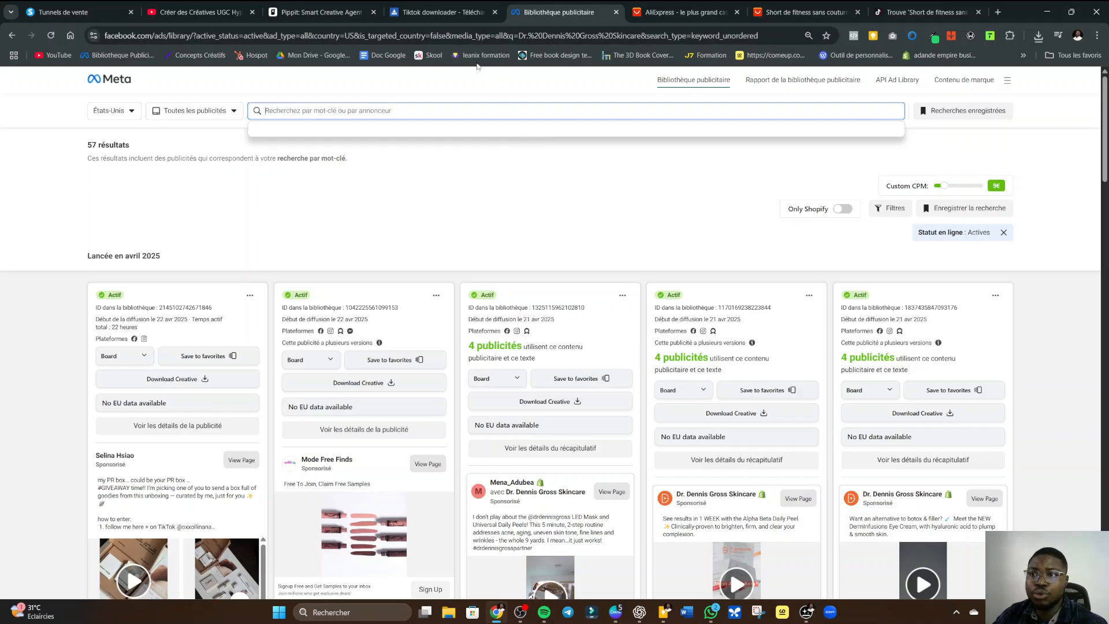
- Switch to Pippit's video generator and examine its web address and the product link option
{"action": "left_click", "coordinate": [315, 9]}
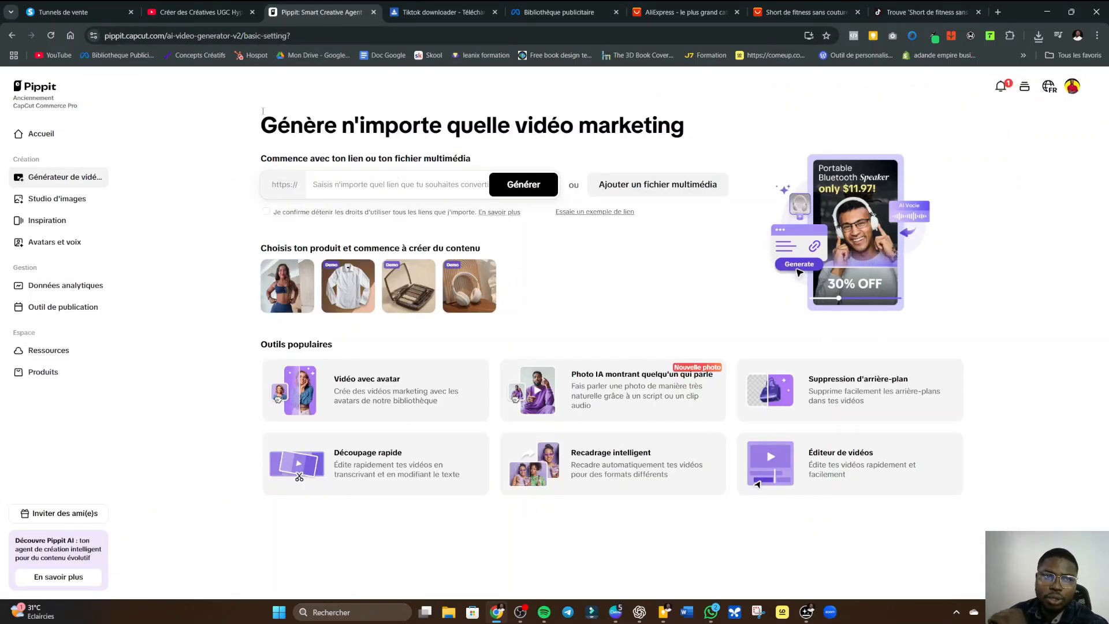
{"action": "left_click", "coordinate": [174, 36]}
{"action": "double_click", "coordinate": [180, 35]}
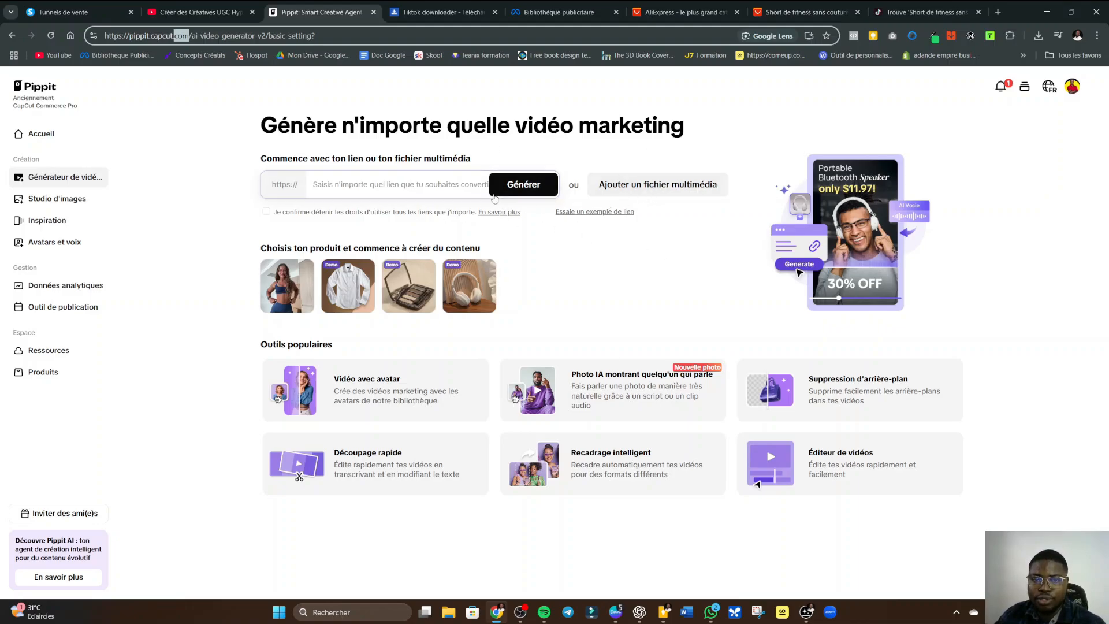
{"action": "left_click", "coordinate": [460, 184]}
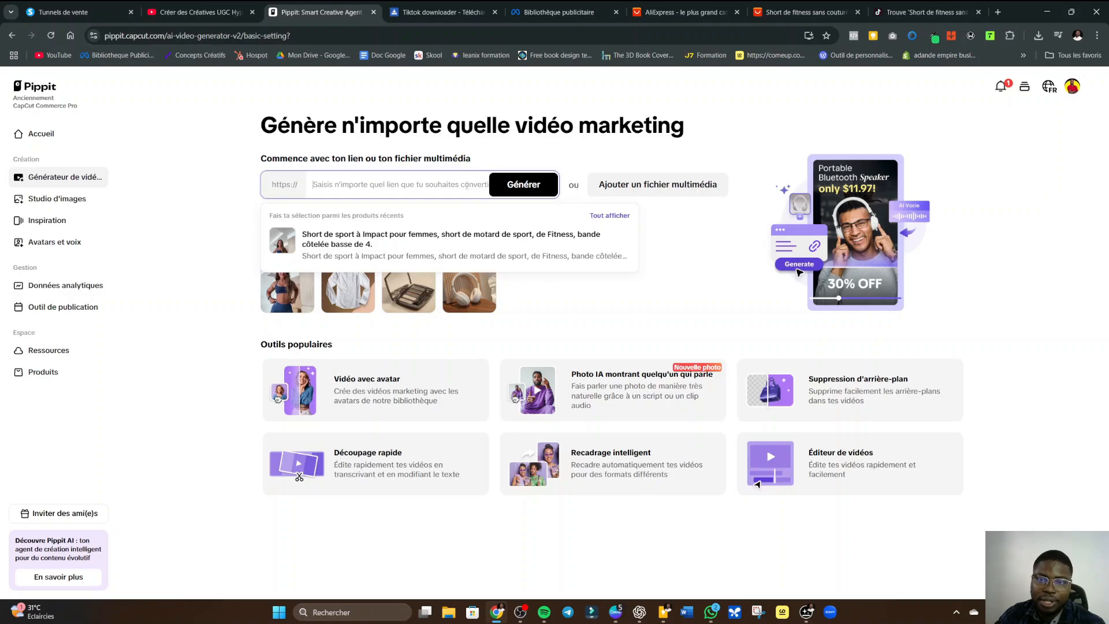
{"action": "left_click", "coordinate": [658, 186]}
{"action": "left_click", "coordinate": [659, 189]}
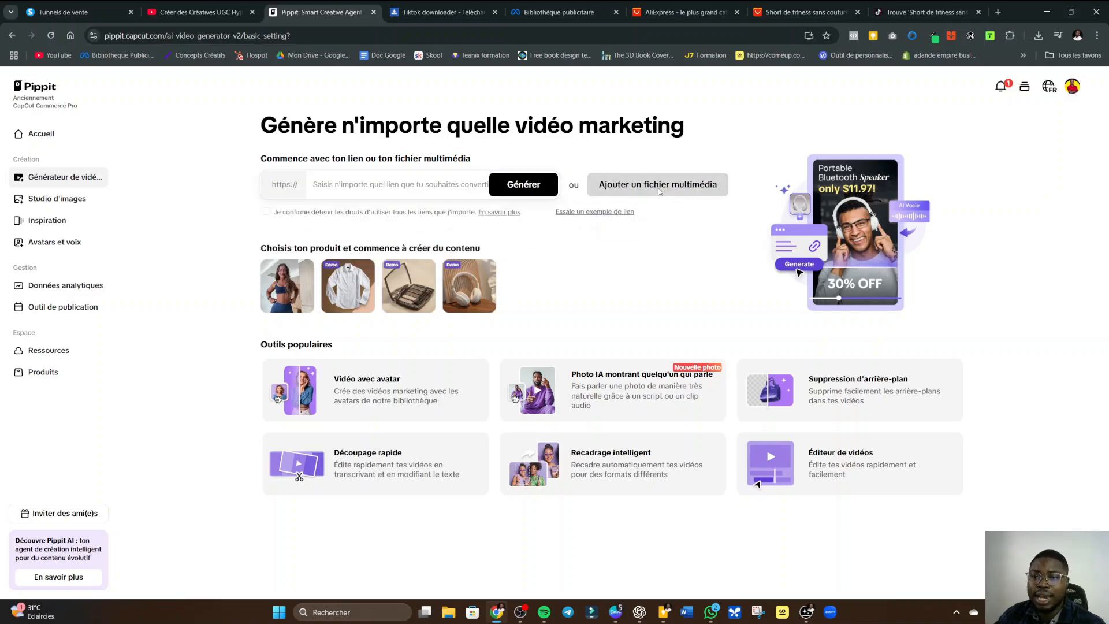
{"action": "left_click", "coordinate": [569, 408]}
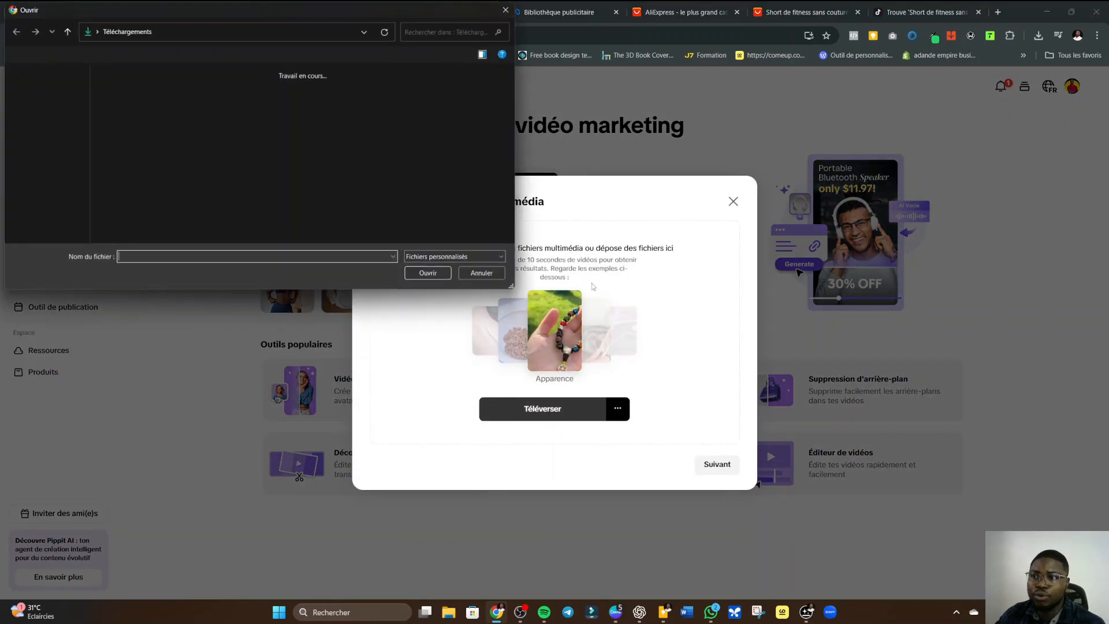
{"action": "left_click", "coordinate": [123, 115]}
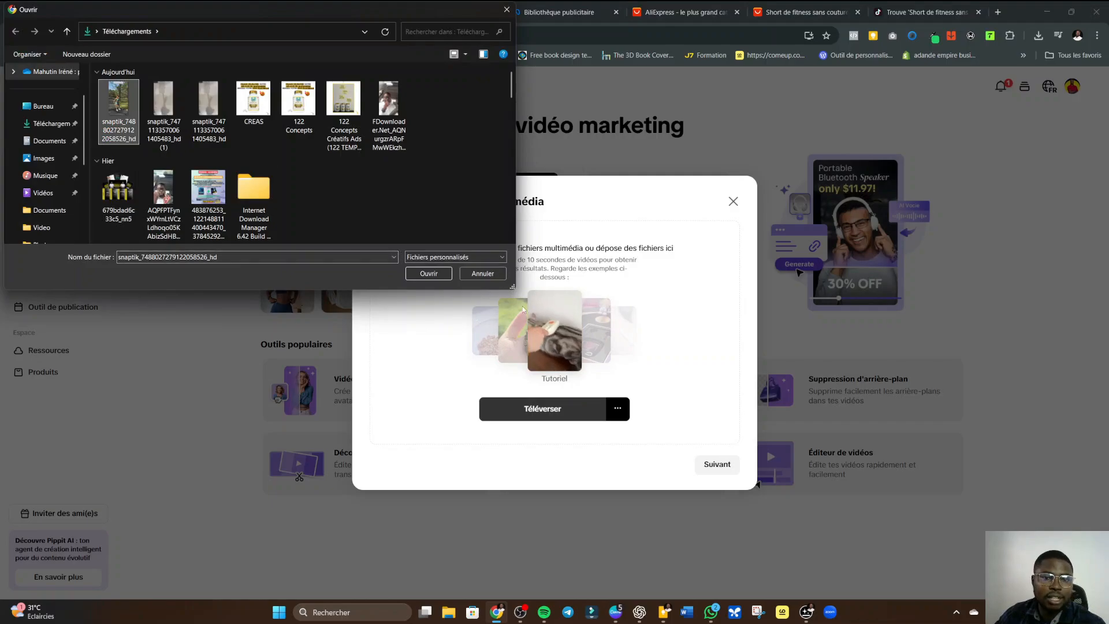
{"action": "left_click", "coordinate": [432, 274]}
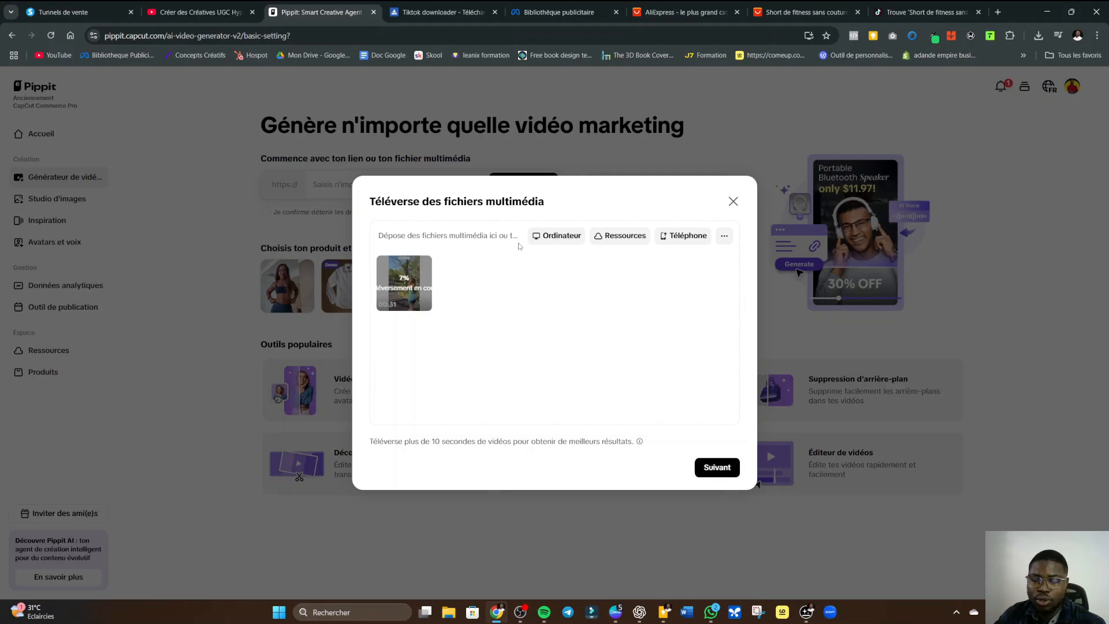
- Select the full product title on the AliExpress listing, then continue in Pippit to the video settings and activate the highlights field
{"action": "left_click", "coordinate": [809, 12]}
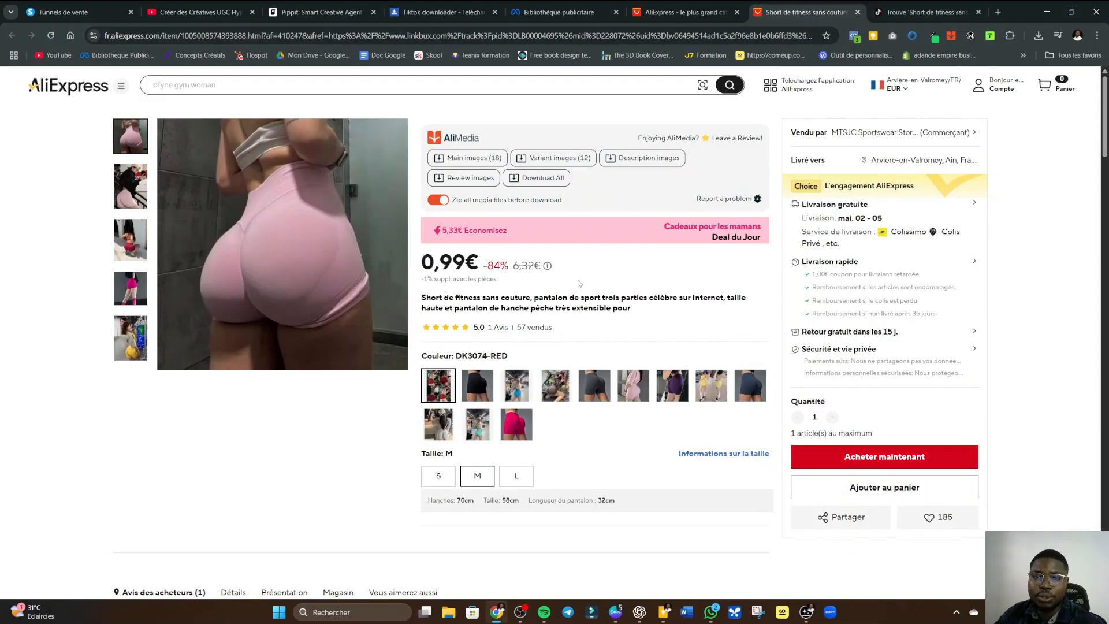
{"action": "left_click_drag", "start_coordinate": [647, 321], "coordinate": [414, 298]}
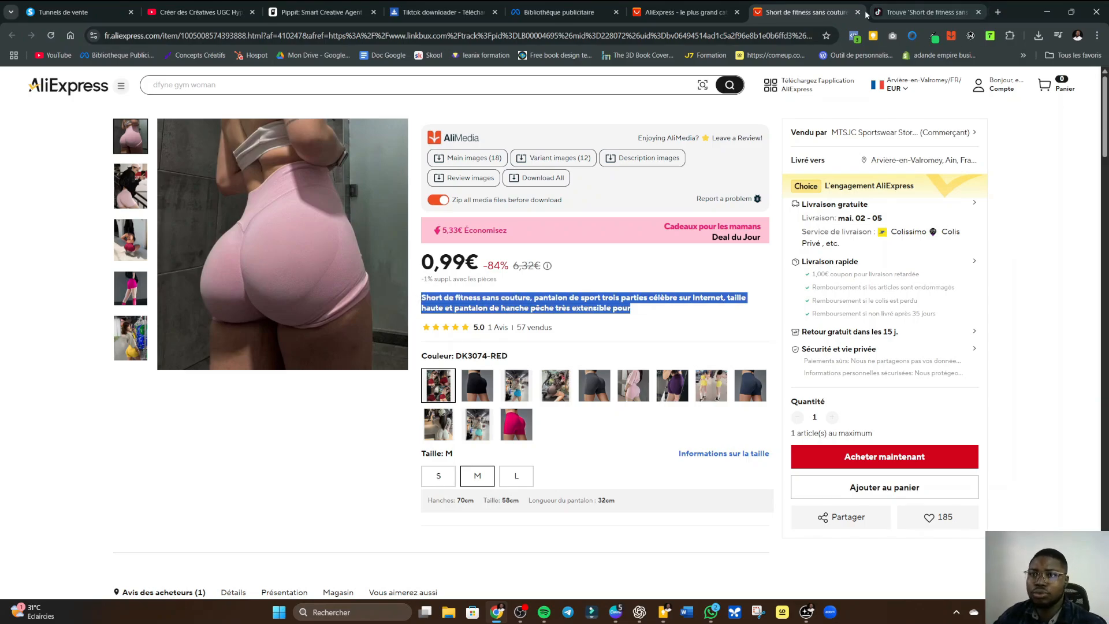
{"action": "left_click", "coordinate": [324, 7]}
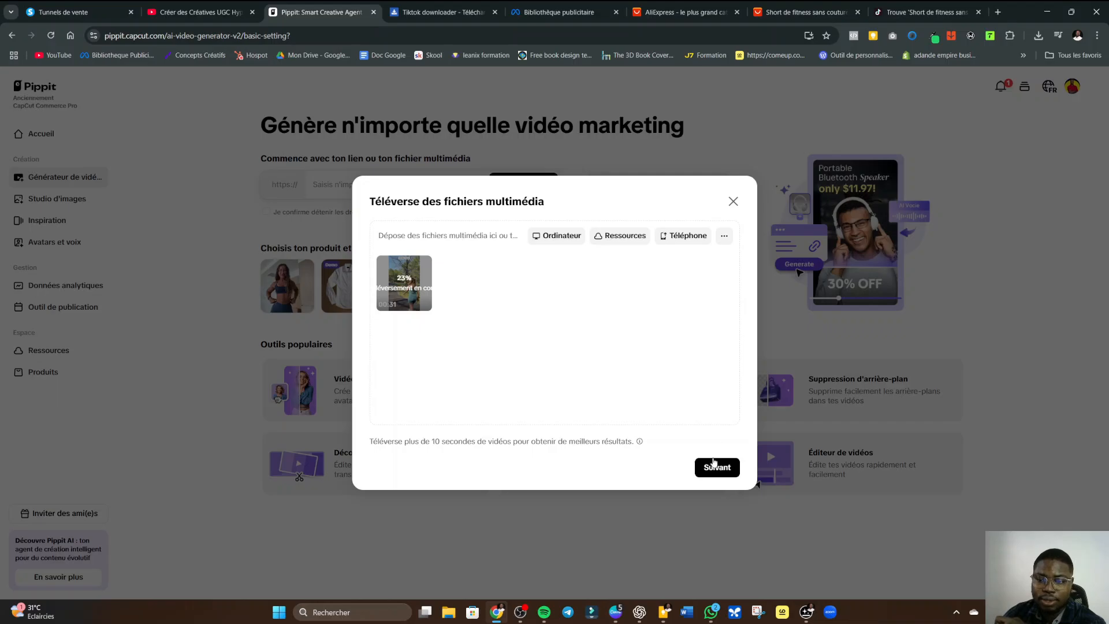
{"action": "left_click", "coordinate": [714, 465]}
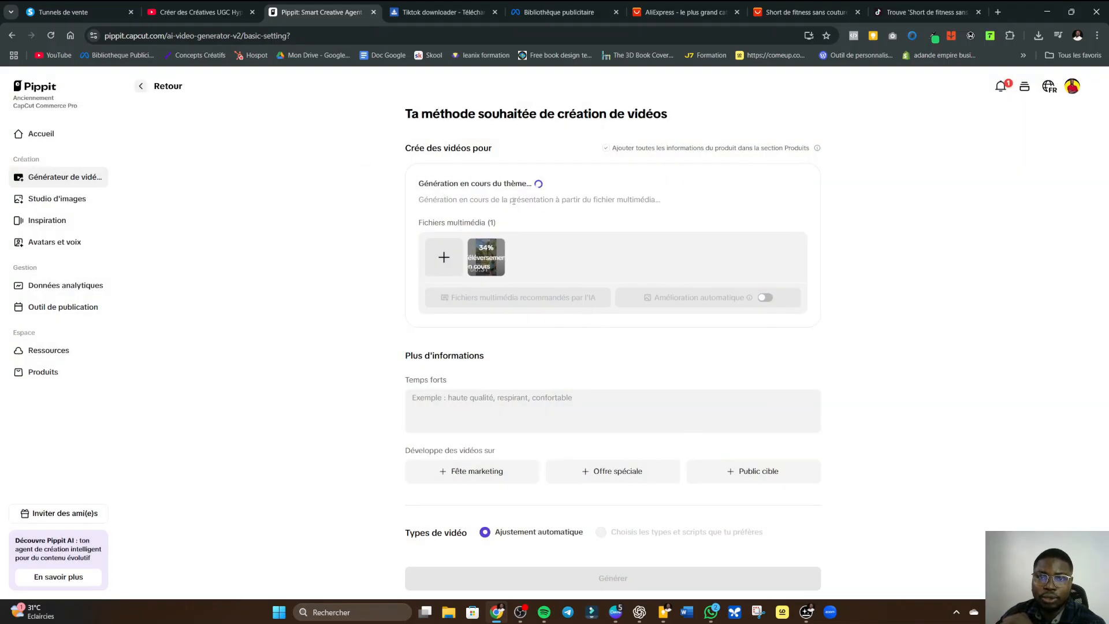
{"action": "left_click", "coordinate": [455, 399]}
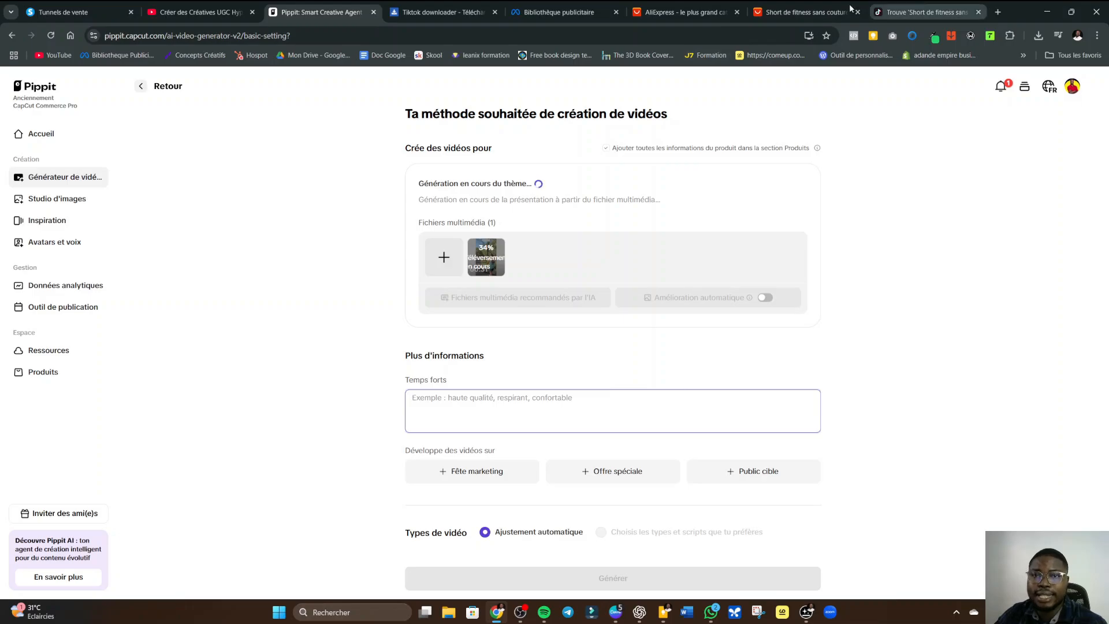
- Return to the AliExpress shorts listing and open the enlarged view of the main pink shorts photo
{"action": "left_click", "coordinate": [823, 16]}
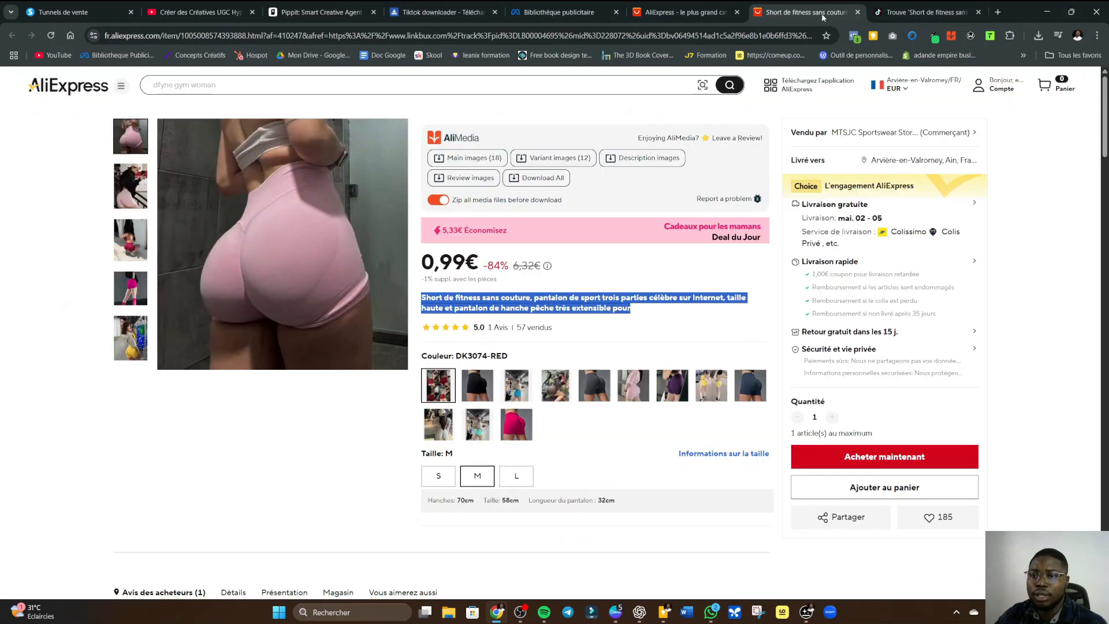
{"action": "right_click", "coordinate": [294, 245]}
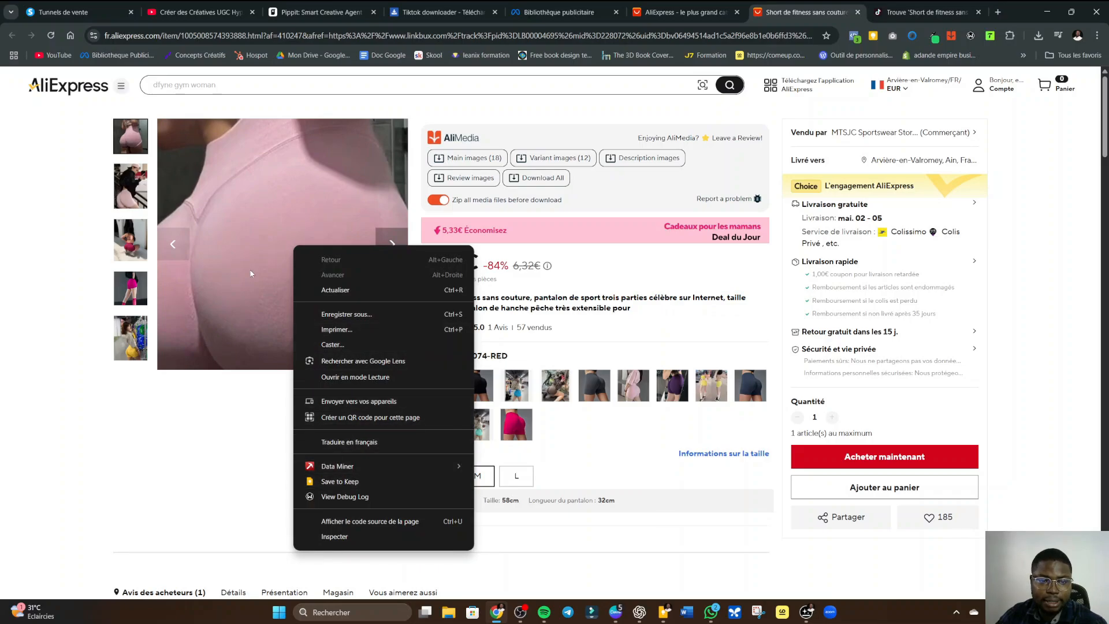
{"action": "left_click", "coordinate": [248, 221]}
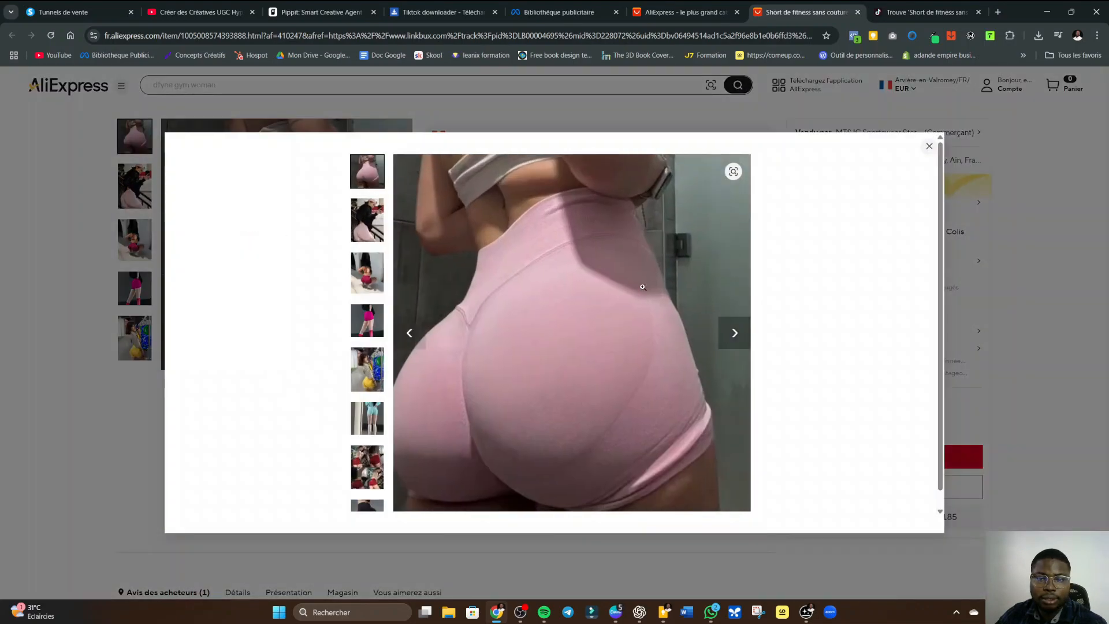
{"action": "right_click", "coordinate": [583, 296]}
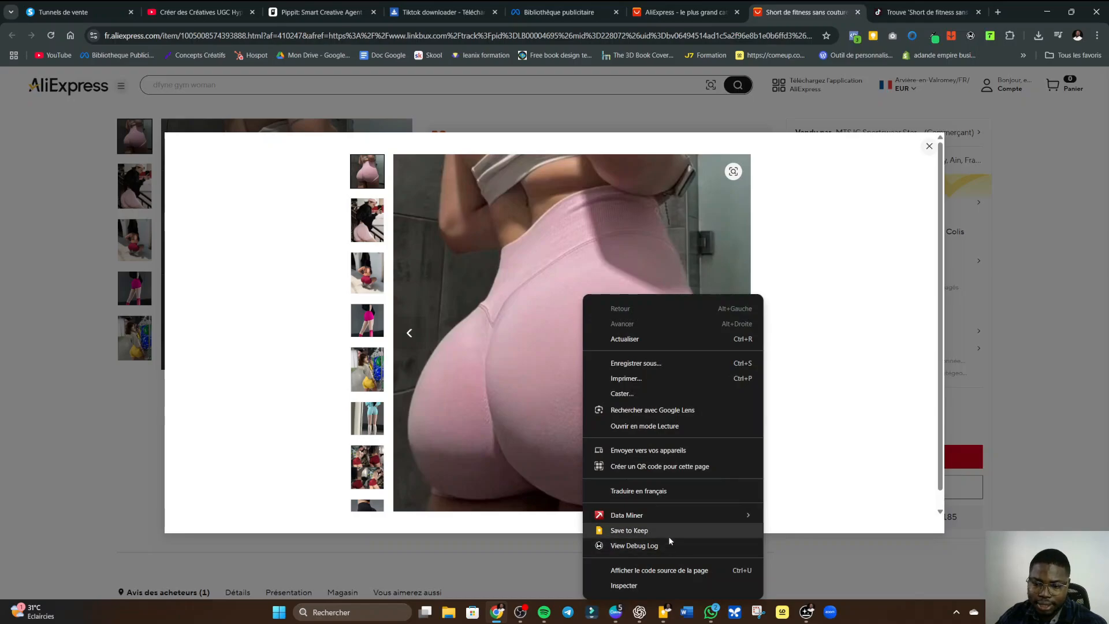
{"action": "left_click", "coordinate": [641, 363]}
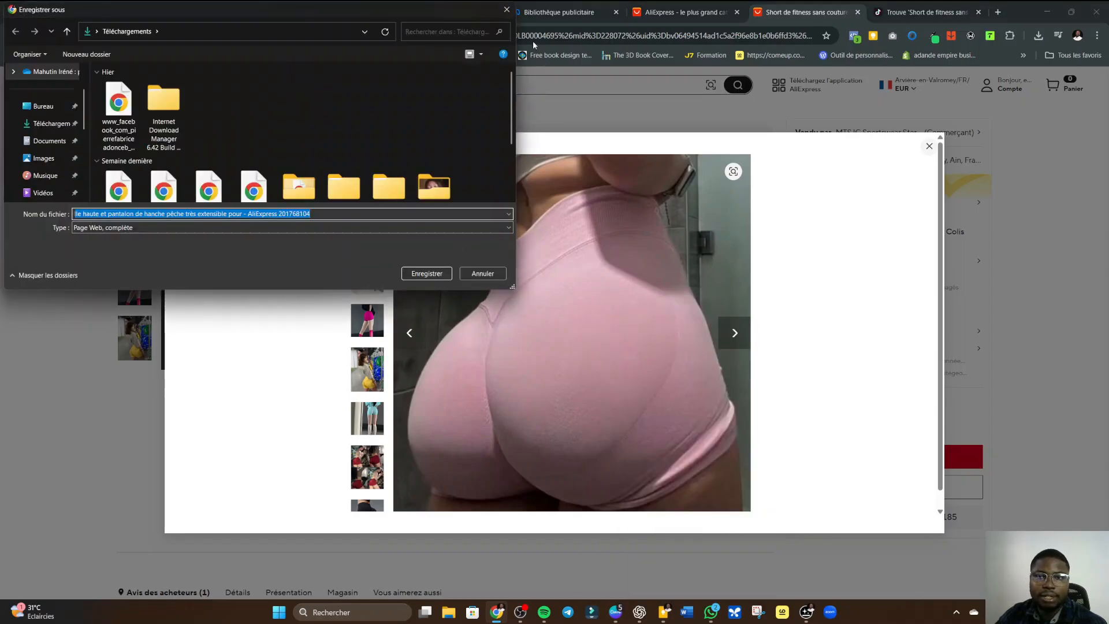
{"action": "left_click", "coordinate": [507, 10]}
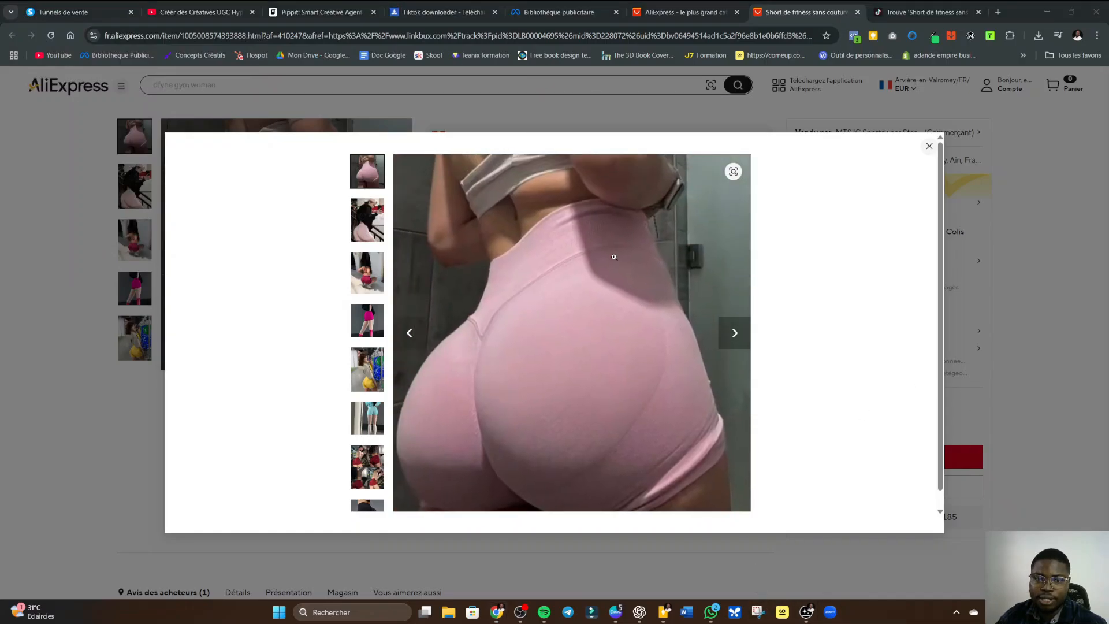
- Capture the enlarged pink shorts photo as a rectangular screenshot with the Windows Snipping Tool
{"action": "left_click", "coordinate": [757, 612]}
{"action": "left_click", "coordinate": [212, 35]}
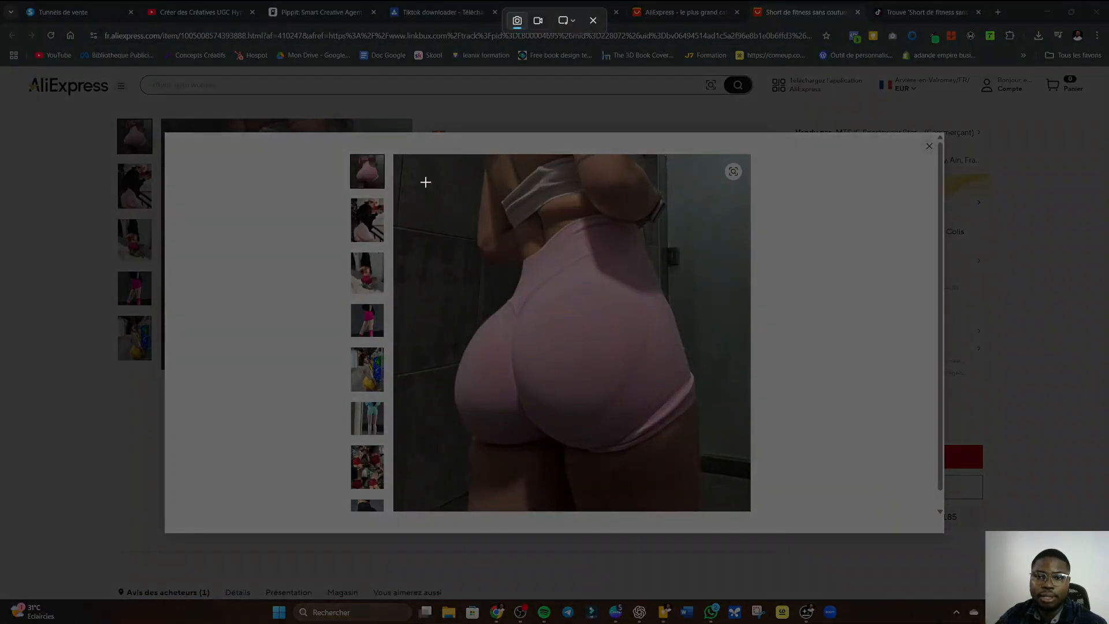
{"action": "left_click_drag", "start_coordinate": [426, 181], "coordinate": [726, 498]}
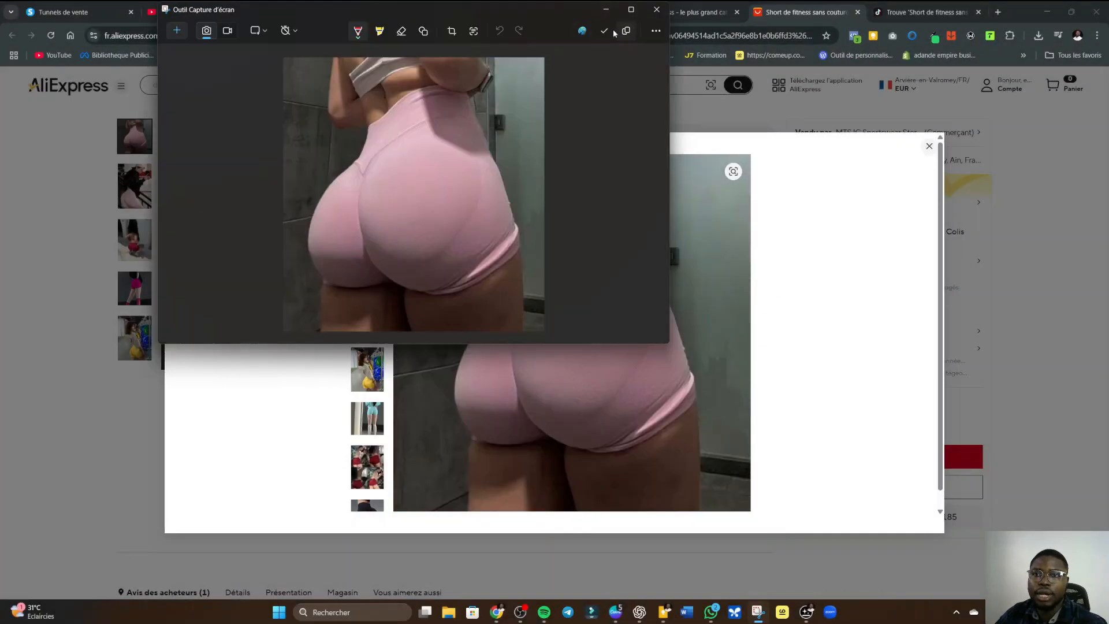
{"action": "left_click", "coordinate": [603, 31]}
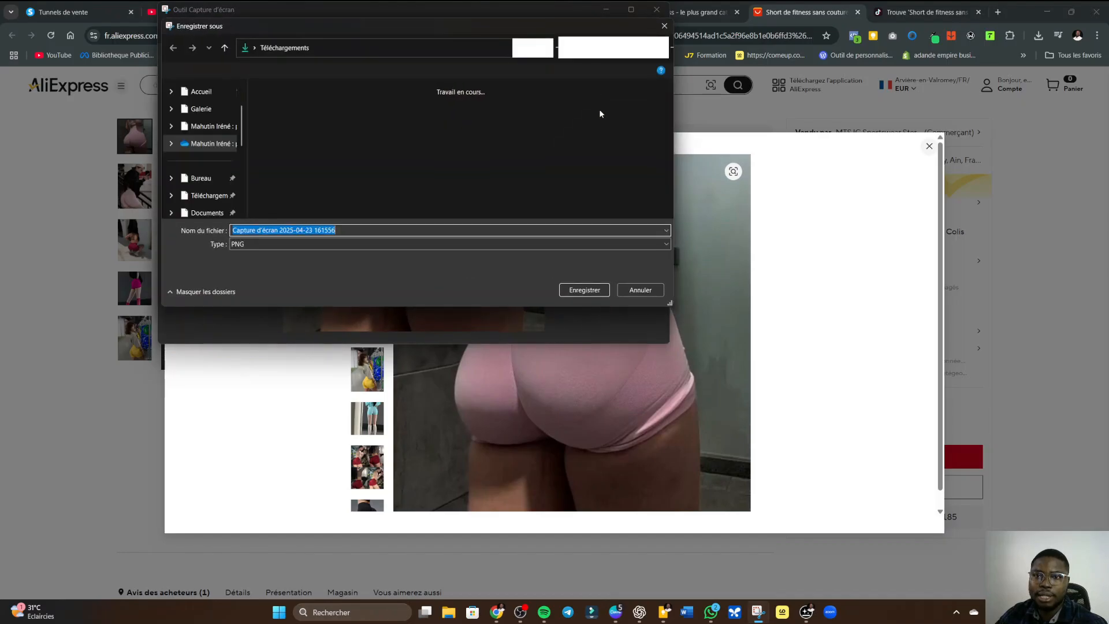
{"action": "left_click", "coordinate": [580, 289]}
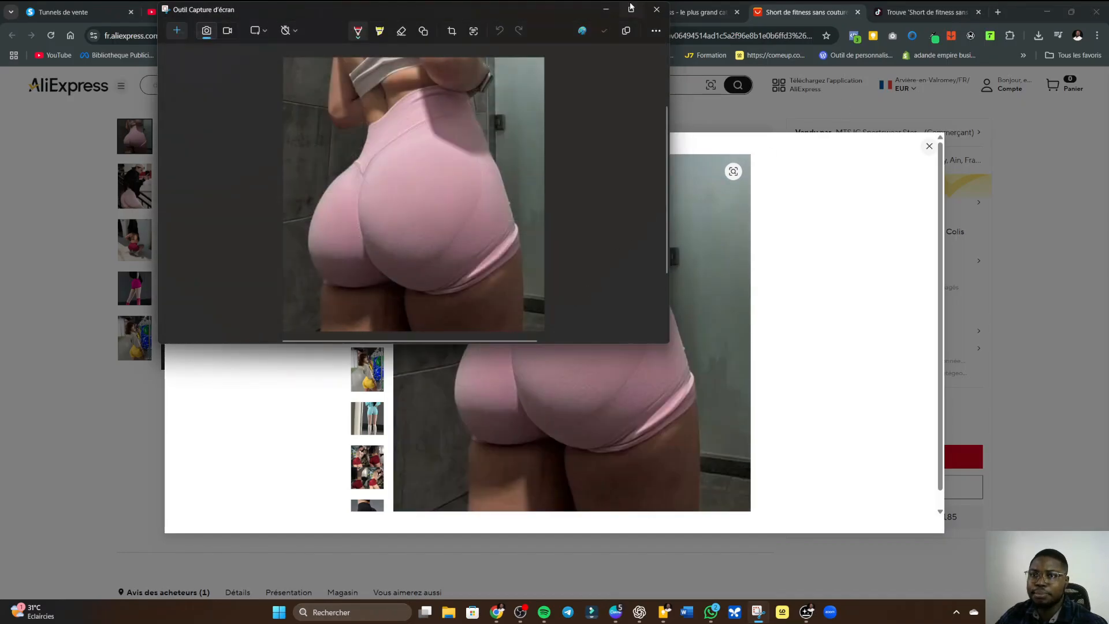
{"action": "left_click", "coordinate": [656, 10]}
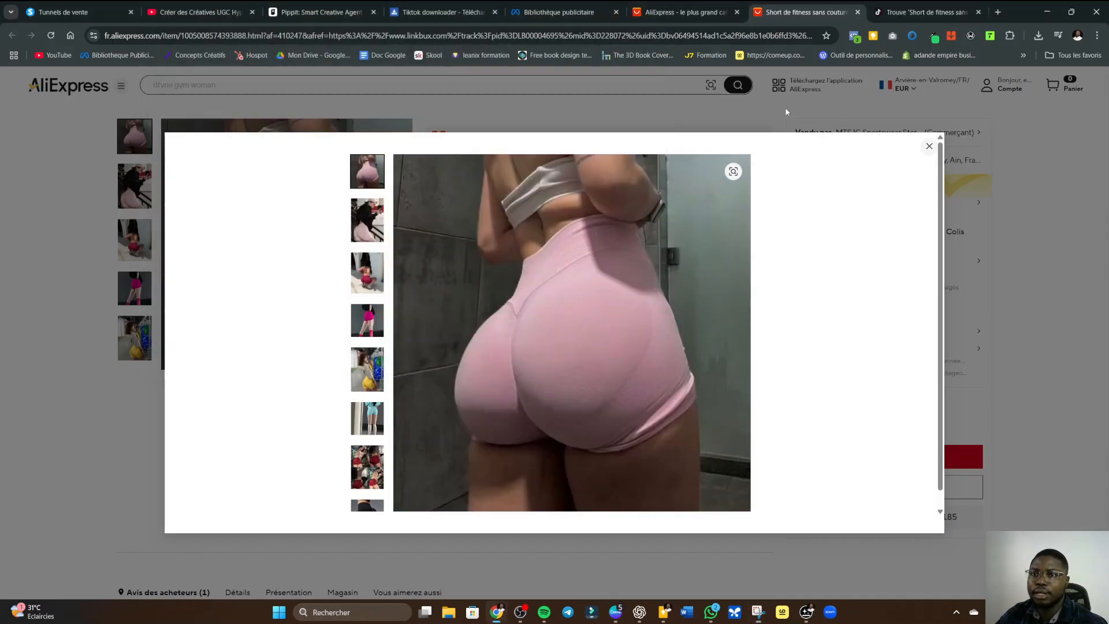
- Close the enlarged AliExpress photo and open ChatGPT in a new browser tab
{"action": "left_click", "coordinate": [929, 146]}
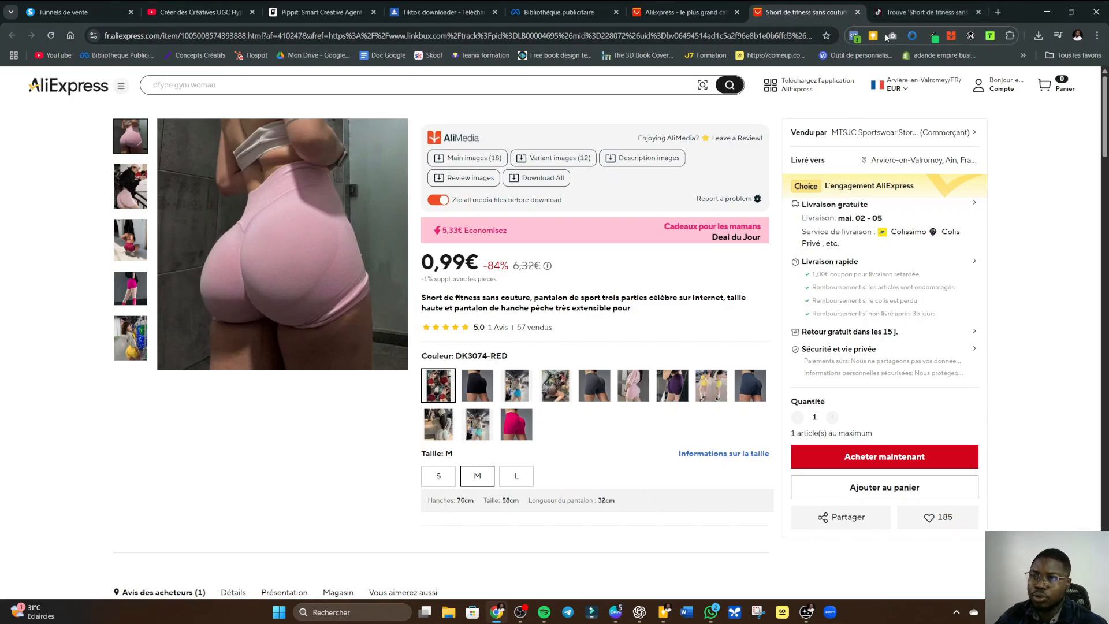
{"action": "left_click", "coordinate": [997, 13]}
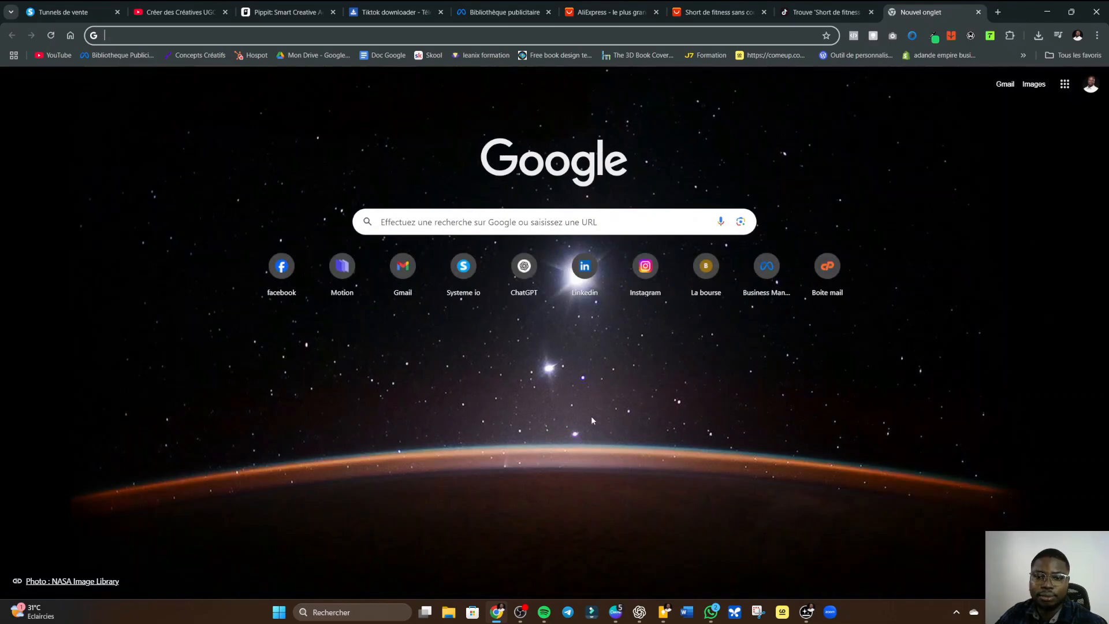
{"action": "left_click", "coordinate": [536, 283]}
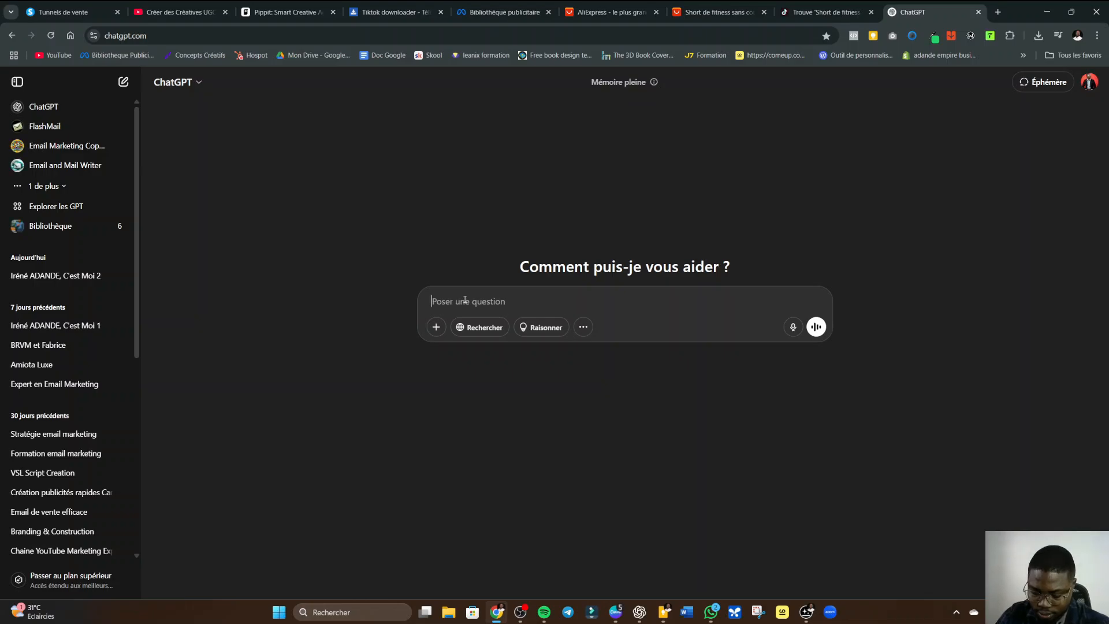
{"action": "left_click", "coordinate": [436, 327]}
{"action": "left_click", "coordinate": [472, 248]}
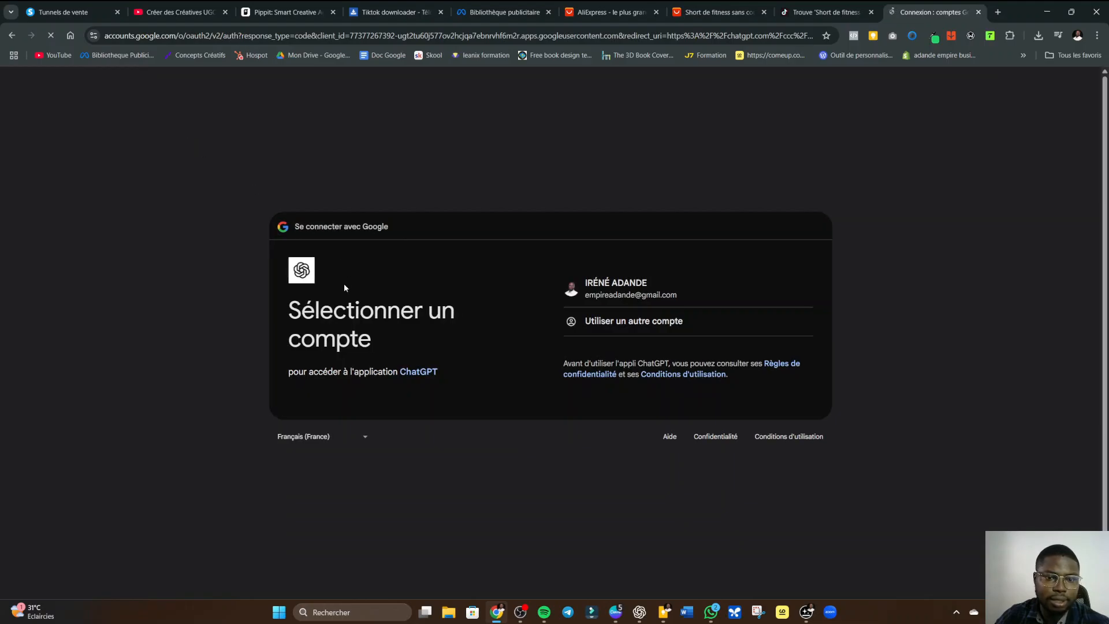
{"action": "left_click", "coordinate": [11, 36]}
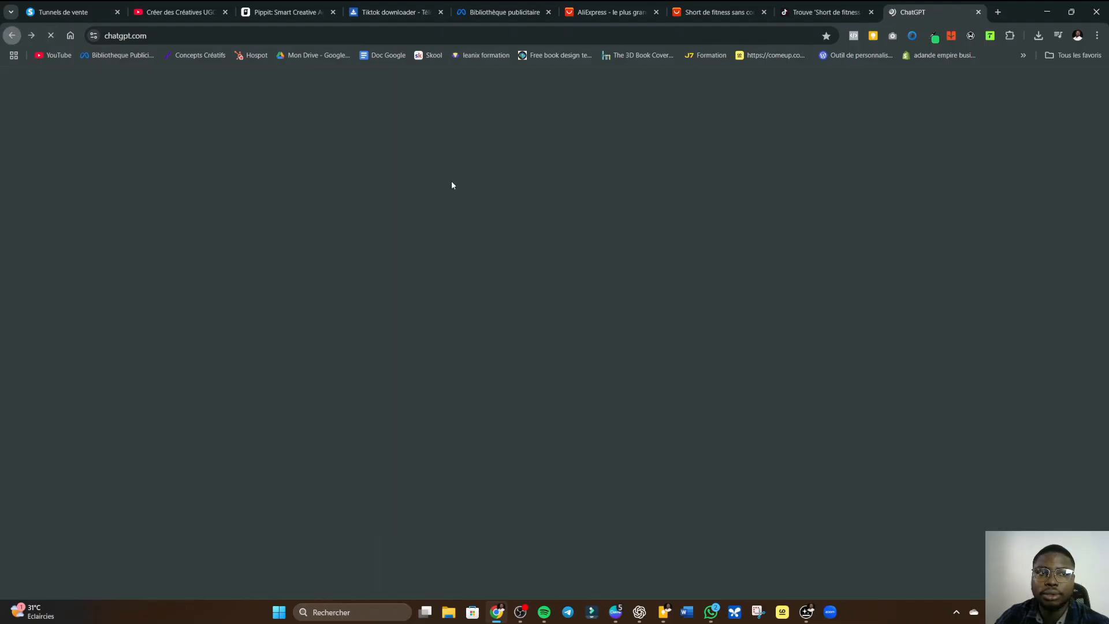
{"action": "left_click", "coordinate": [437, 327]}
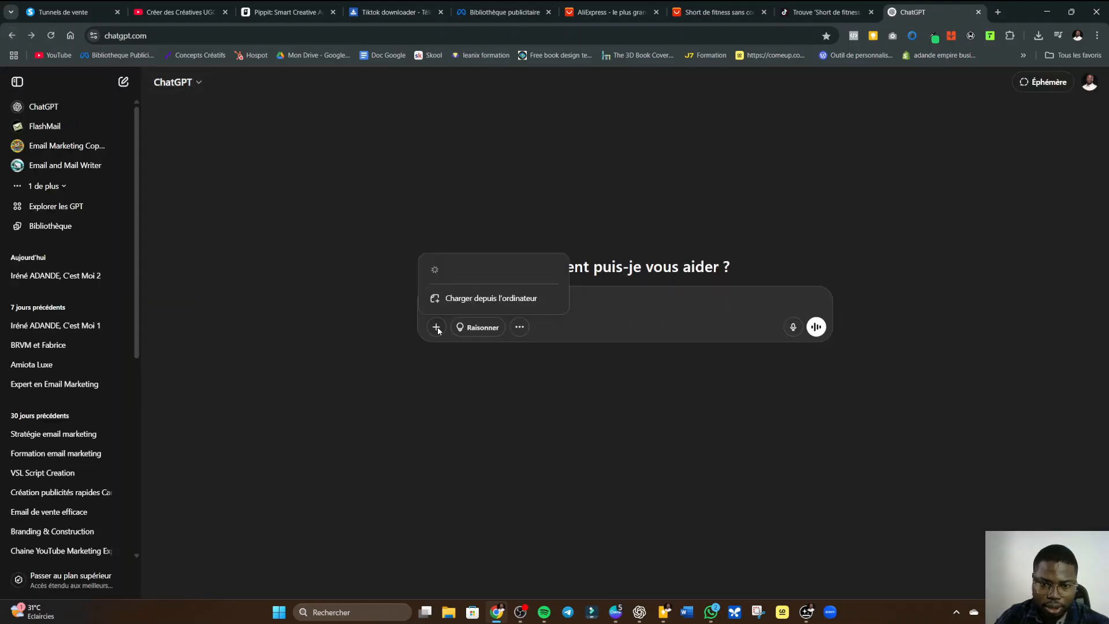
{"action": "left_click", "coordinate": [485, 298]}
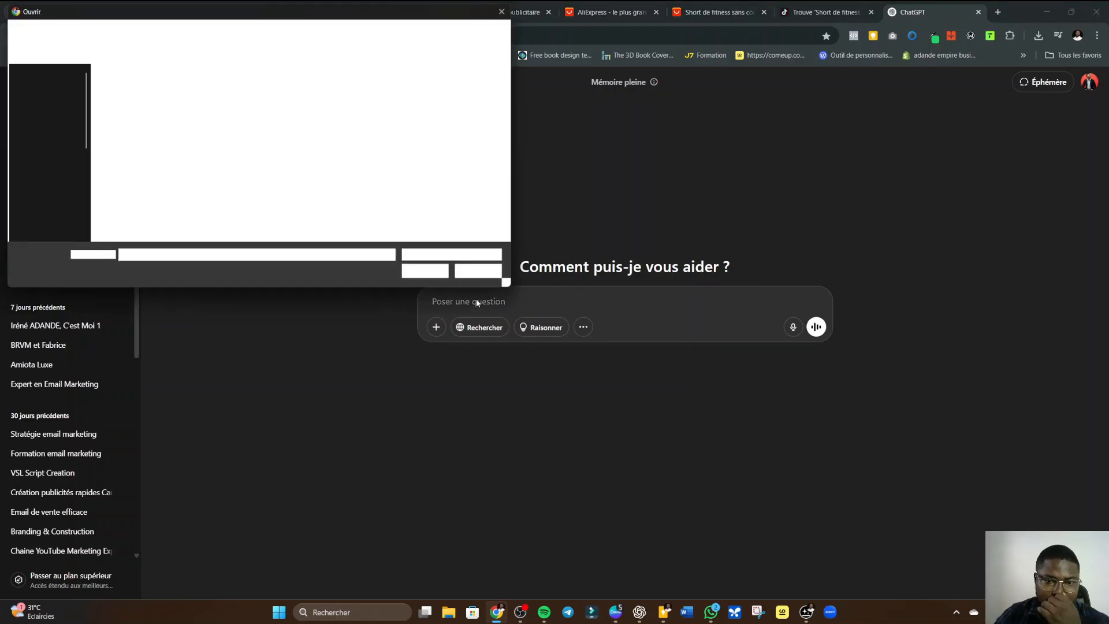
{"action": "left_click", "coordinate": [119, 113]}
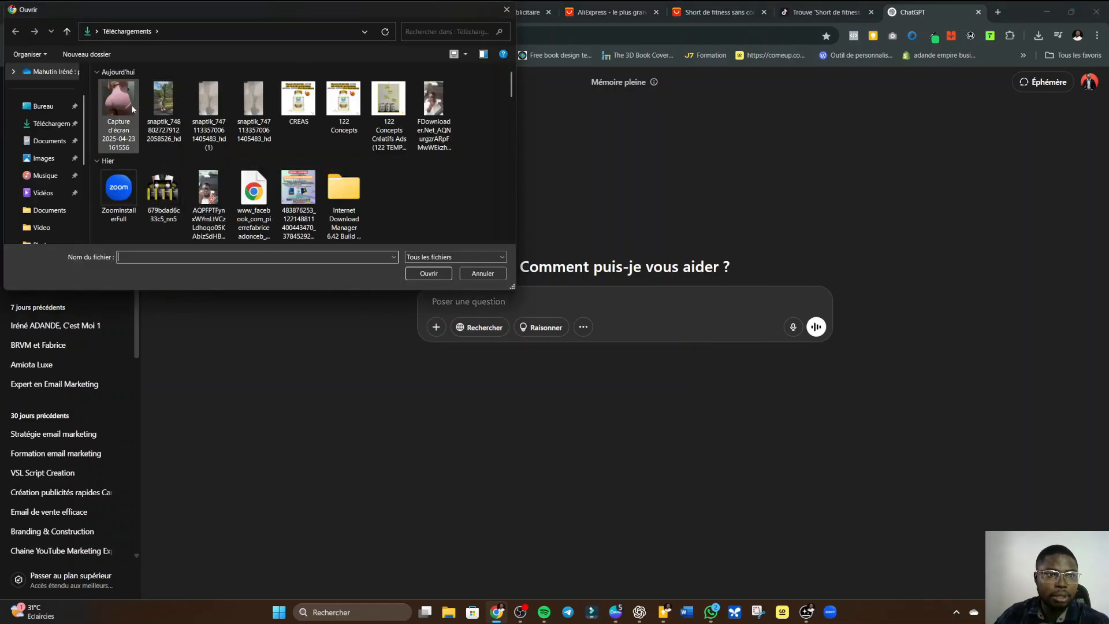
{"action": "left_click", "coordinate": [438, 276]}
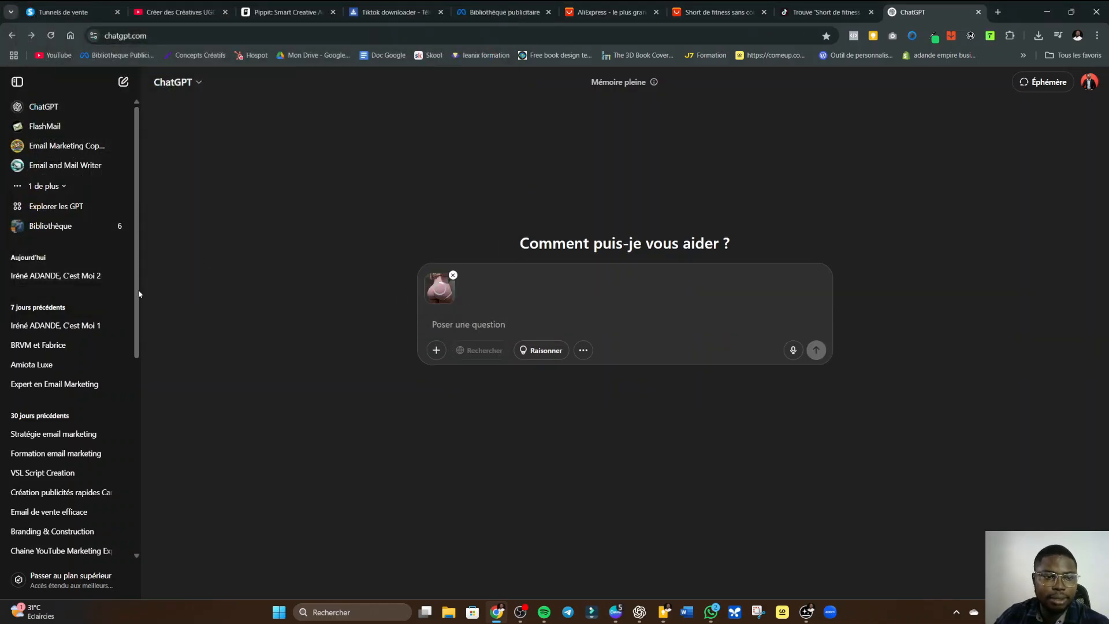
{"action": "left_click", "coordinate": [17, 81]}
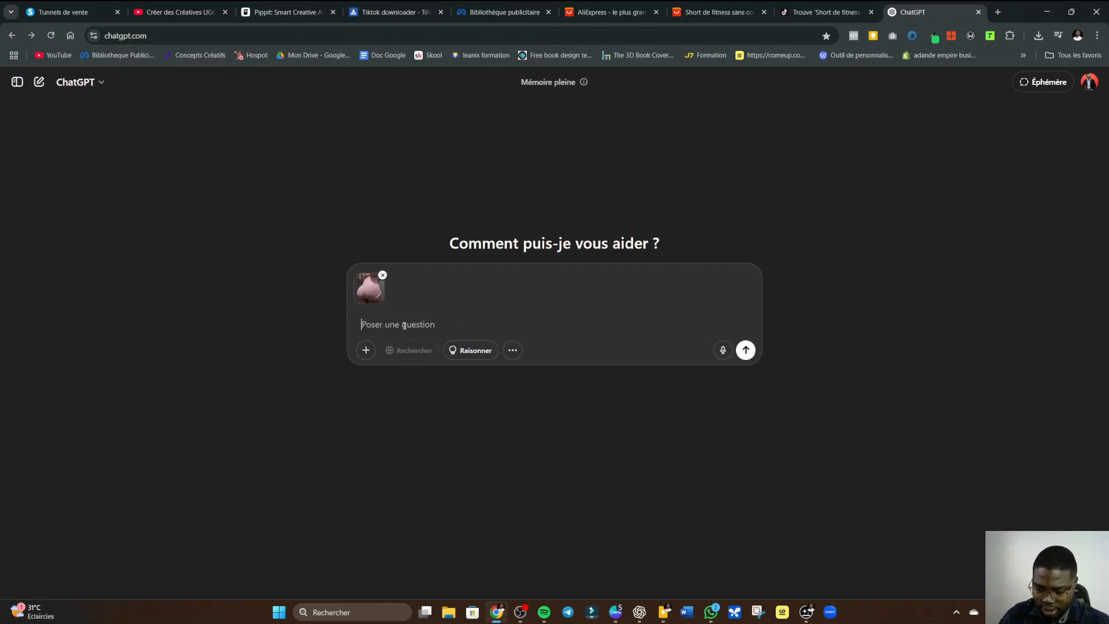
- Write the prompt "ecris moi un texte publicitaire facebook sur ce produit(" and keep only one copy of the attached image
{"action": "type", "text": "ecris"}
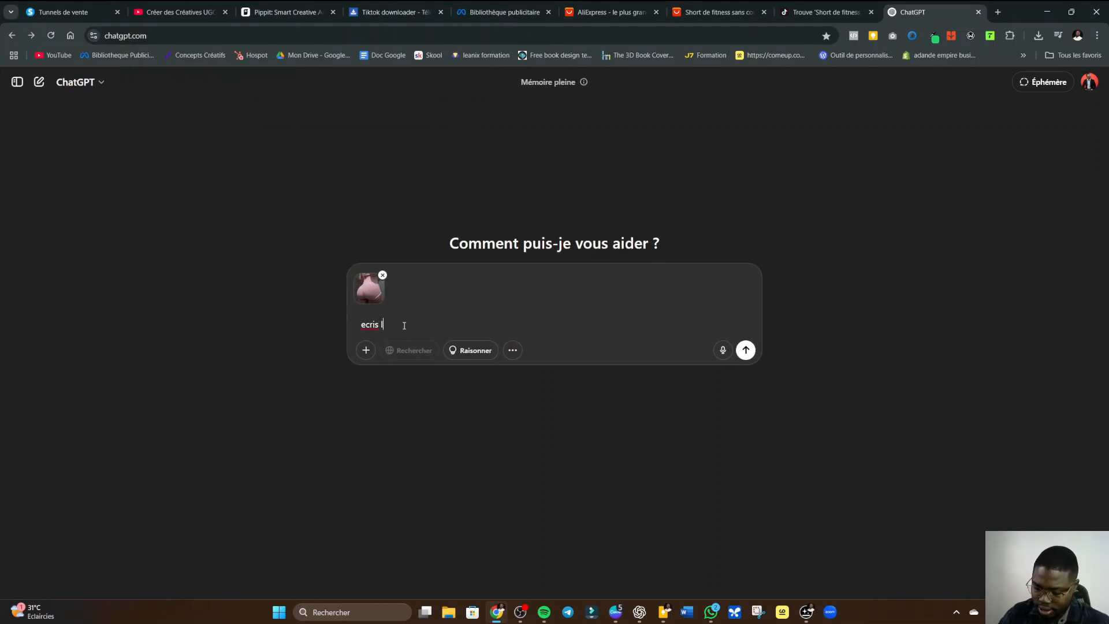
{"action": "type", "text": " moi "}
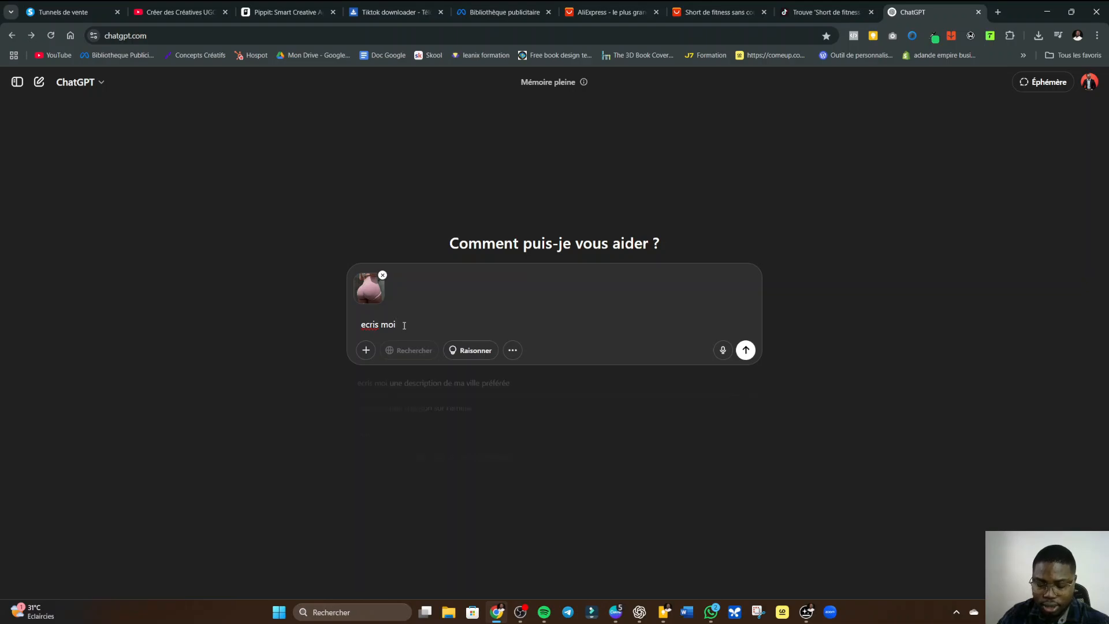
{"action": "type", "text": "un "}
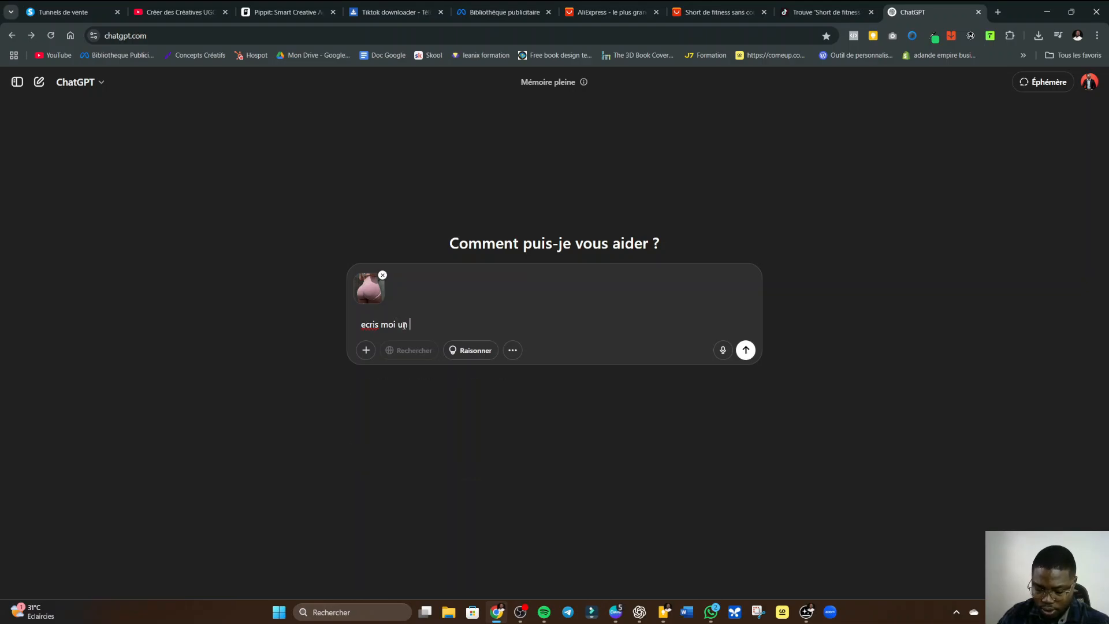
{"action": "type", "text": "texte"}
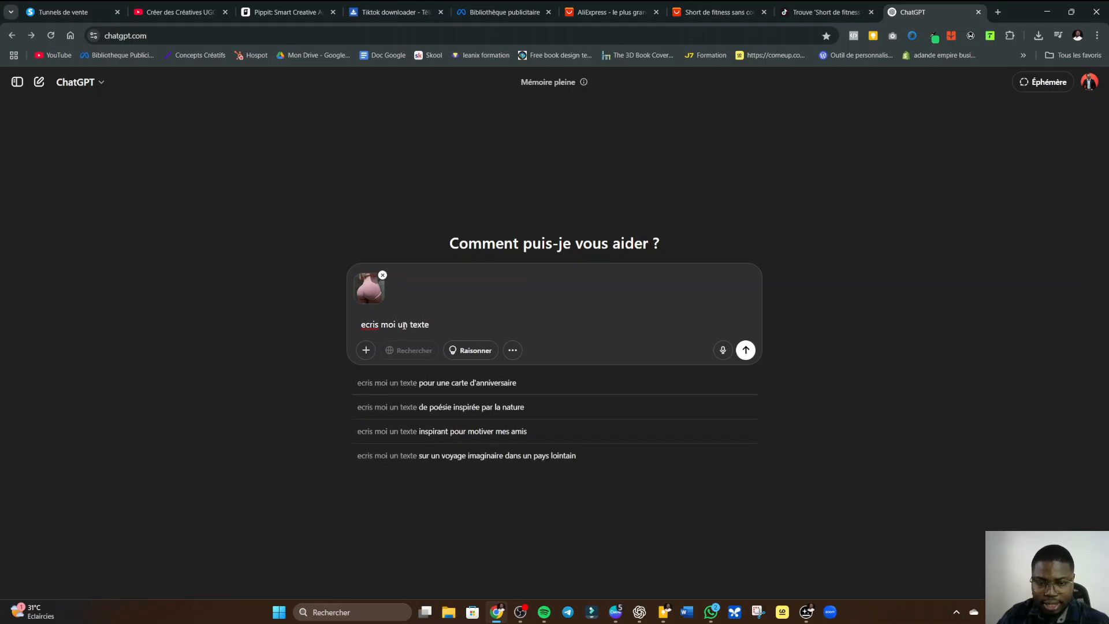
{"action": "type", "text": " public"}
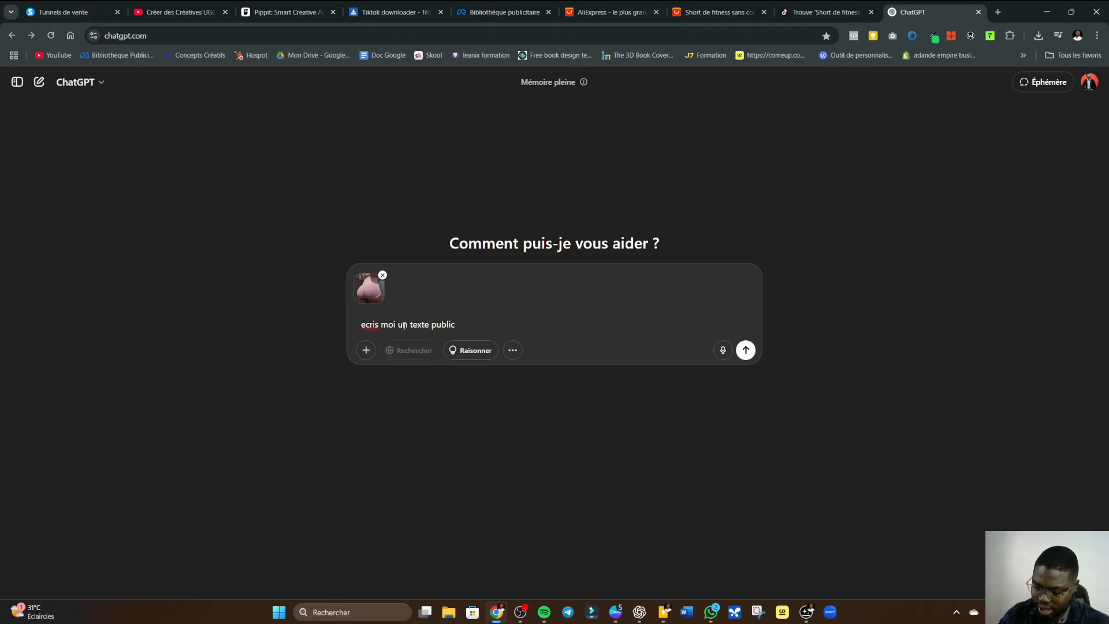
{"action": "type", "text": "ire"}
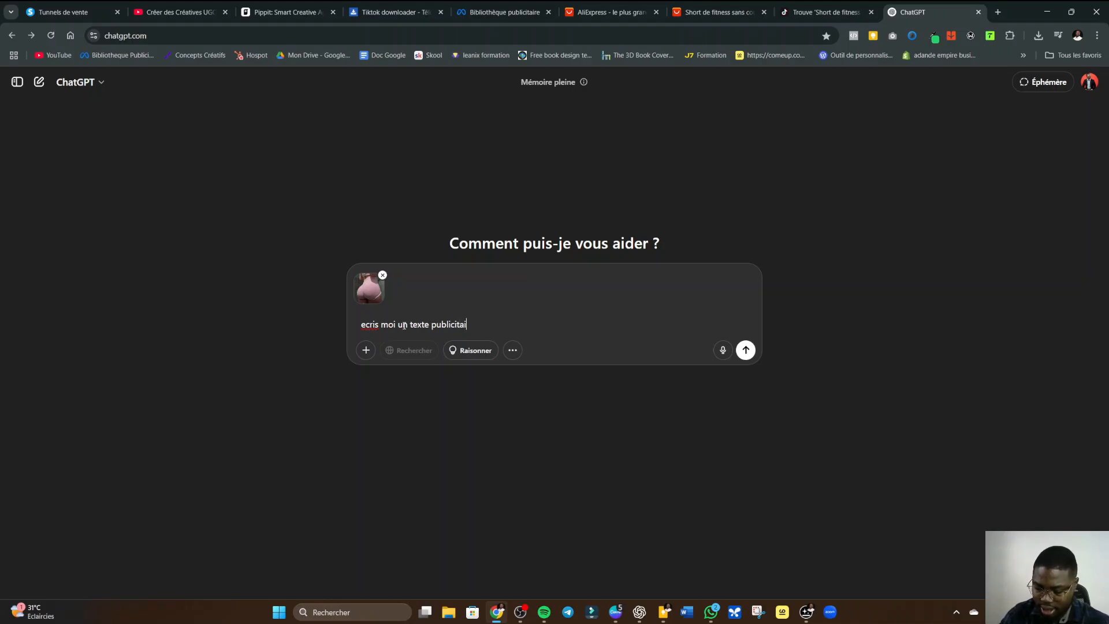
{"action": "type", "text": "aceb"}
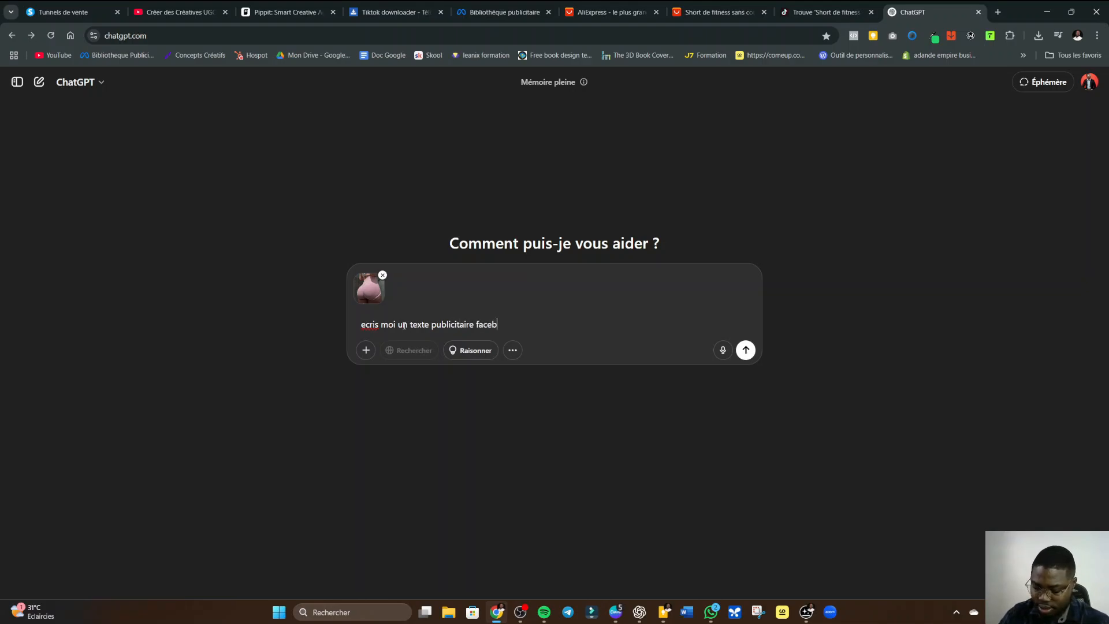
{"action": "type", "text": "ook sur ce produit("}
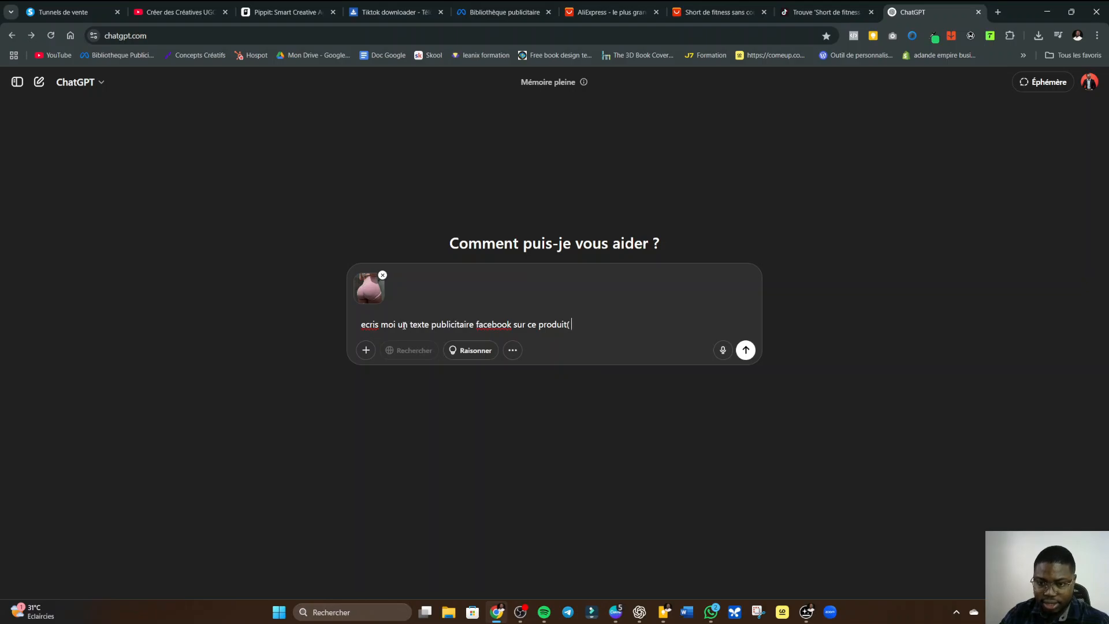
{"action": "key", "text": "ctrl+v"}
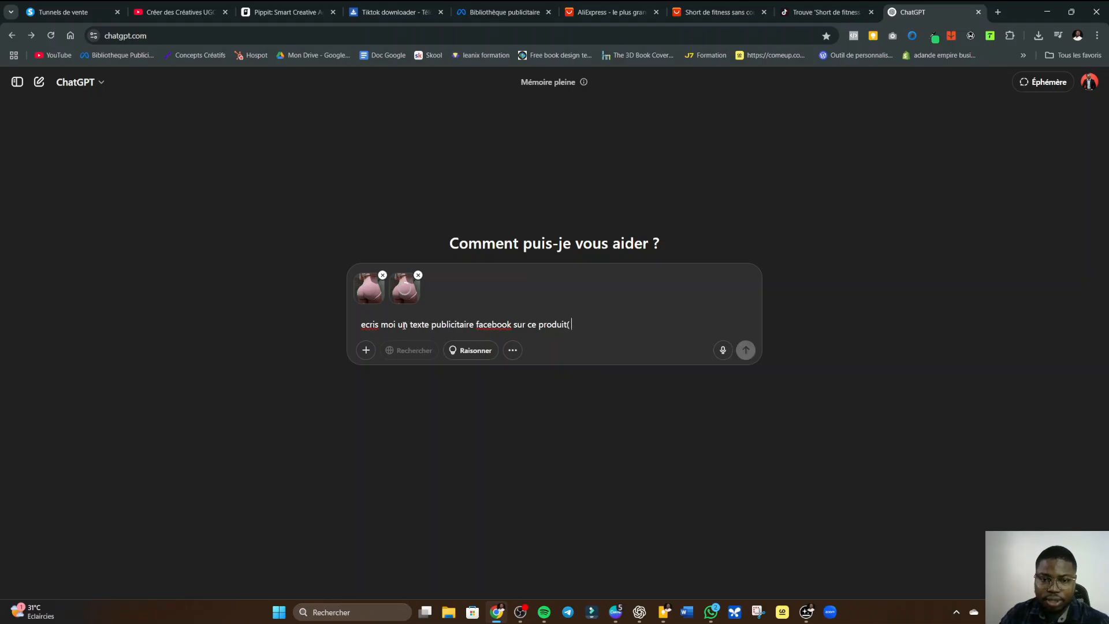
{"action": "left_click", "coordinate": [418, 275]}
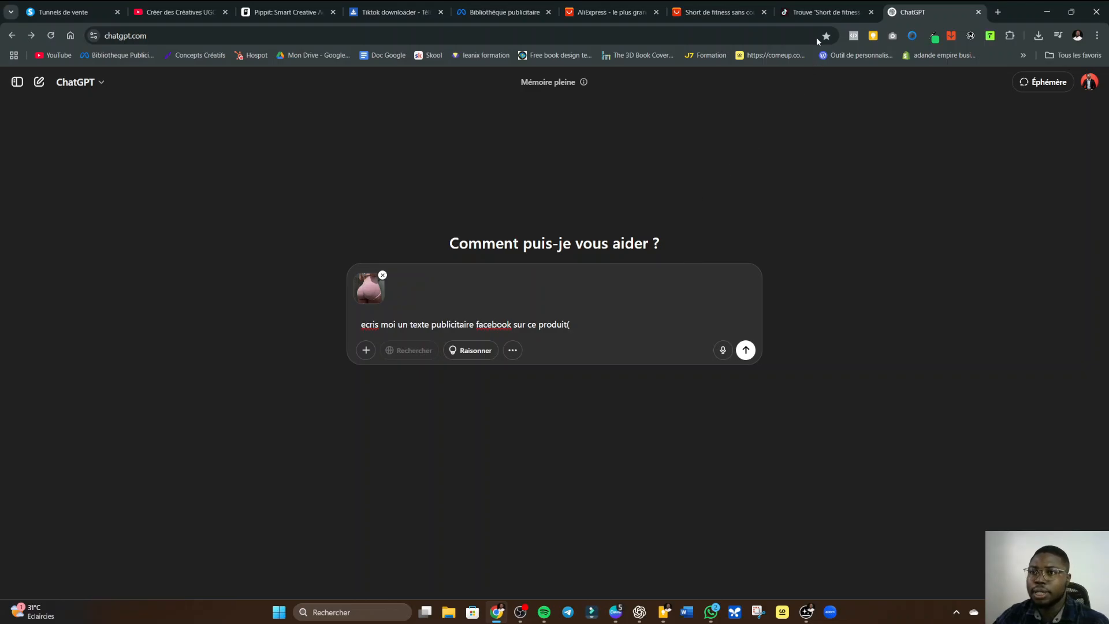
- Copy the full shorts title from the AliExpress listing and insert it between parentheses at the end of the ChatGPT prompt
{"action": "left_click", "coordinate": [716, 11]}
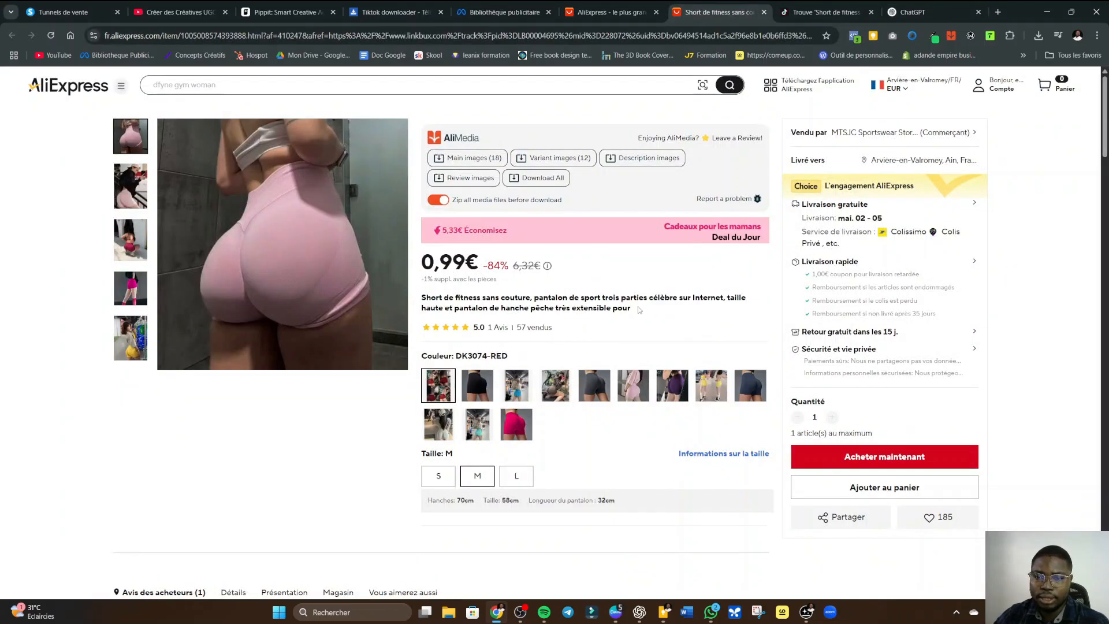
{"action": "left_click_drag", "start_coordinate": [639, 310], "coordinate": [422, 301]}
{"action": "key", "text": "ctrl+c"}
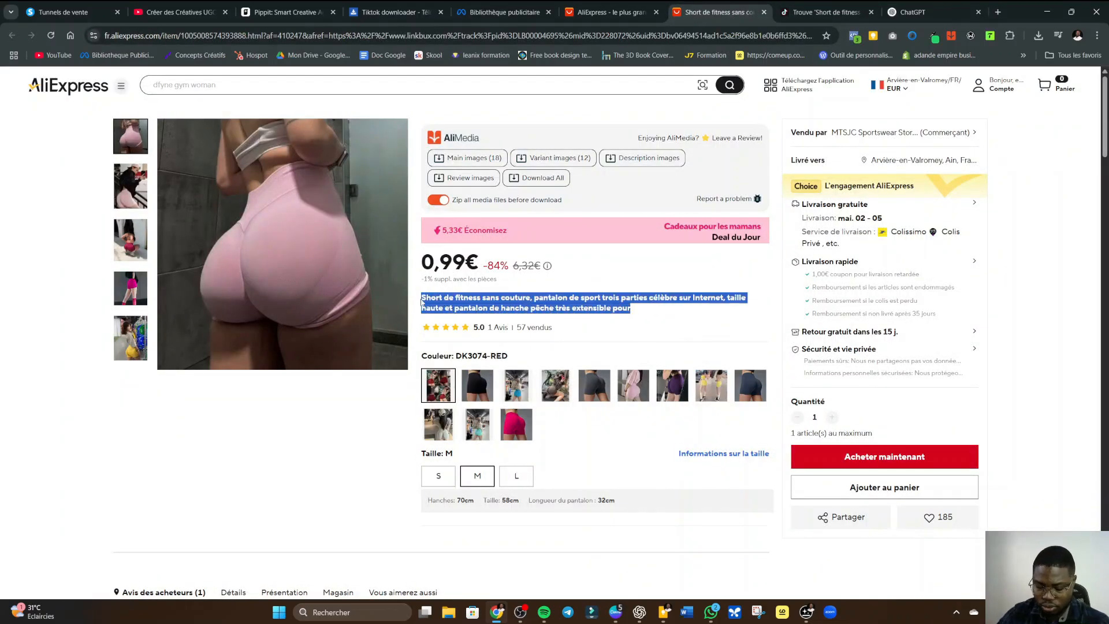
{"action": "left_click", "coordinate": [912, 12]}
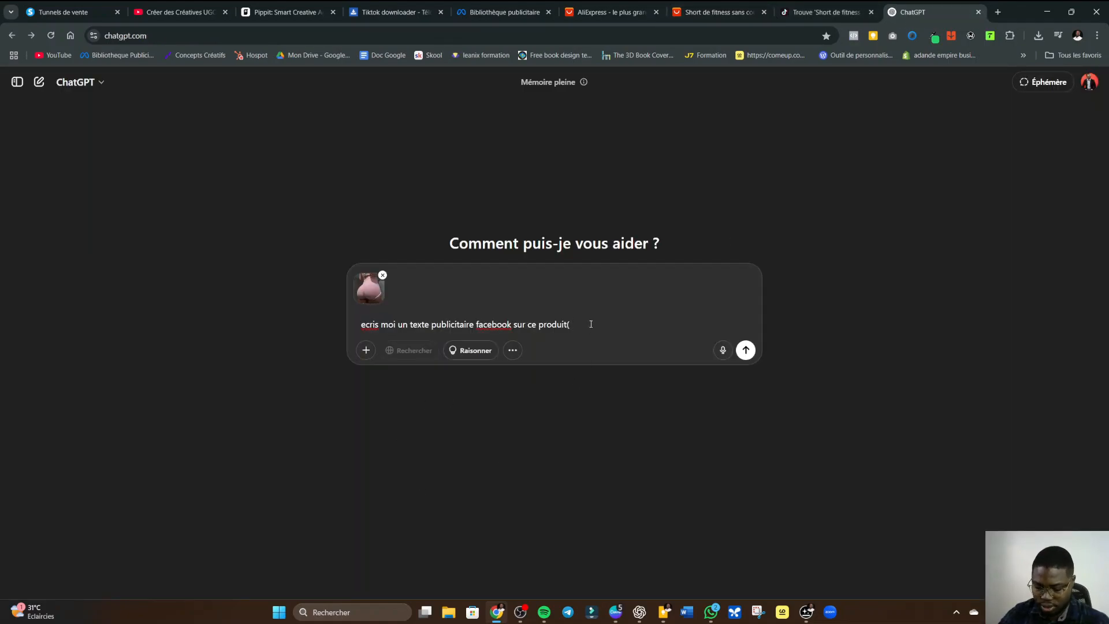
{"action": "key", "text": "ctrl+v"}
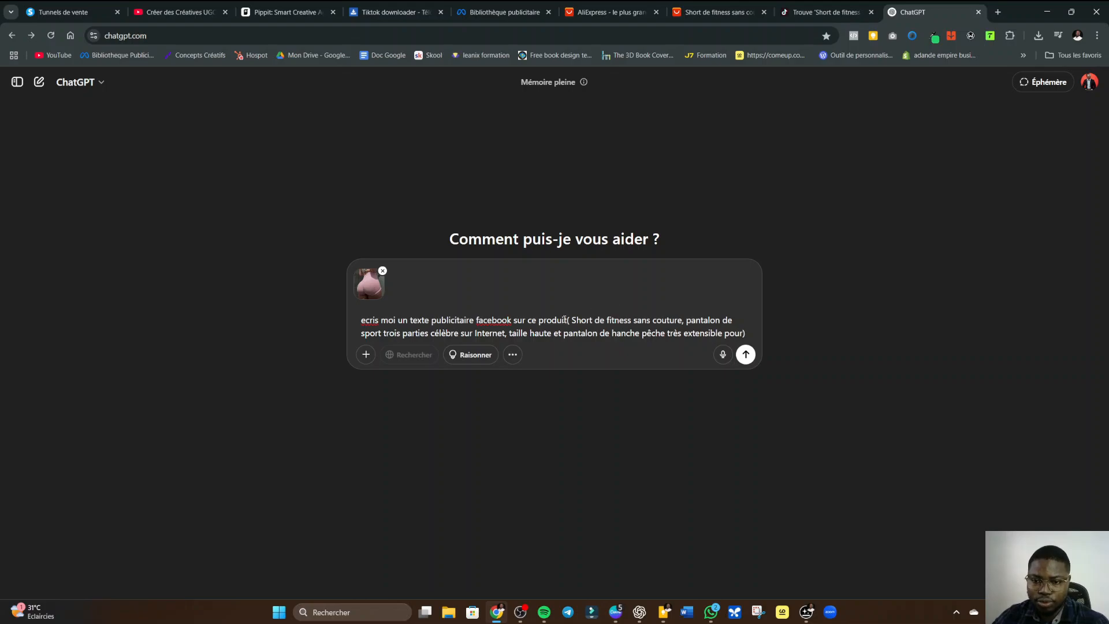
- Correct the prompt by adding a space after "produit" and changing the misspelled words to "Facebook" and "écris", then send it
{"action": "left_click", "coordinate": [567, 320]}
{"action": "right_click", "coordinate": [501, 322]}
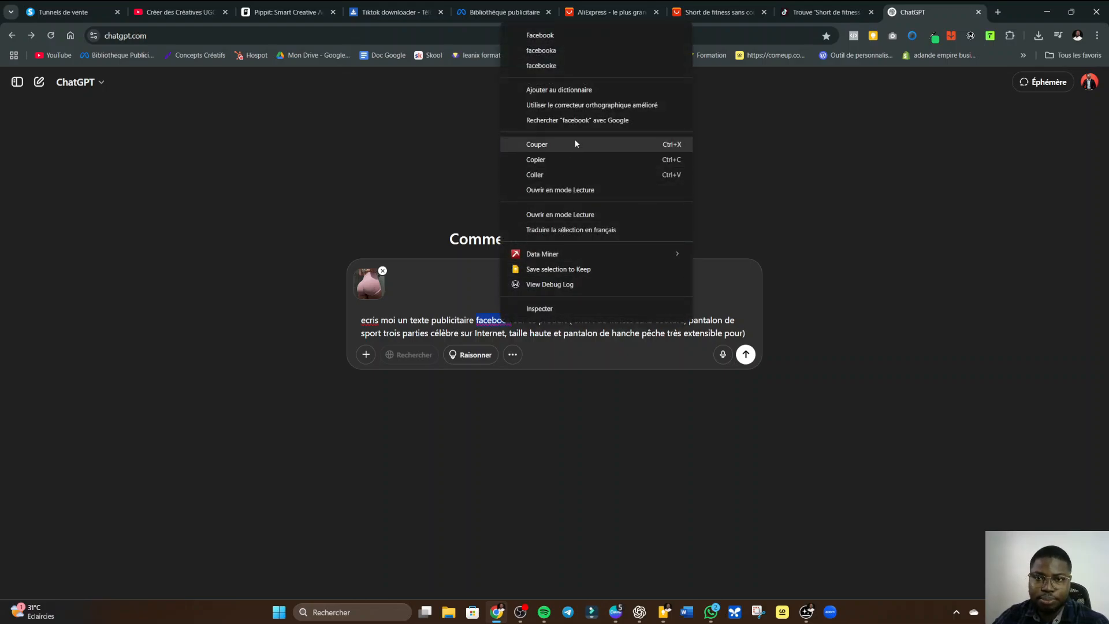
{"action": "left_click", "coordinate": [580, 33]}
{"action": "right_click", "coordinate": [374, 321]}
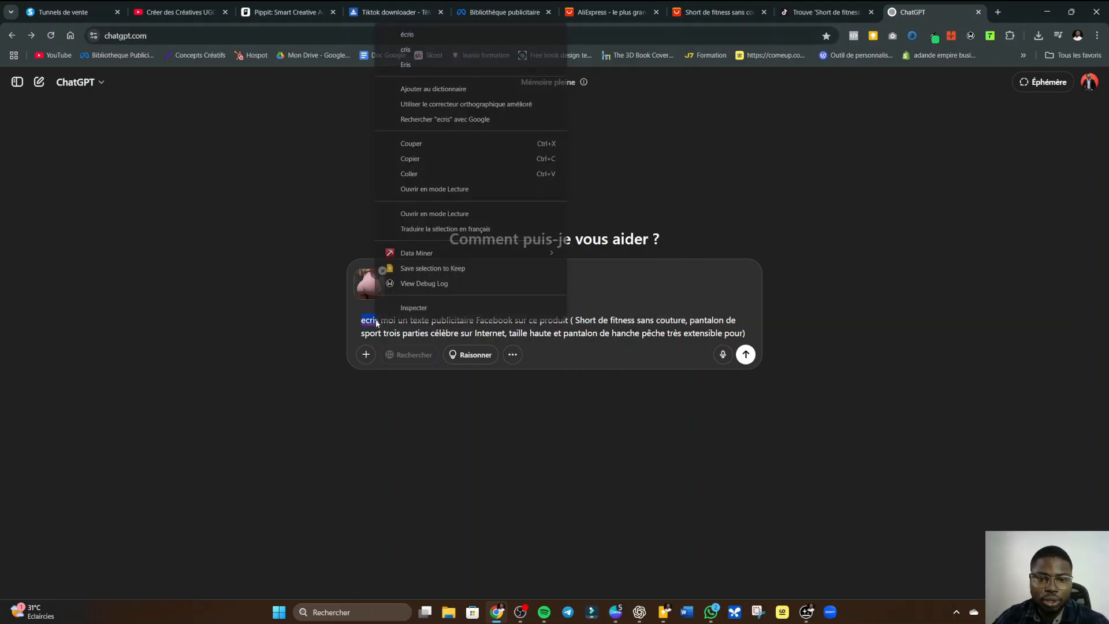
{"action": "left_click", "coordinate": [517, 34]}
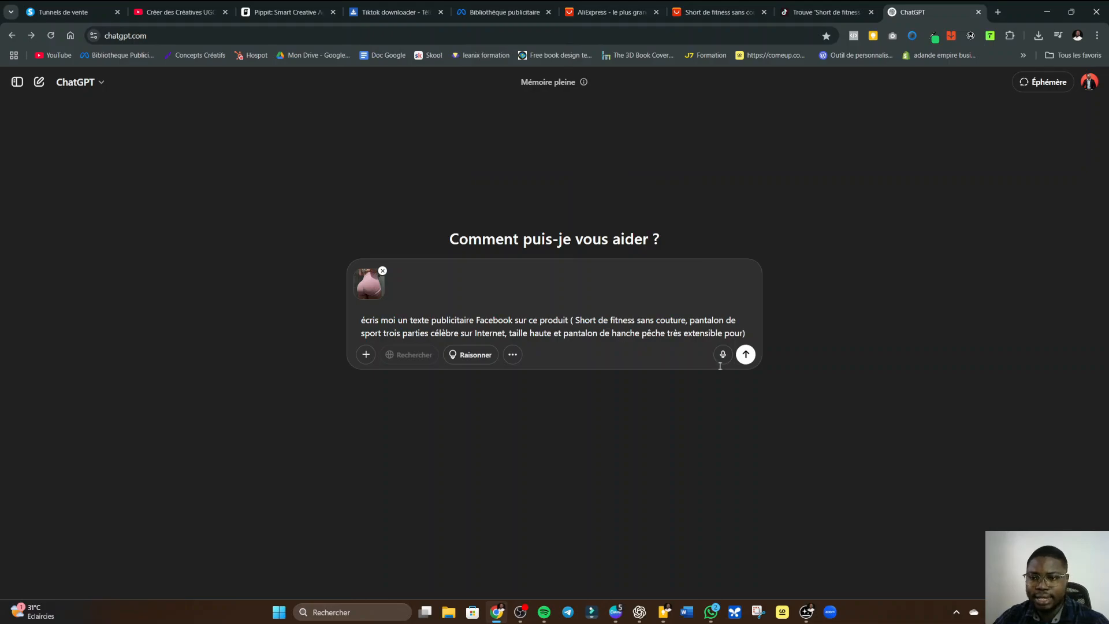
{"action": "left_click", "coordinate": [745, 355]}
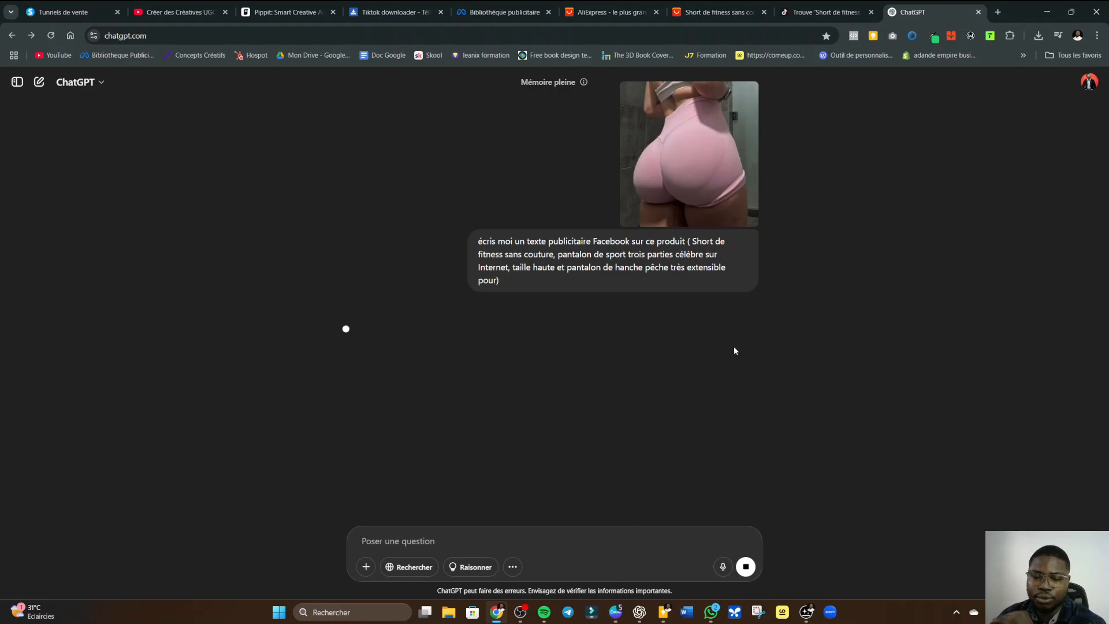
- Try to start a new ChatGPT conversation, close the ChatGPT tab and switch to the Genspark app
{"action": "left_click", "coordinate": [570, 368]}
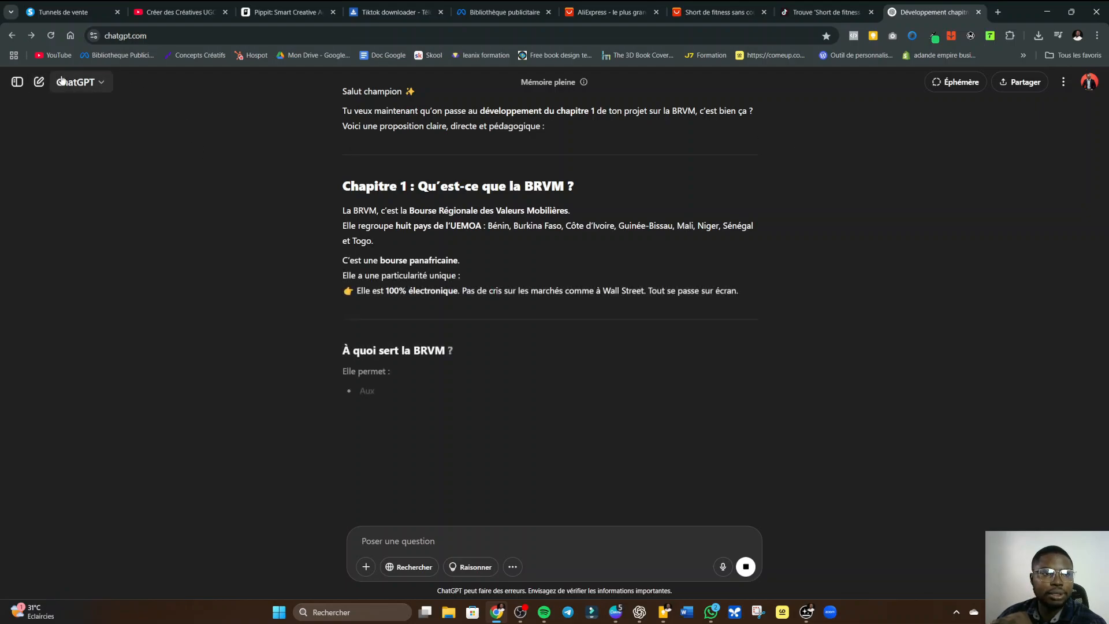
{"action": "left_click", "coordinate": [41, 83]}
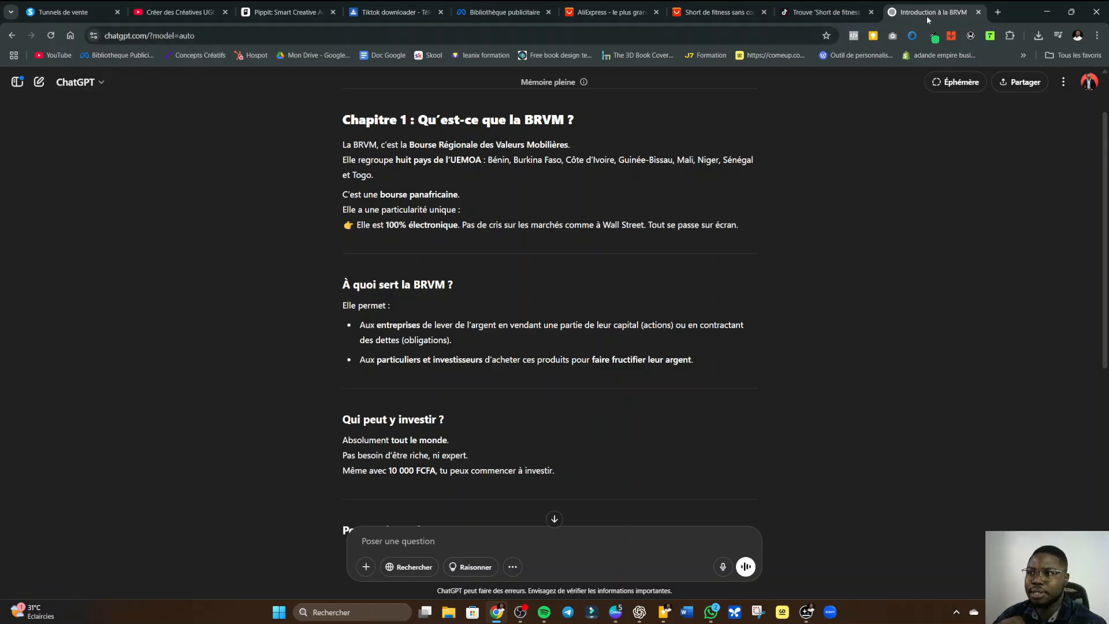
{"action": "left_click", "coordinate": [978, 12]}
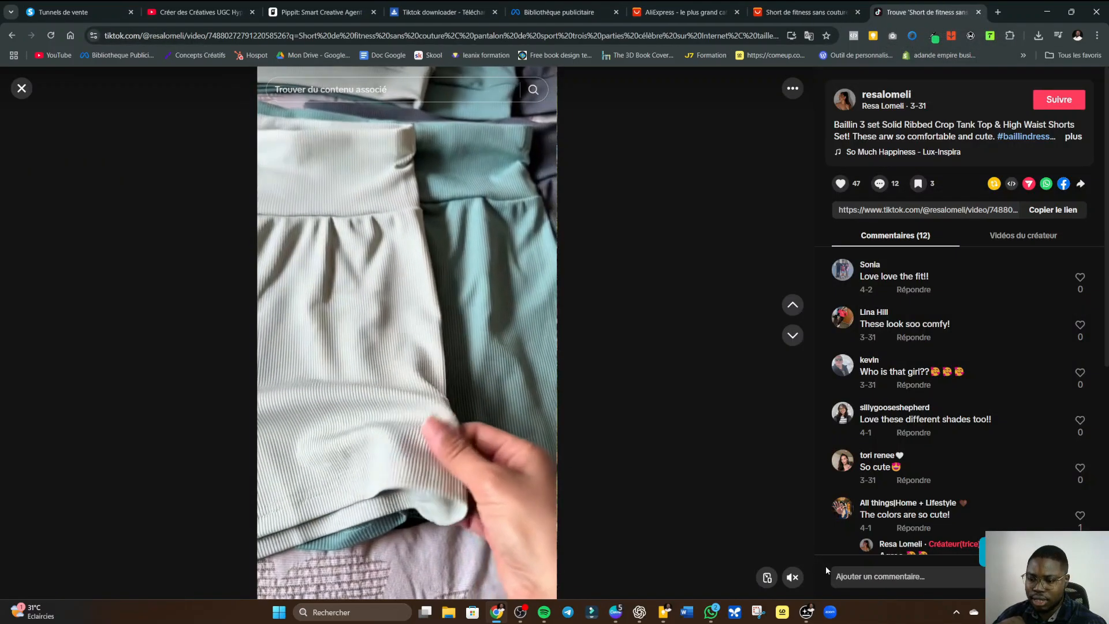
{"action": "left_click", "coordinate": [806, 612]}
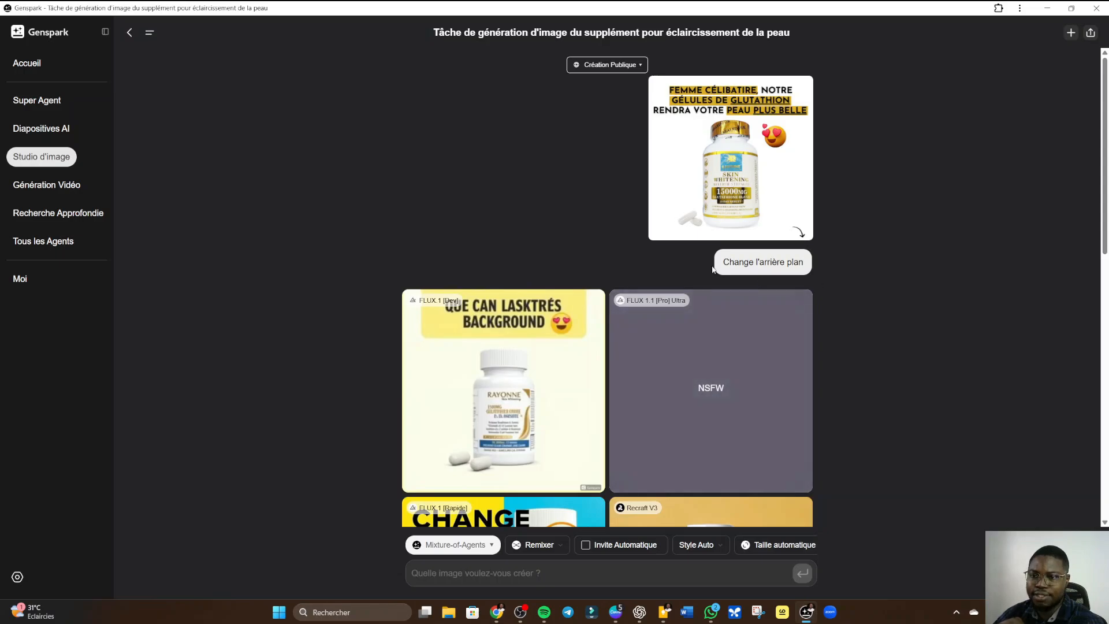
{"action": "scroll", "coordinate": [730, 435], "scroll_direction": "down", "scroll_amount": 8}
{"action": "scroll", "coordinate": [745, 339], "scroll_direction": "down", "scroll_amount": 3}
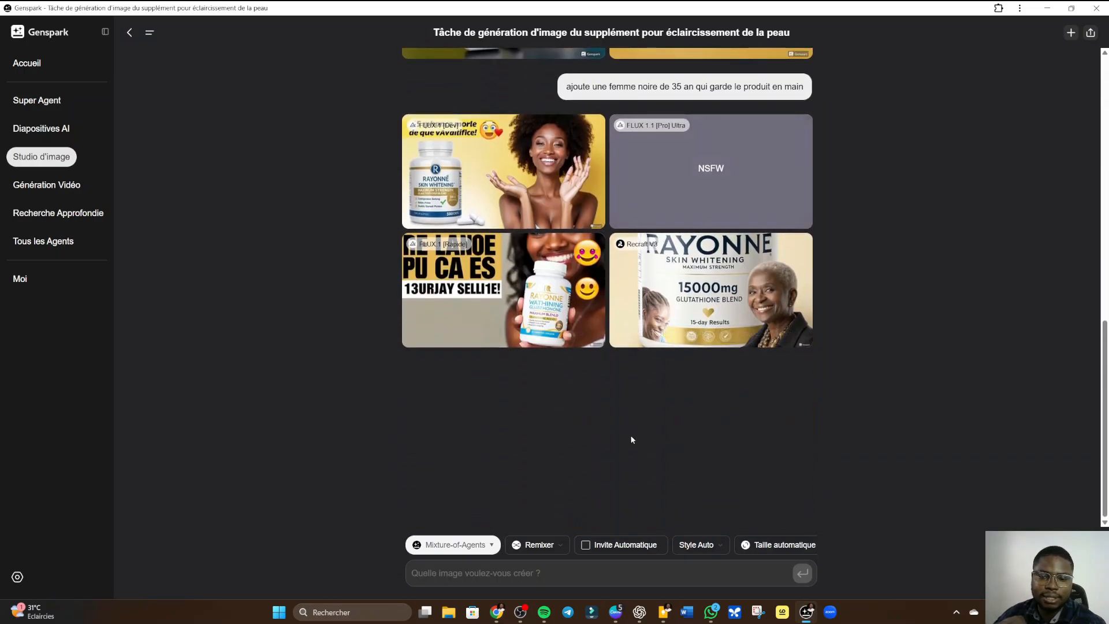
{"action": "left_click", "coordinate": [36, 63]}
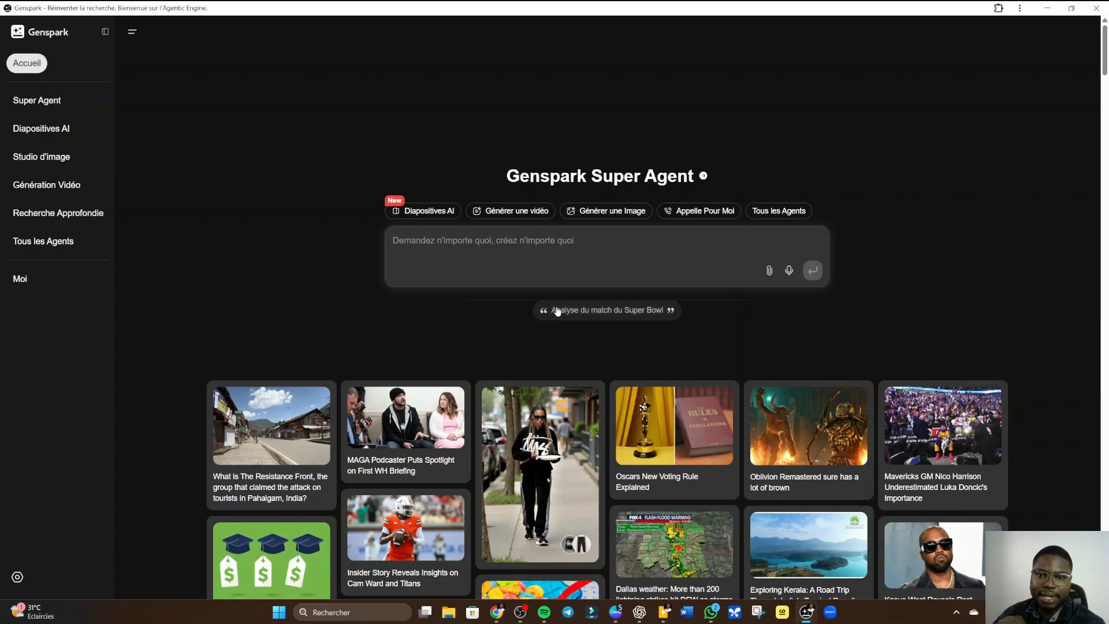
{"action": "left_click", "coordinate": [485, 251]}
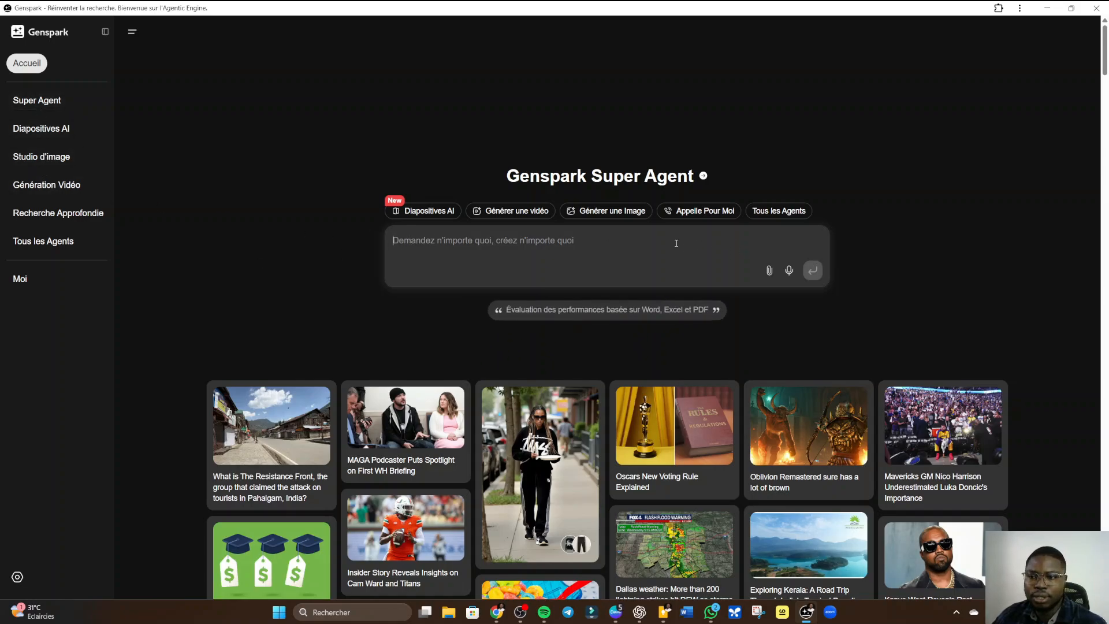
{"action": "left_click", "coordinate": [768, 270]}
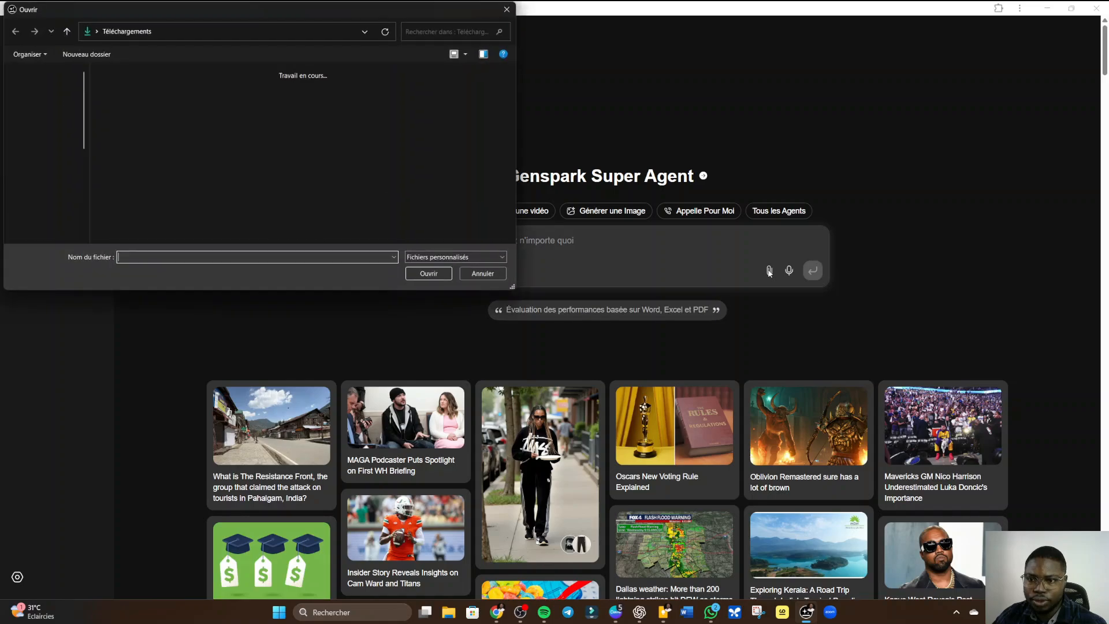
{"action": "left_click", "coordinate": [119, 101]}
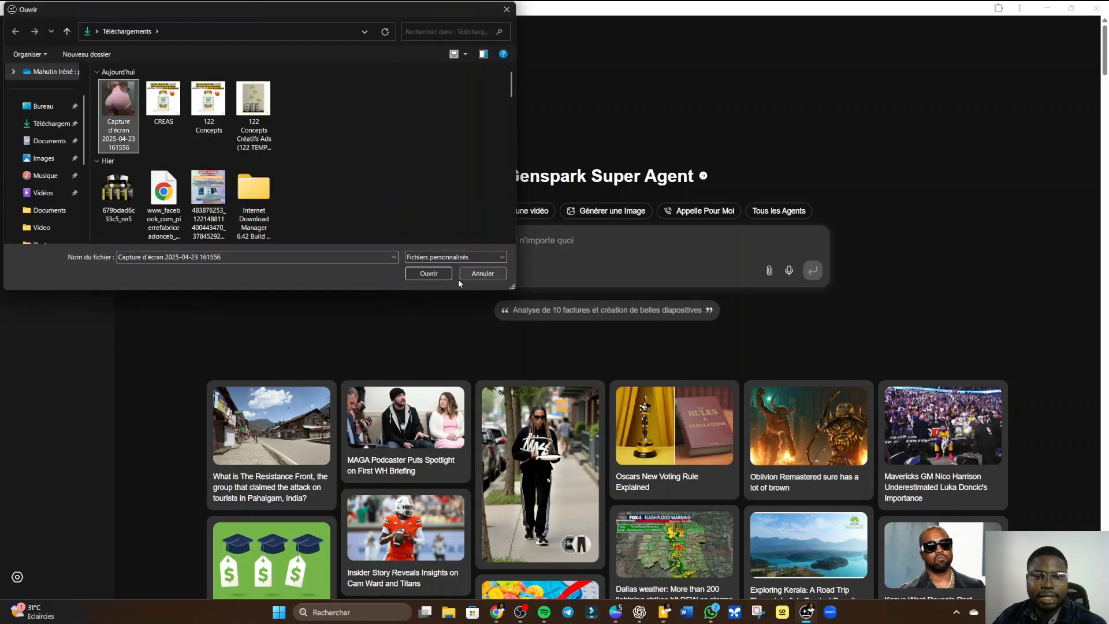
{"action": "left_click", "coordinate": [431, 272]}
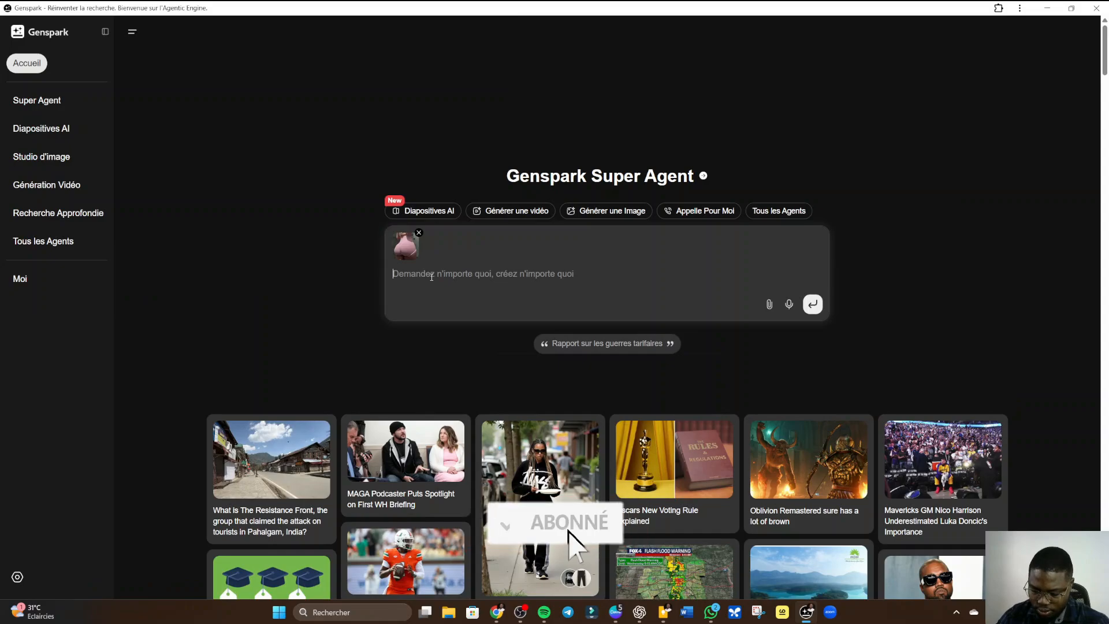
- Begin the prompt with the role instruction "prends le role en tant que expert en publicité facebook."
{"action": "type", "text": "pren"}
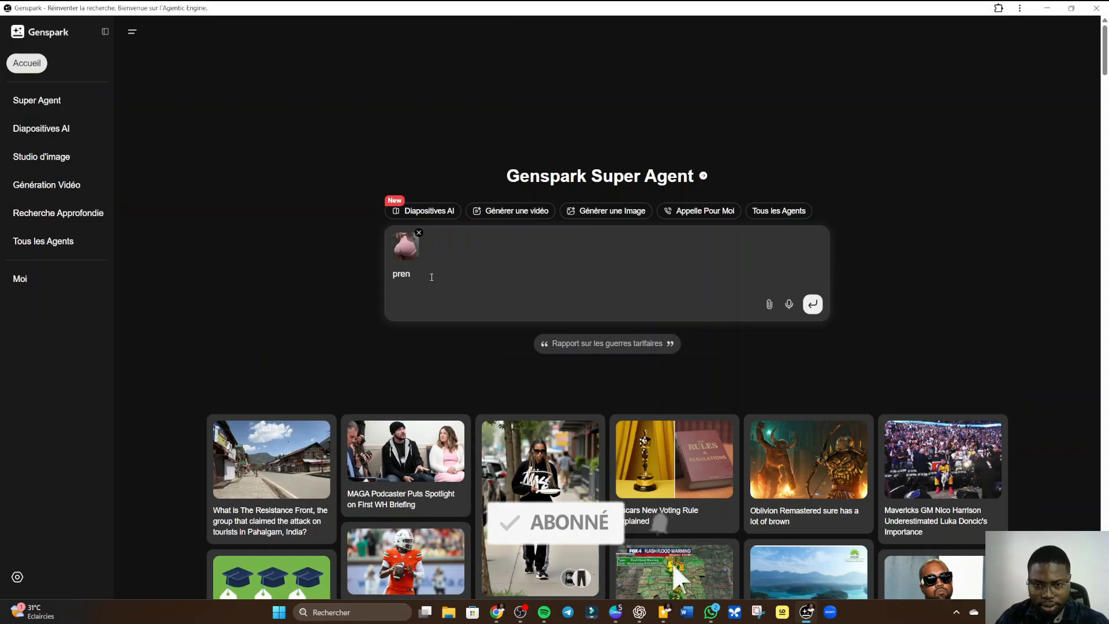
{"action": "type", "text": "ds l"}
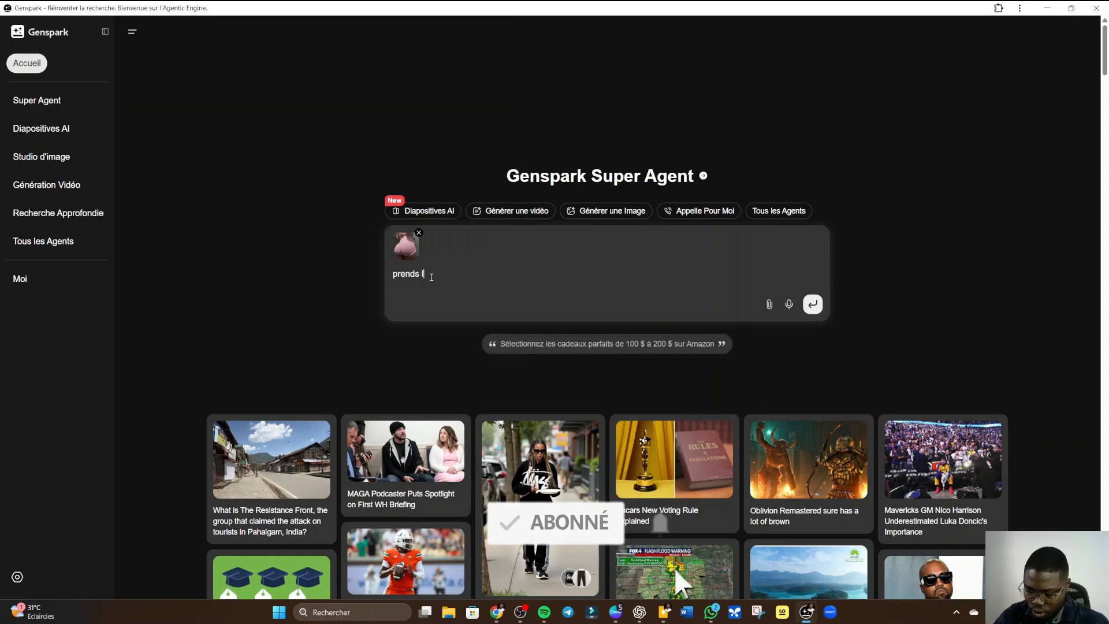
{"action": "type", "text": "e role en"}
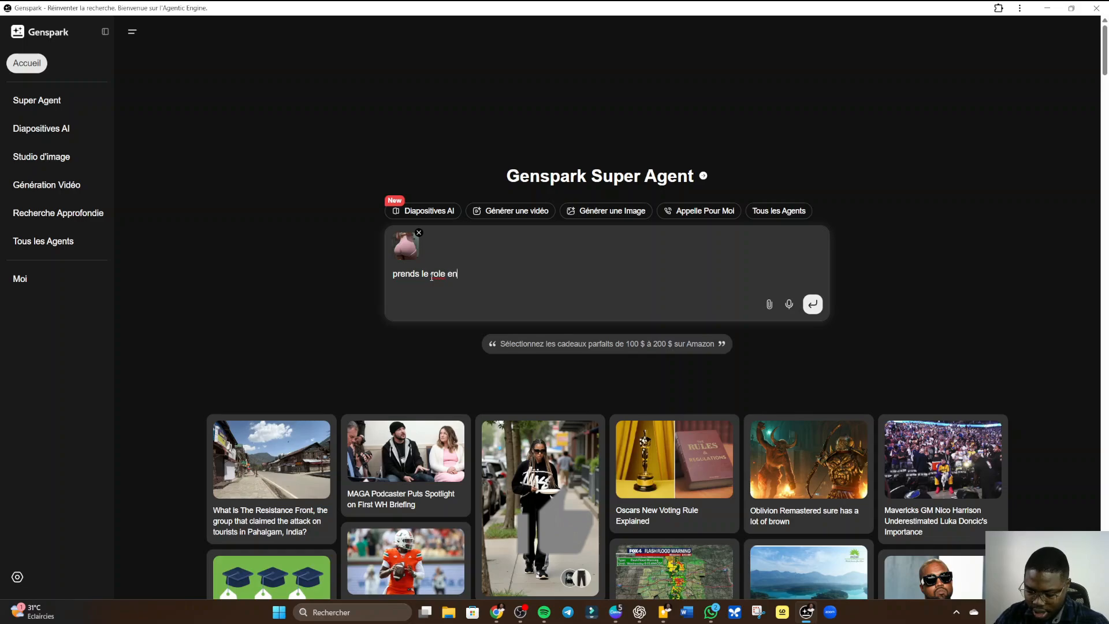
{"action": "type", "text": " tant qu"}
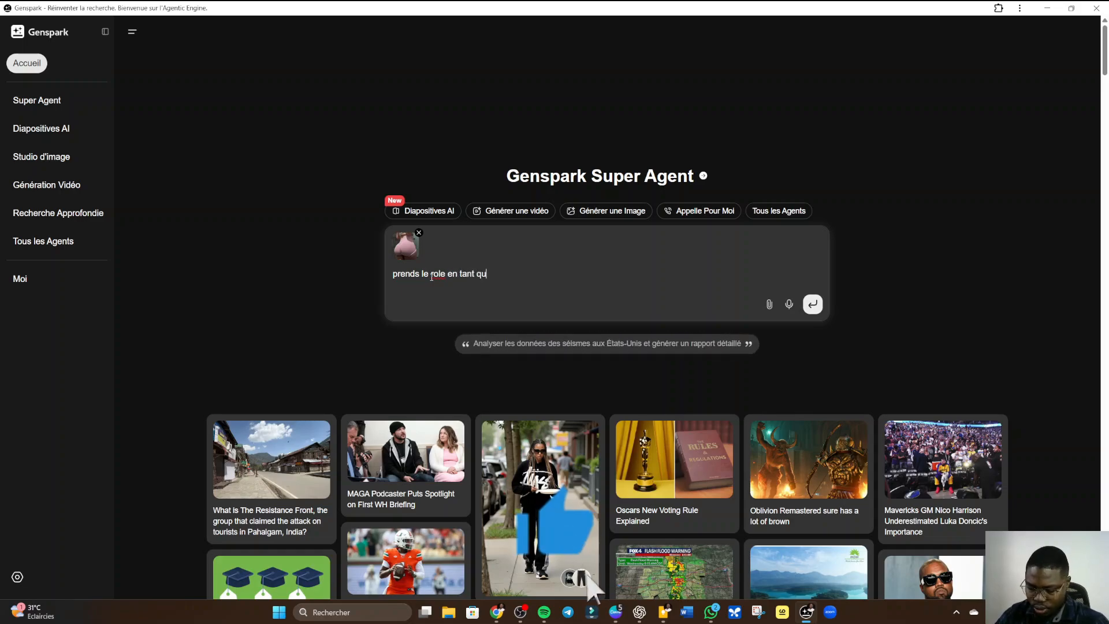
{"action": "type", "text": "e expert"}
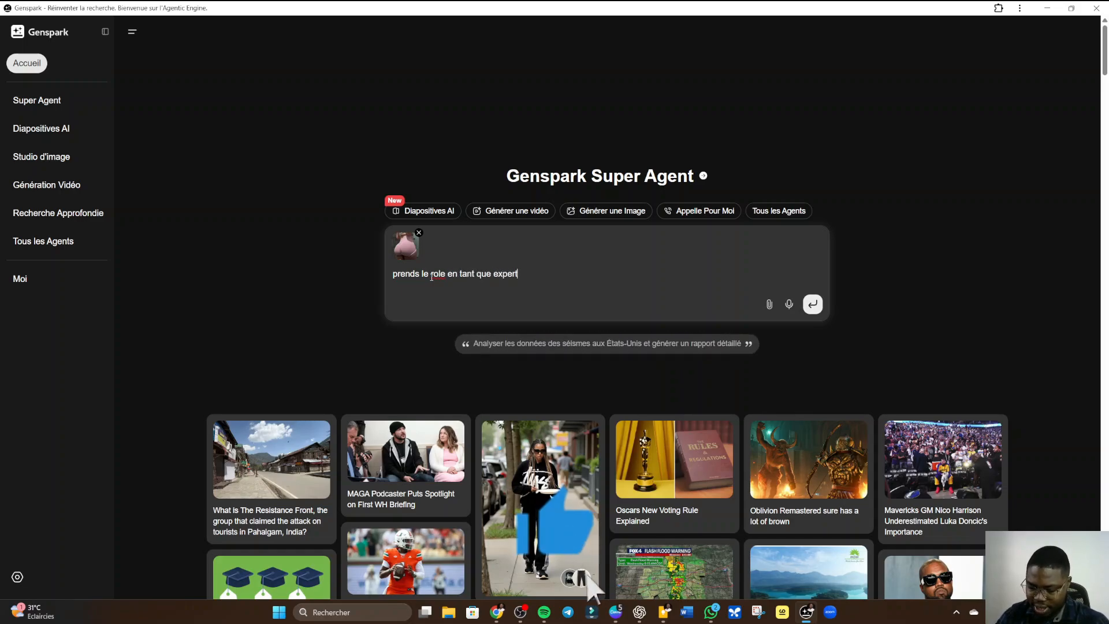
{"action": "type", "text": " en "}
{"action": "type", "text": "pu"}
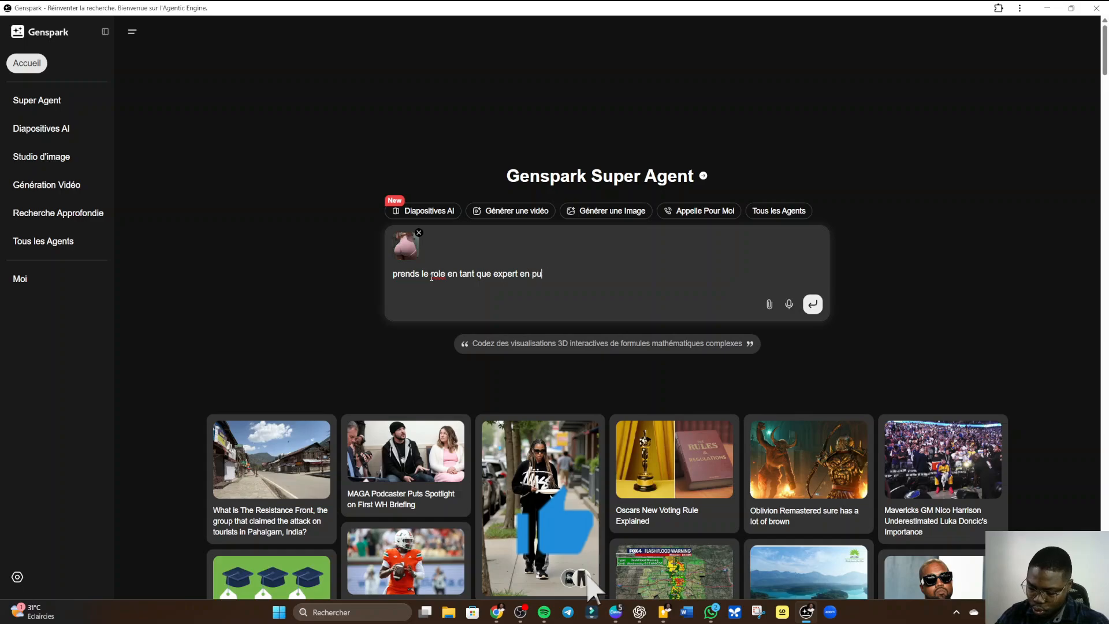
{"action": "type", "text": "blicité"}
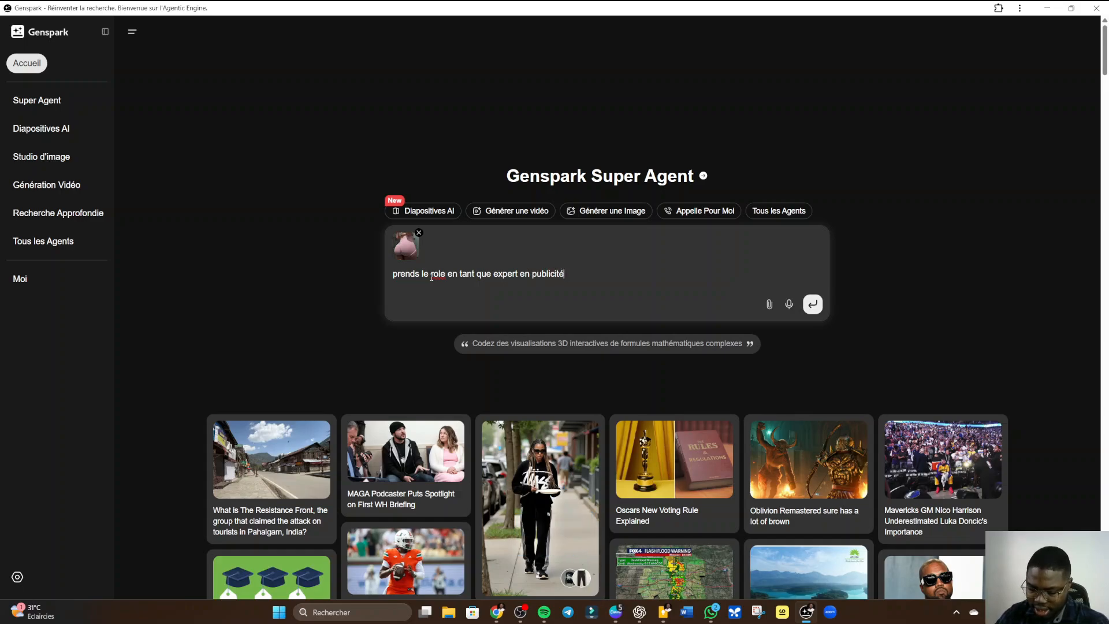
{"action": "type", "text": " facebo"}
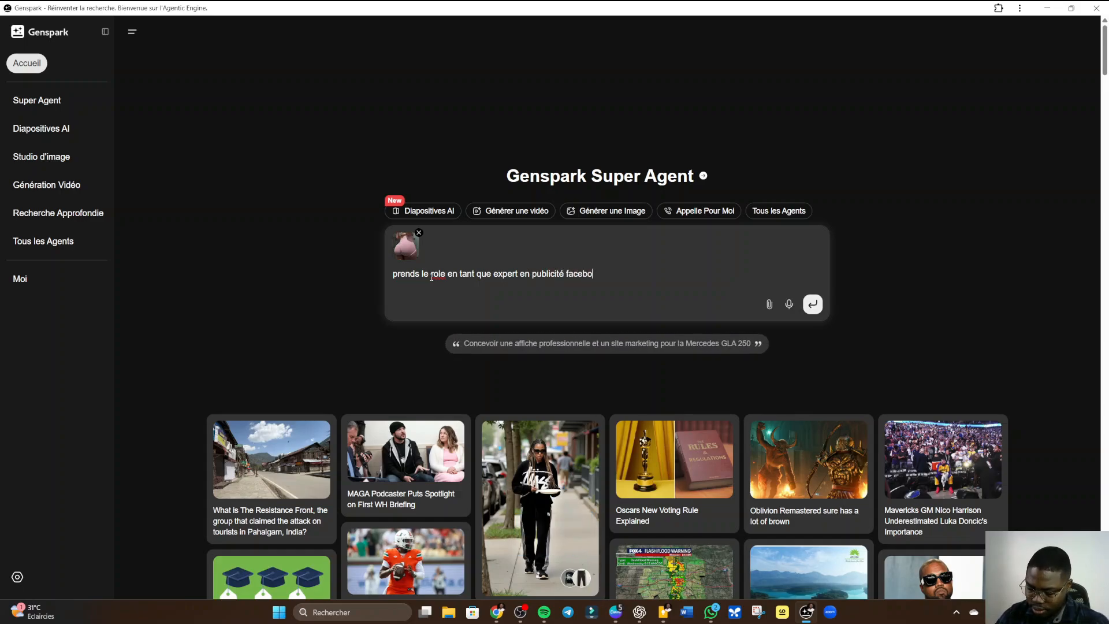
{"action": "type", "text": "ok. "}
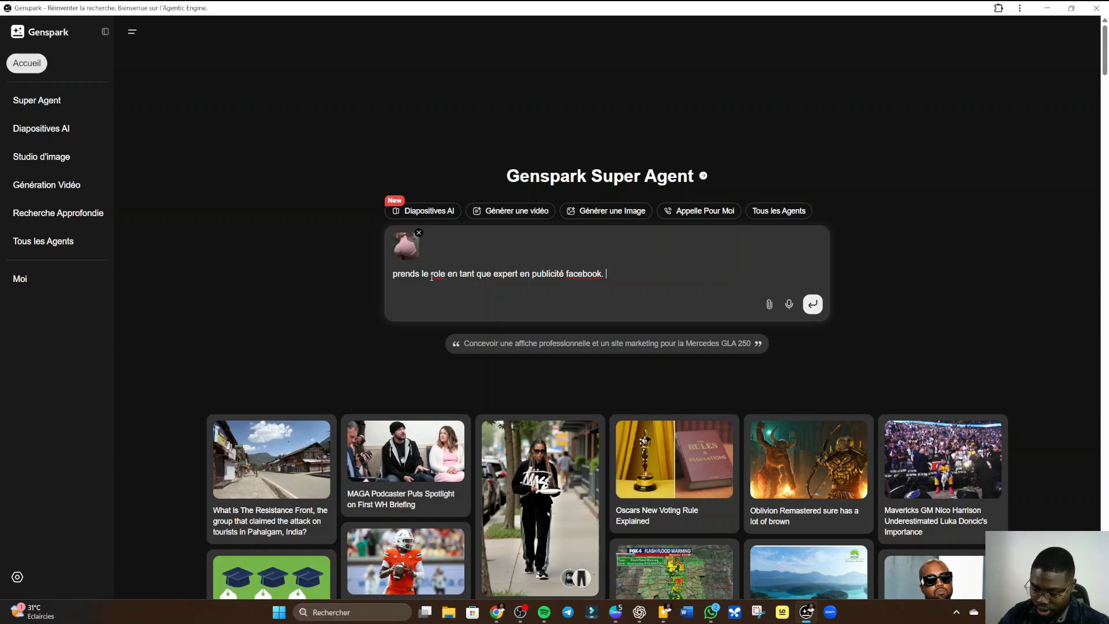
- Continue the prompt with "puis ecris un texte publicitaire sur mon produit ("
{"action": "type", "text": "puis ecr"}
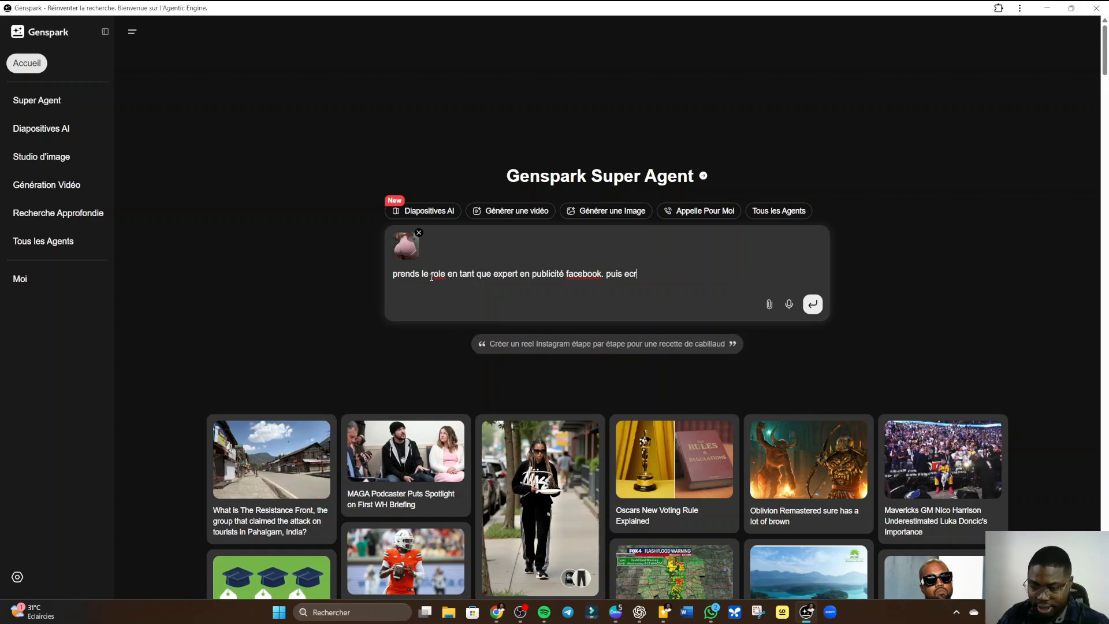
{"action": "type", "text": "i"}
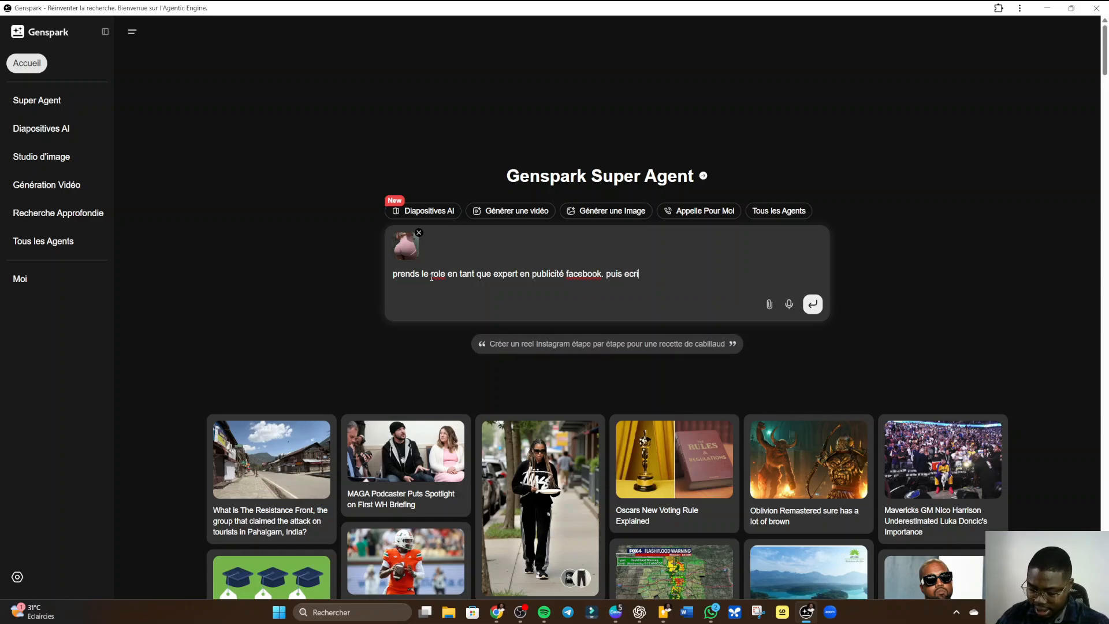
{"action": "type", "text": "s un text"}
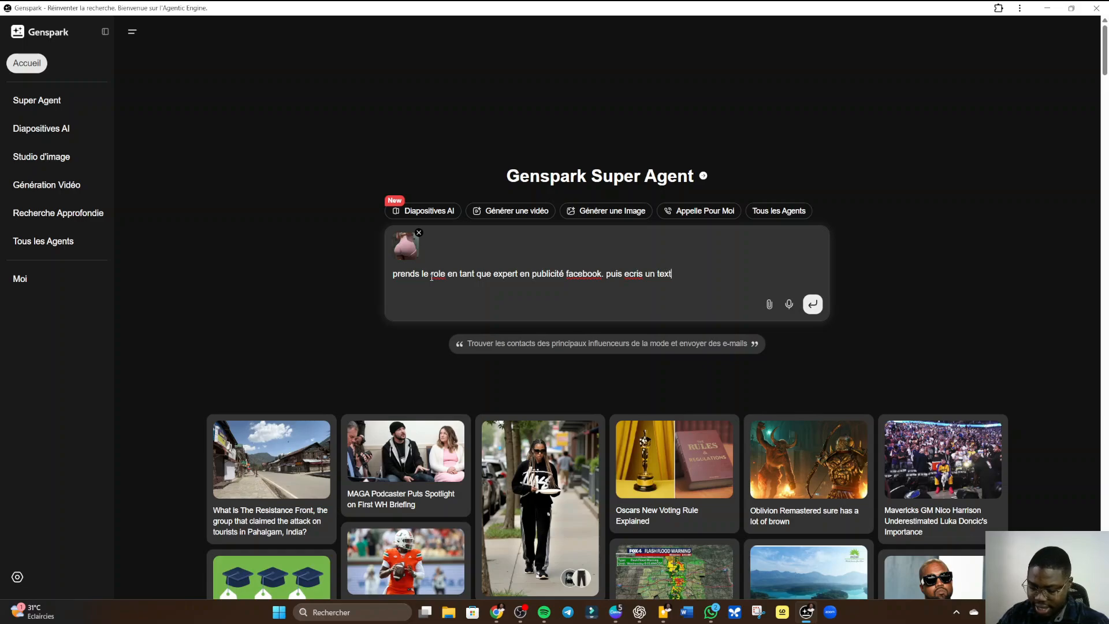
{"action": "type", "text": "e pub"}
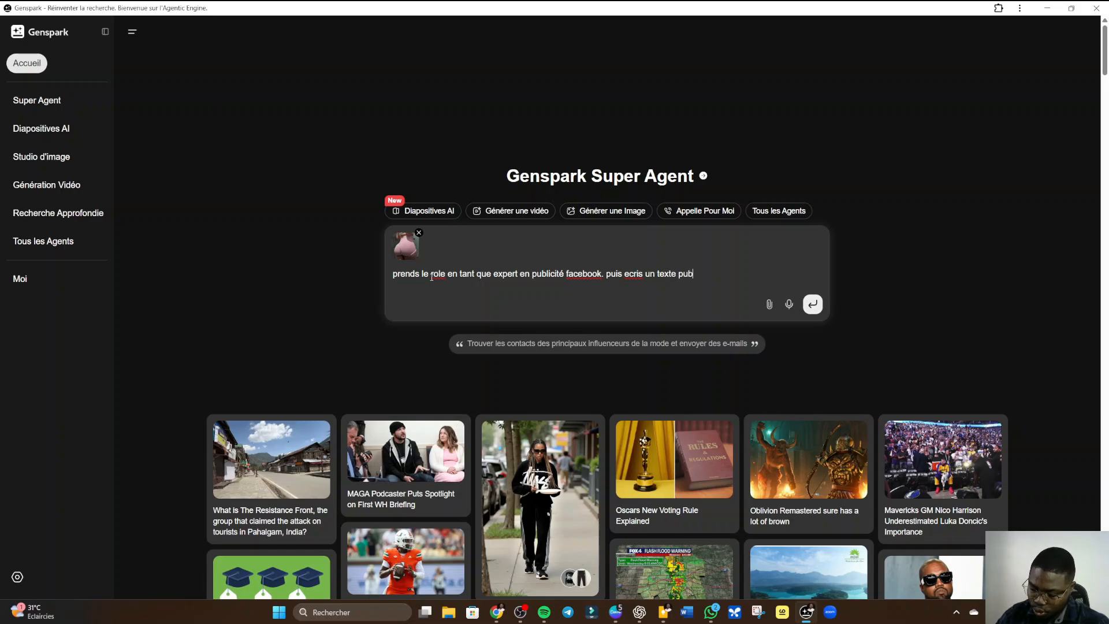
{"action": "type", "text": "lici"}
{"action": "type", "text": "tai"}
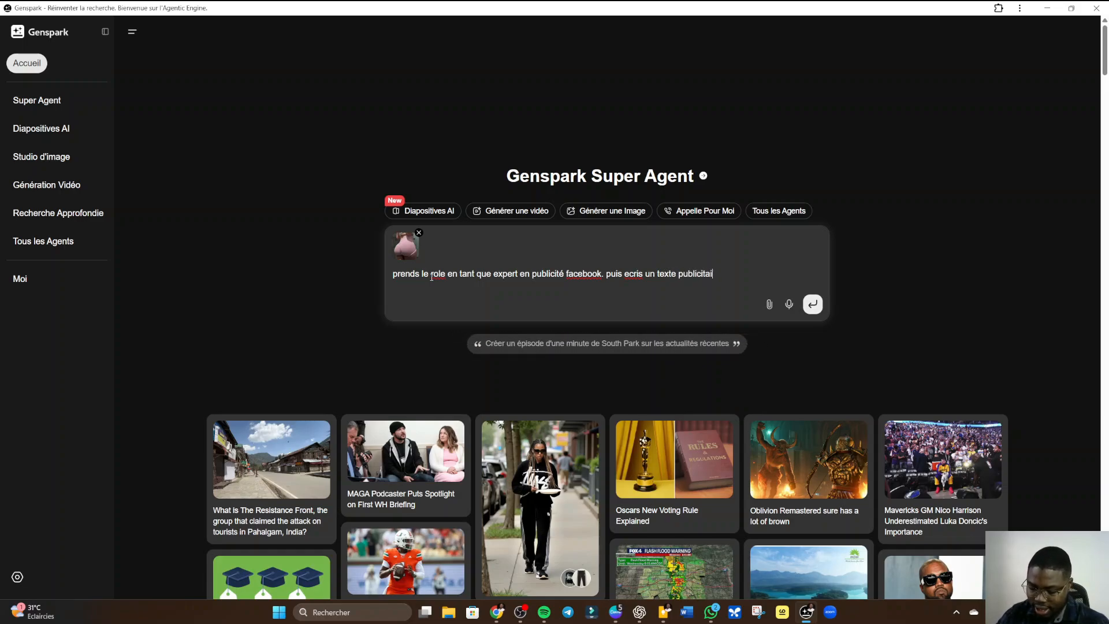
{"action": "type", "text": "re sur m"}
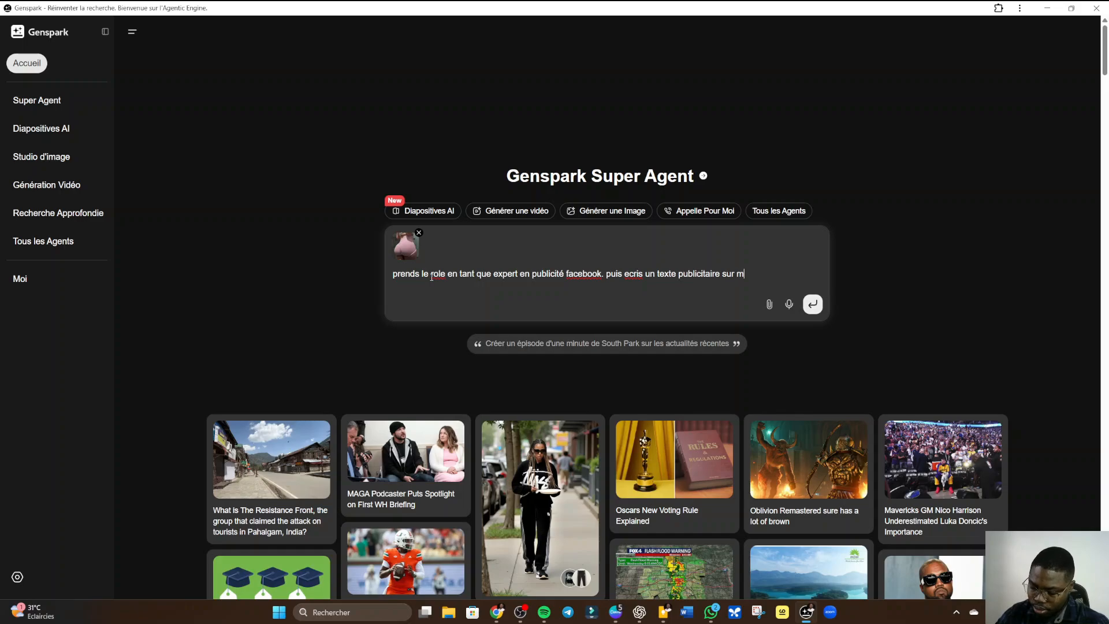
{"action": "type", "text": "on pro"}
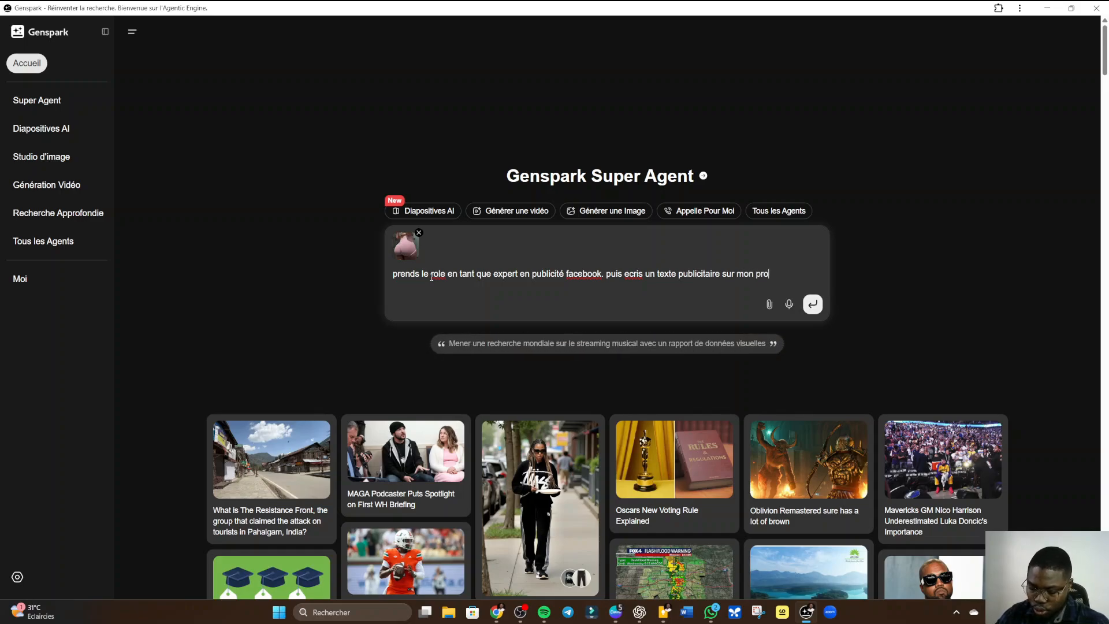
{"action": "type", "text": "dui"}
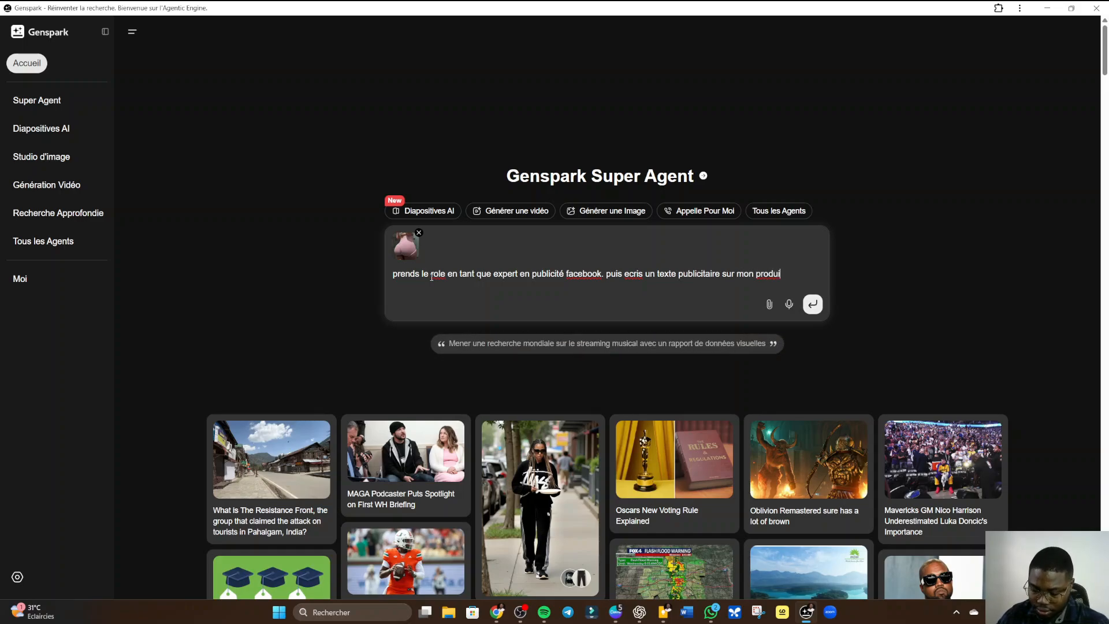
{"action": "type", "text": "t ("}
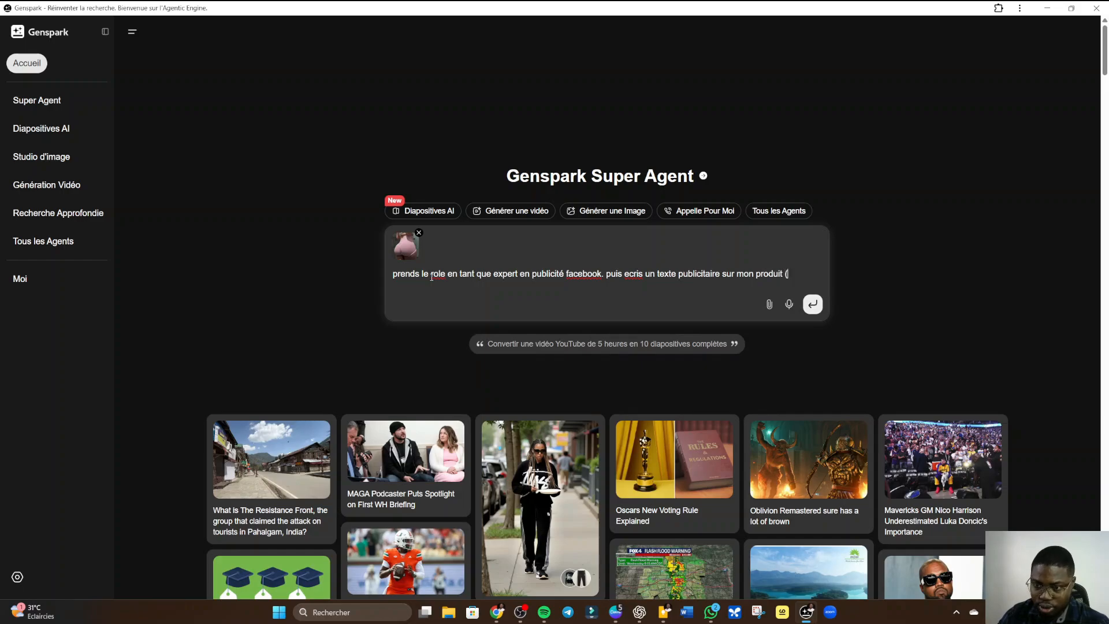
- Paste the shorts title into the prompt, check it against the AliExpress listing, and replace the trailing "pour" with a closing parenthesis
{"action": "type", "text": "Short de fitness sans couture, pantalon de sport trois parties célèbre sur Internet, taille haute et pantalon de hanche pêche très extensible pour"}
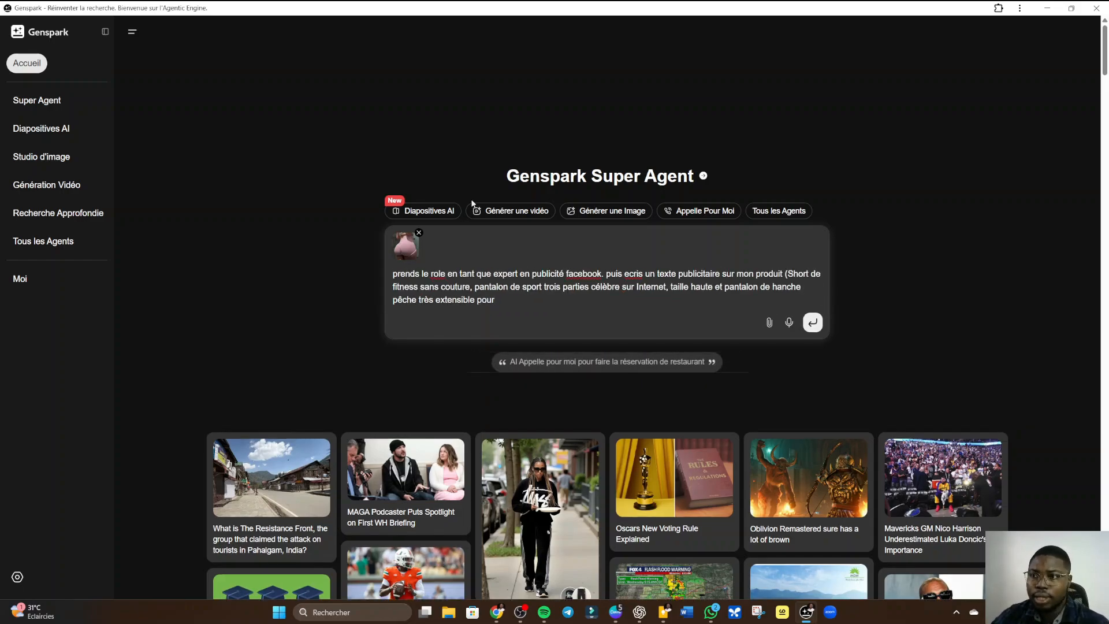
{"action": "left_click", "coordinate": [496, 611]}
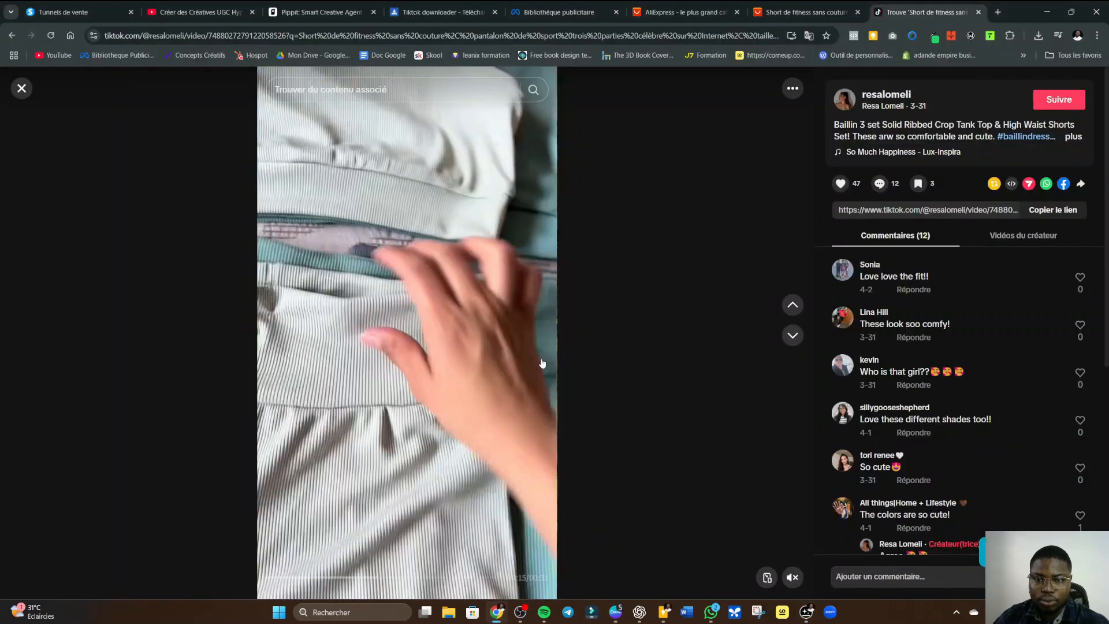
{"action": "left_click", "coordinate": [805, 12]}
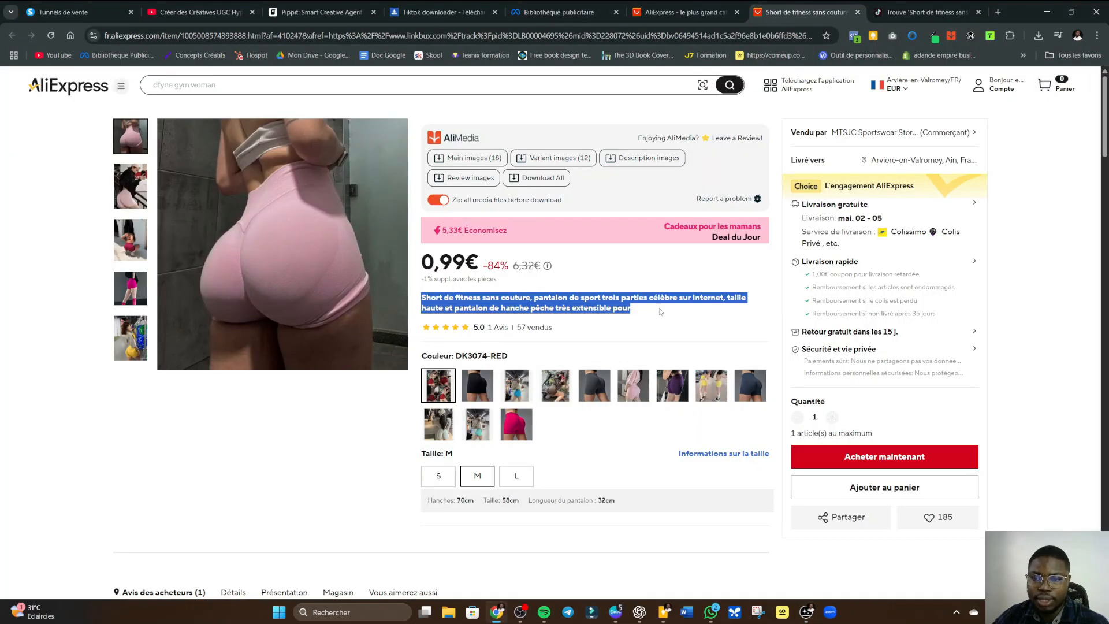
{"action": "left_click", "coordinate": [626, 308]}
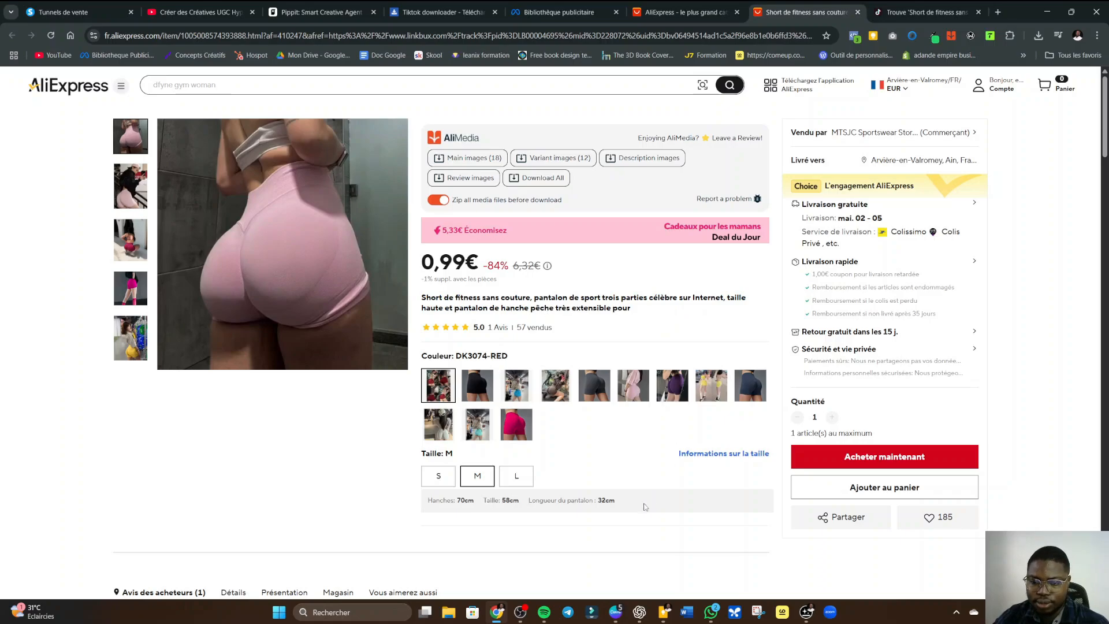
{"action": "left_click", "coordinate": [806, 611]}
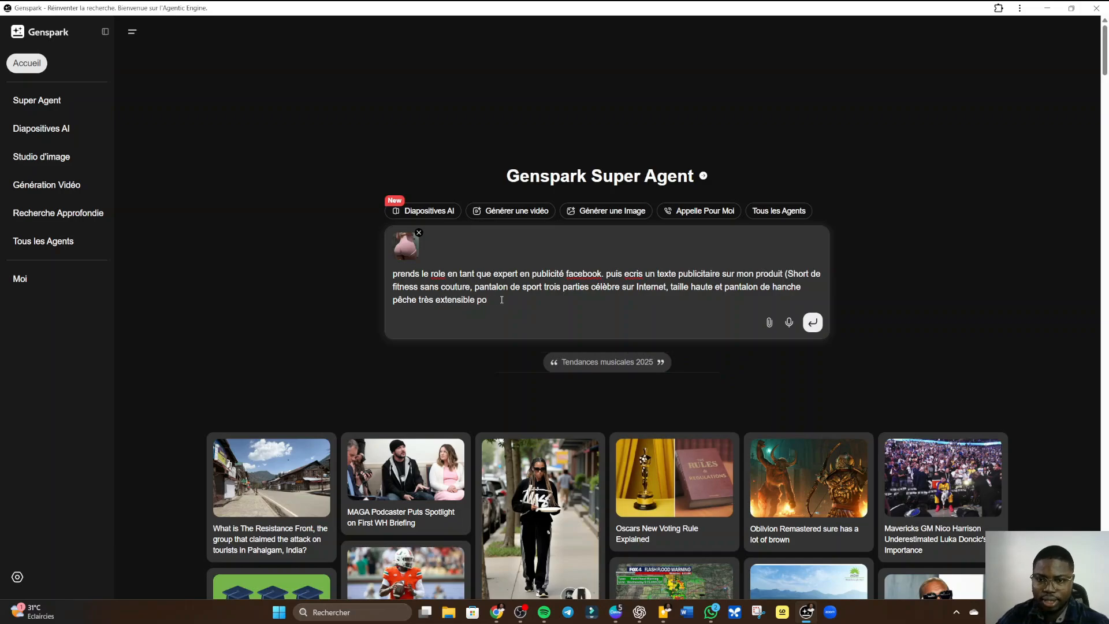
{"action": "type", "text": ")"}
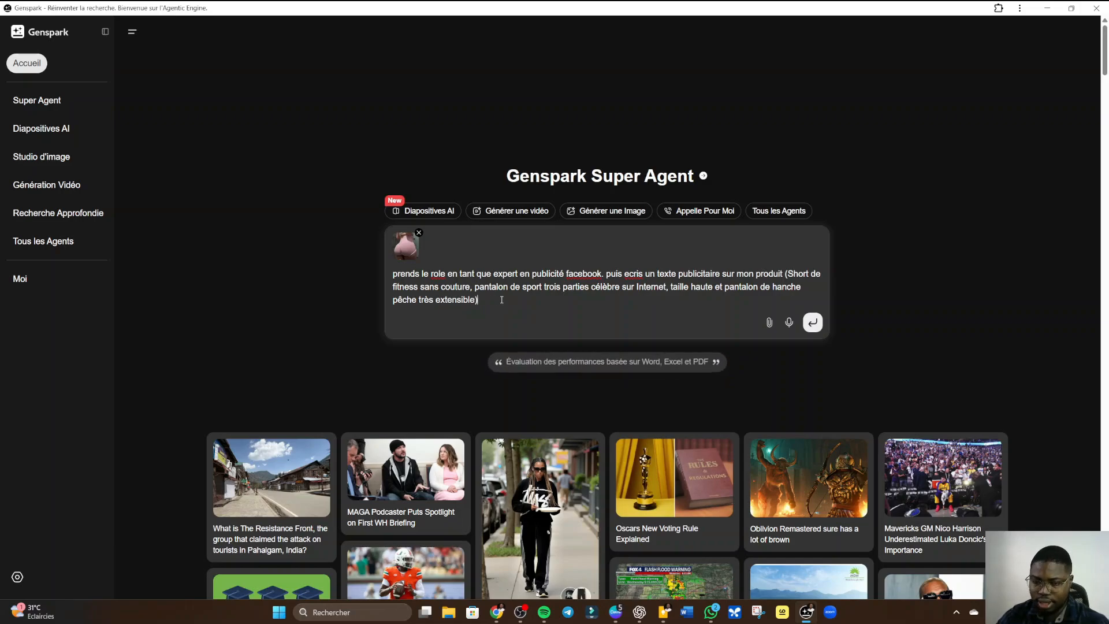
- Correct the misspelled words to "Facebook", "rôle" and "écris", send the prompt and review the generated ad text
{"action": "right_click", "coordinate": [584, 274]}
{"action": "left_click", "coordinate": [595, 288]}
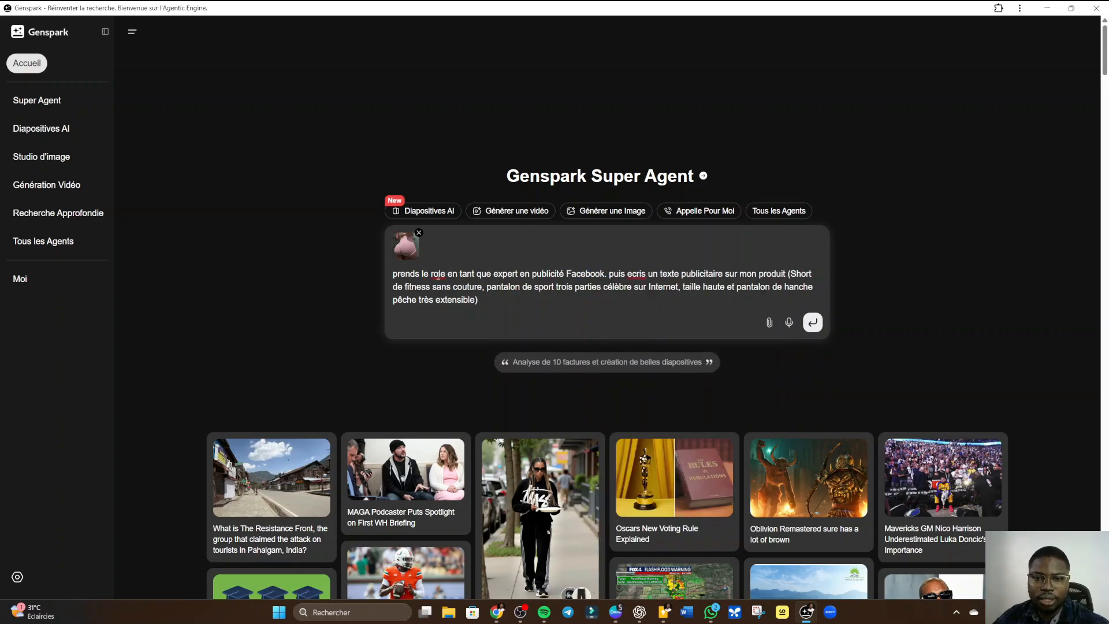
{"action": "right_click", "coordinate": [437, 276]}
{"action": "left_click", "coordinate": [469, 289]}
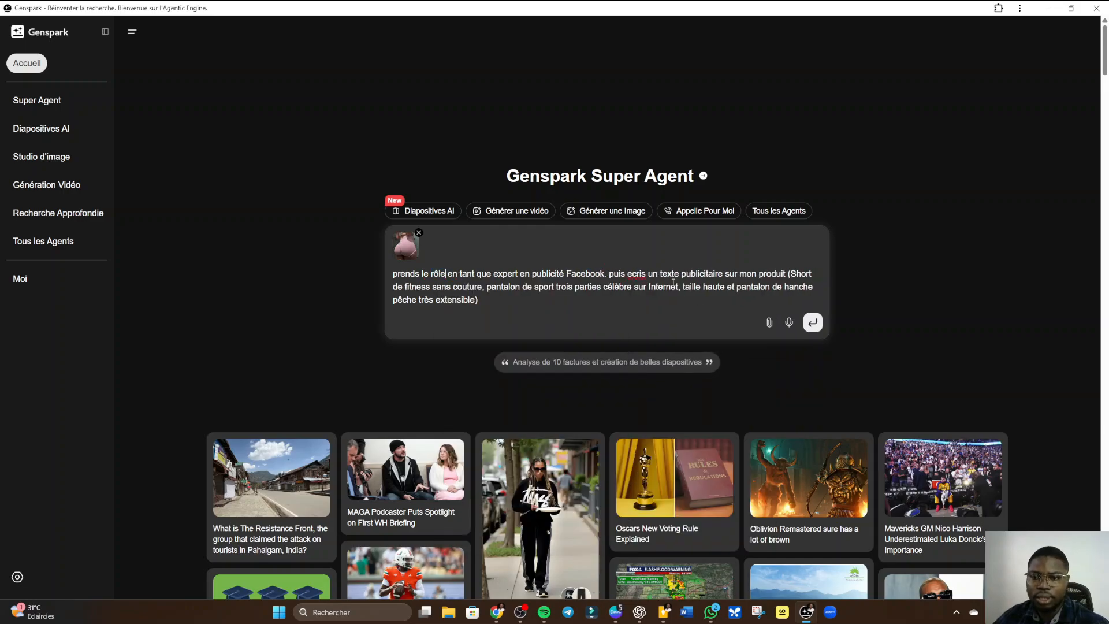
{"action": "right_click", "coordinate": [636, 273]}
{"action": "left_click", "coordinate": [666, 288]}
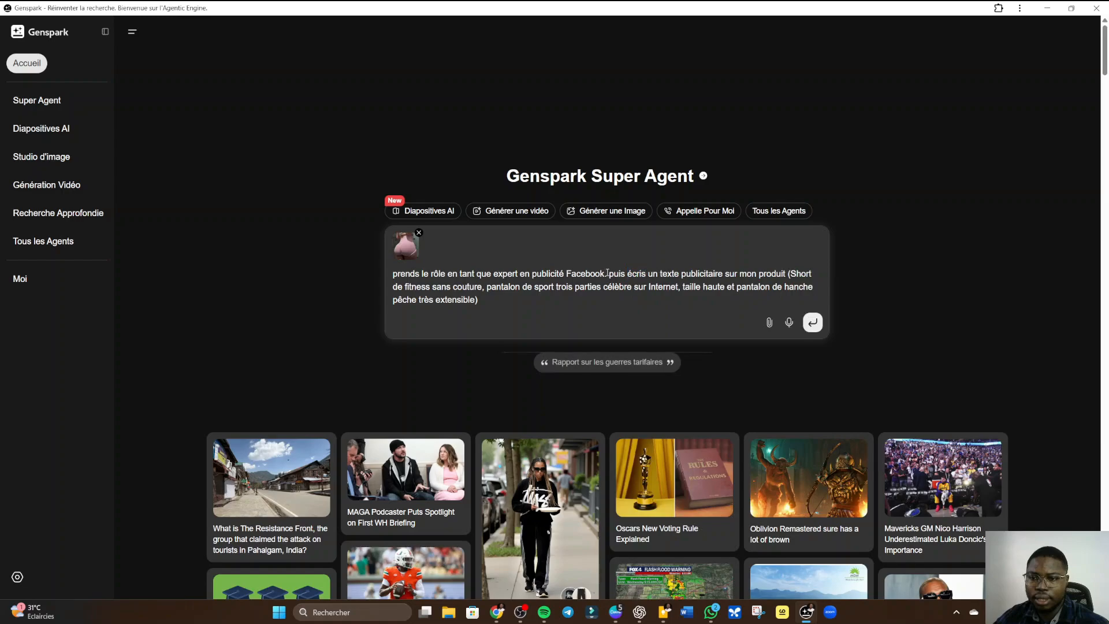
{"action": "left_click", "coordinate": [813, 323]}
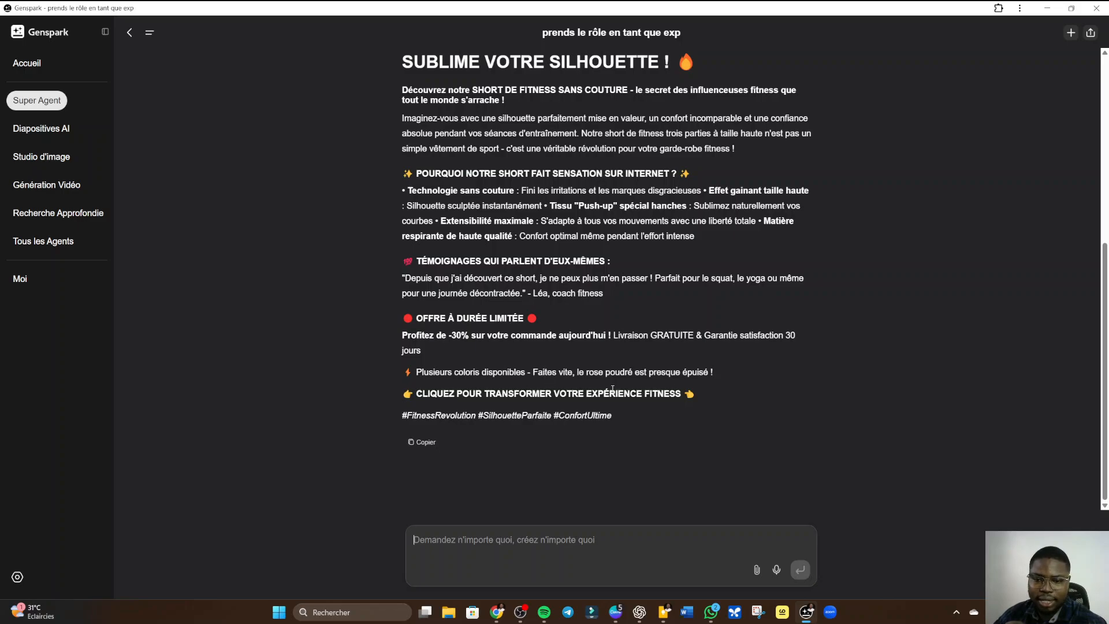
{"action": "scroll", "coordinate": [612, 389], "scroll_direction": "up", "scroll_amount": 2}
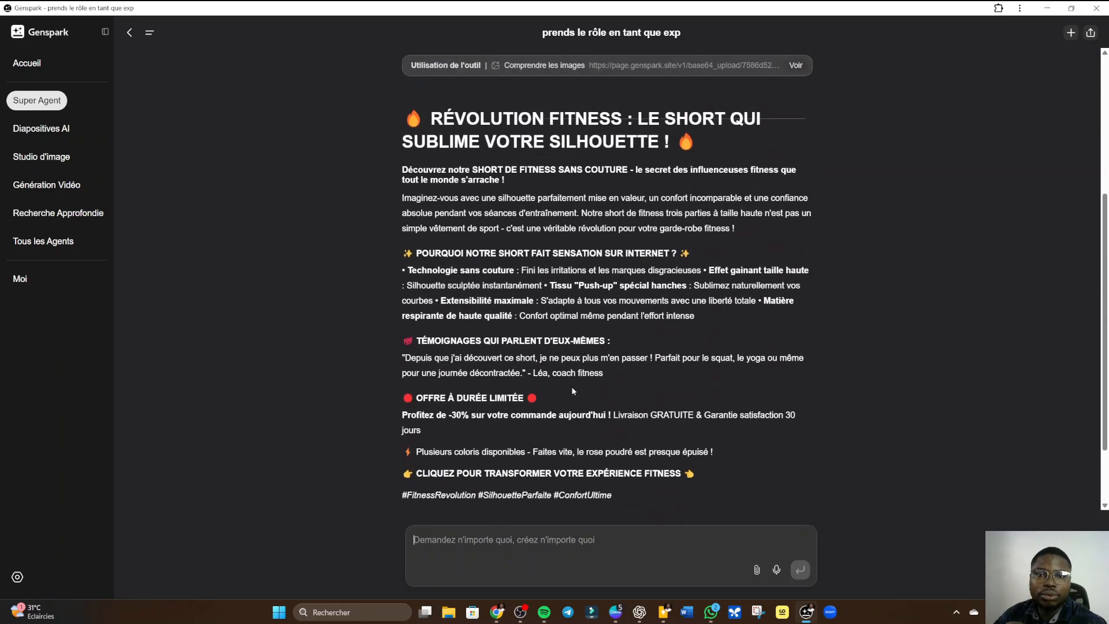
- Look over the generated ad text and begin a follow-up prompt with "adapte maintenant ce texte"
{"action": "scroll", "coordinate": [574, 392], "scroll_direction": "up", "scroll_amount": 1}
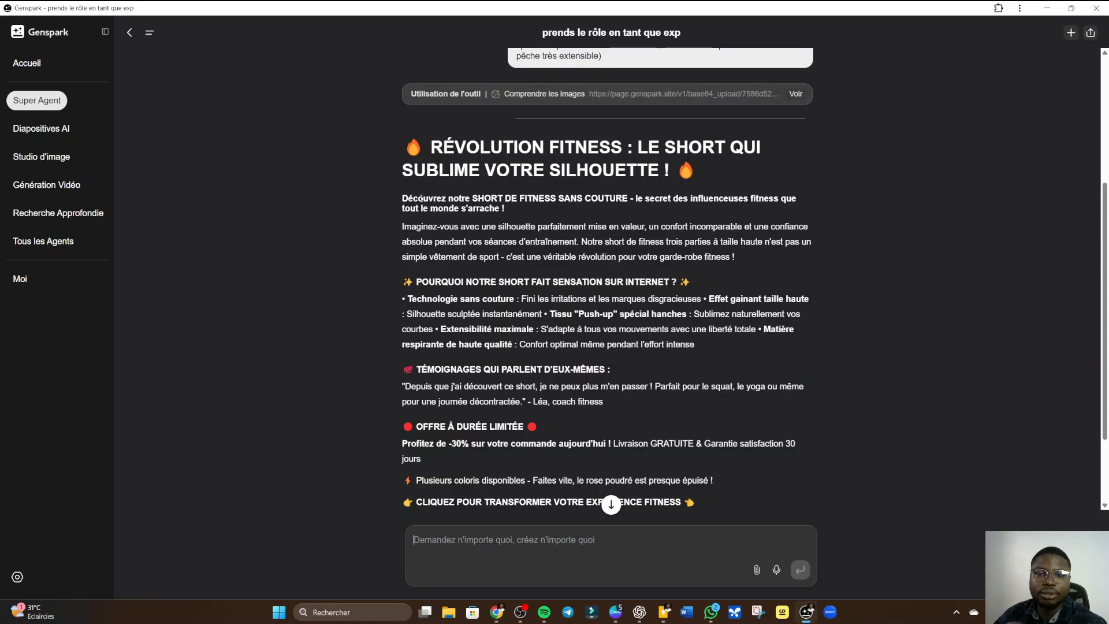
{"action": "left_click_drag", "start_coordinate": [401, 197], "coordinate": [696, 345]}
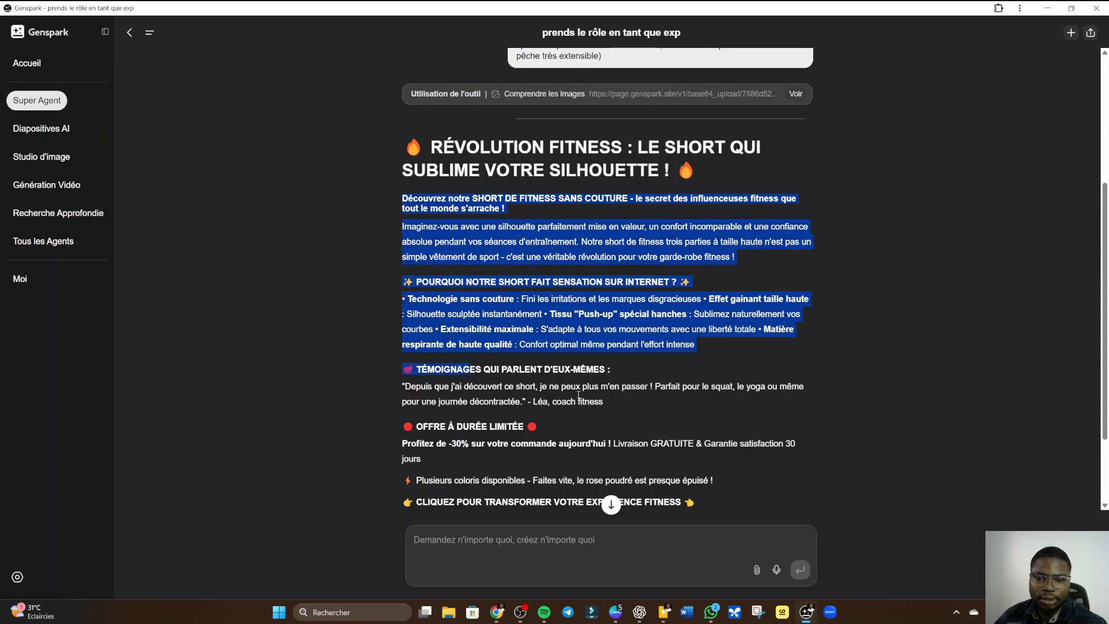
{"action": "left_click", "coordinate": [611, 504]}
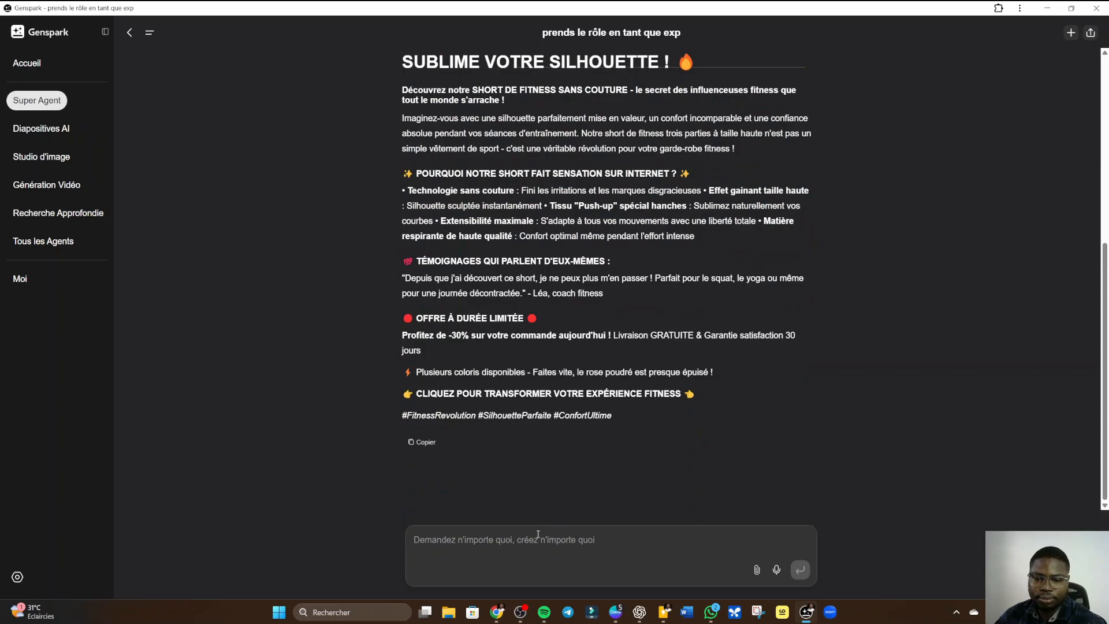
{"action": "left_click", "coordinate": [535, 538]}
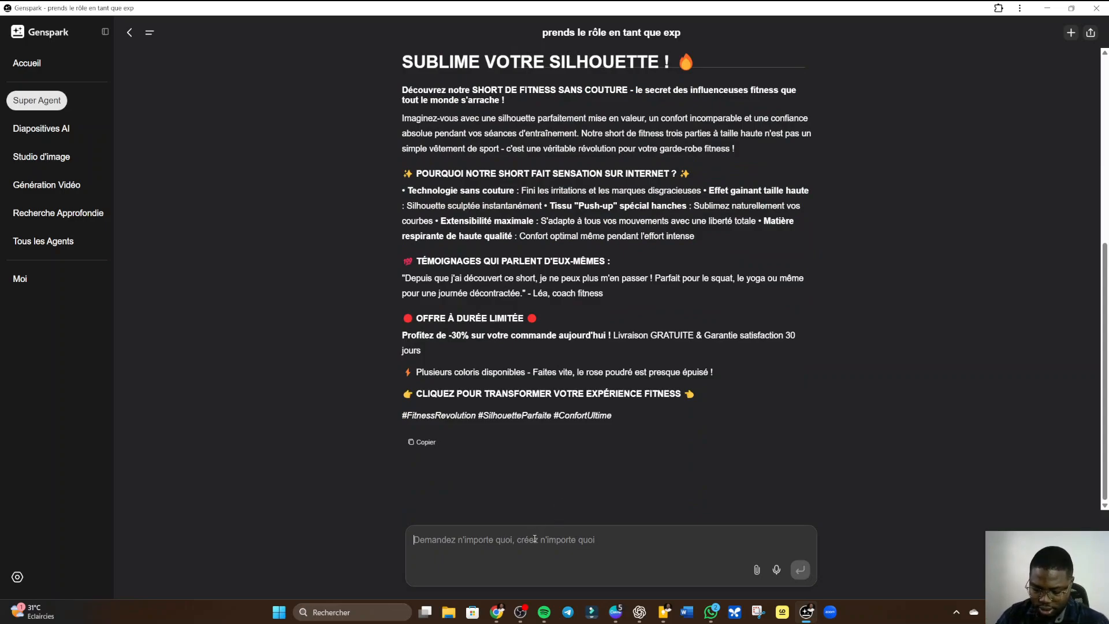
{"action": "type", "text": "ada"}
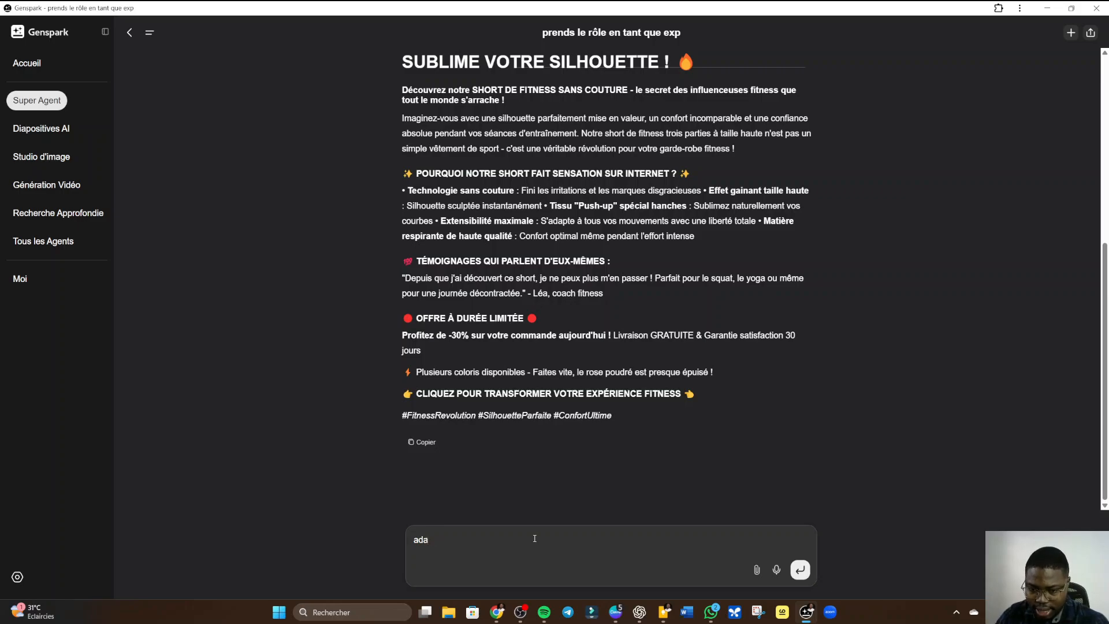
{"action": "type", "text": "pte"}
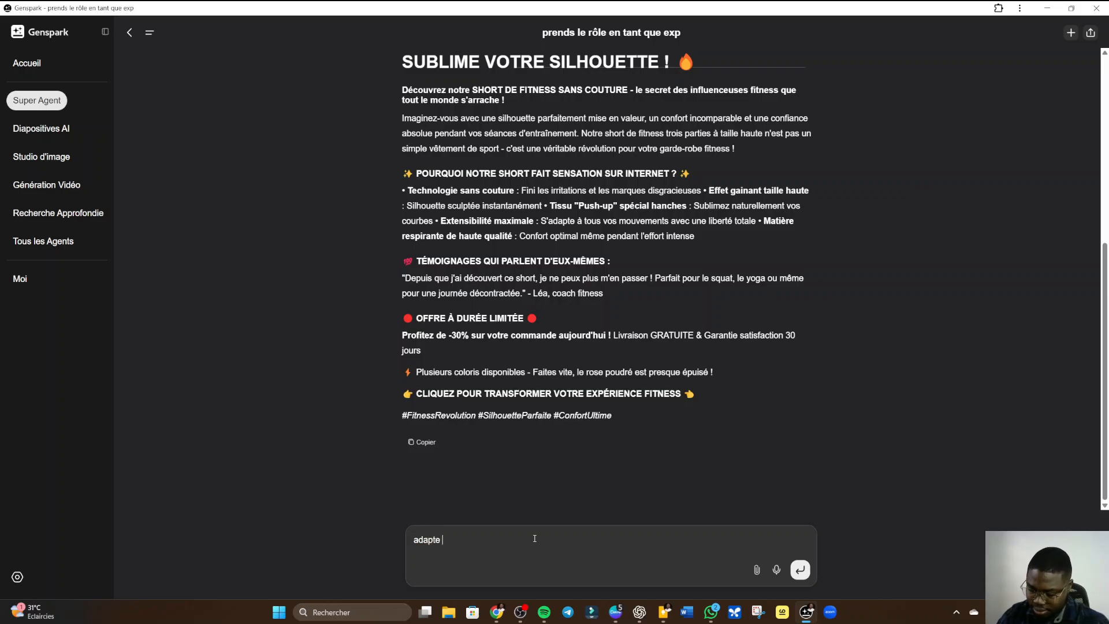
{"action": "type", "text": "pte mainte"}
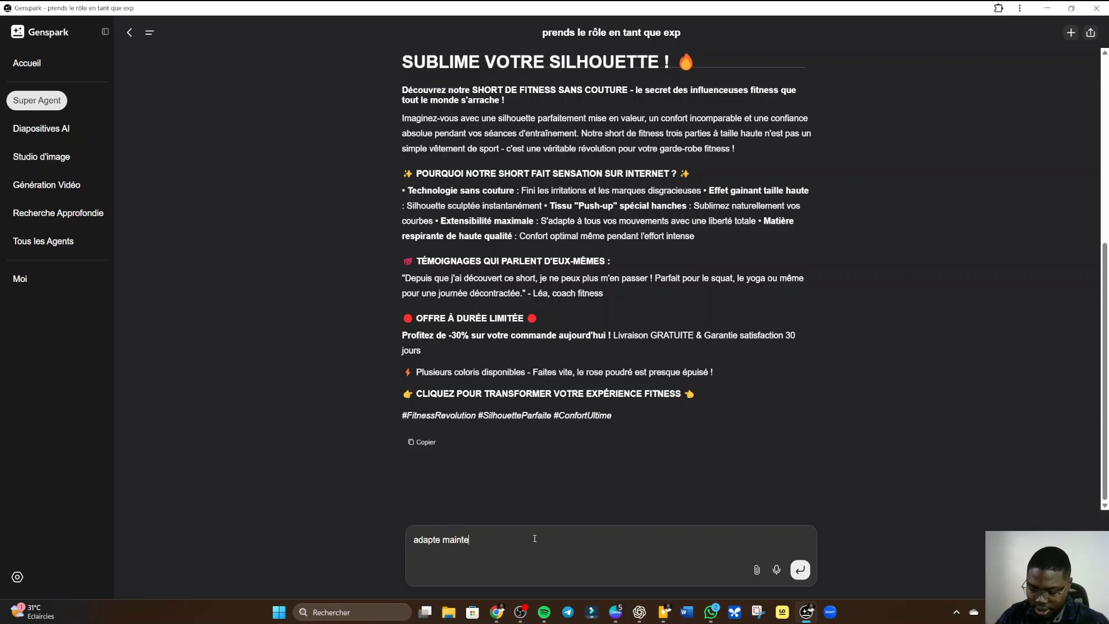
{"action": "type", "text": "nant ce"}
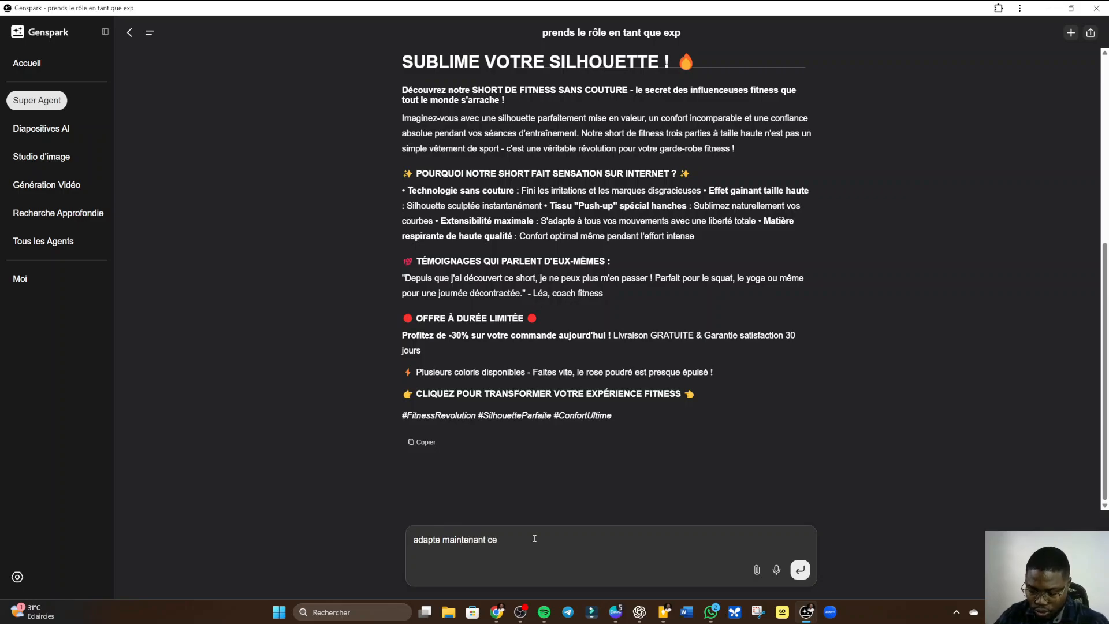
{"action": "type", "text": " texte "}
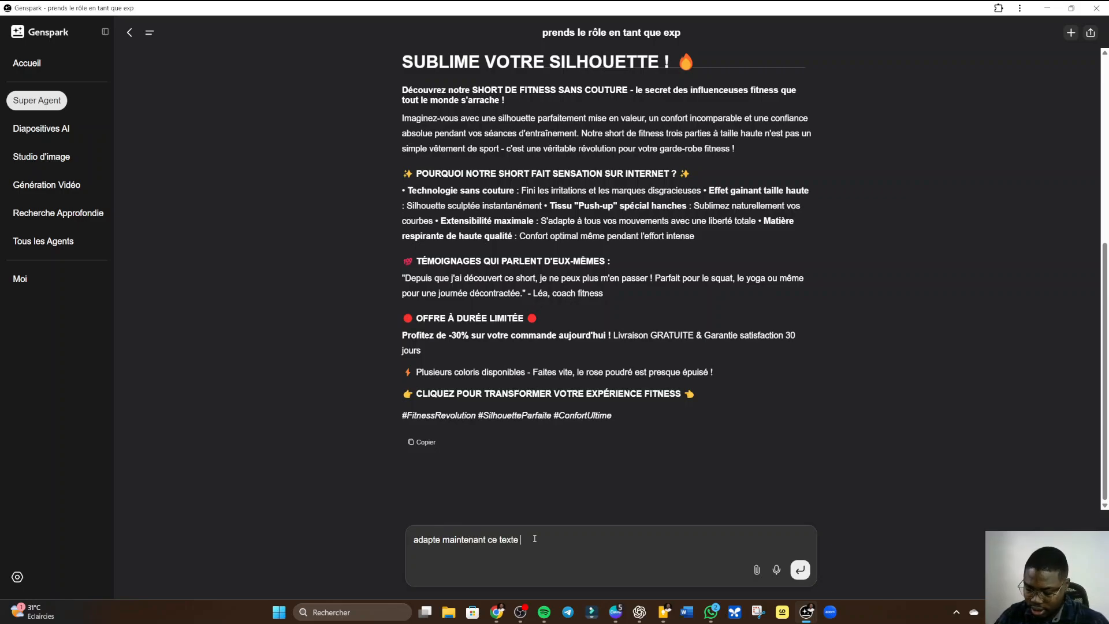
- Continue the prompt with "pour m'ecris un scripte de video de 30 seconde pour vendre mon produit"
{"action": "type", "text": "pour m"}
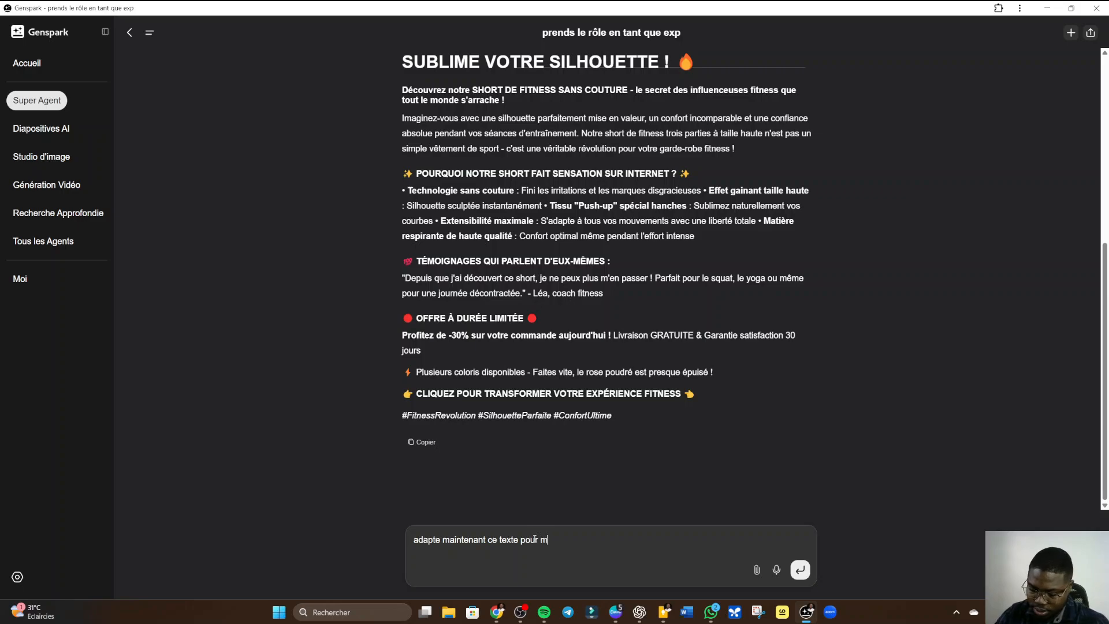
{"action": "type", "text": "'ecris"}
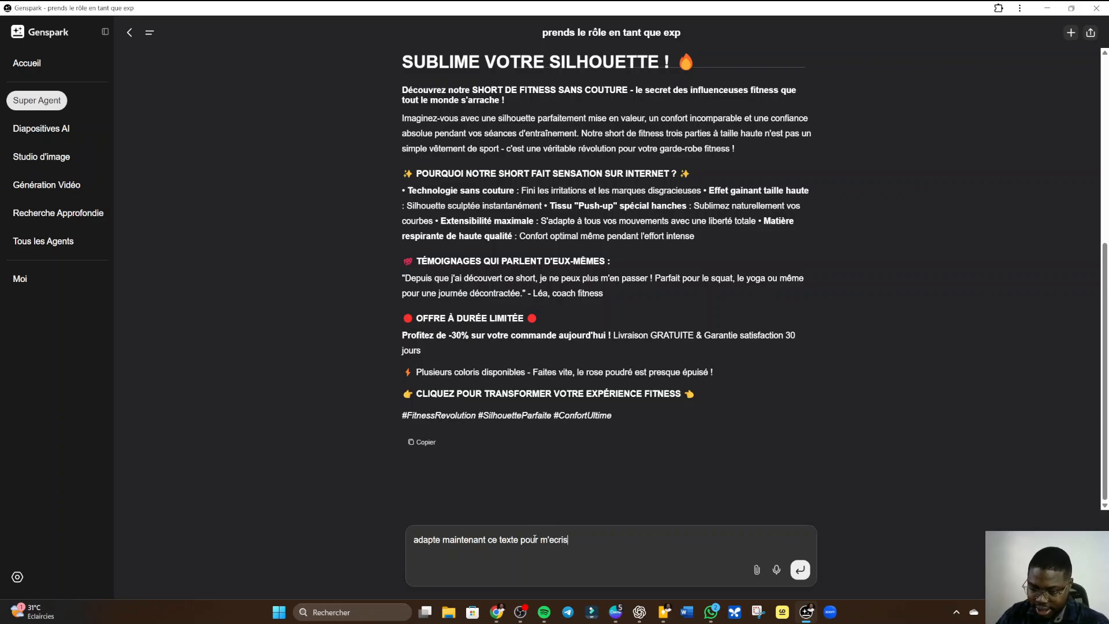
{"action": "type", "text": " un "}
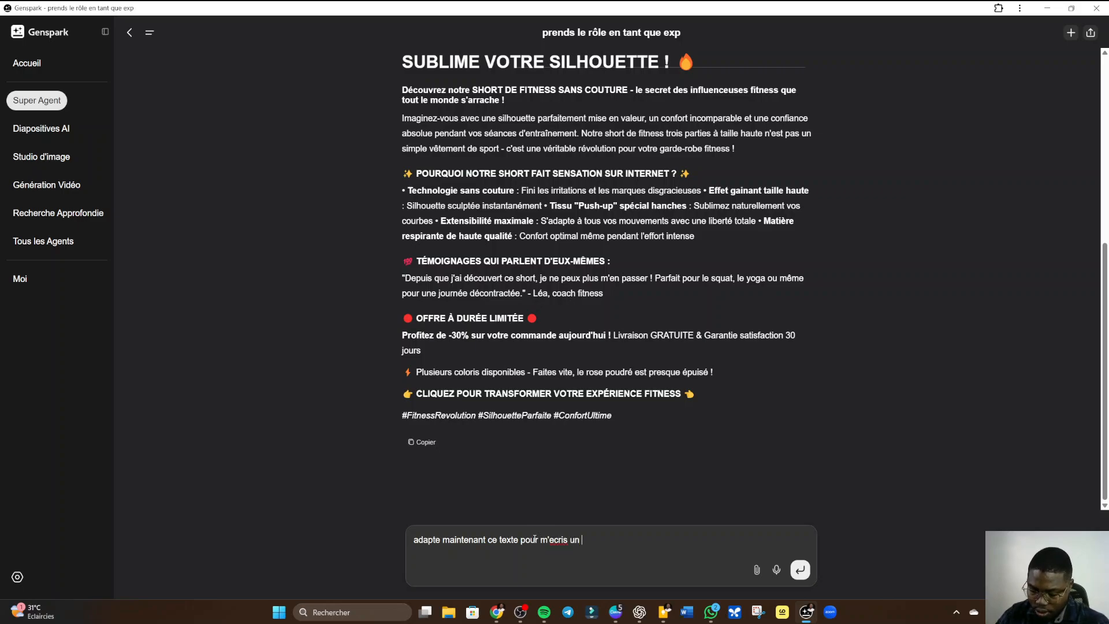
{"action": "type", "text": "scripte de v"}
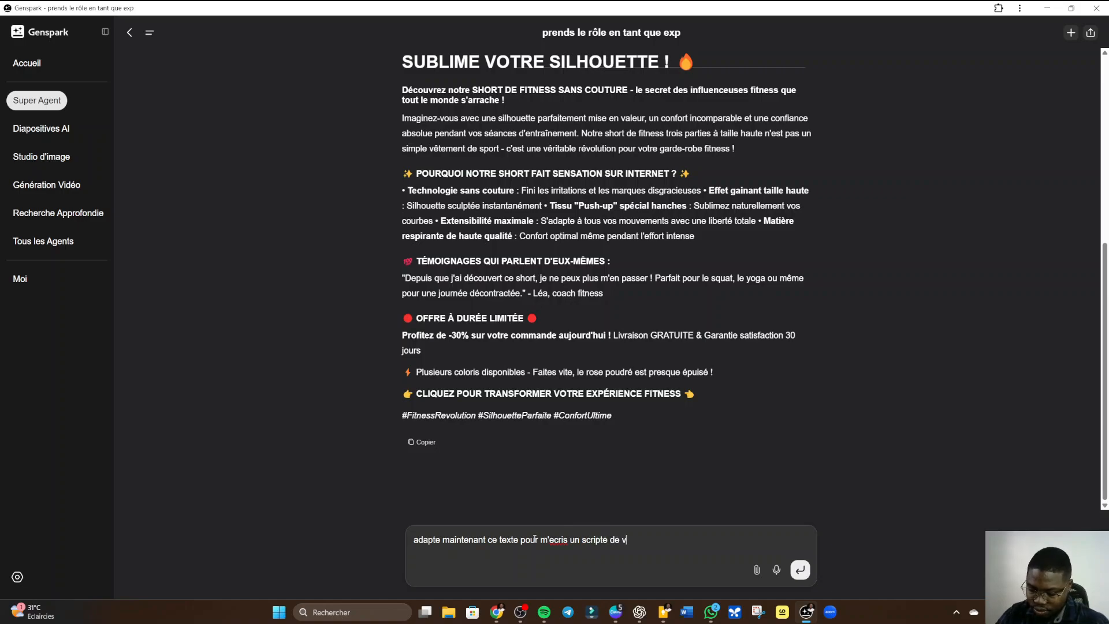
{"action": "type", "text": "ideo "}
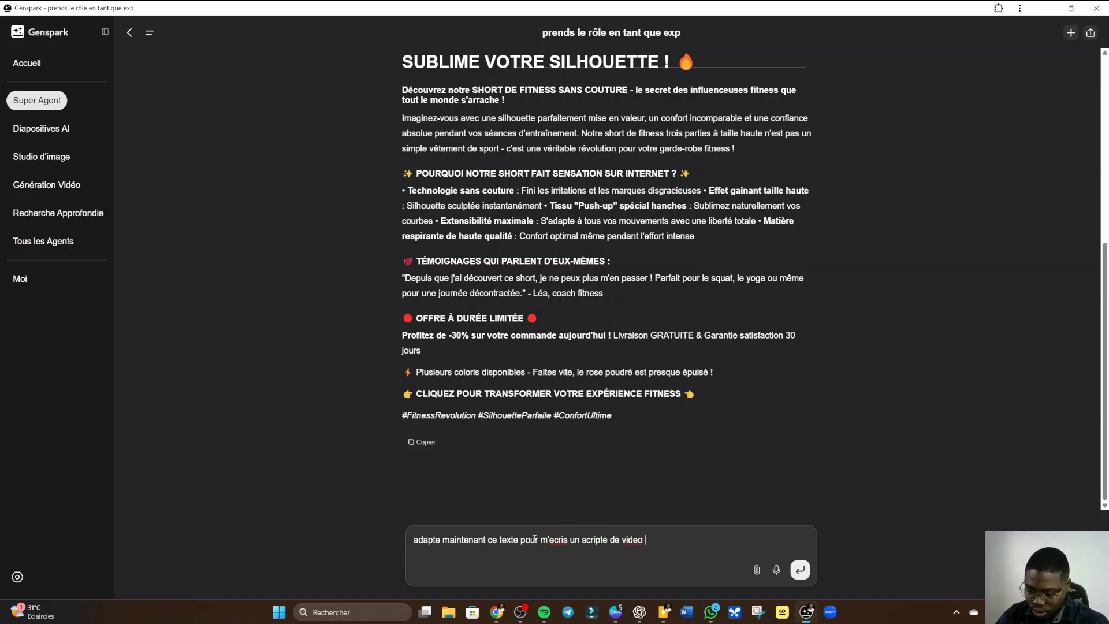
{"action": "type", "text": "de 30"}
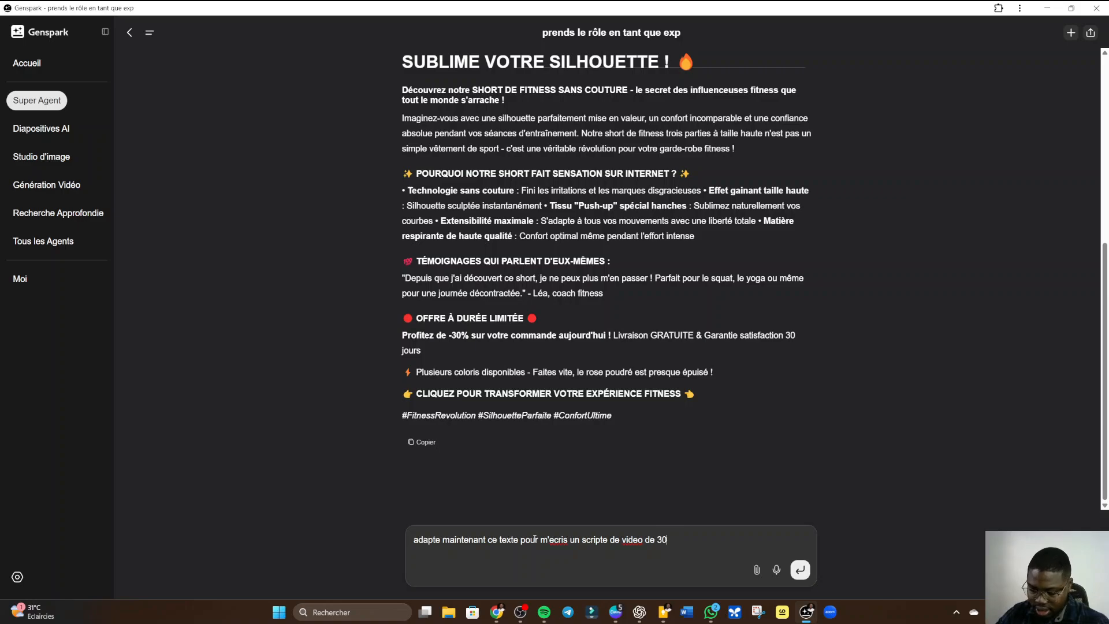
{"action": "type", "text": " seconde"}
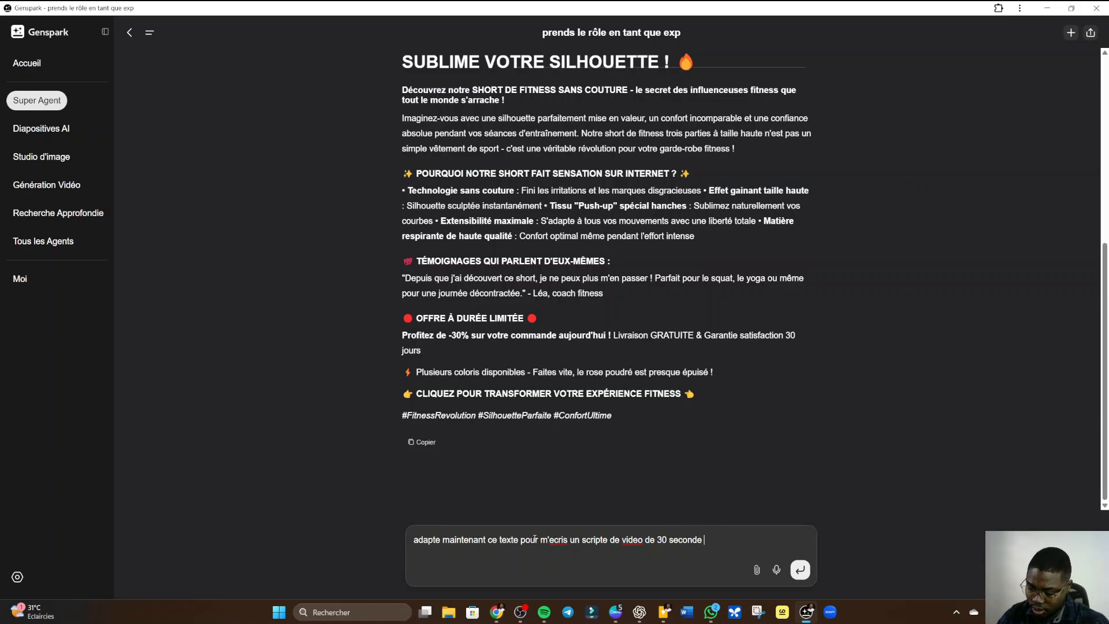
{"action": "type", "text": " pour ve"}
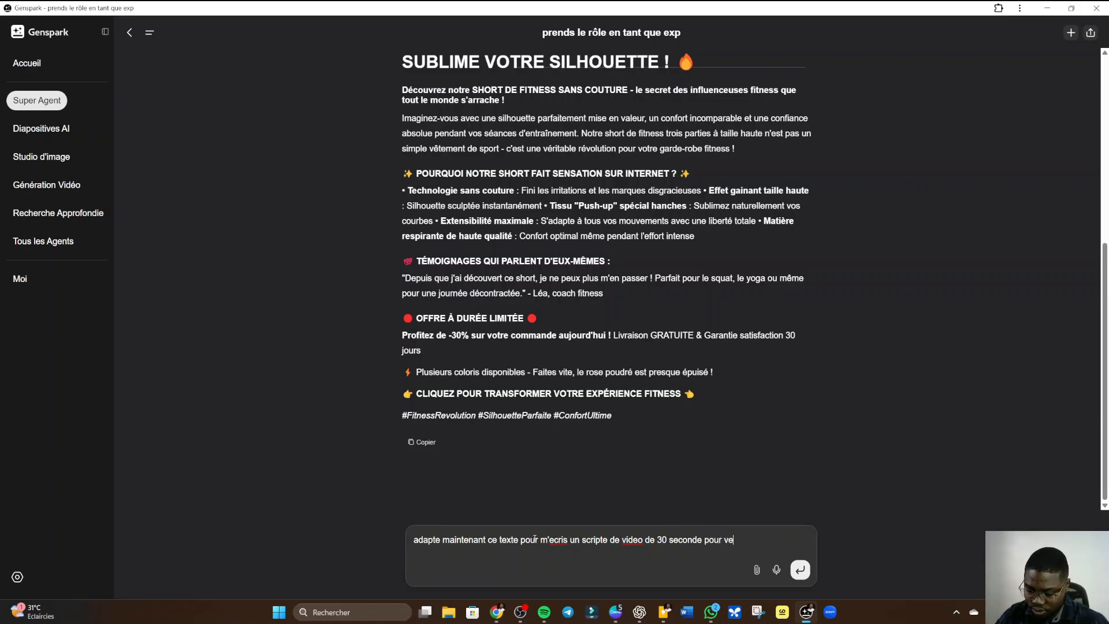
{"action": "type", "text": "ndre mo"}
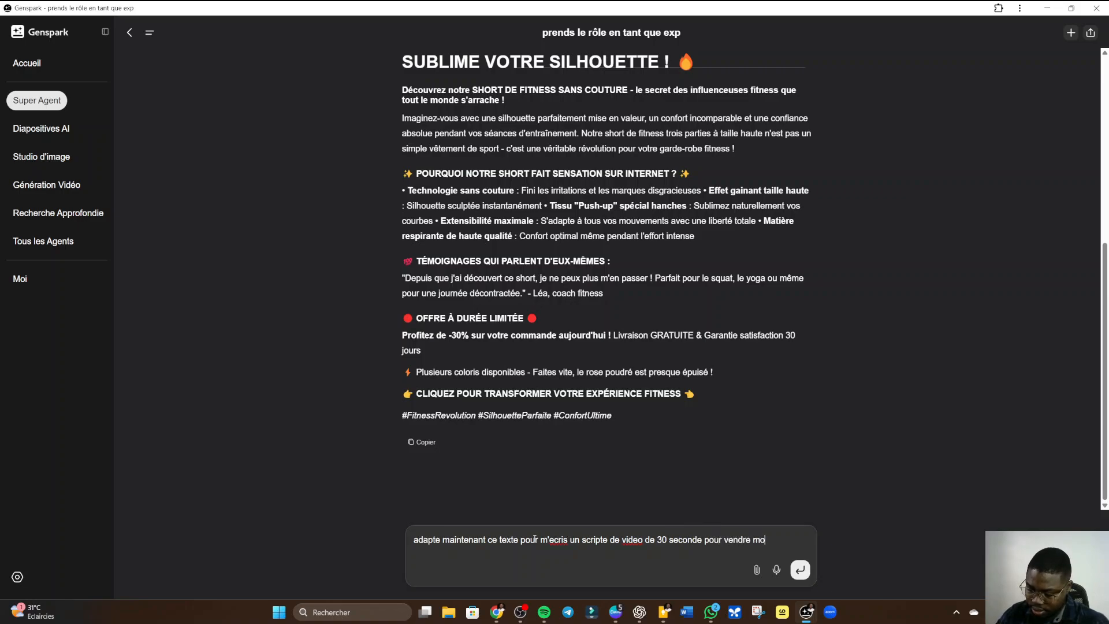
{"action": "type", "text": "n produit"}
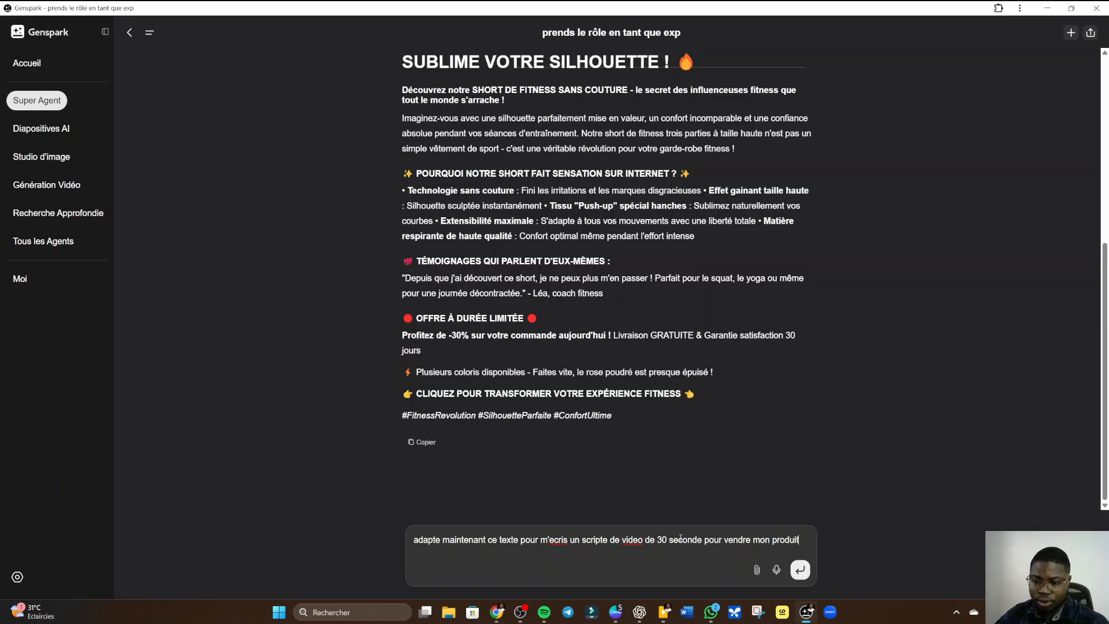
- Correct the misspelled words to "vidéos" and "écris", and send the prompt to generate the video script
{"action": "right_click", "coordinate": [646, 543]}
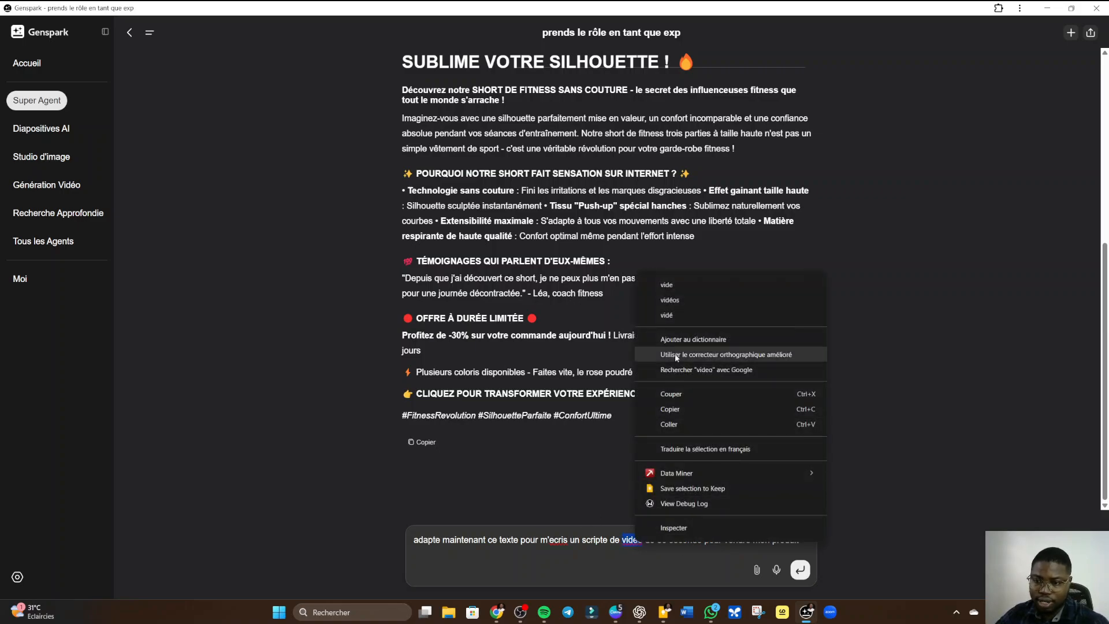
{"action": "left_click", "coordinate": [677, 300]}
{"action": "right_click", "coordinate": [558, 539]}
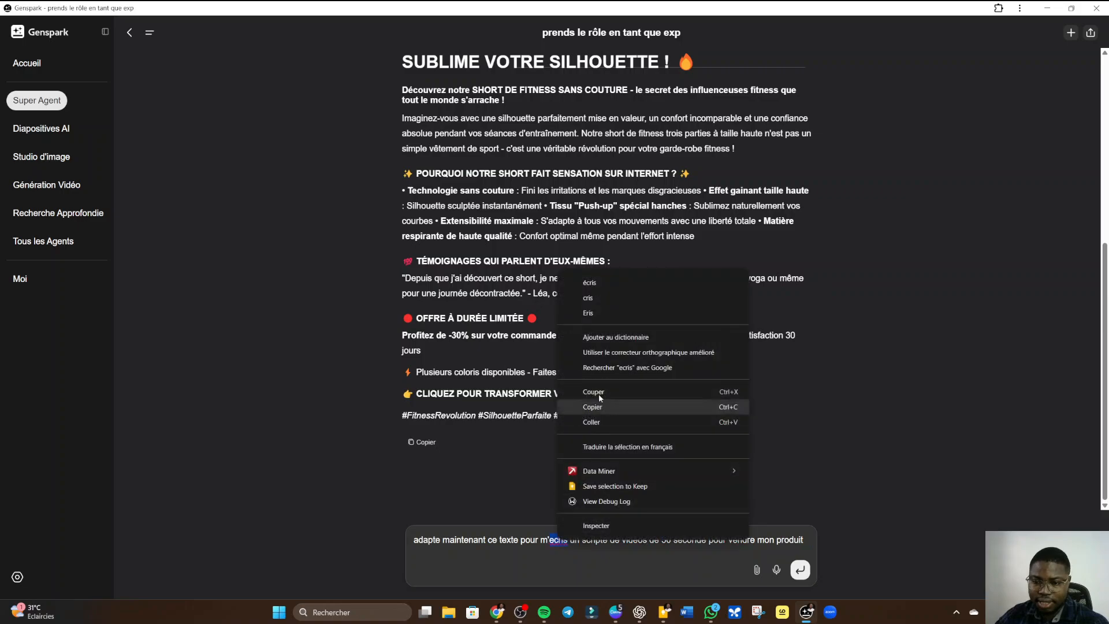
{"action": "left_click", "coordinate": [608, 283]}
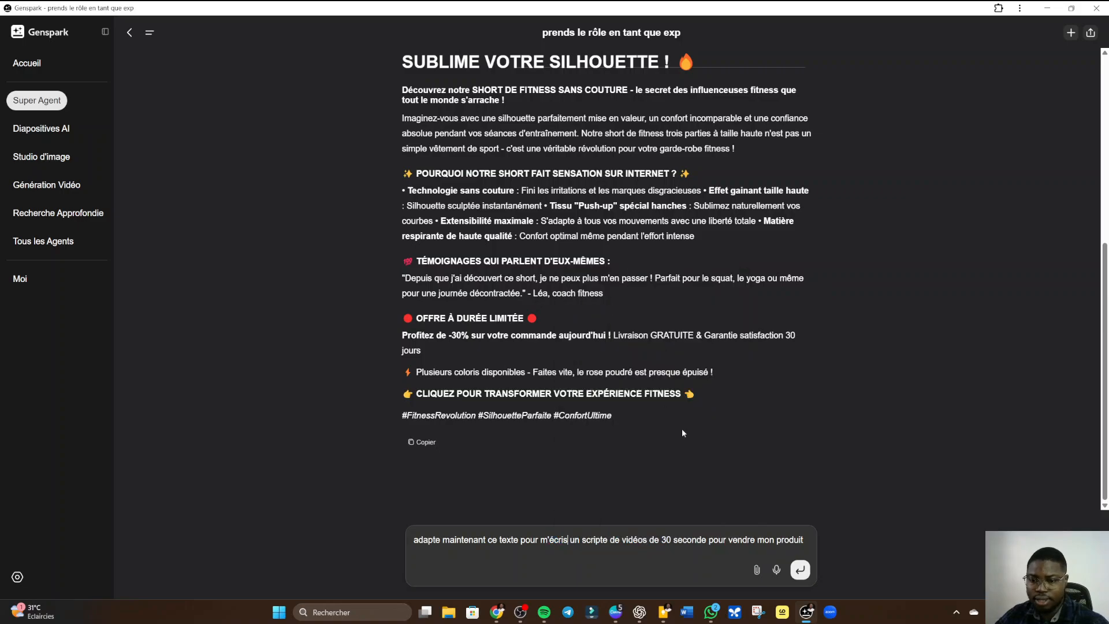
{"action": "left_click", "coordinate": [799, 570]}
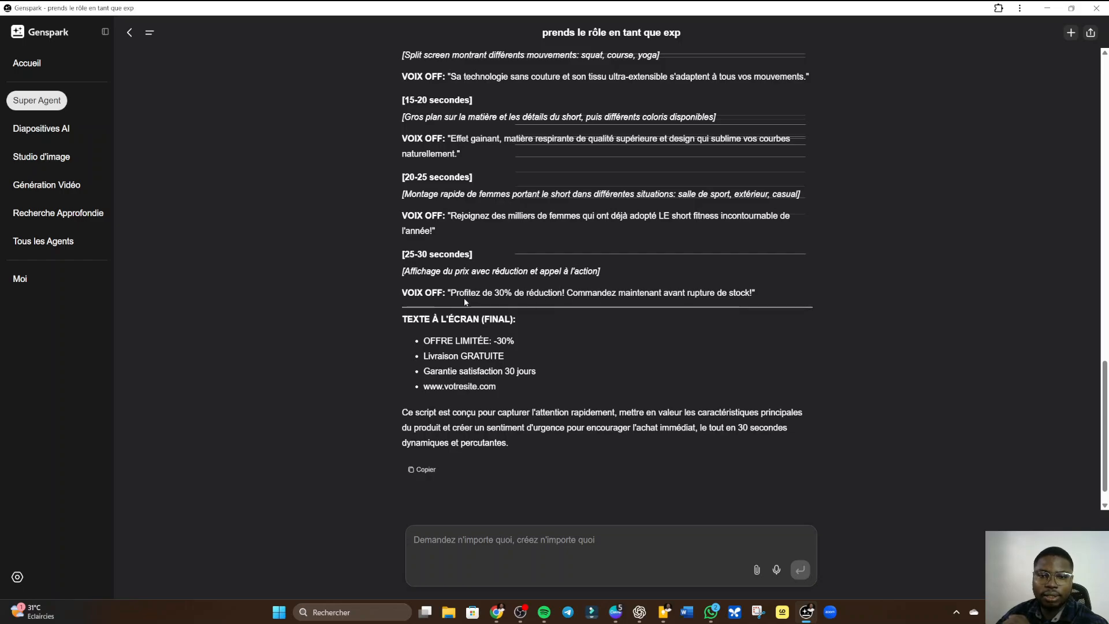
- Look over the generated timed script and begin a new prompt with "donne"
{"action": "left_click_drag", "start_coordinate": [761, 294], "coordinate": [402, 428]}
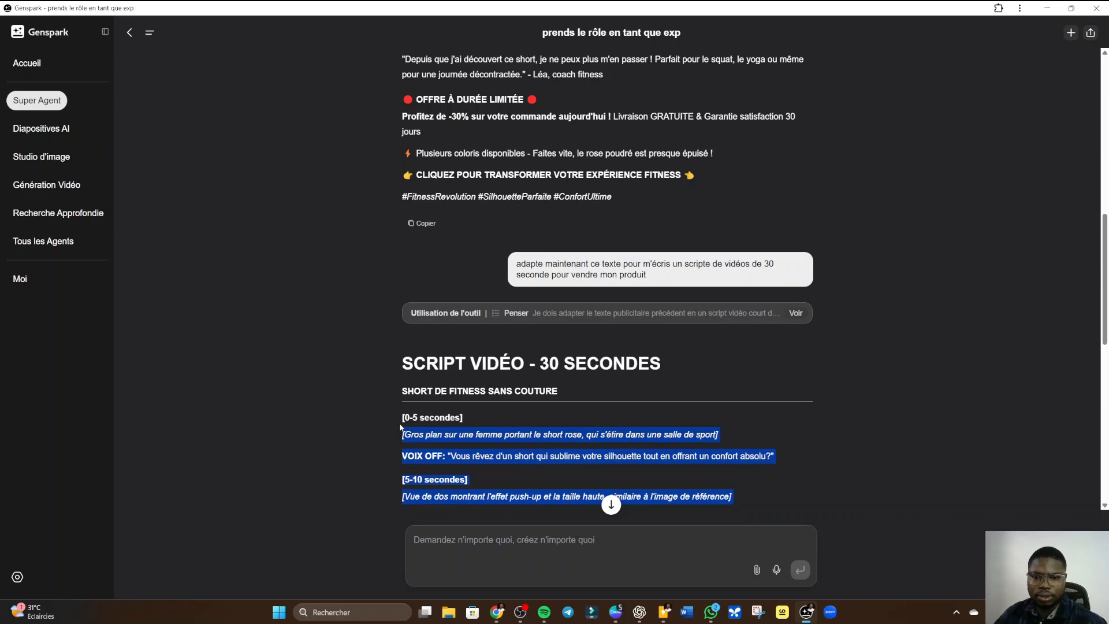
{"action": "left_click_drag", "start_coordinate": [400, 427], "coordinate": [403, 427]}
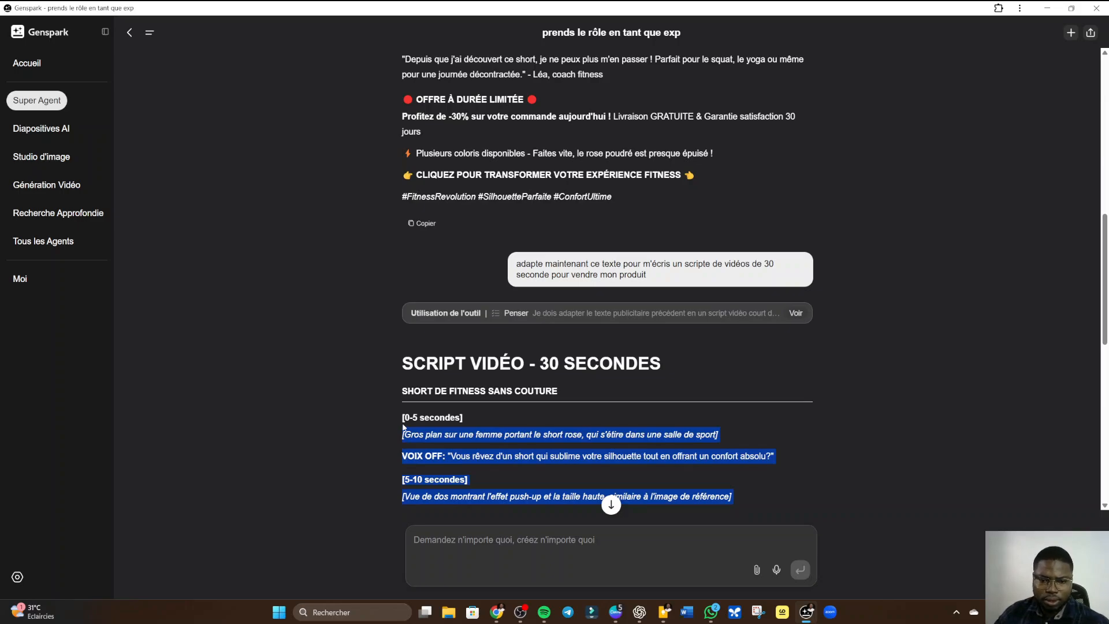
{"action": "left_click", "coordinate": [520, 542]}
{"action": "type", "text": "ecr"}
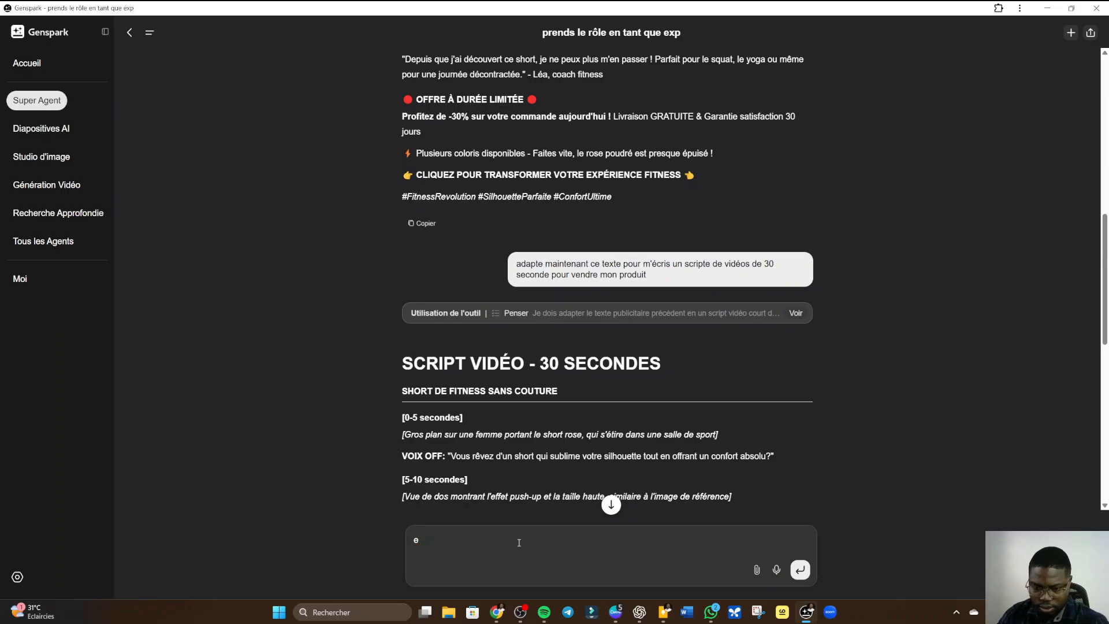
{"action": "key", "text": "BackSpace"}
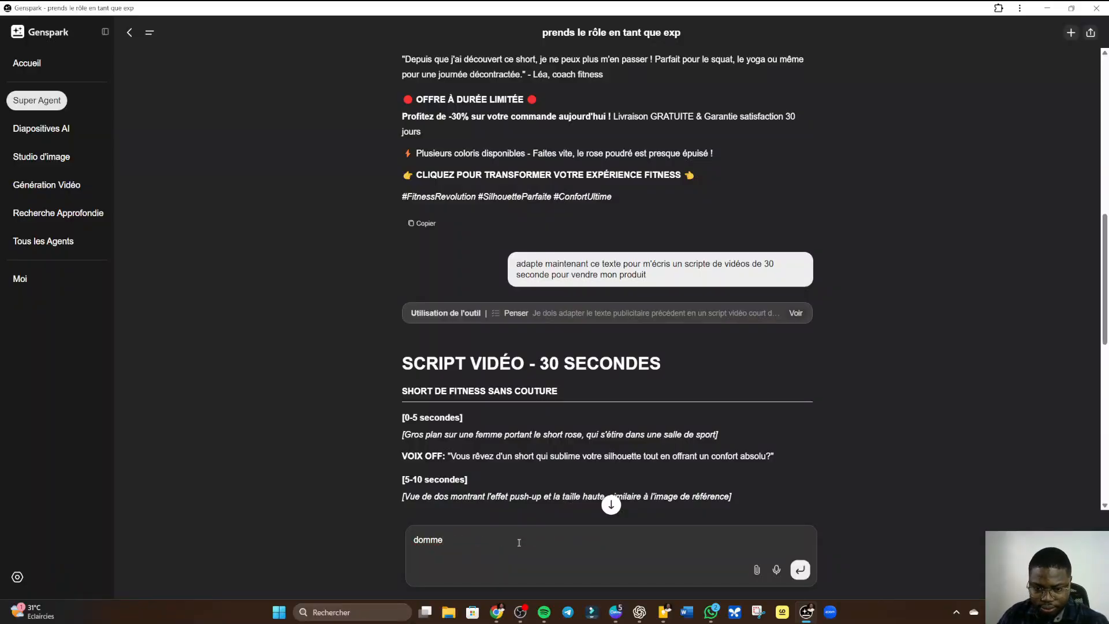
{"action": "key", "text": "BackSpace"}
{"action": "key", "text": "BackSpace"}
{"action": "key", "text": "BackSpace"}
{"action": "type", "text": "nne "}
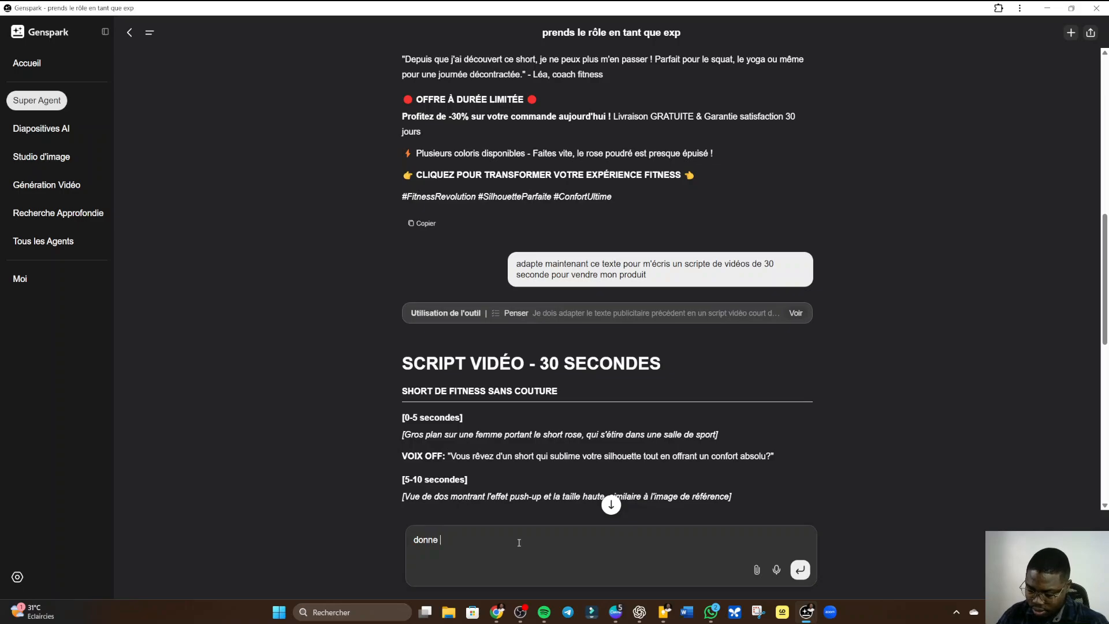
- Complete the prompt as "donne moi le script sans timé la video", send it and review the rewritten script
{"action": "type", "text": "moi le"}
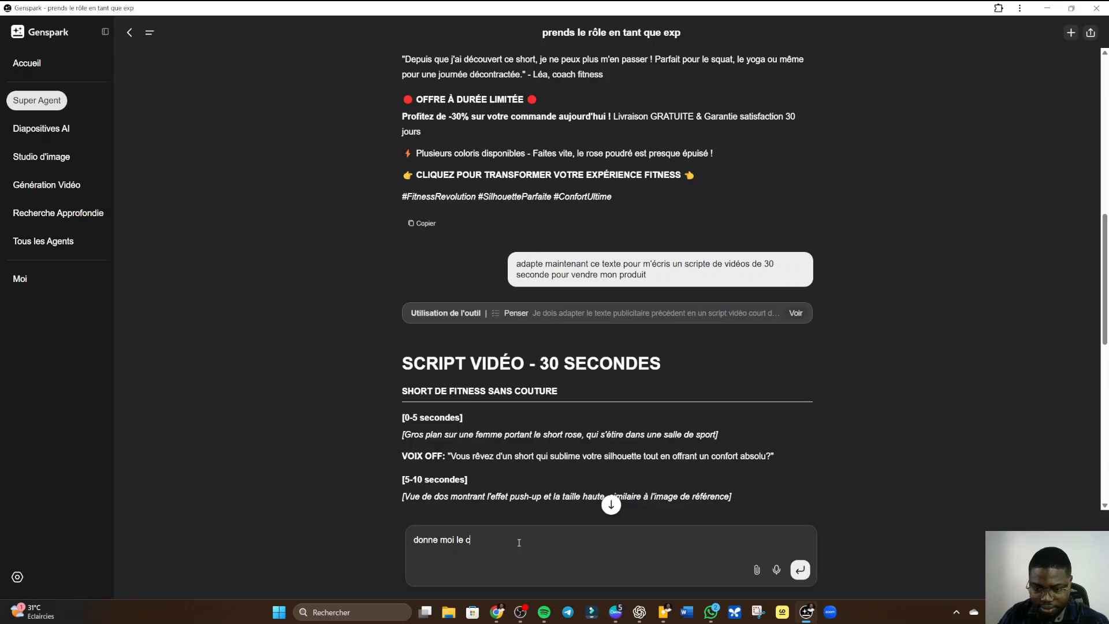
{"action": "type", "text": "scr"}
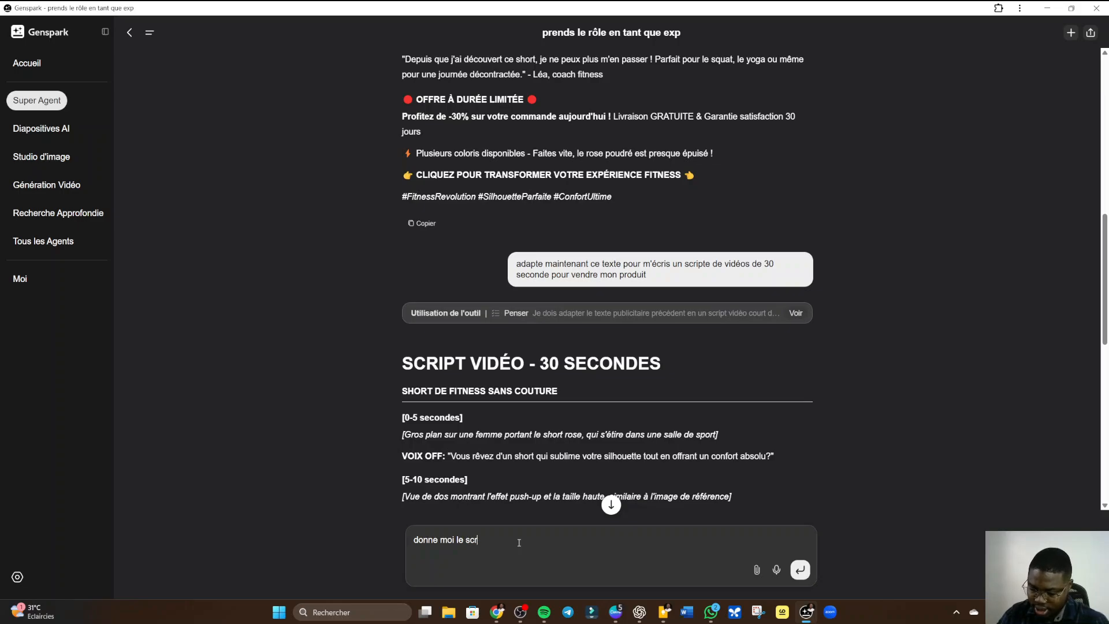
{"action": "type", "text": "ipt sans"}
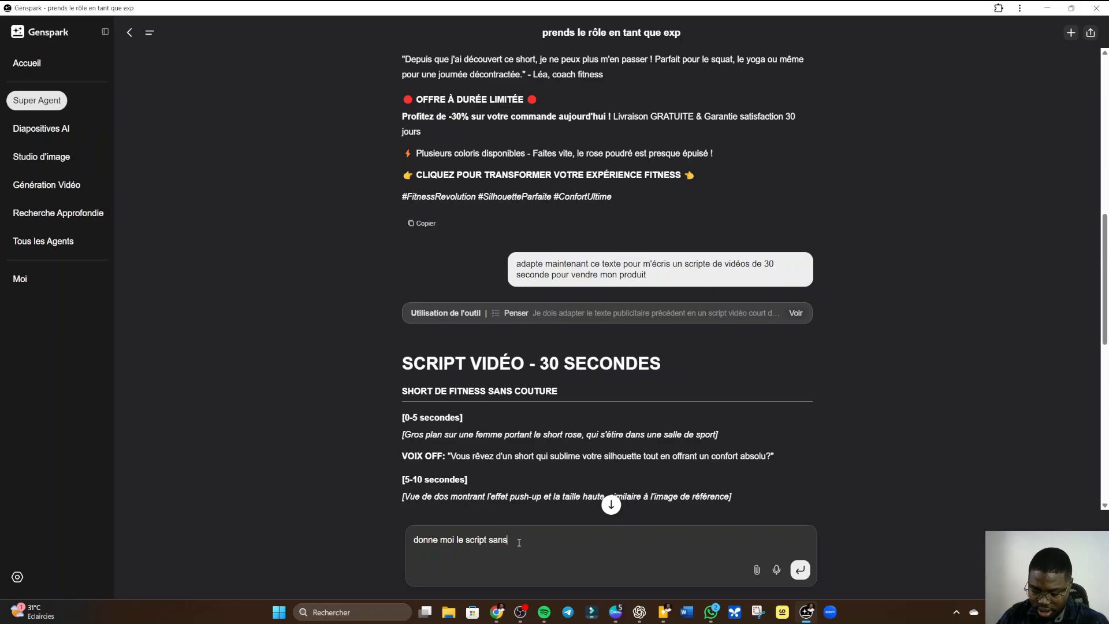
{"action": "type", "text": " tim"}
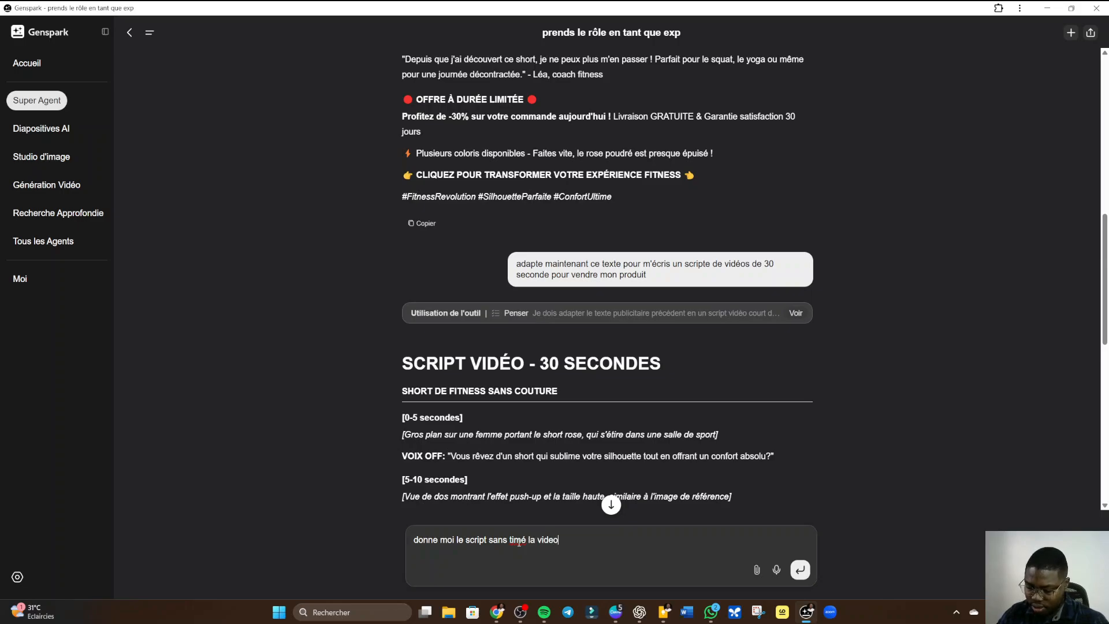
{"action": "type", "text": "é la video"}
{"action": "key", "text": "Return"}
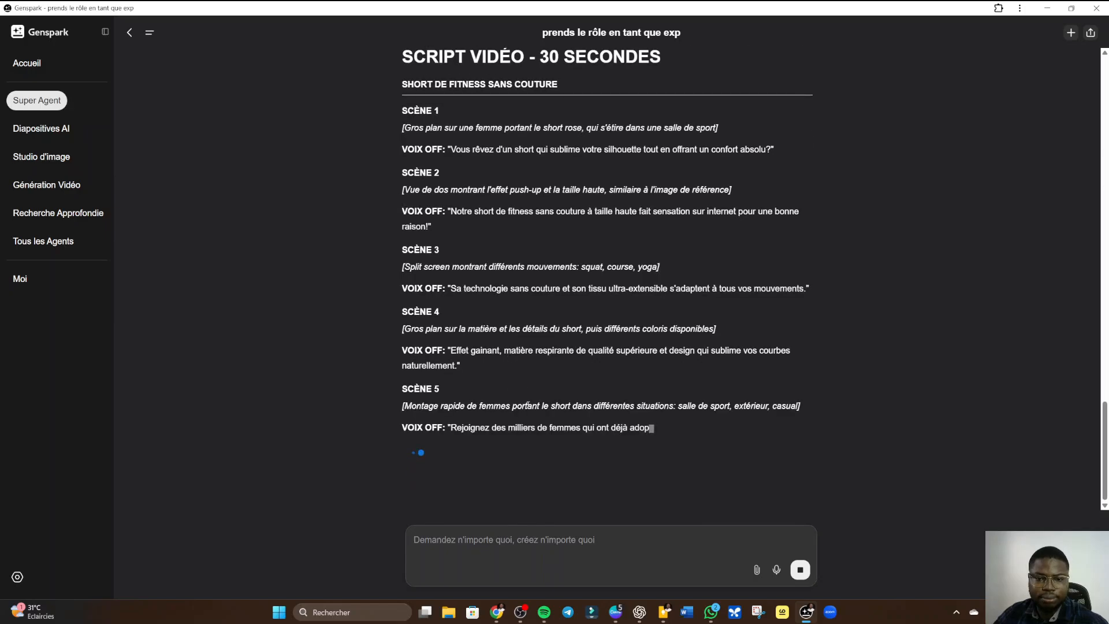
{"action": "scroll", "coordinate": [531, 409], "scroll_direction": "up", "scroll_amount": 4}
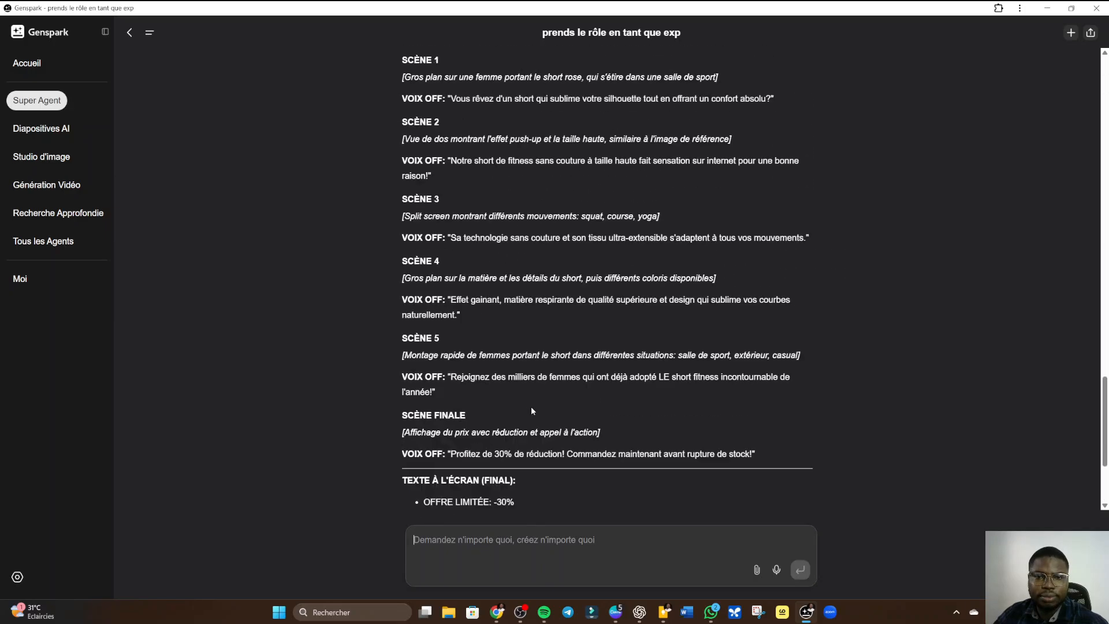
{"action": "scroll", "coordinate": [531, 409], "scroll_direction": "up", "scroll_amount": 2}
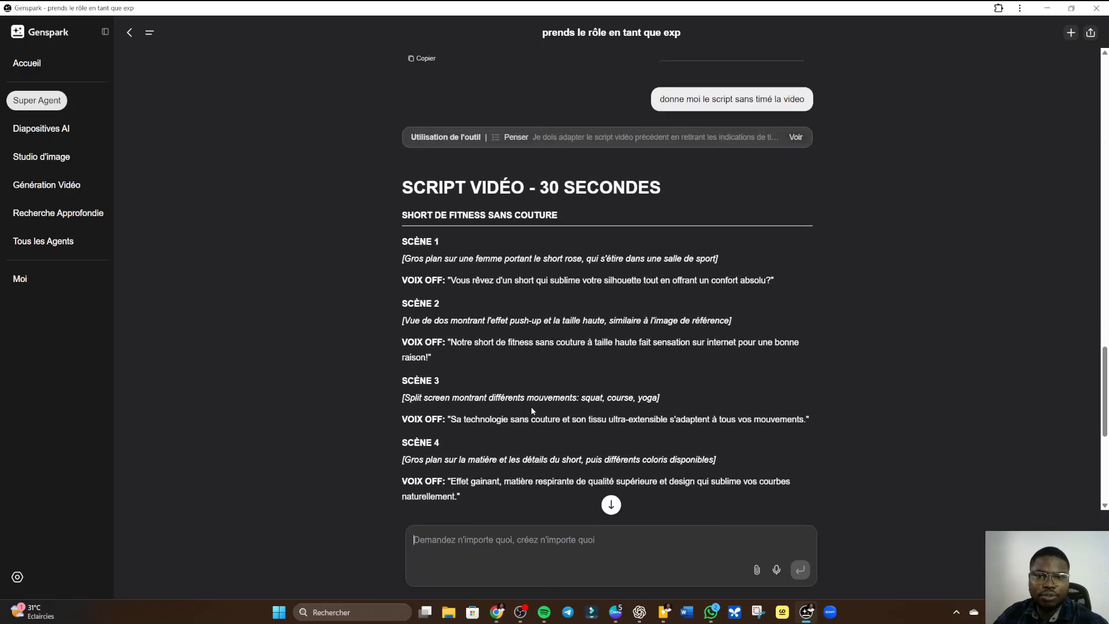
- Copy the timed video script from the [0-5 secondes] scene through the [25-30 secondes] voice-over in the Genspark conversation
{"action": "scroll", "coordinate": [531, 407], "scroll_direction": "up", "scroll_amount": 13}
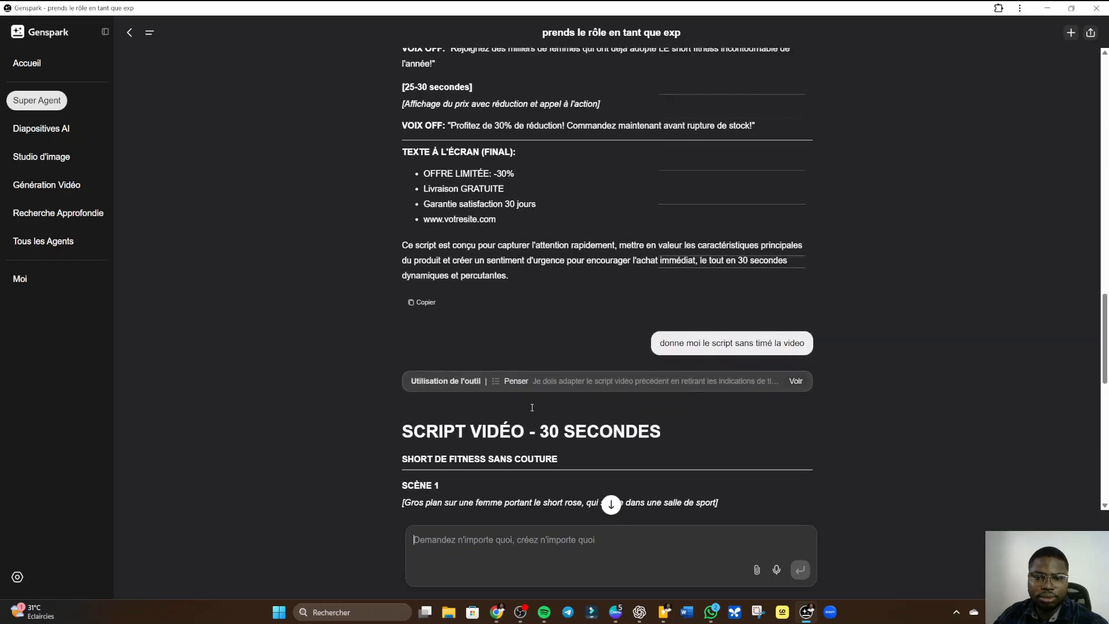
{"action": "scroll", "coordinate": [532, 407], "scroll_direction": "up", "scroll_amount": 1}
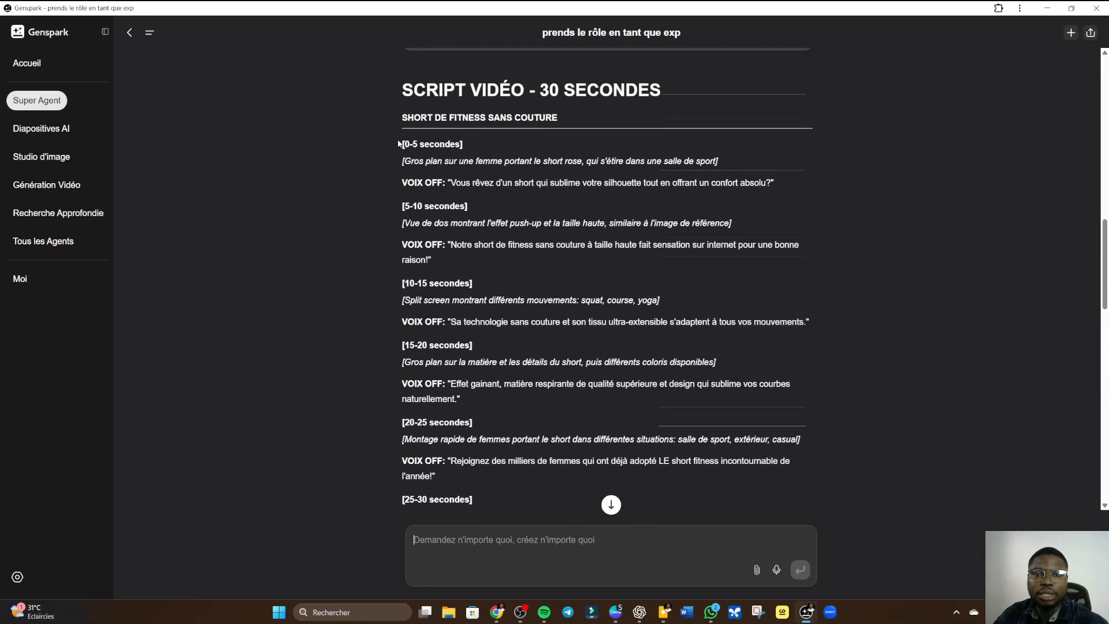
{"action": "left_click_drag", "start_coordinate": [399, 144], "coordinate": [762, 244]}
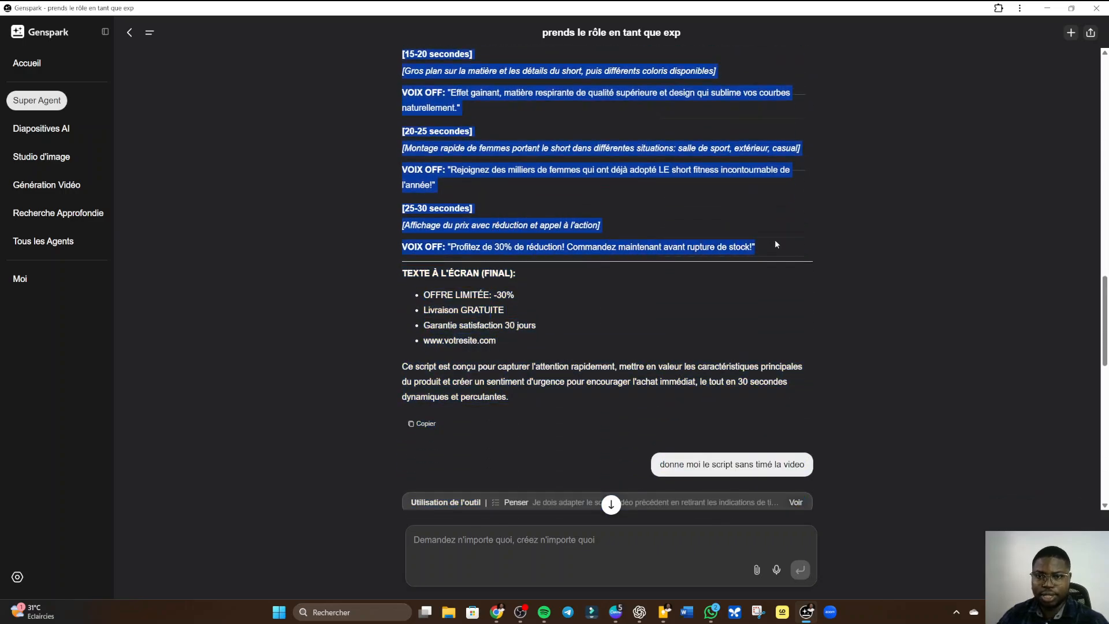
- Switch to Pippit, open the video details for editing, and paste the timed script as the product presentation
{"action": "left_click", "coordinate": [1046, 8]}
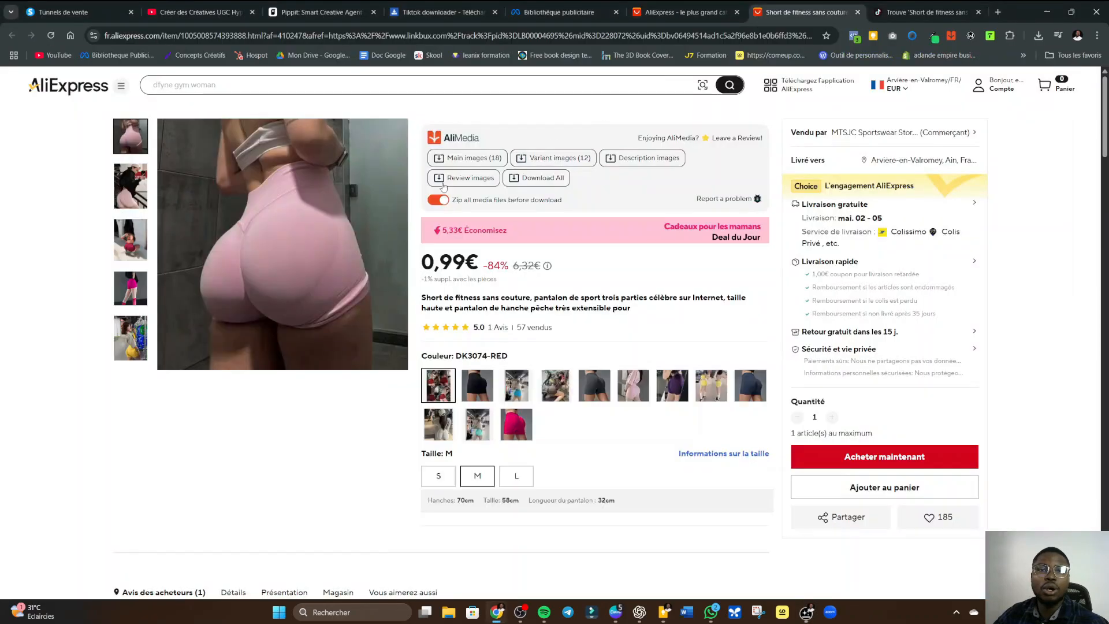
{"action": "left_click", "coordinate": [327, 13]}
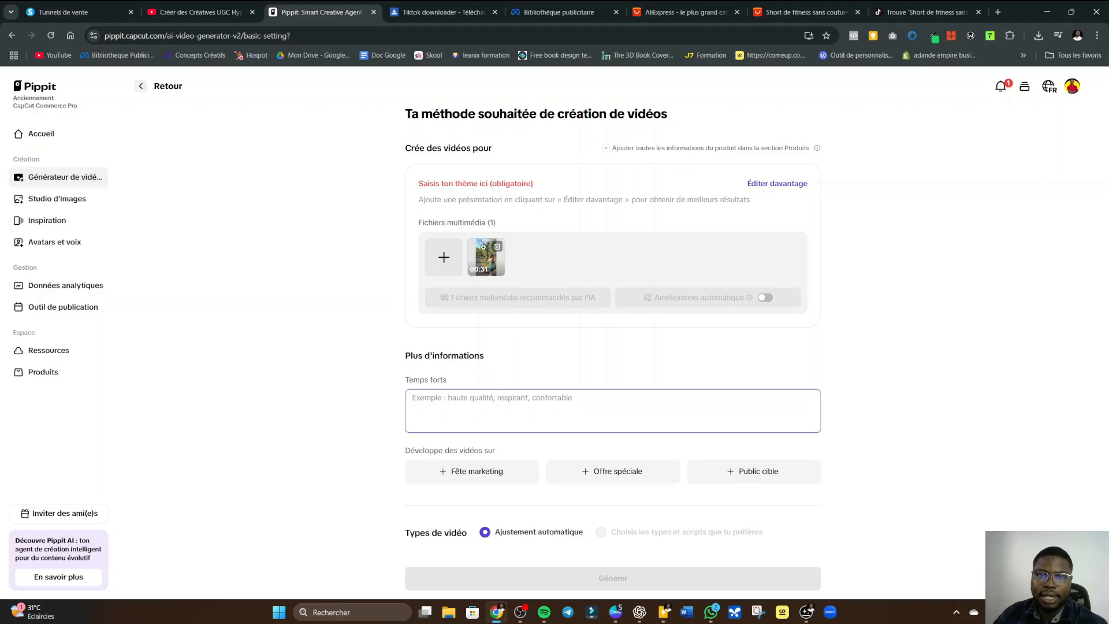
{"action": "left_click", "coordinate": [806, 185]}
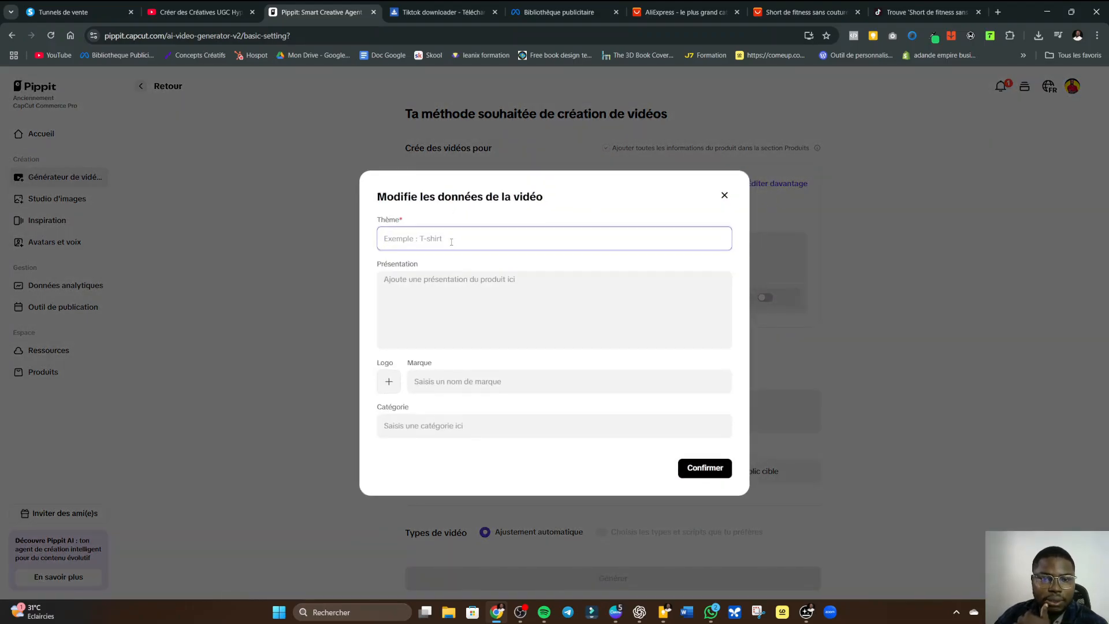
{"action": "left_click", "coordinate": [425, 278]}
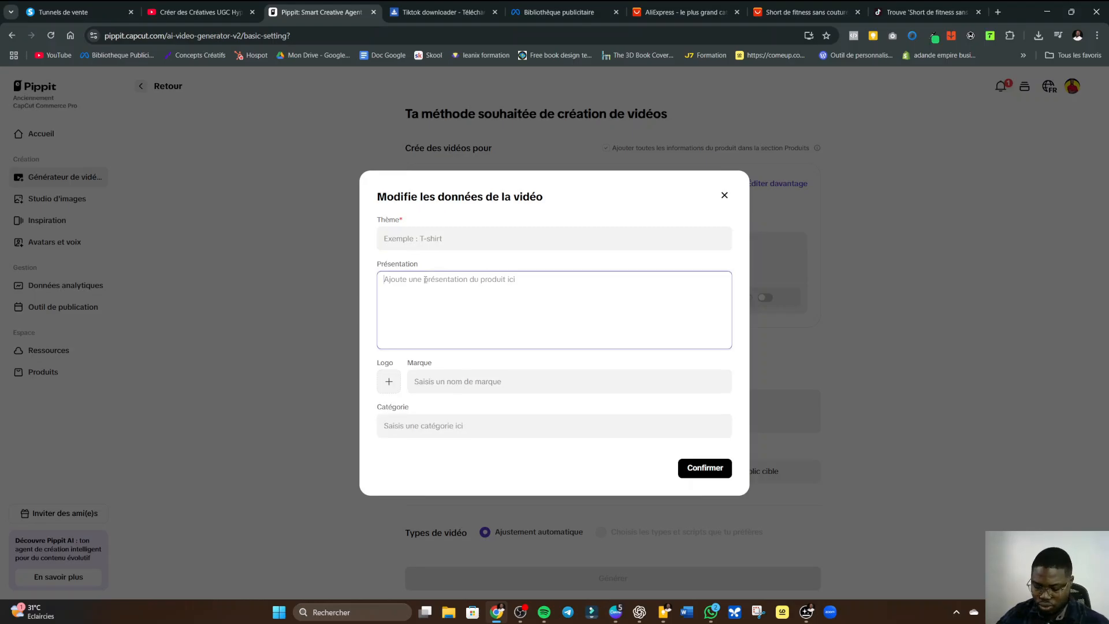
{"action": "key", "text": "ctrl+v"}
{"action": "scroll", "coordinate": [468, 364], "scroll_direction": "up", "scroll_amount": 2}
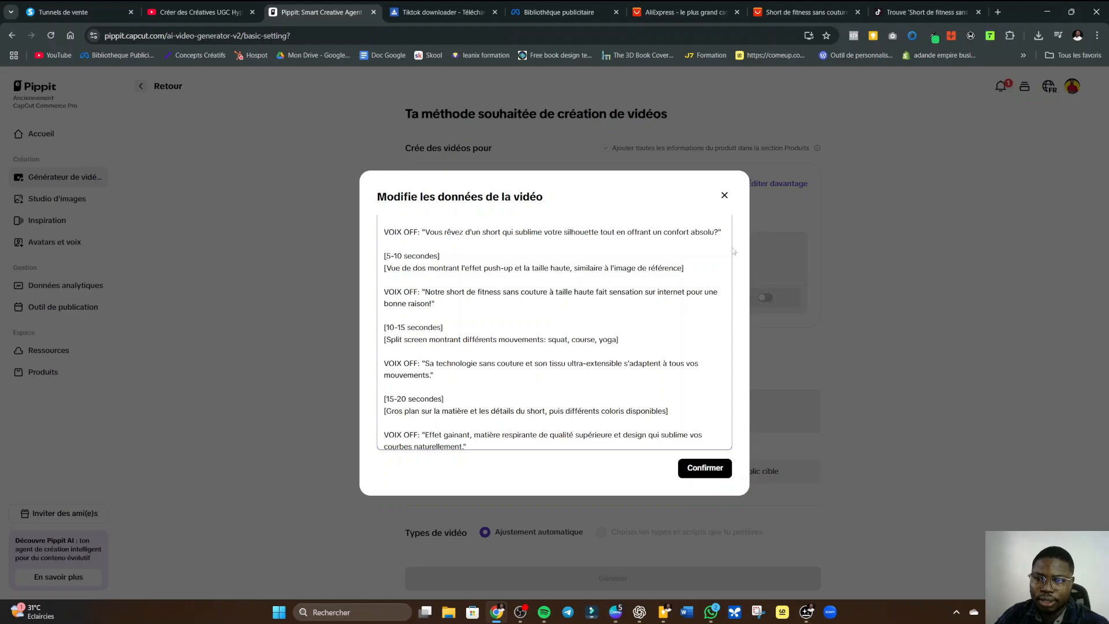
{"action": "scroll", "coordinate": [539, 252], "scroll_direction": "up", "scroll_amount": 3}
- Copy the AliExpress product title into the theme as "Short de fitness sans couture, pantalon de sport trois parties célèbre sur Internet, taille haute"
{"action": "left_click", "coordinate": [445, 242]}
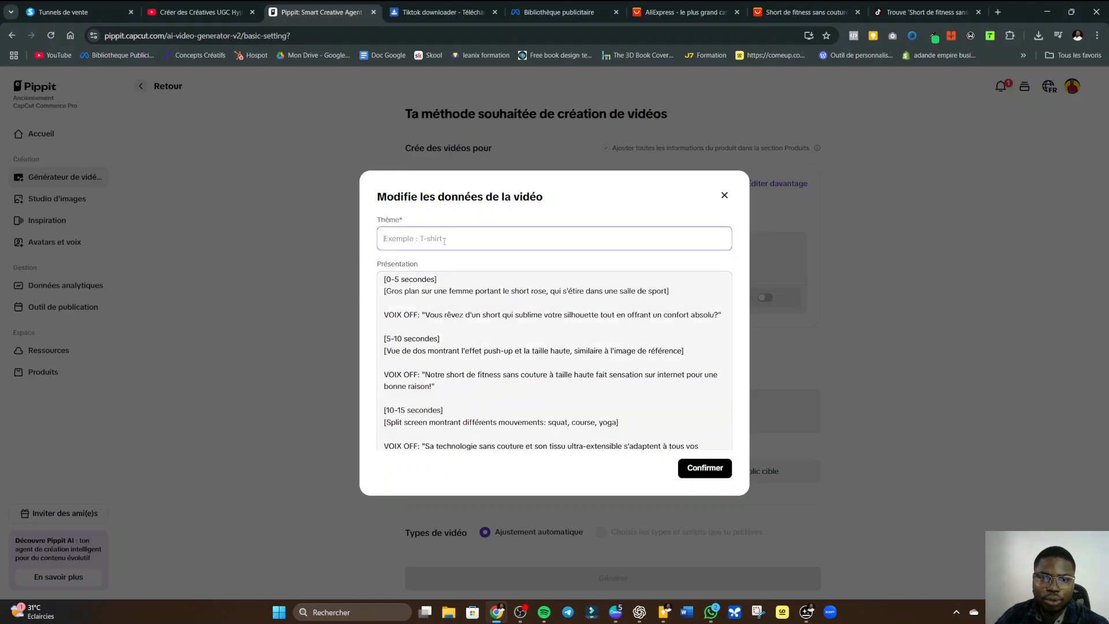
{"action": "left_click", "coordinate": [803, 12]}
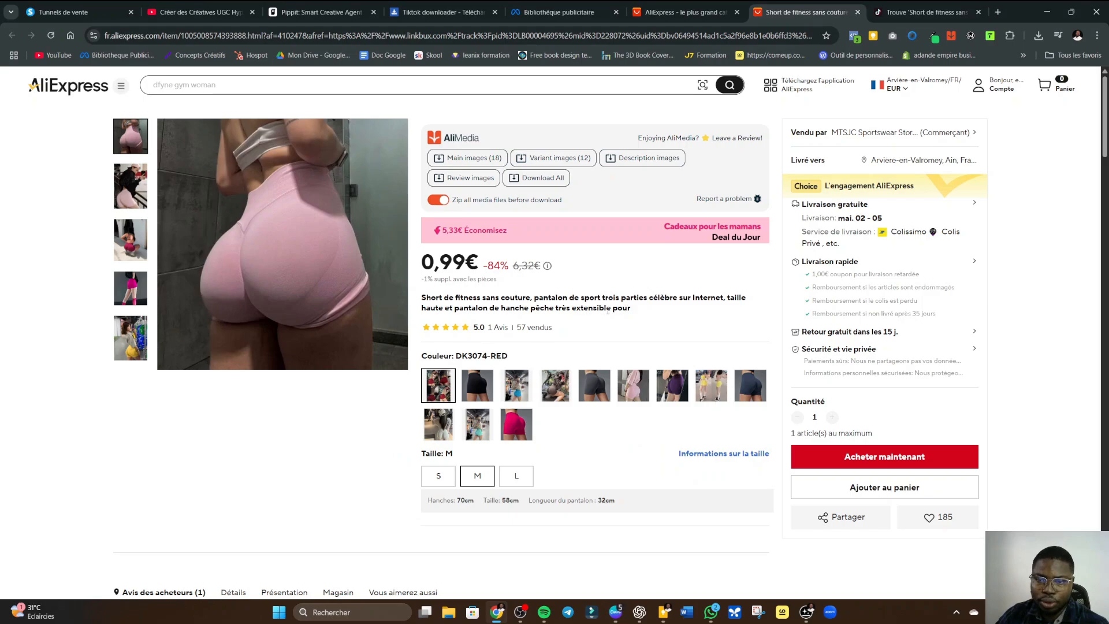
{"action": "left_click_drag", "start_coordinate": [611, 310], "coordinate": [420, 299]}
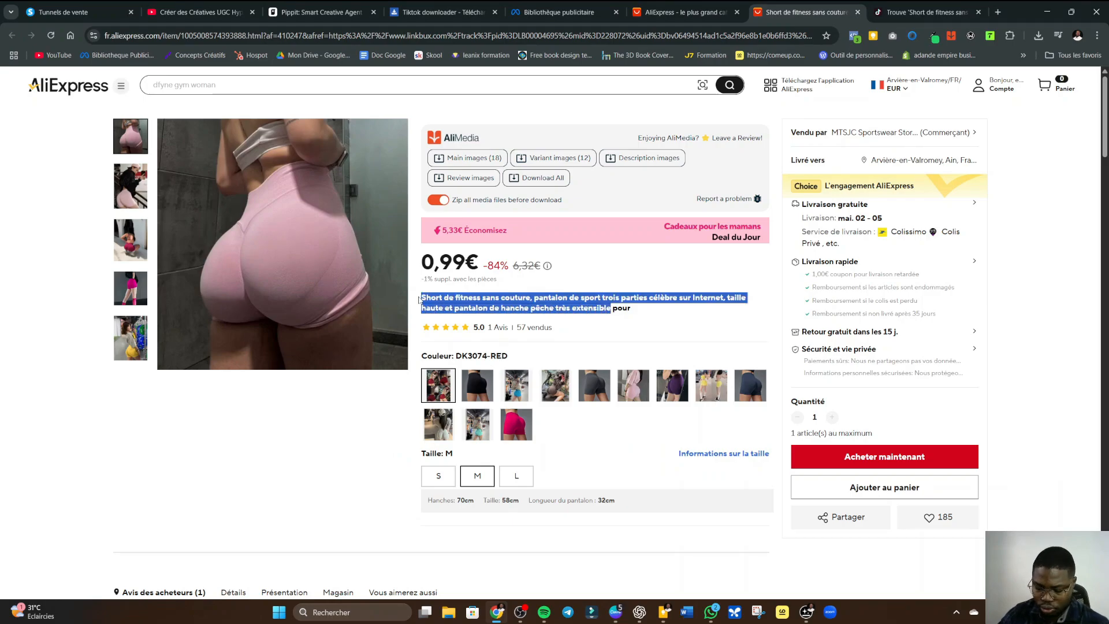
{"action": "left_click", "coordinate": [924, 12]}
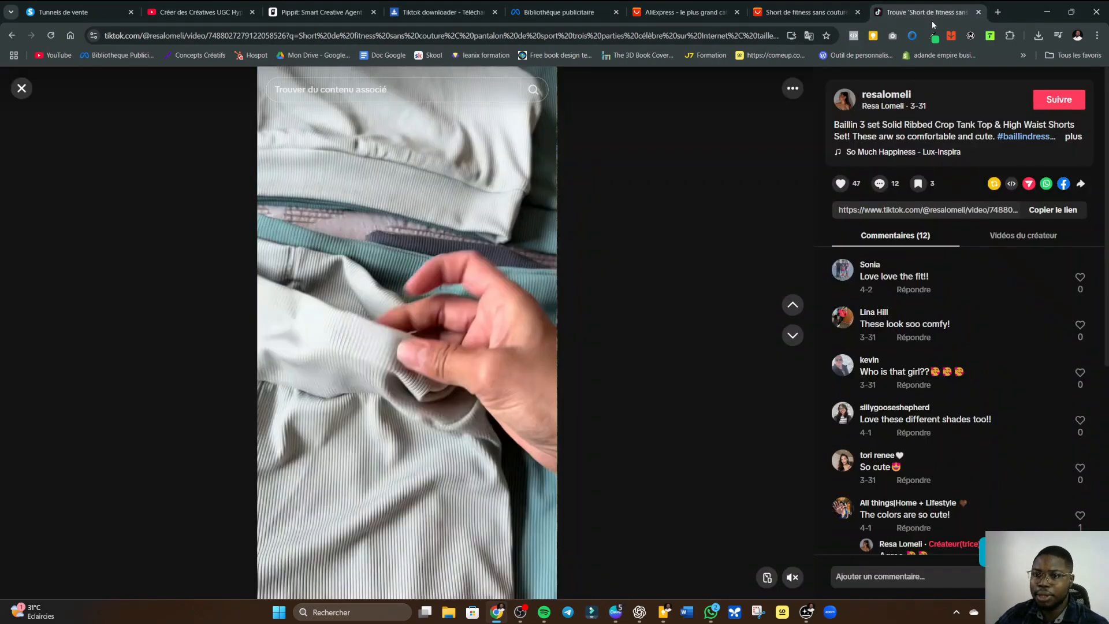
{"action": "left_click", "coordinate": [322, 12]}
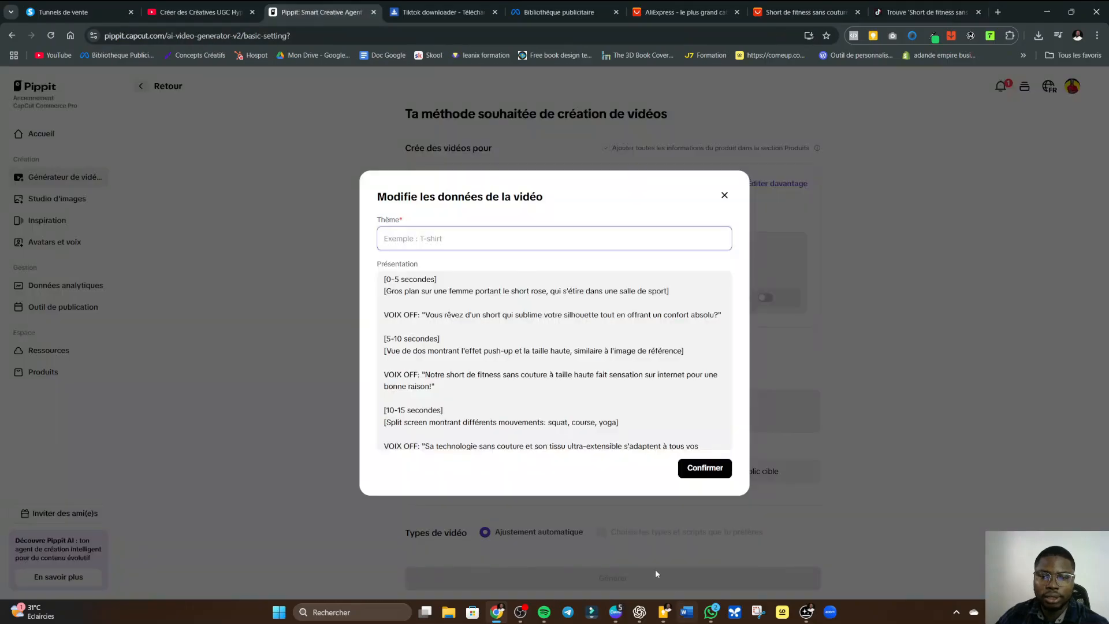
{"action": "left_click", "coordinate": [429, 238]}
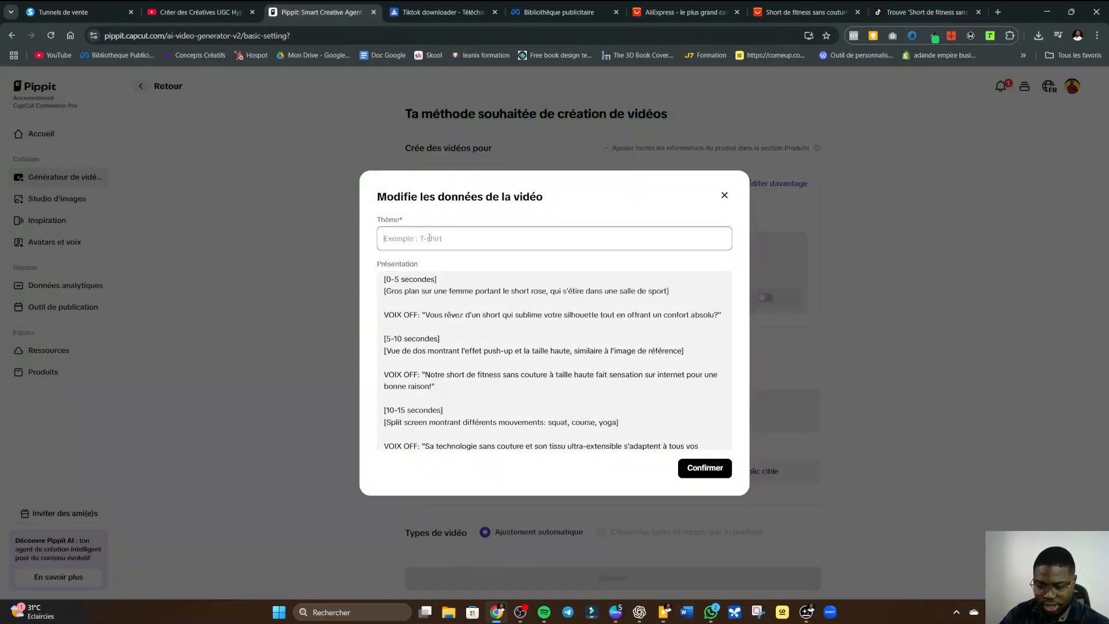
{"action": "type", "text": "Short de fitness sans couture, pantalon de sport trois parties célèbre sur Internet, taille haute et"}
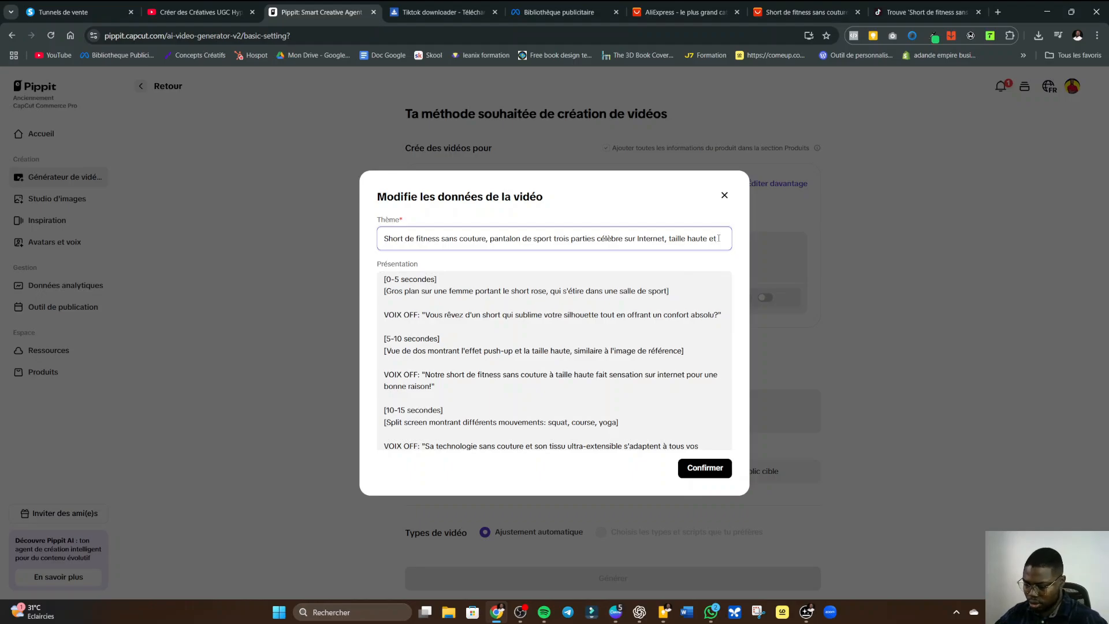
- Set the video's category to SportsEntertainment, leaving the brand name empty, and save the video details
{"action": "scroll", "coordinate": [538, 362], "scroll_direction": "down", "scroll_amount": 2}
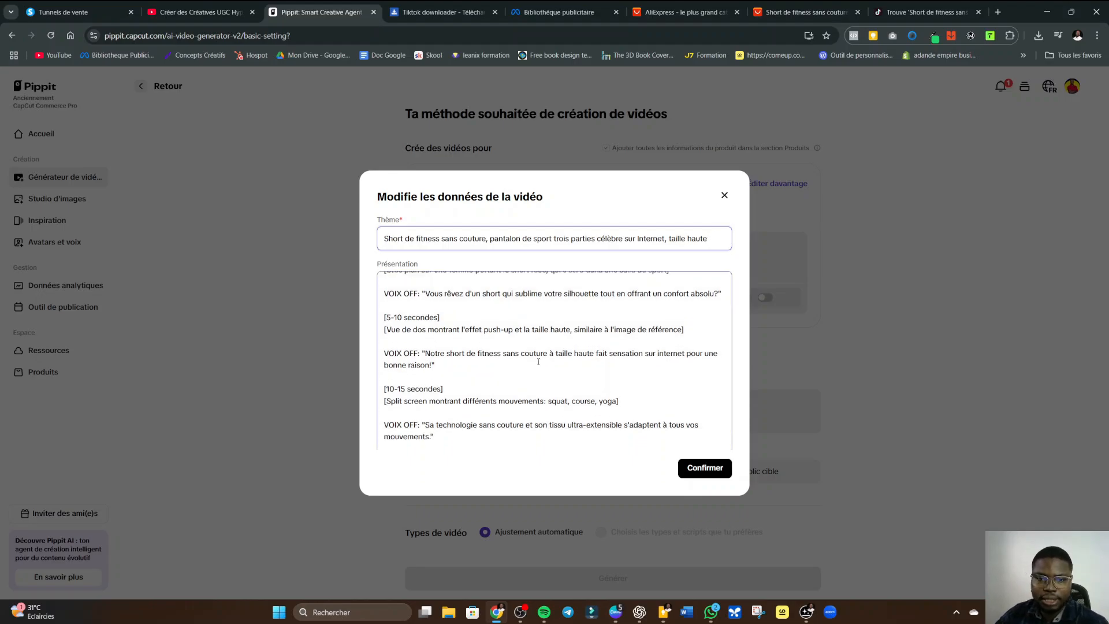
{"action": "scroll", "coordinate": [725, 386], "scroll_direction": "down", "scroll_amount": 3}
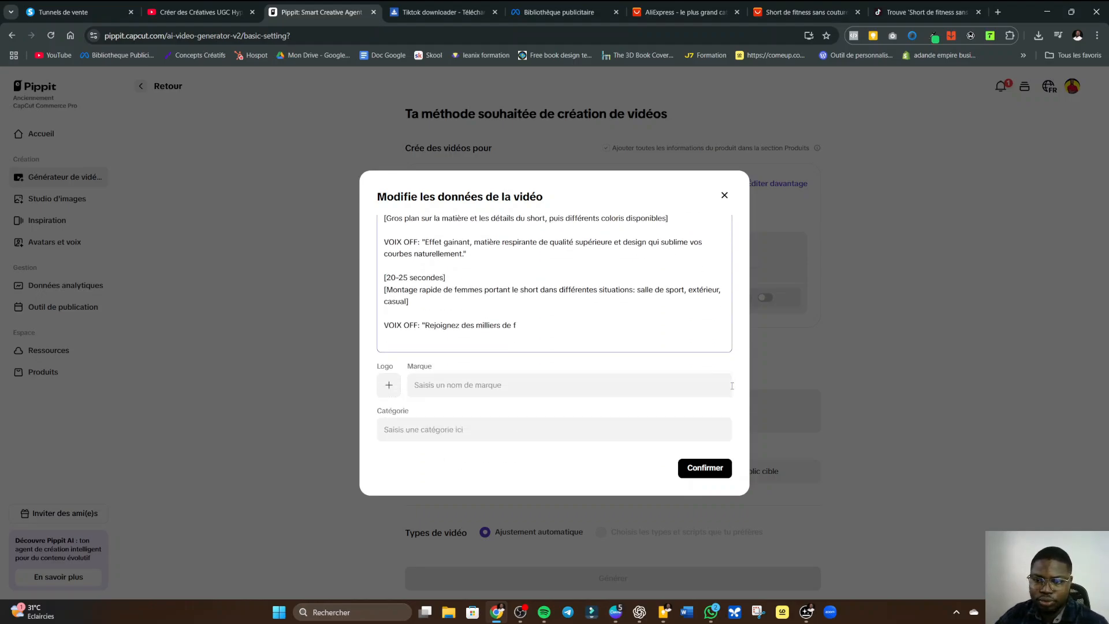
{"action": "left_click", "coordinate": [496, 385]}
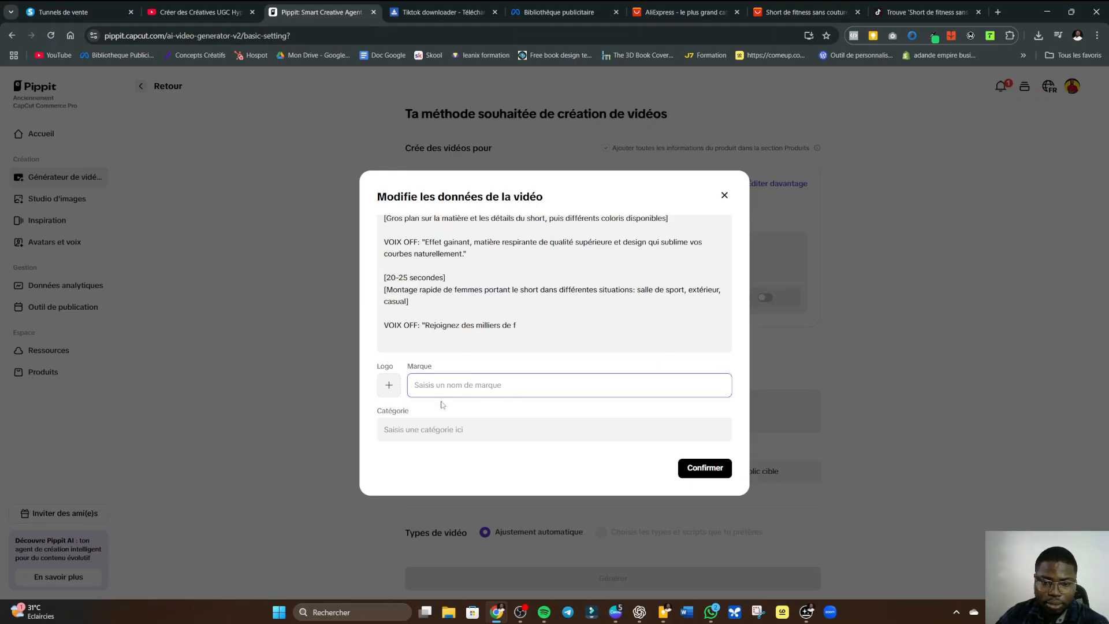
{"action": "left_click", "coordinate": [471, 421]}
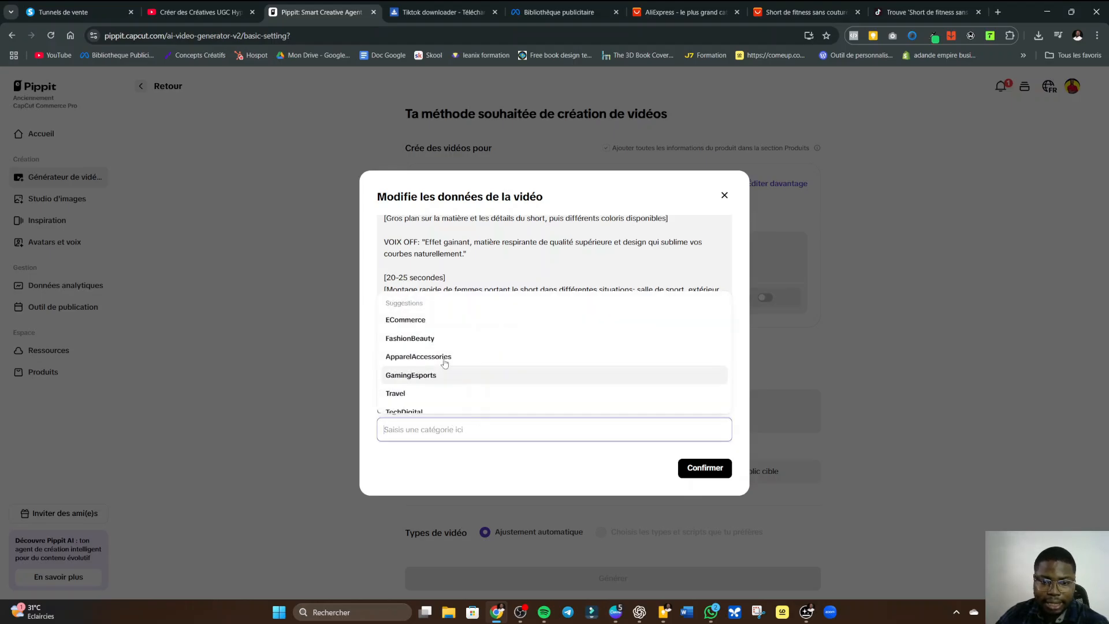
{"action": "scroll", "coordinate": [453, 375], "scroll_direction": "down", "scroll_amount": 5}
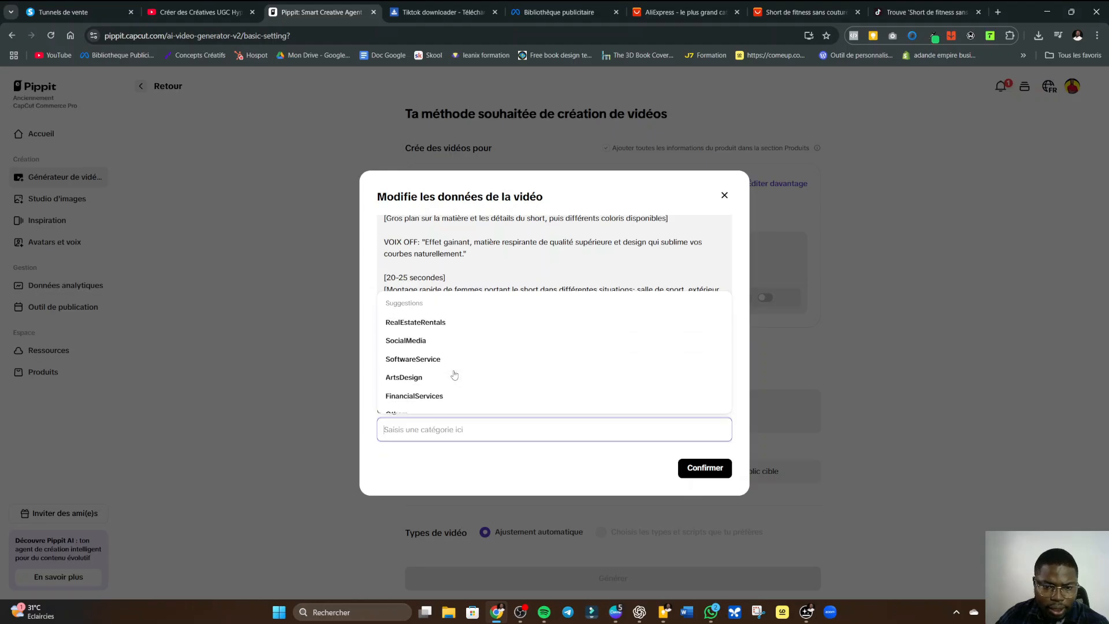
{"action": "scroll", "coordinate": [457, 381], "scroll_direction": "up", "scroll_amount": 3}
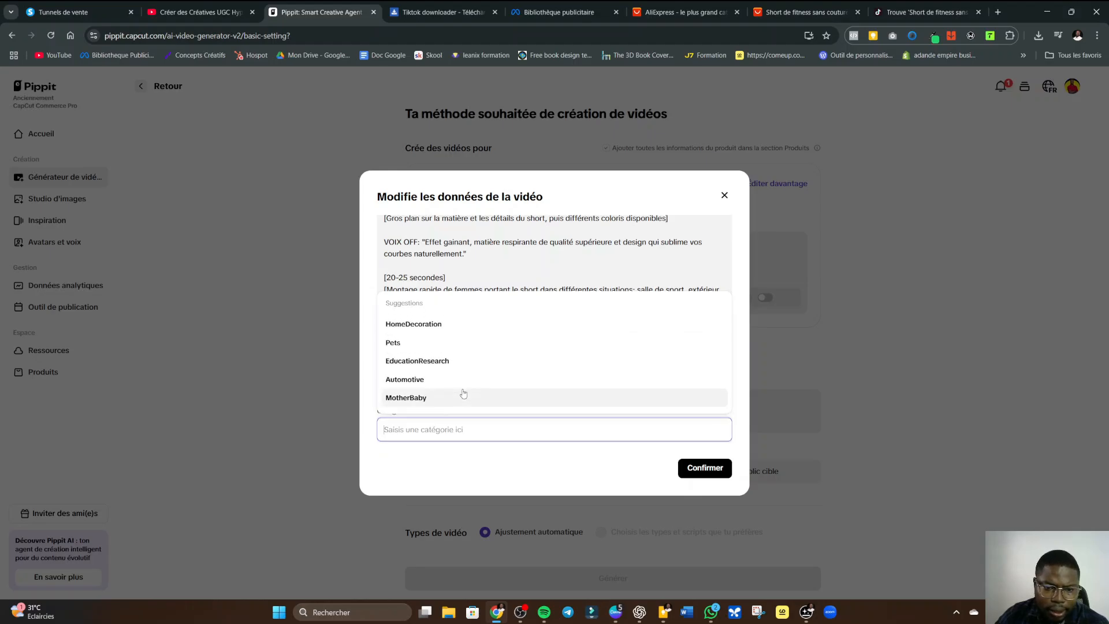
{"action": "scroll", "coordinate": [462, 393], "scroll_direction": "up", "scroll_amount": 2}
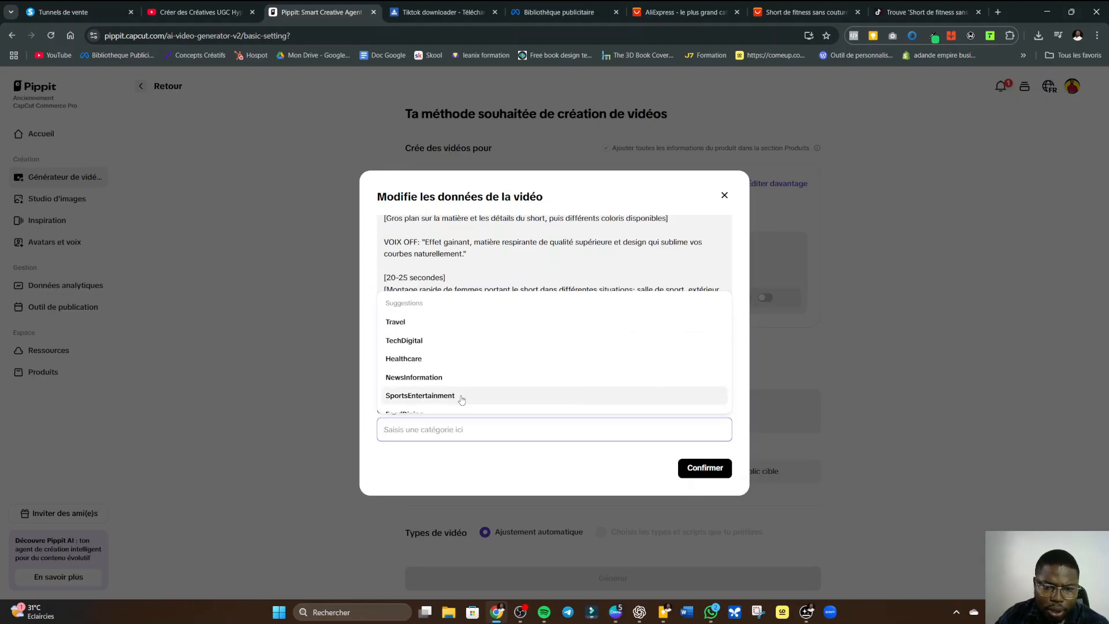
{"action": "left_click", "coordinate": [460, 395]}
{"action": "scroll", "coordinate": [552, 395], "scroll_direction": "up", "scroll_amount": 10}
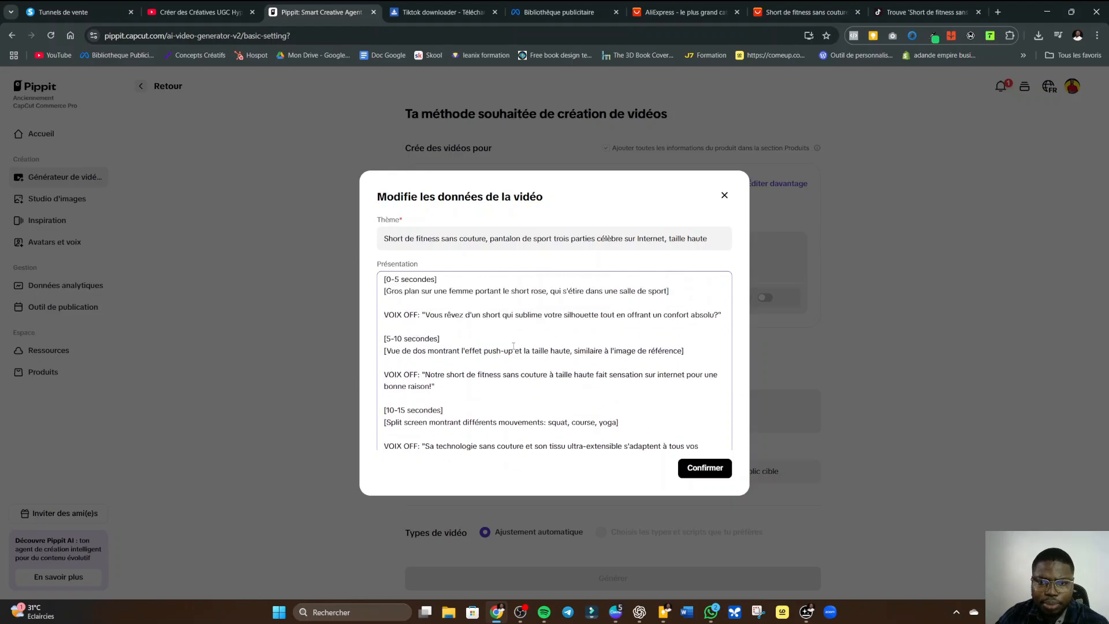
{"action": "left_click", "coordinate": [696, 471]}
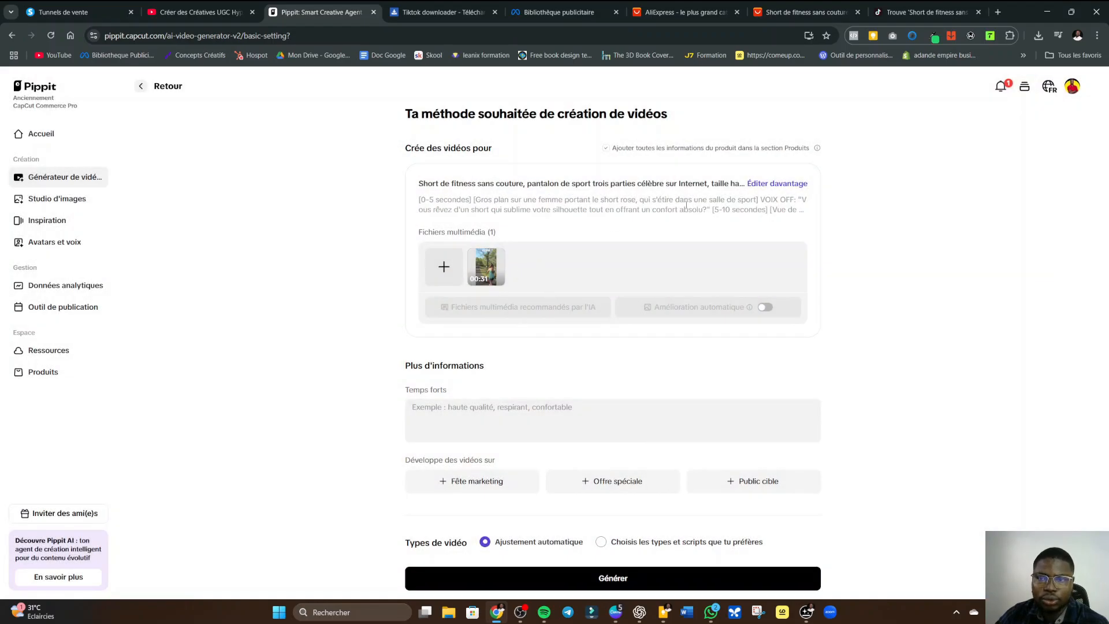
- Copy the timed script from Genspark again and paste it into Pippit as the product's highlights (Temps forts)
{"action": "scroll", "coordinate": [625, 361], "scroll_direction": "down", "scroll_amount": 2}
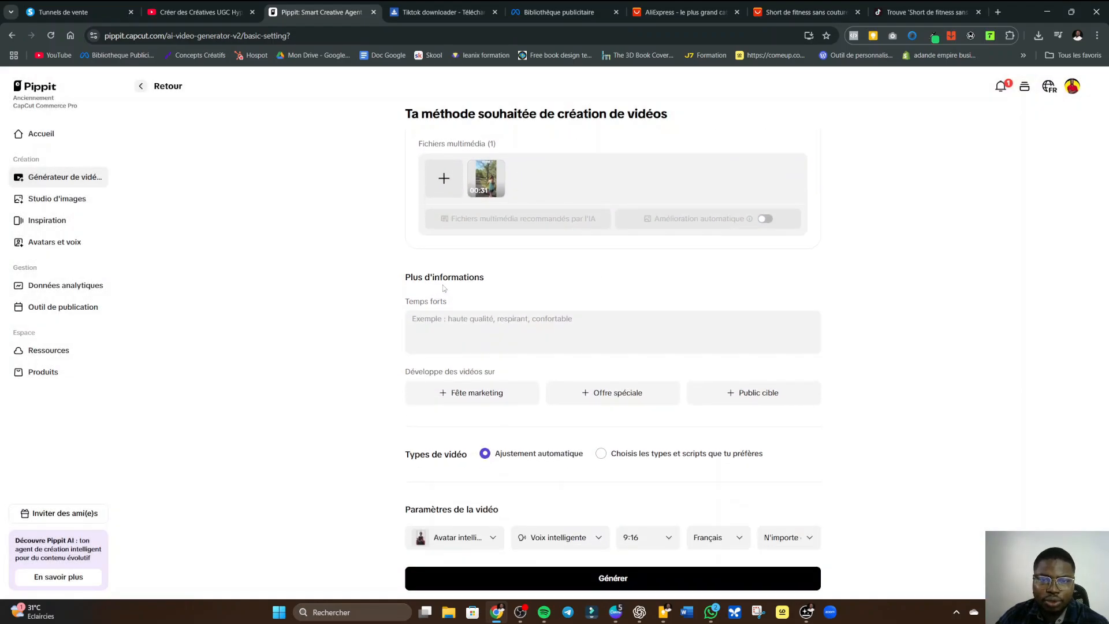
{"action": "left_click", "coordinate": [451, 323]}
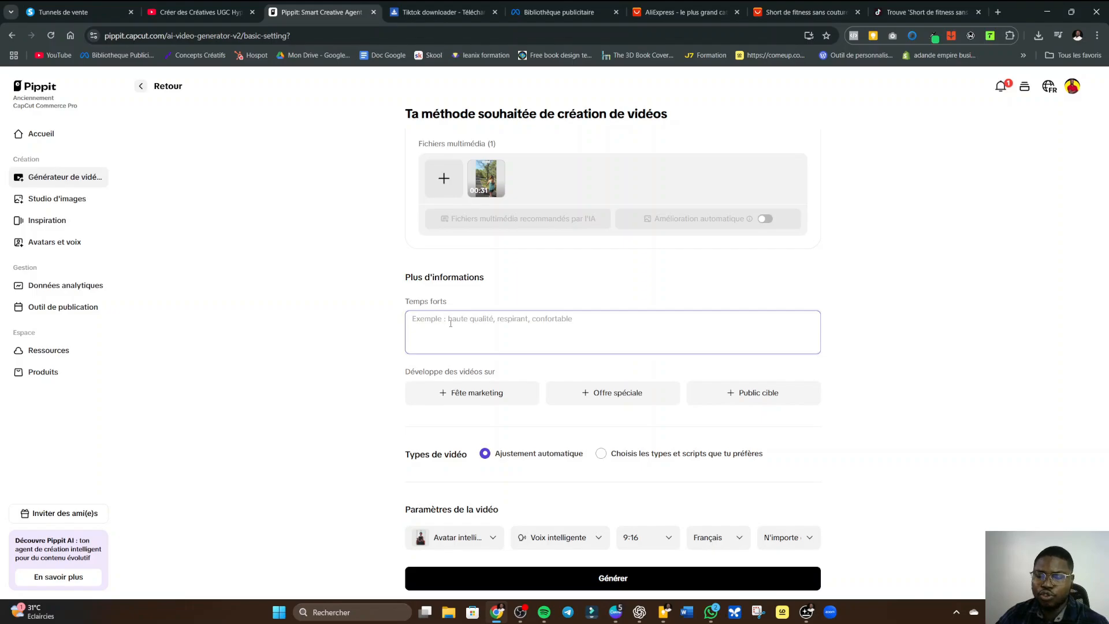
{"action": "left_click", "coordinate": [743, 575]}
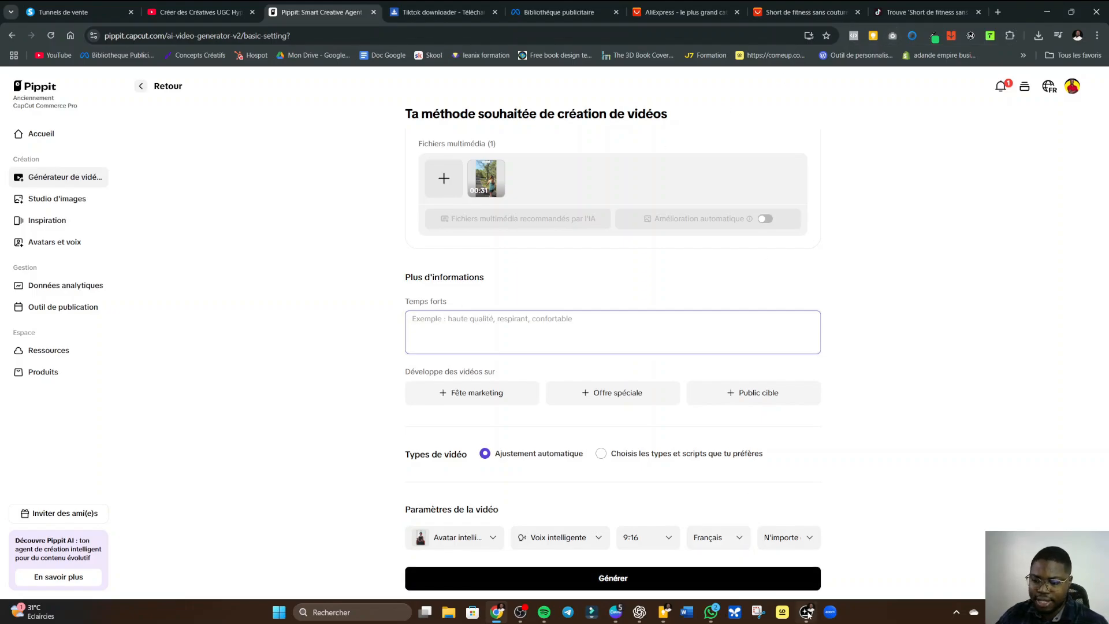
{"action": "left_click", "coordinate": [806, 611]}
{"action": "scroll", "coordinate": [546, 324], "scroll_direction": "up", "scroll_amount": 6}
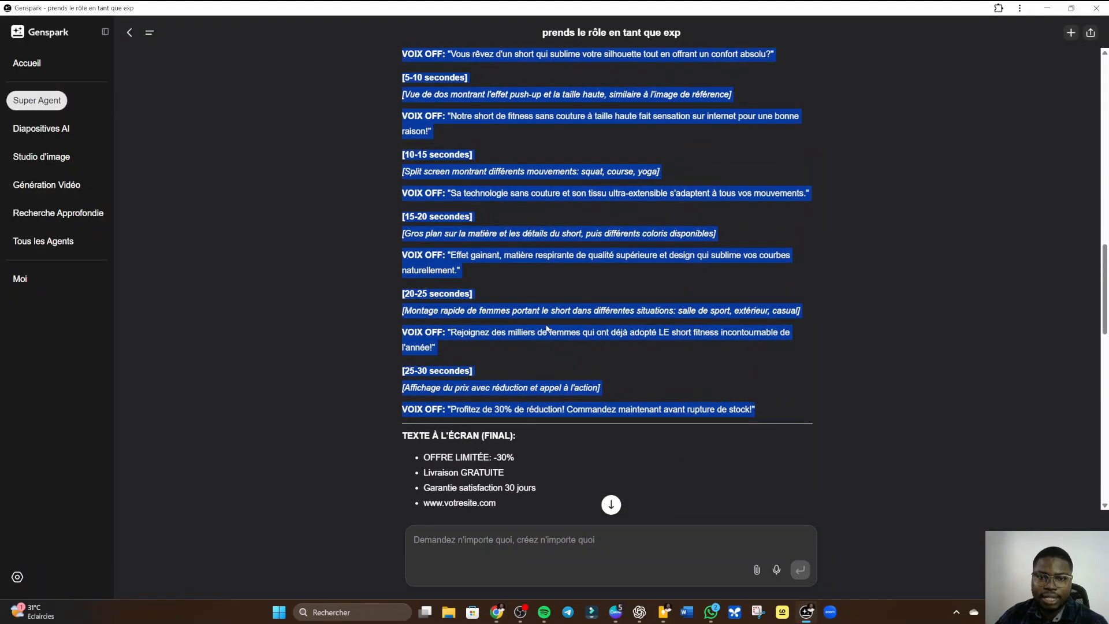
{"action": "scroll", "coordinate": [546, 328], "scroll_direction": "up", "scroll_amount": 2}
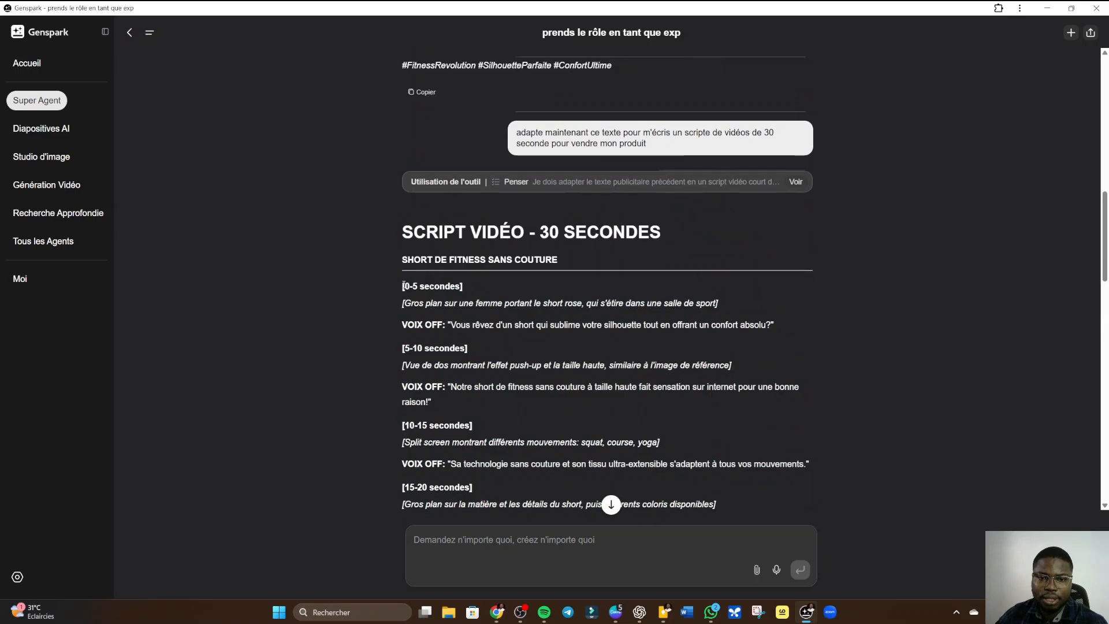
{"action": "left_click_drag", "start_coordinate": [402, 284], "coordinate": [747, 213]}
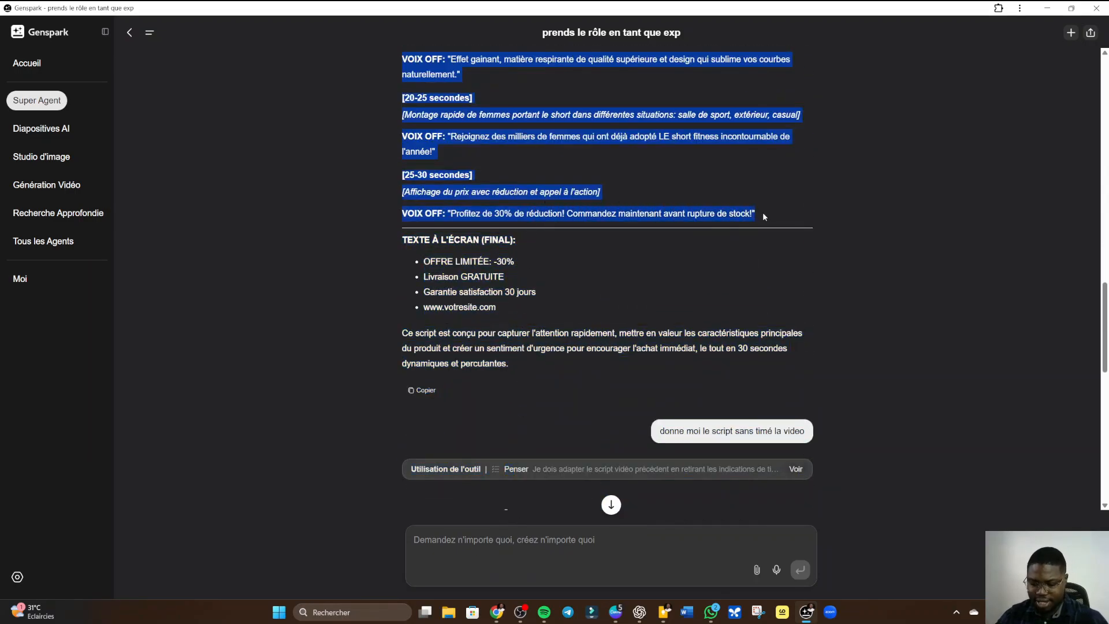
{"action": "key", "text": "alt+Tab"}
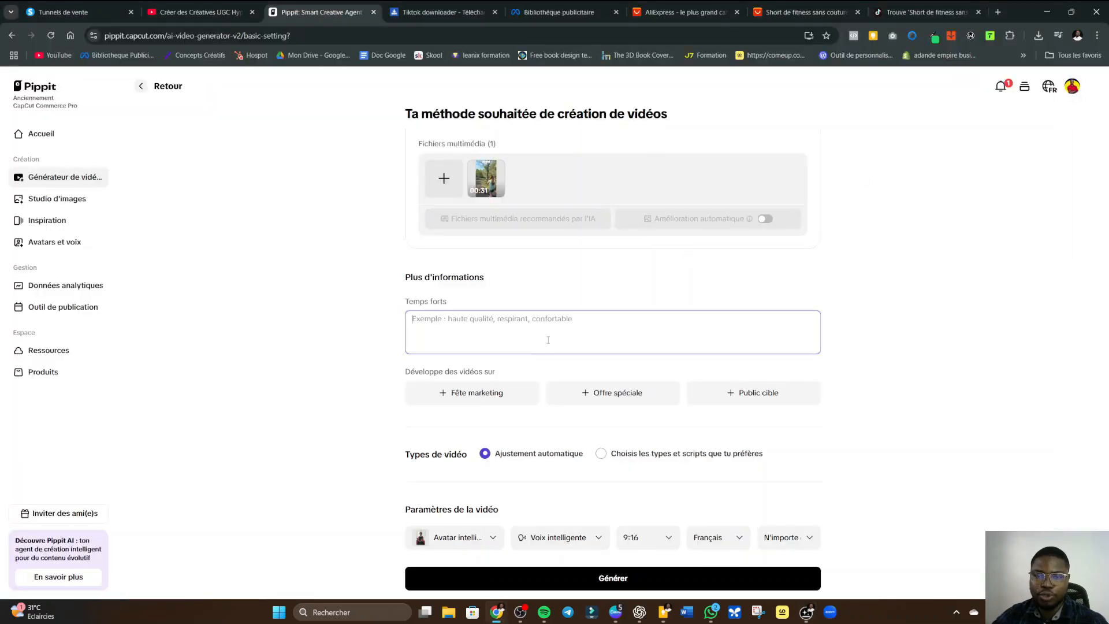
{"action": "key", "text": "ctrl+v"}
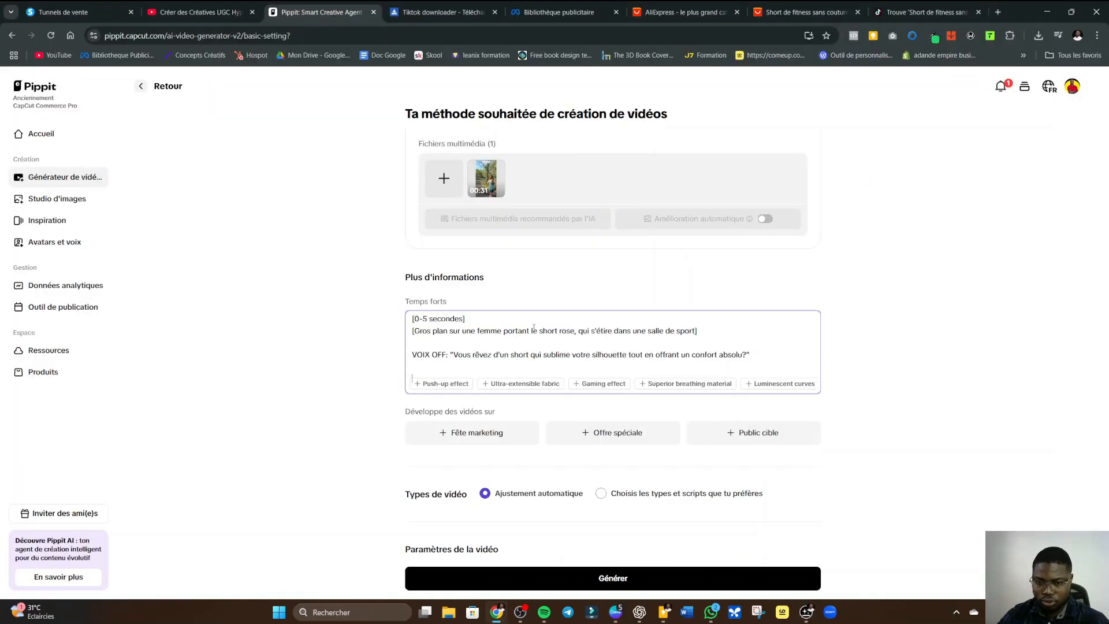
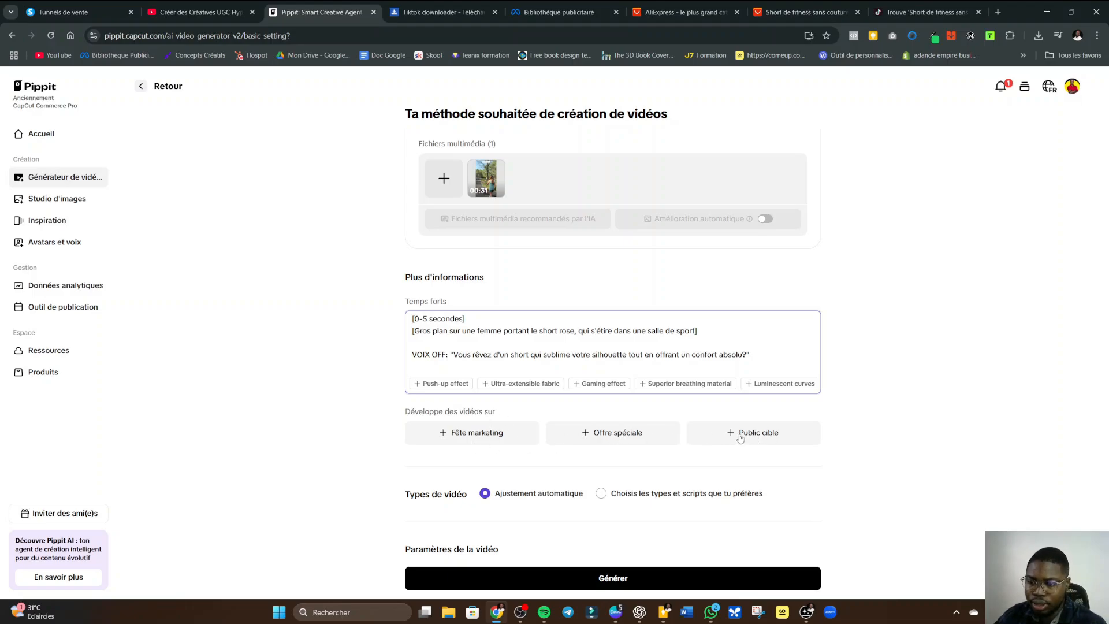
- Add a special offer section to the video information and remove it again
{"action": "left_click", "coordinate": [622, 436]}
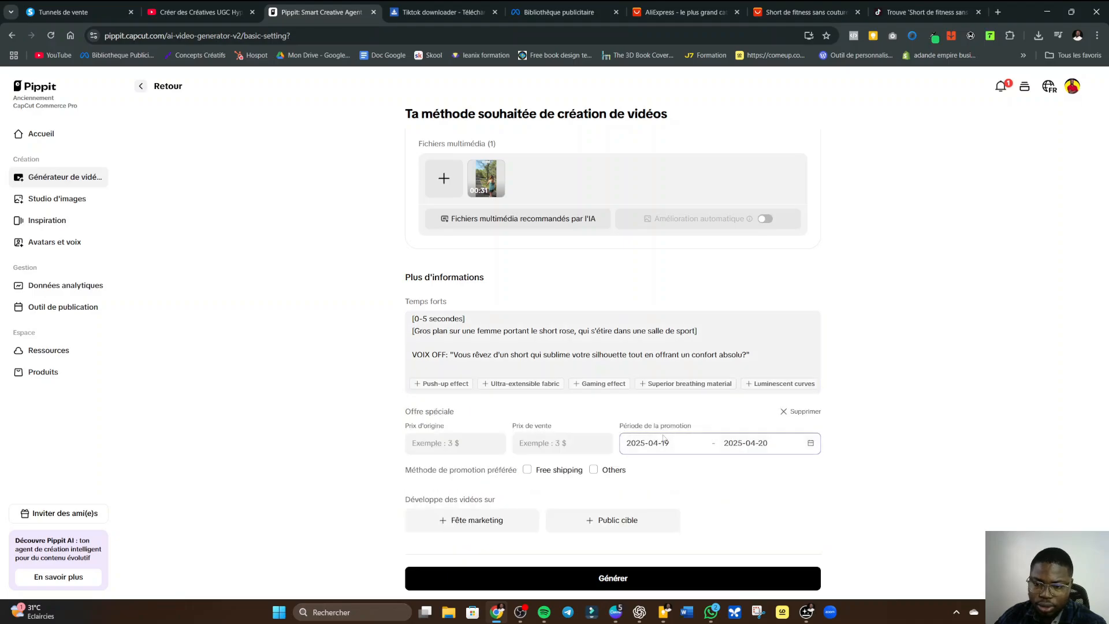
{"action": "left_click", "coordinate": [783, 411]}
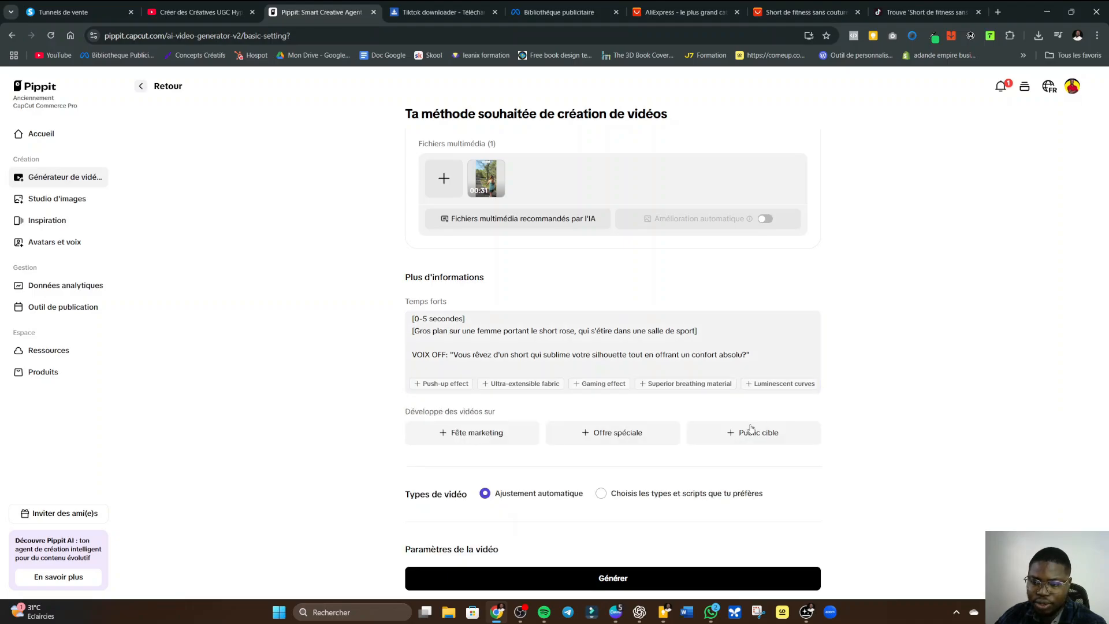
- Add a target audience (Public cible) section to the video information and set it to Fitness enthusiasts
{"action": "left_click", "coordinate": [752, 433]}
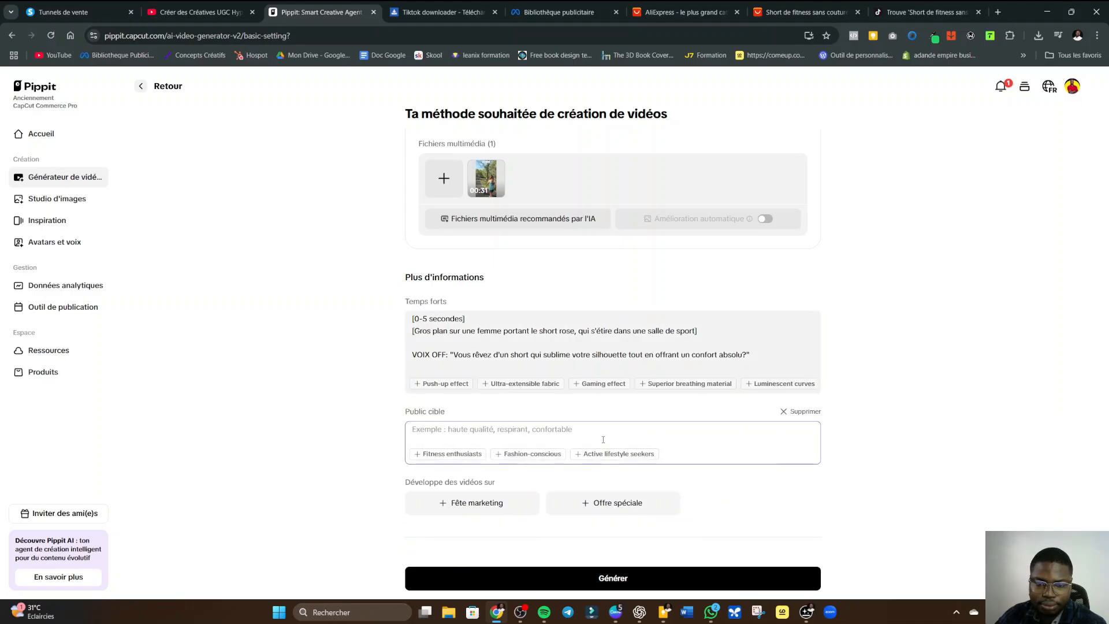
{"action": "left_click", "coordinate": [456, 453]}
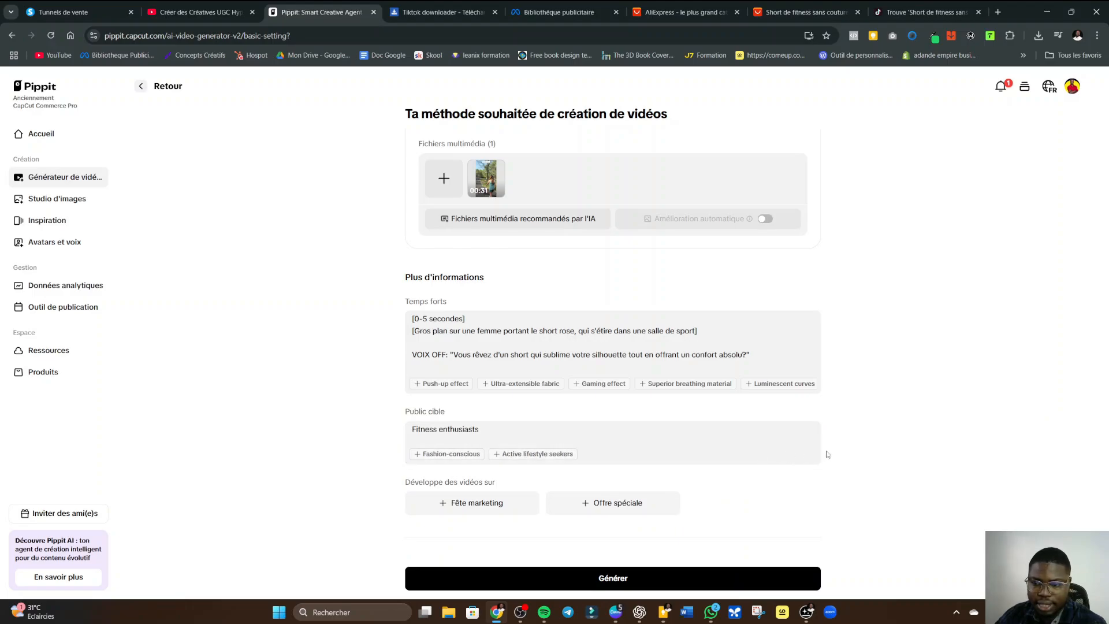
{"action": "scroll", "coordinate": [679, 494], "scroll_direction": "up", "scroll_amount": 2}
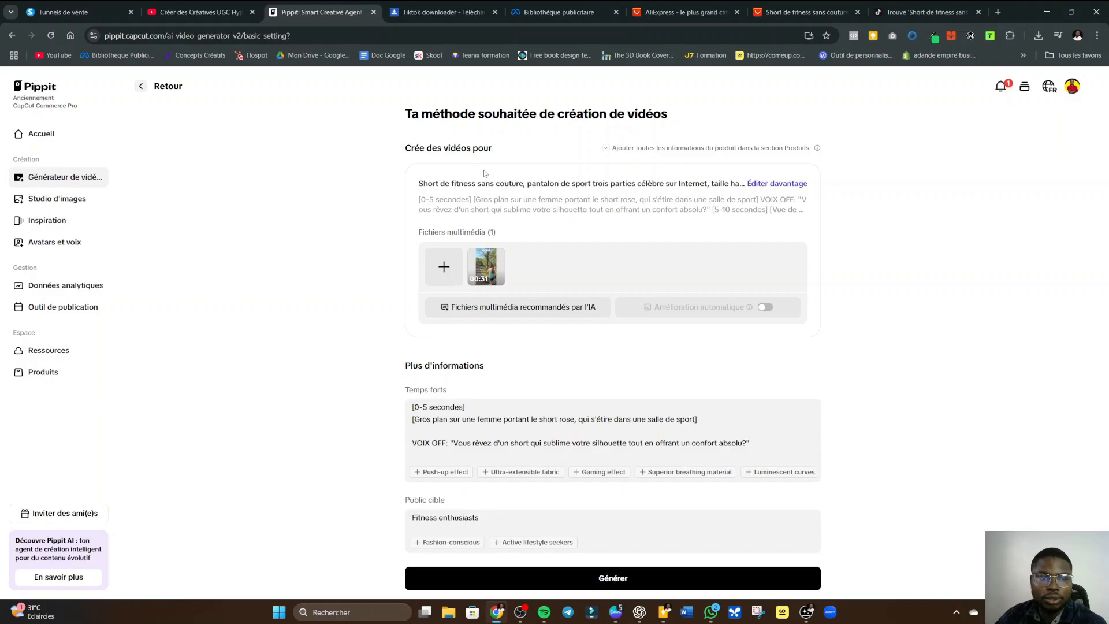
- Look through the voice library filtered to Femme voices and close it without choosing a voice
{"action": "scroll", "coordinate": [484, 173], "scroll_direction": "down", "scroll_amount": 3}
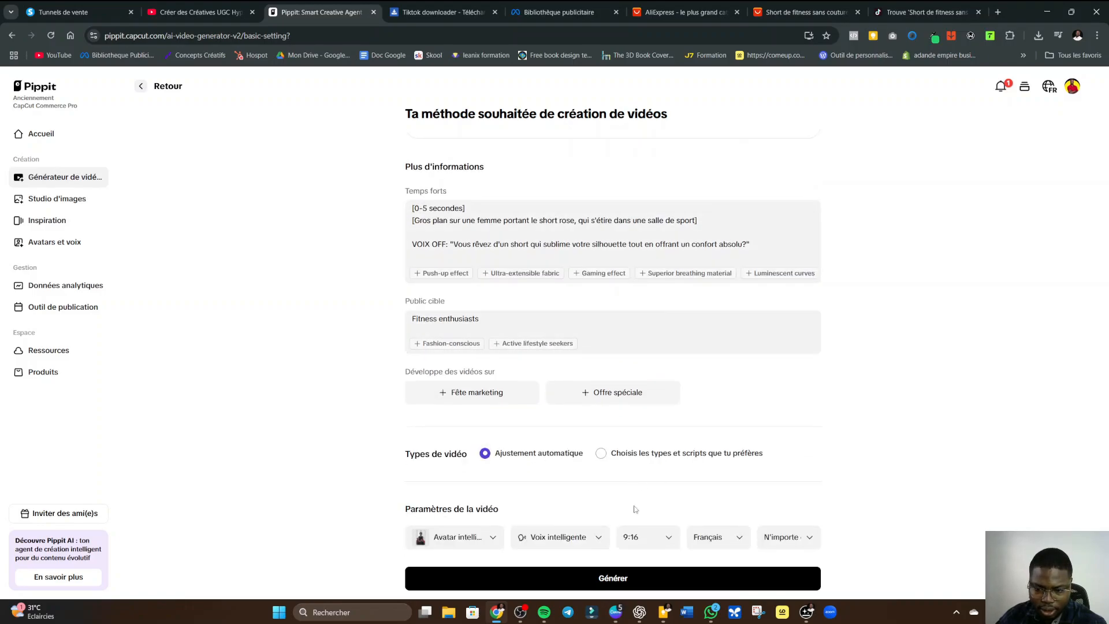
{"action": "left_click", "coordinate": [575, 537]}
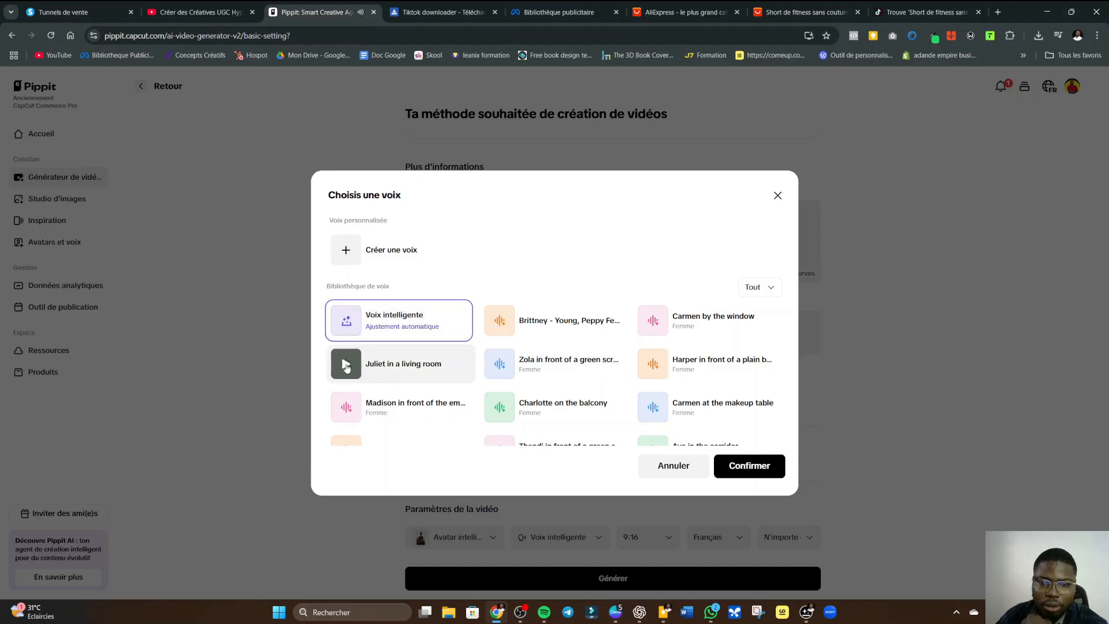
{"action": "left_click", "coordinate": [778, 291]}
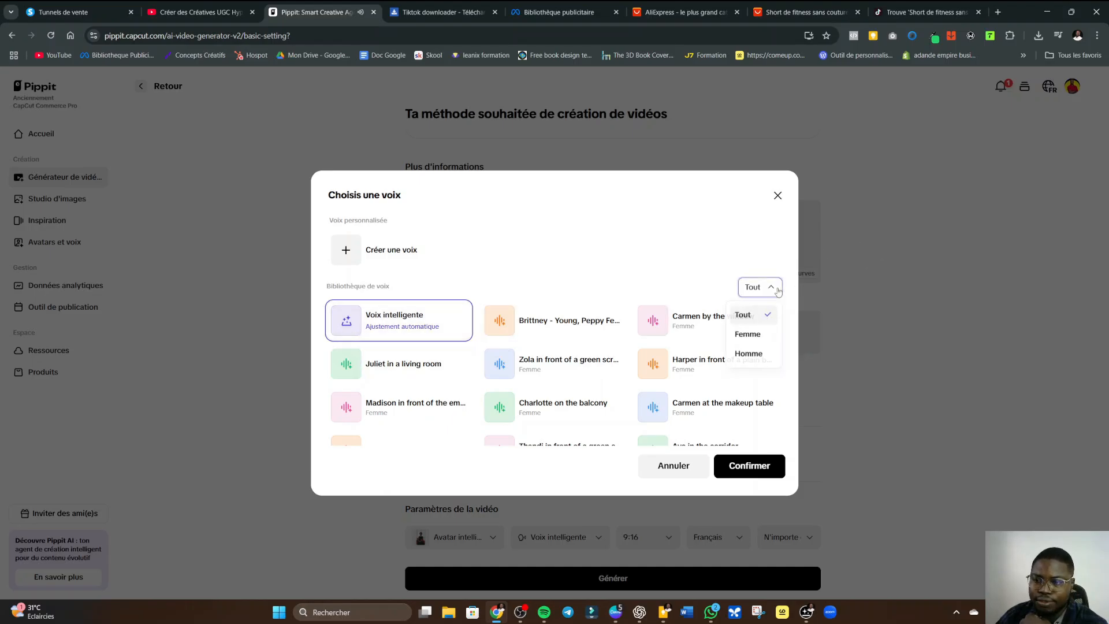
{"action": "left_click", "coordinate": [747, 334]}
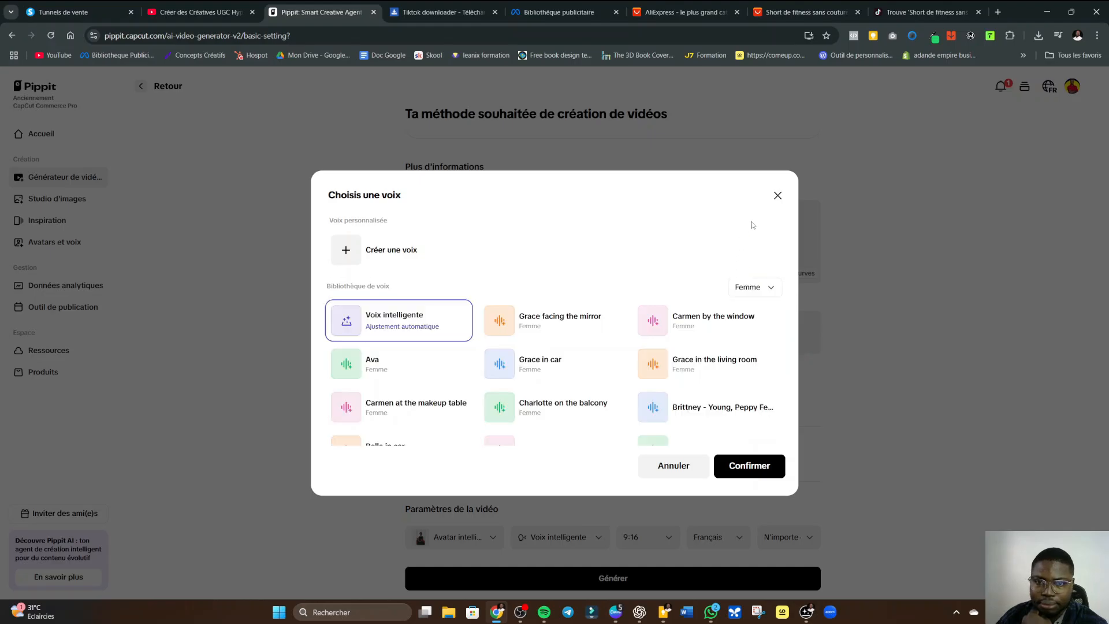
{"action": "left_click", "coordinate": [778, 196]}
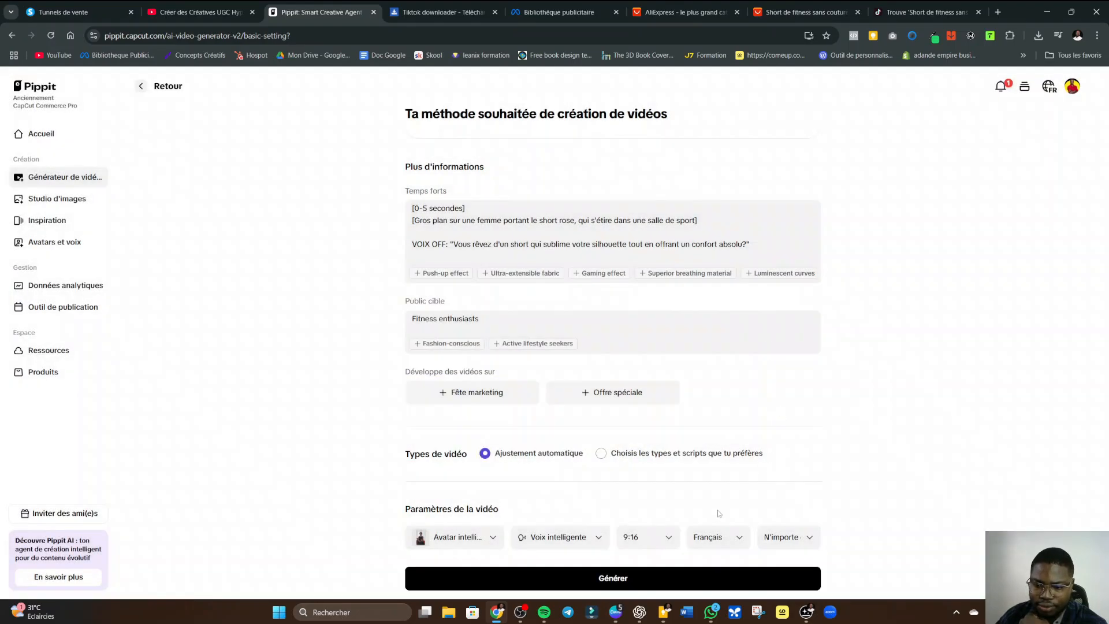
- Select Français as the video's language
{"action": "left_click", "coordinate": [724, 540]}
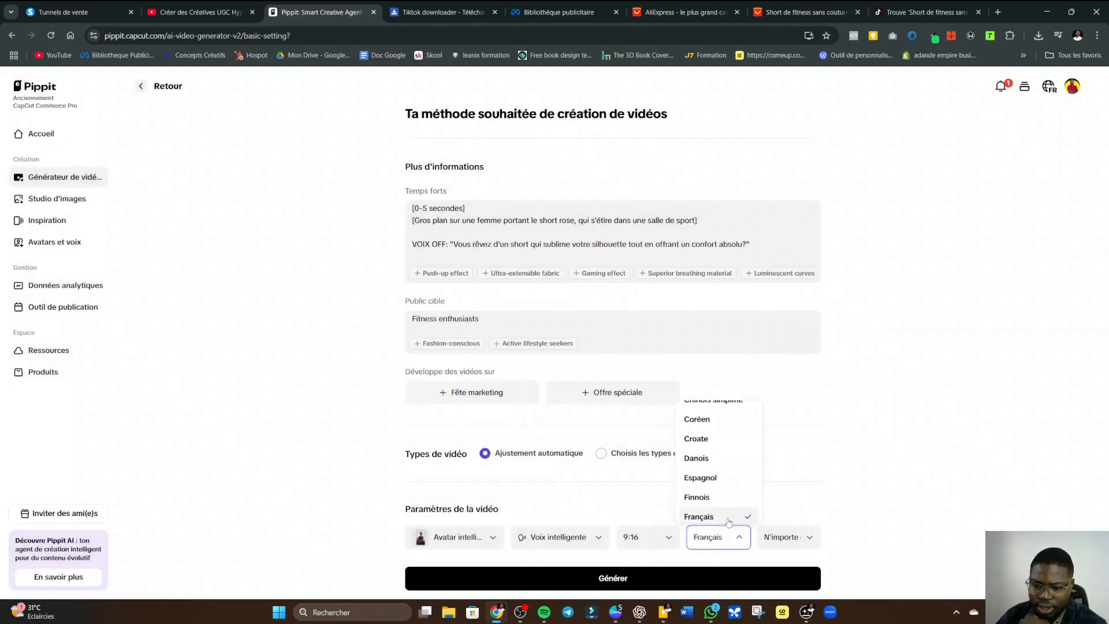
{"action": "left_click", "coordinate": [728, 517]}
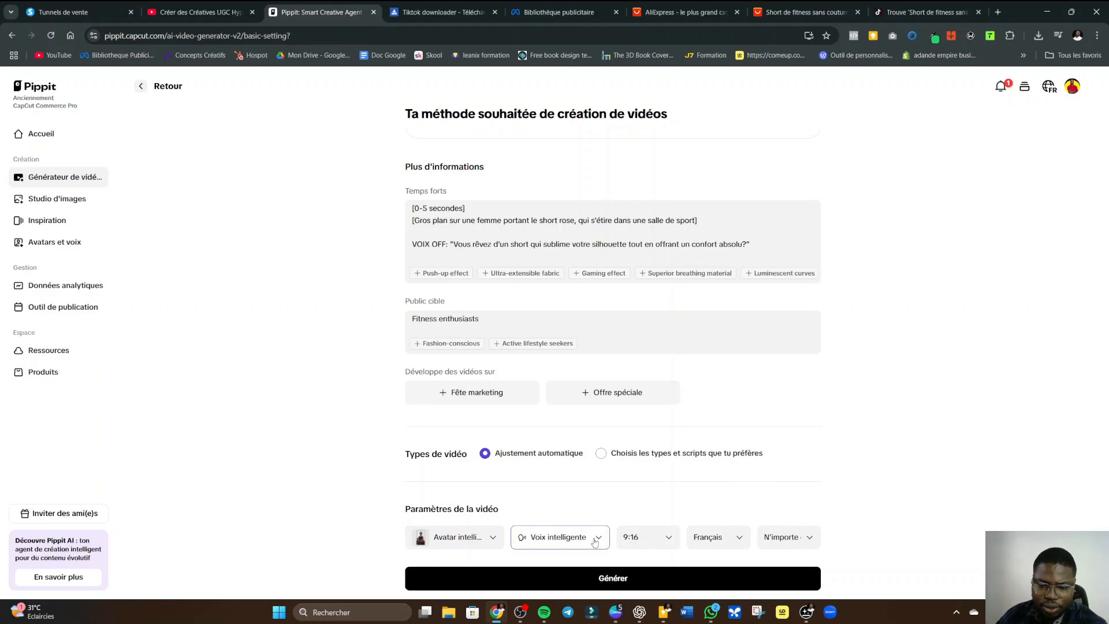
- Open the video's avatar selection and browse the recommended Femme and Sportif avatars
{"action": "left_click", "coordinate": [492, 537]}
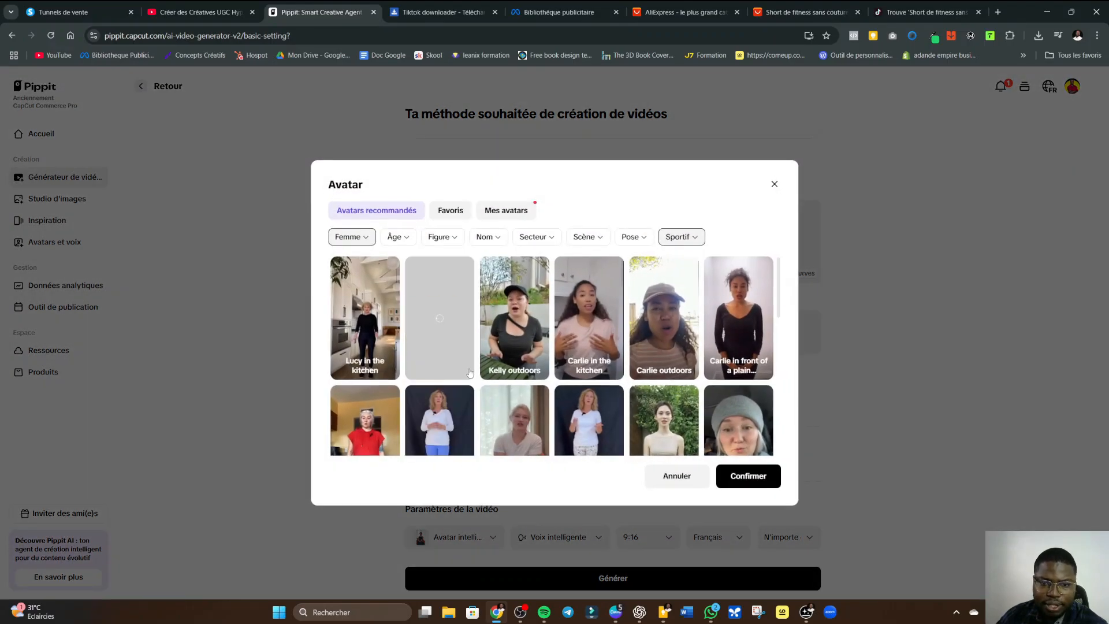
{"action": "mouse_move", "coordinate": [463, 328]}
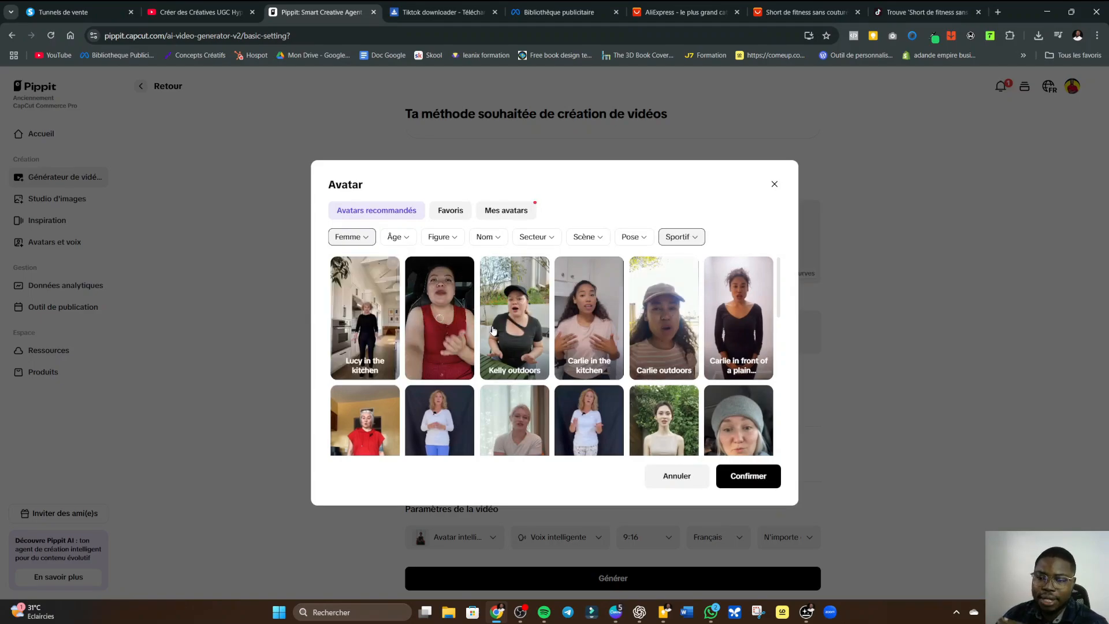
{"action": "scroll", "coordinate": [505, 334], "scroll_direction": "down", "scroll_amount": 2}
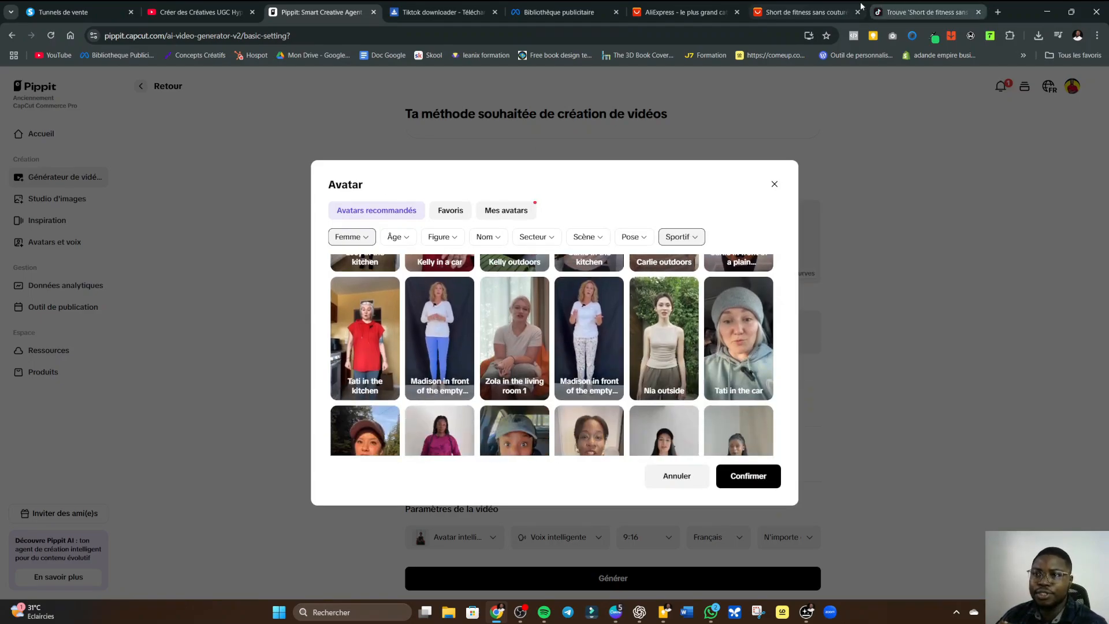
- Switch to the TikTok video of the three-piece set, replay it from the beginning, and return to Pippit's avatar selection
{"action": "left_click", "coordinate": [916, 13]}
{"action": "mouse_move", "coordinate": [453, 588]}
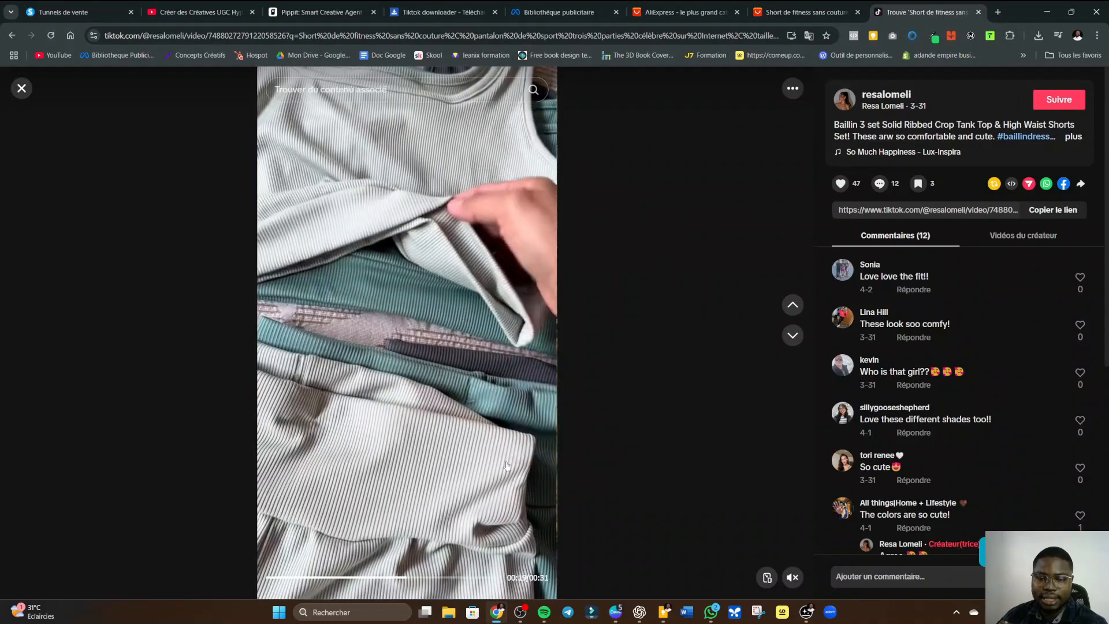
{"action": "left_click", "coordinate": [272, 577]}
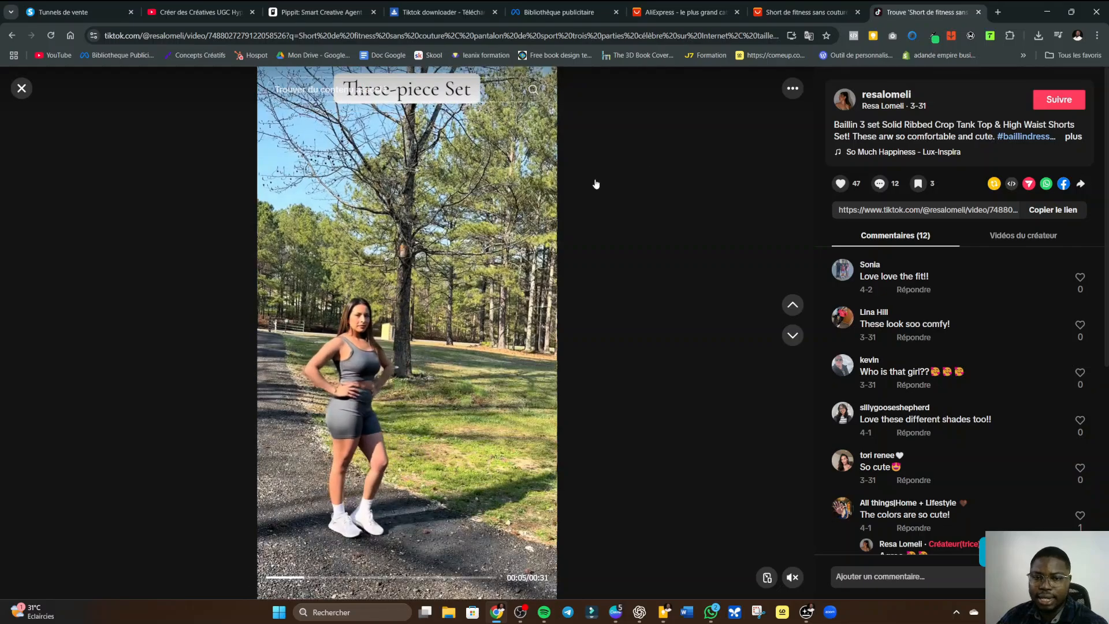
{"action": "left_click", "coordinate": [315, 12]}
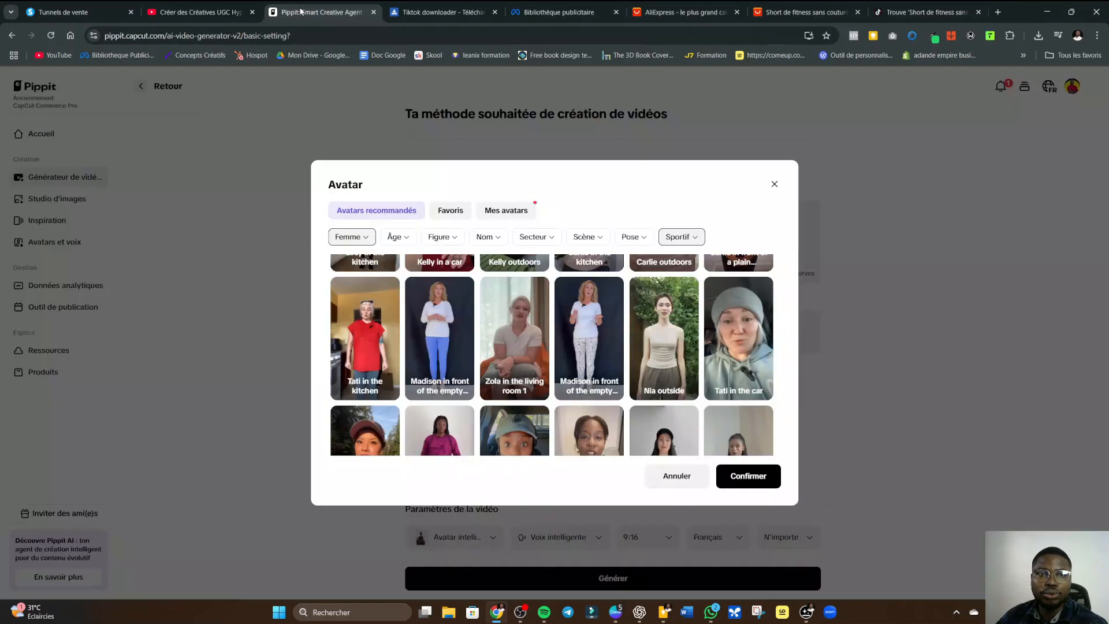
- Browse the remaining recommended avatars and filter them by the age Personne d'âge mûr
{"action": "scroll", "coordinate": [572, 358], "scroll_direction": "down", "scroll_amount": 5}
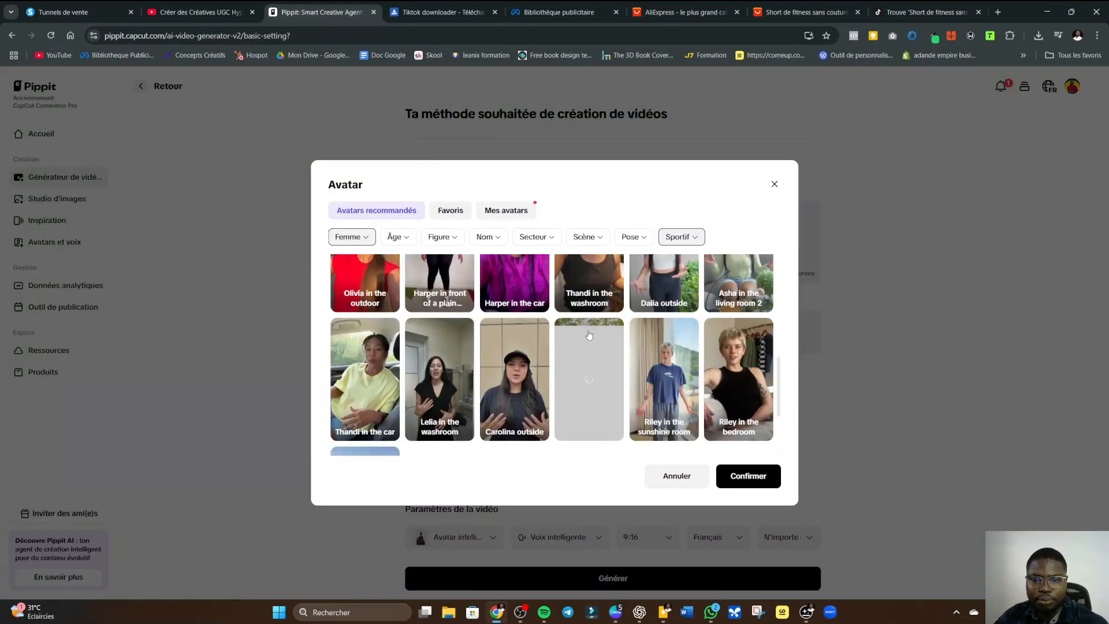
{"action": "scroll", "coordinate": [601, 349], "scroll_direction": "down", "scroll_amount": 2}
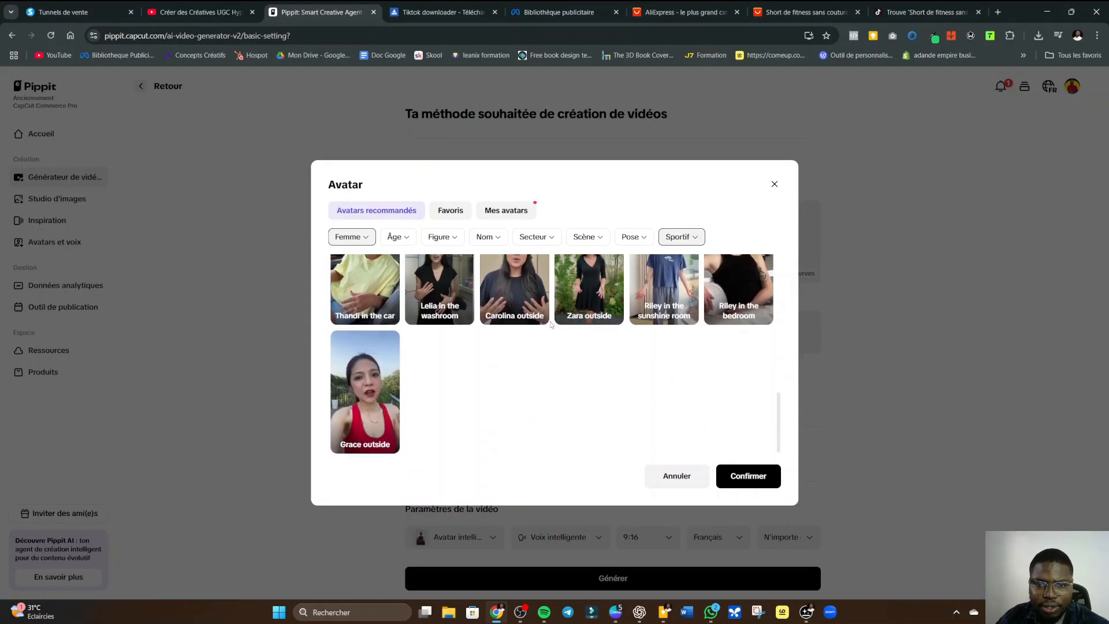
{"action": "left_click", "coordinate": [392, 237]}
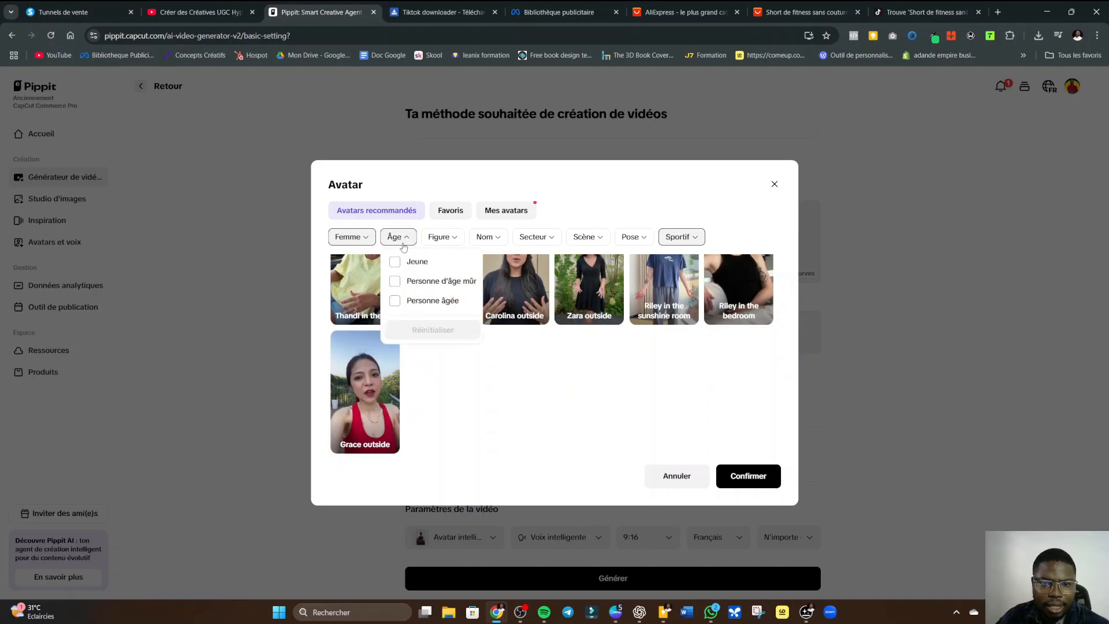
{"action": "left_click", "coordinate": [395, 282]}
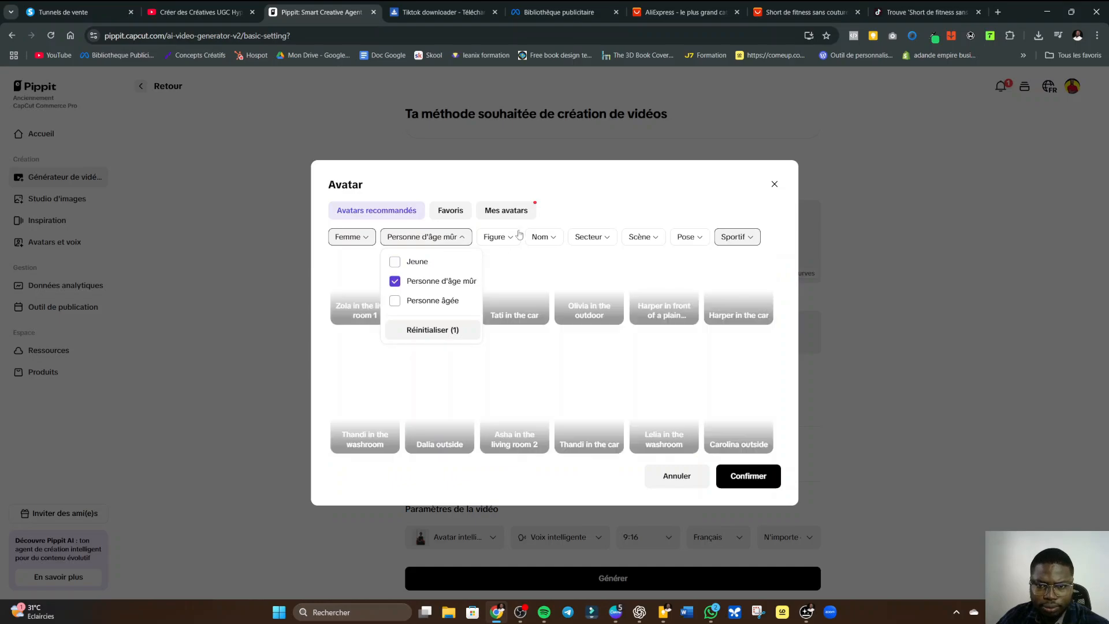
{"action": "left_click", "coordinate": [612, 197]}
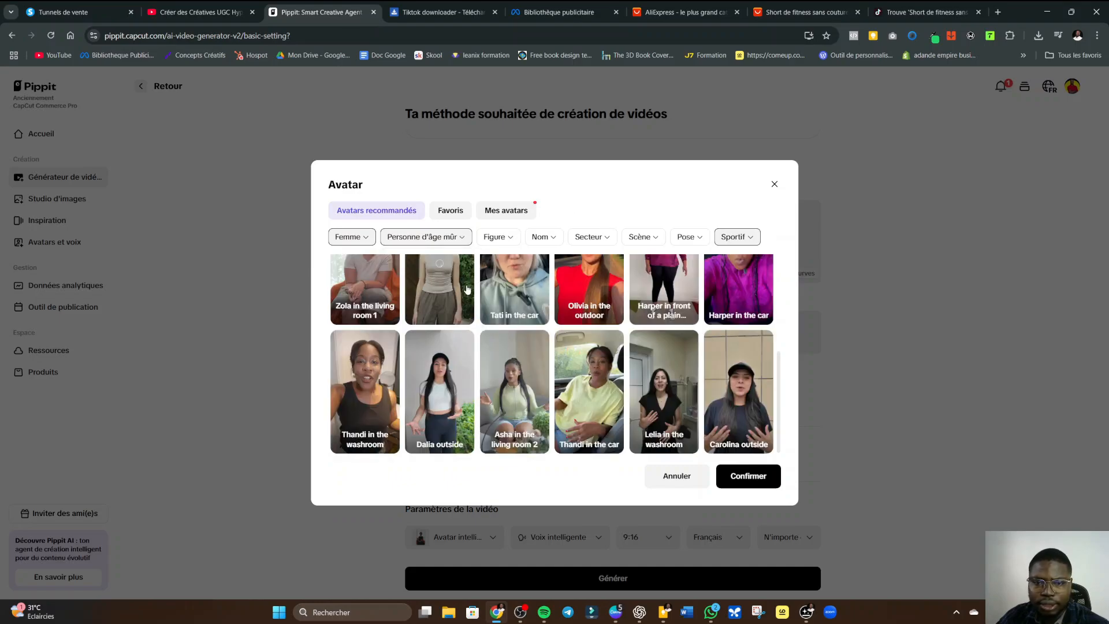
- Examine the avatar filter options for style, figure, name, sector, scene and pose without changing any of them
{"action": "left_click", "coordinate": [749, 240]}
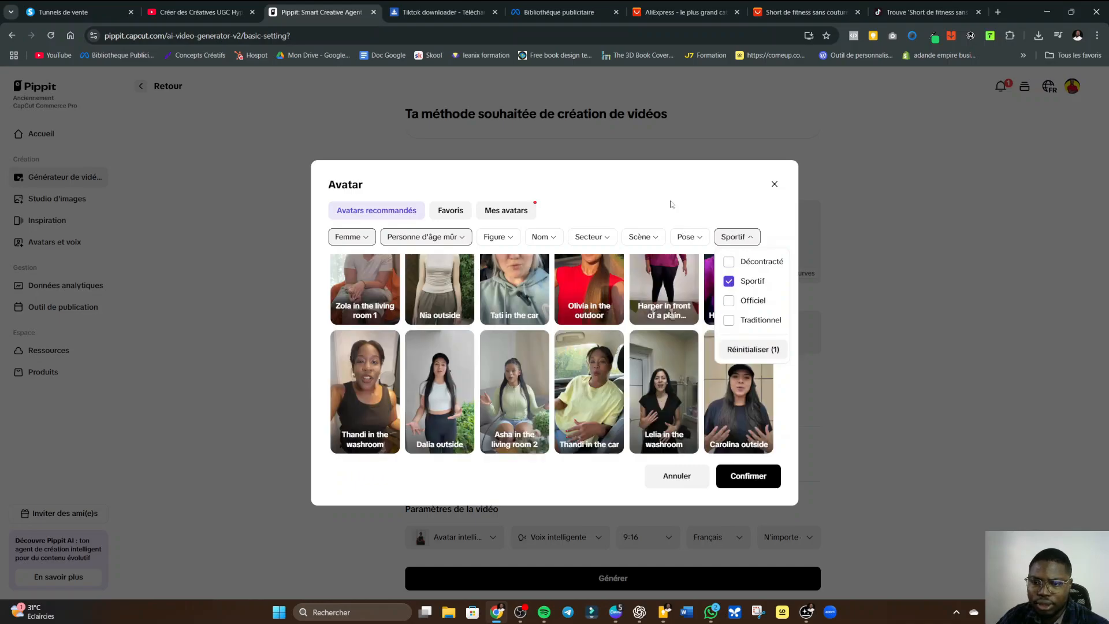
{"action": "left_click", "coordinate": [689, 214]}
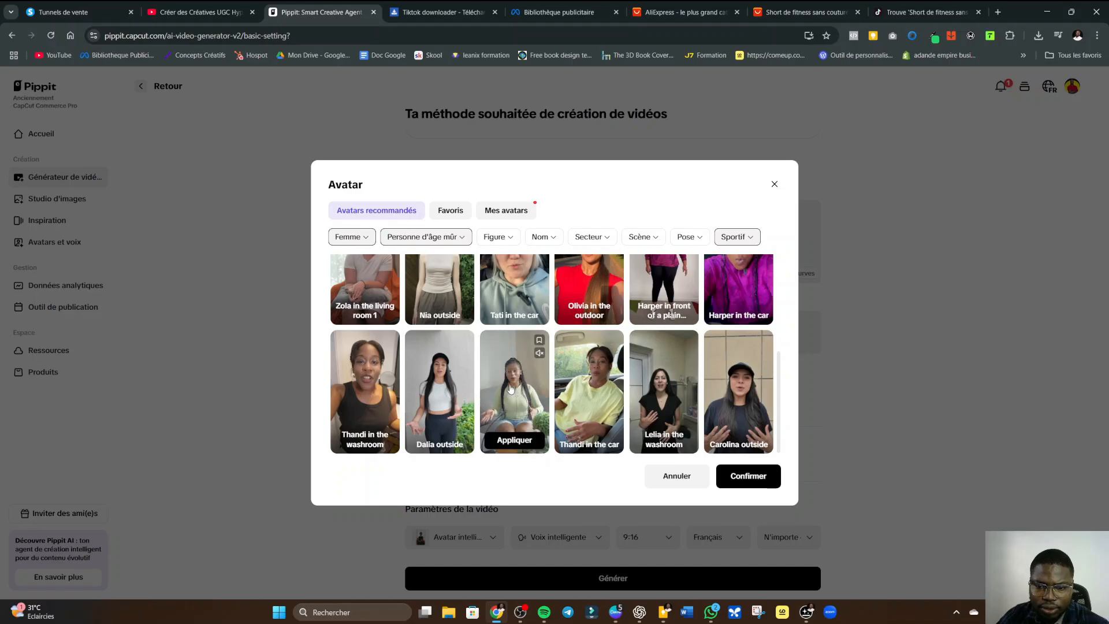
{"action": "scroll", "coordinate": [581, 399], "scroll_direction": "up", "scroll_amount": 3}
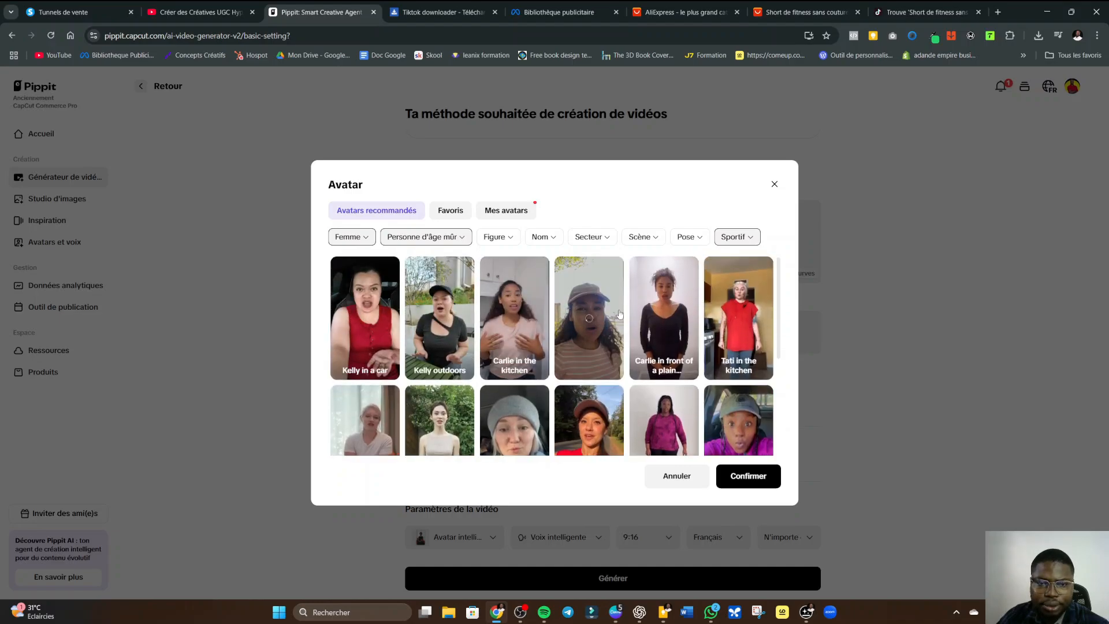
{"action": "left_click", "coordinate": [514, 241]}
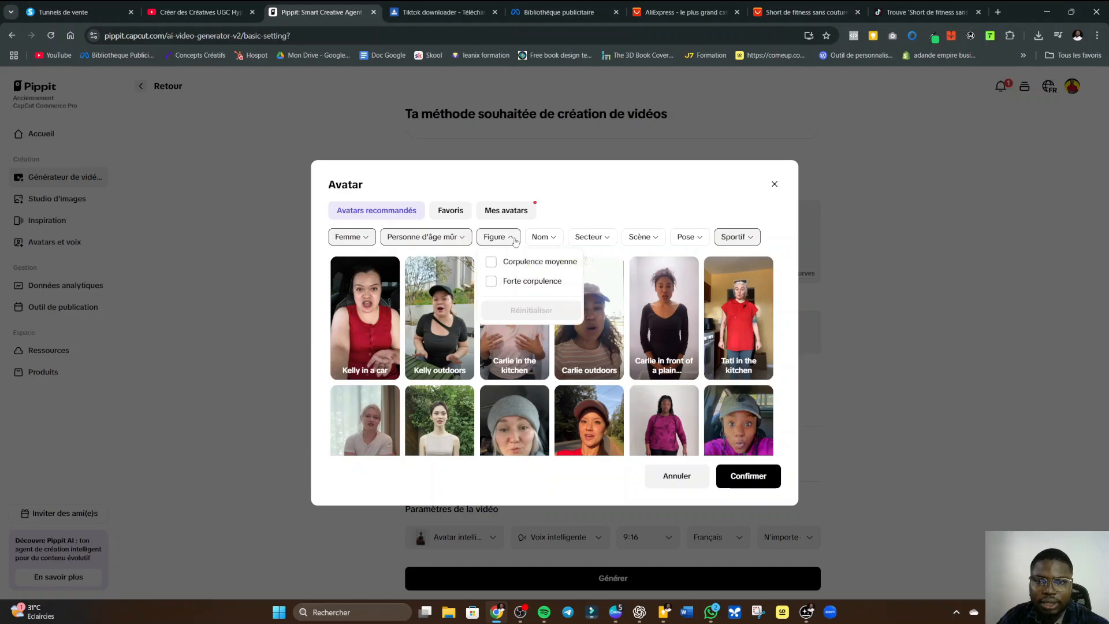
{"action": "left_click", "coordinate": [552, 241]}
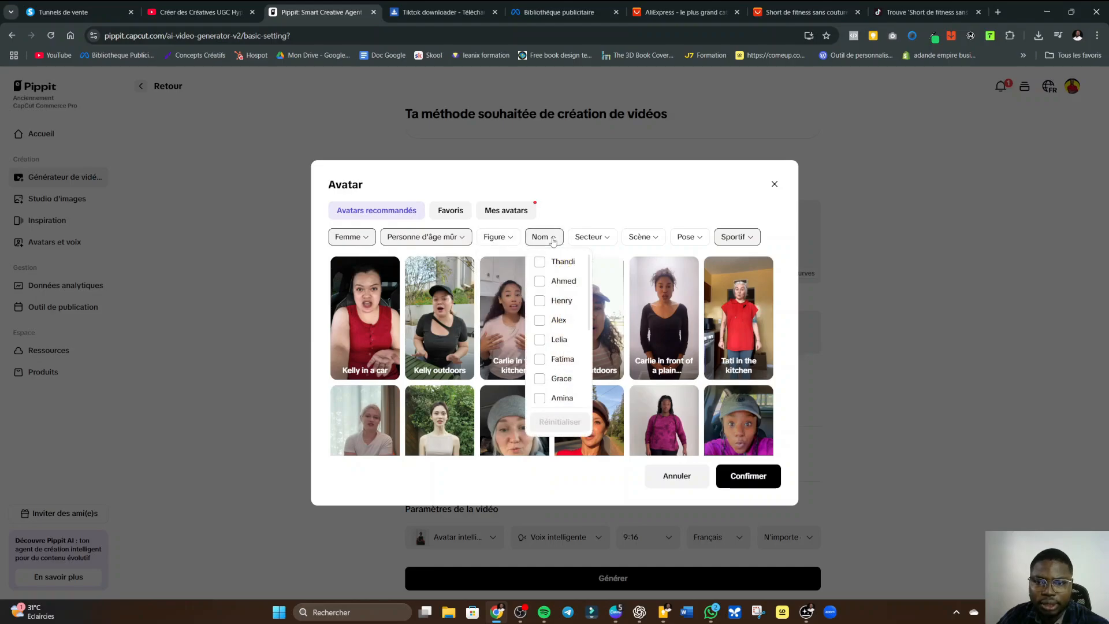
{"action": "left_click", "coordinate": [601, 237]}
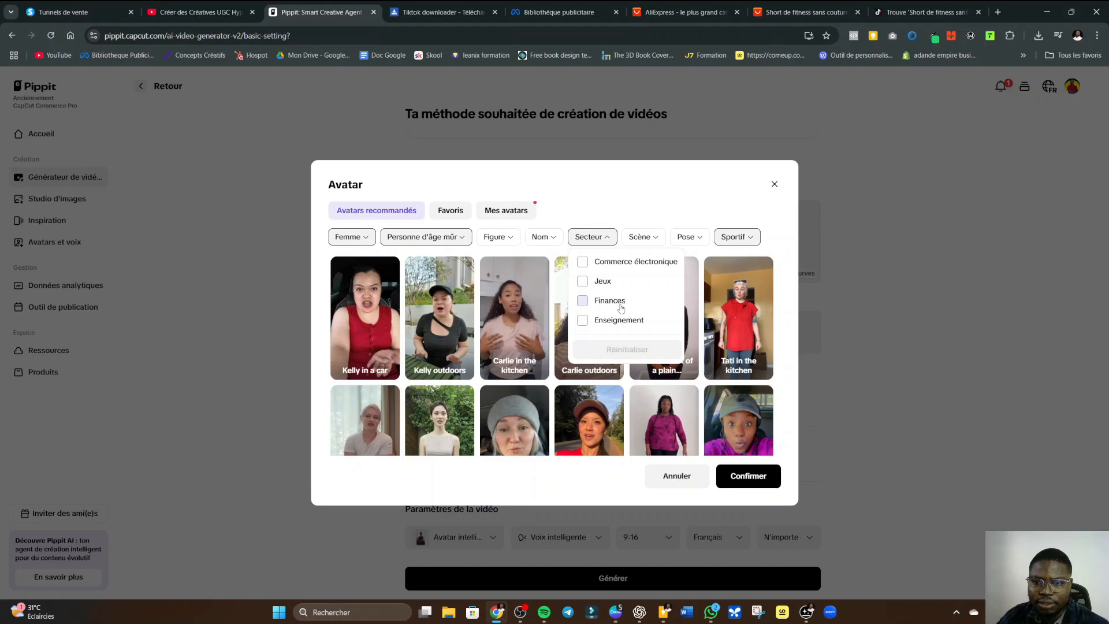
{"action": "left_click", "coordinate": [640, 238]}
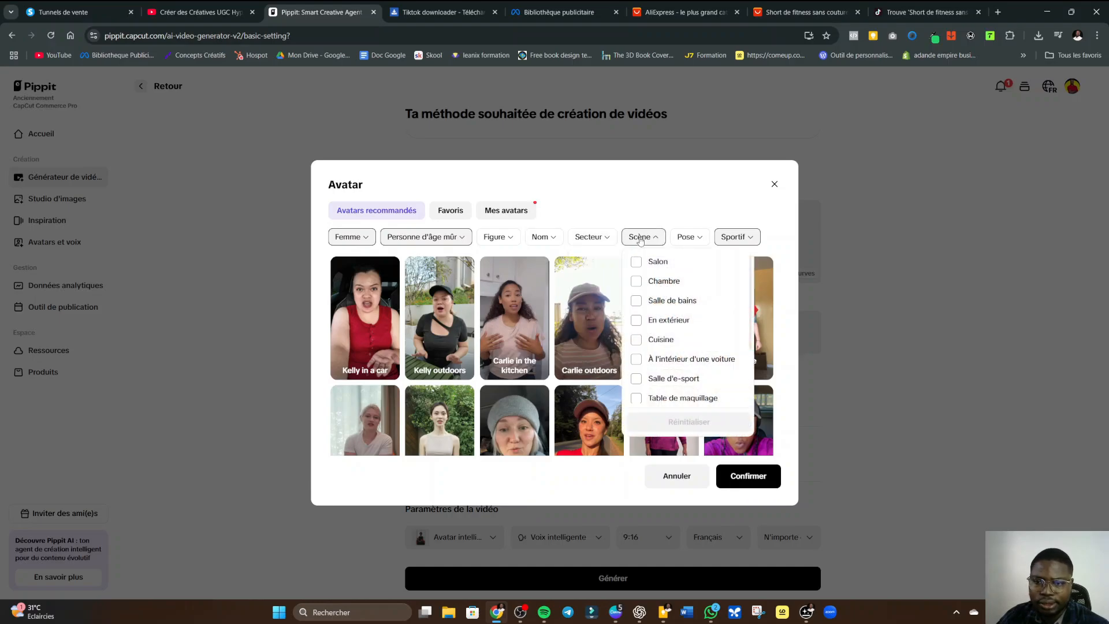
{"action": "scroll", "coordinate": [662, 352], "scroll_direction": "down", "scroll_amount": 2}
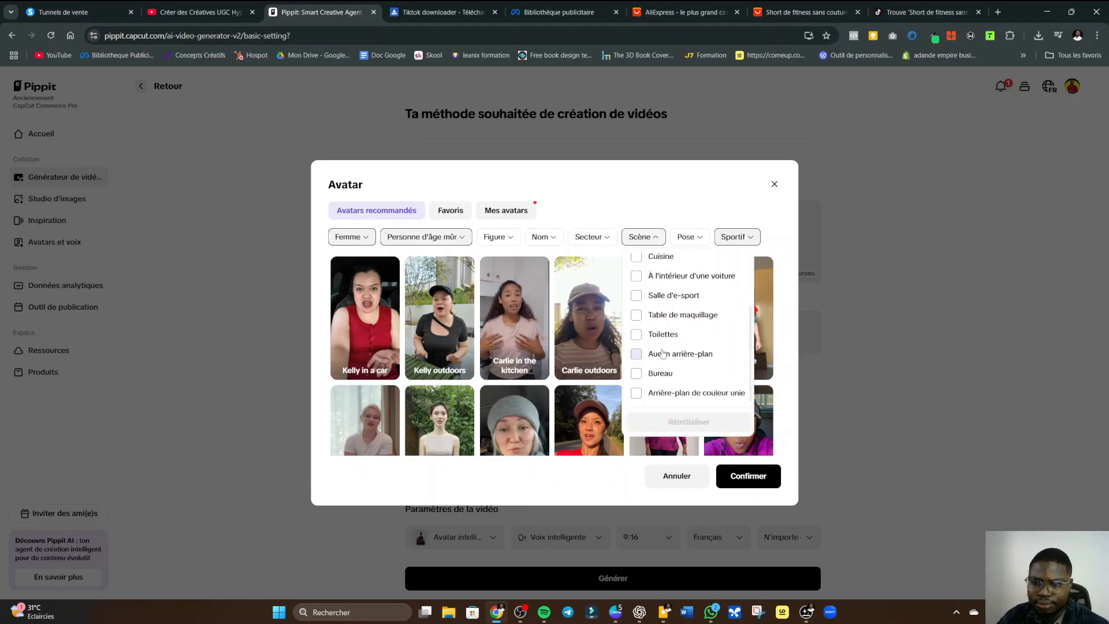
{"action": "scroll", "coordinate": [666, 356], "scroll_direction": "up", "scroll_amount": 3}
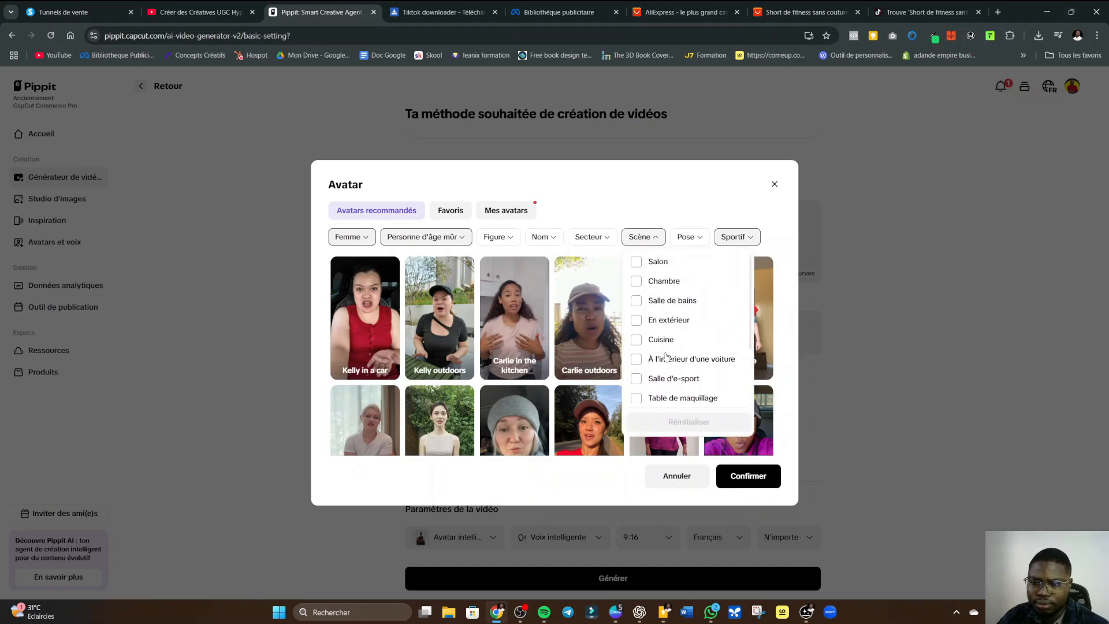
{"action": "left_click", "coordinate": [672, 207]}
{"action": "left_click", "coordinate": [690, 241]}
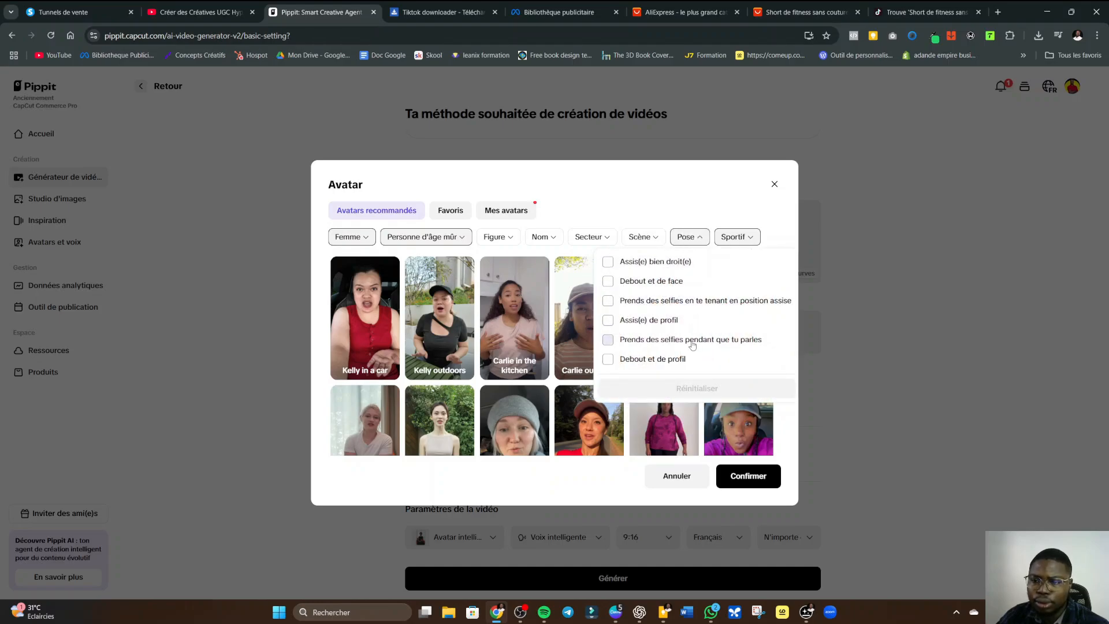
{"action": "left_click", "coordinate": [670, 206]}
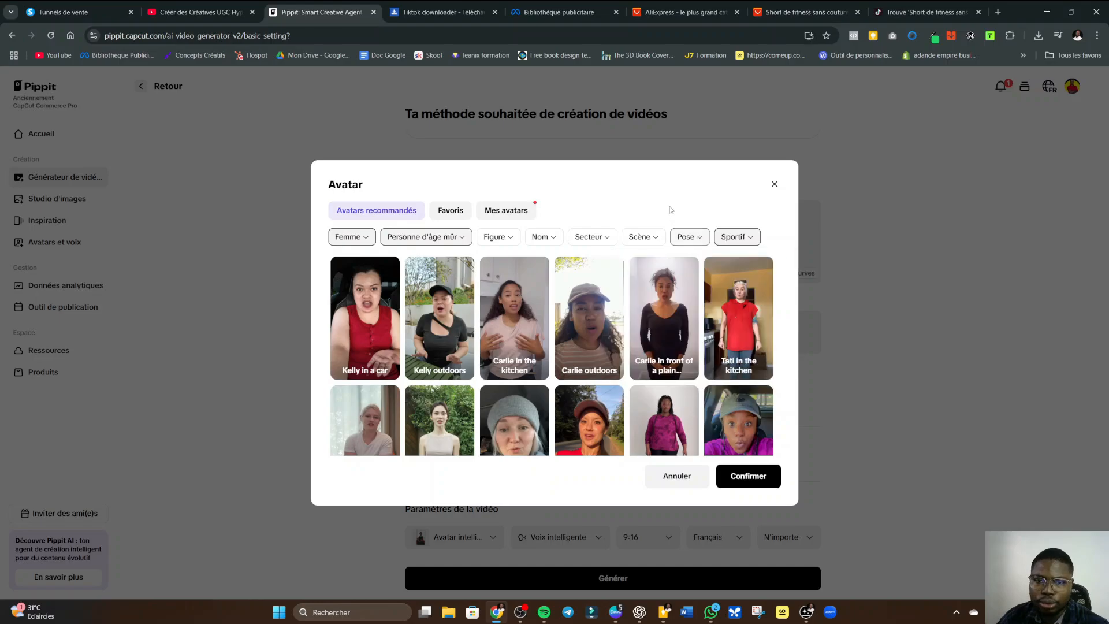
- Look through the filtered avatars and clear the Femme gender filter and the Sportif outfit style filter
{"action": "scroll", "coordinate": [558, 335], "scroll_direction": "down", "scroll_amount": 3}
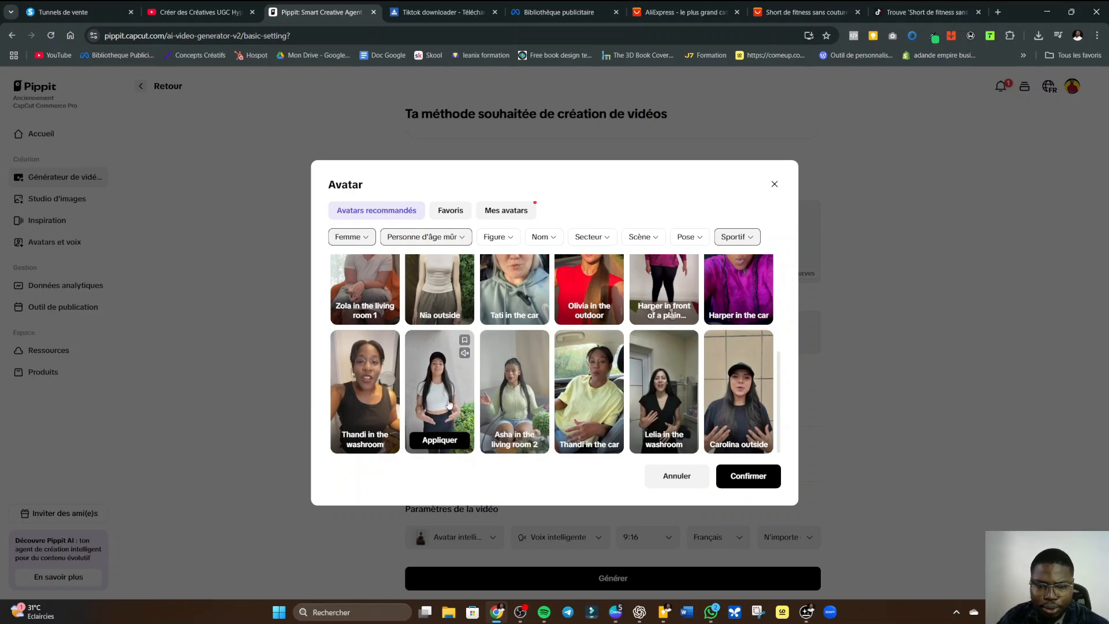
{"action": "scroll", "coordinate": [449, 404], "scroll_direction": "up", "scroll_amount": 3}
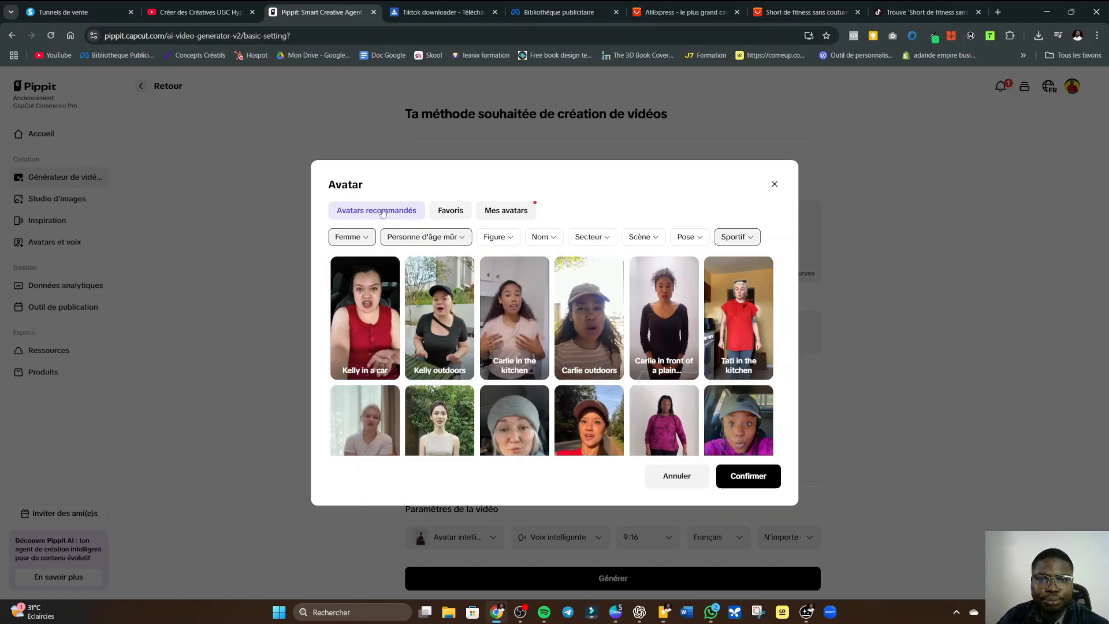
{"action": "left_click", "coordinate": [360, 238]}
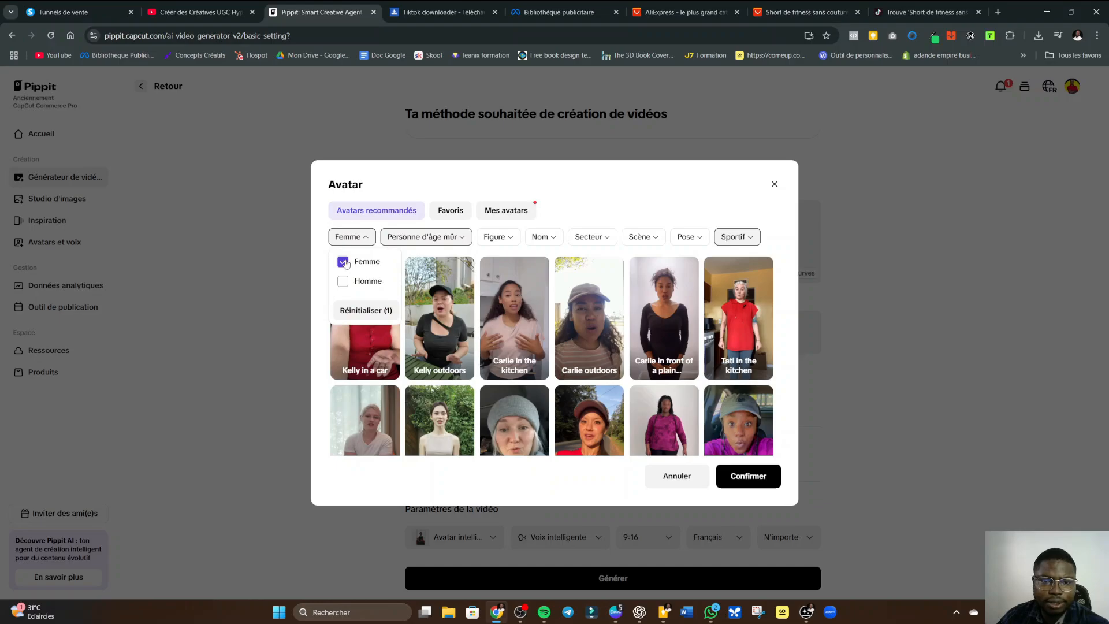
{"action": "left_click", "coordinate": [343, 262]}
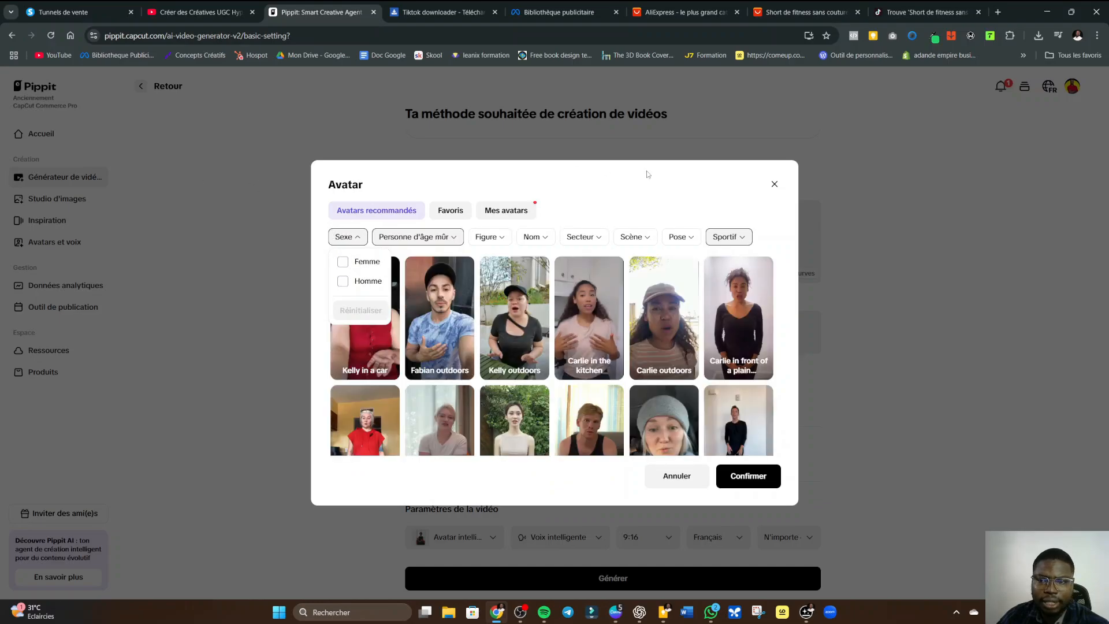
{"action": "left_click", "coordinate": [739, 238]}
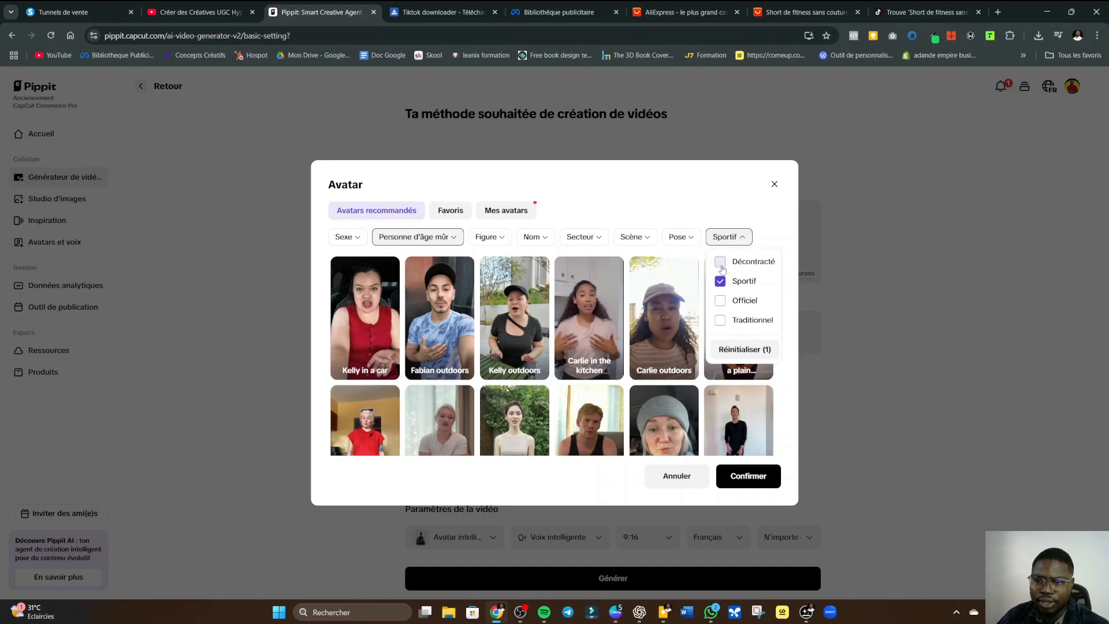
{"action": "left_click", "coordinate": [739, 348]}
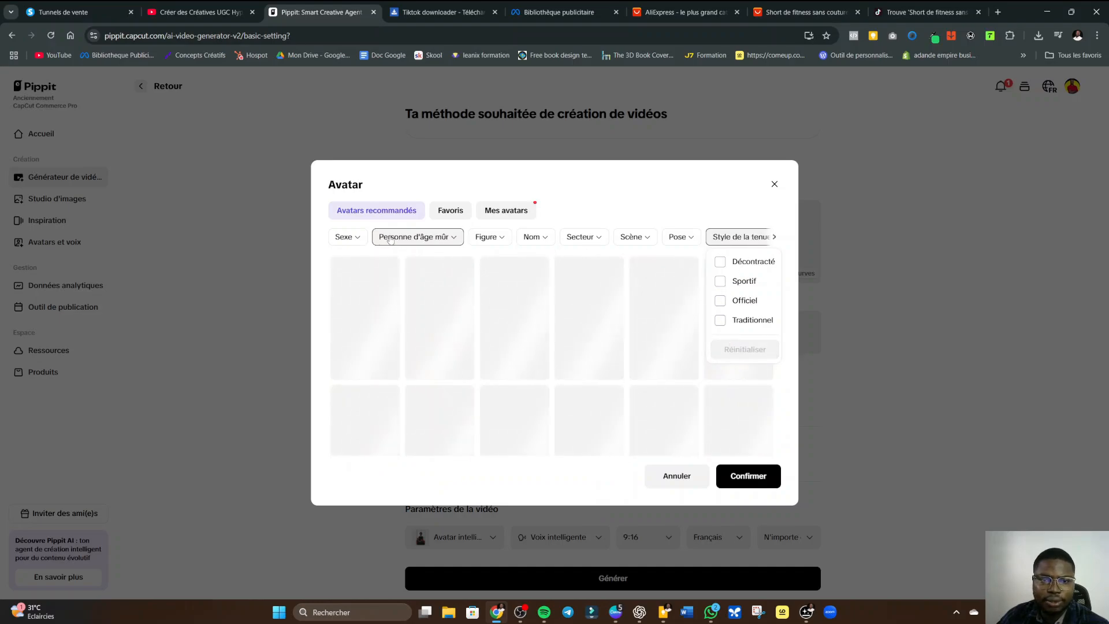
- Filter the recommended avatars by gender Femme and outfit style Sportif, and clear the age filter
{"action": "left_click", "coordinate": [357, 238]}
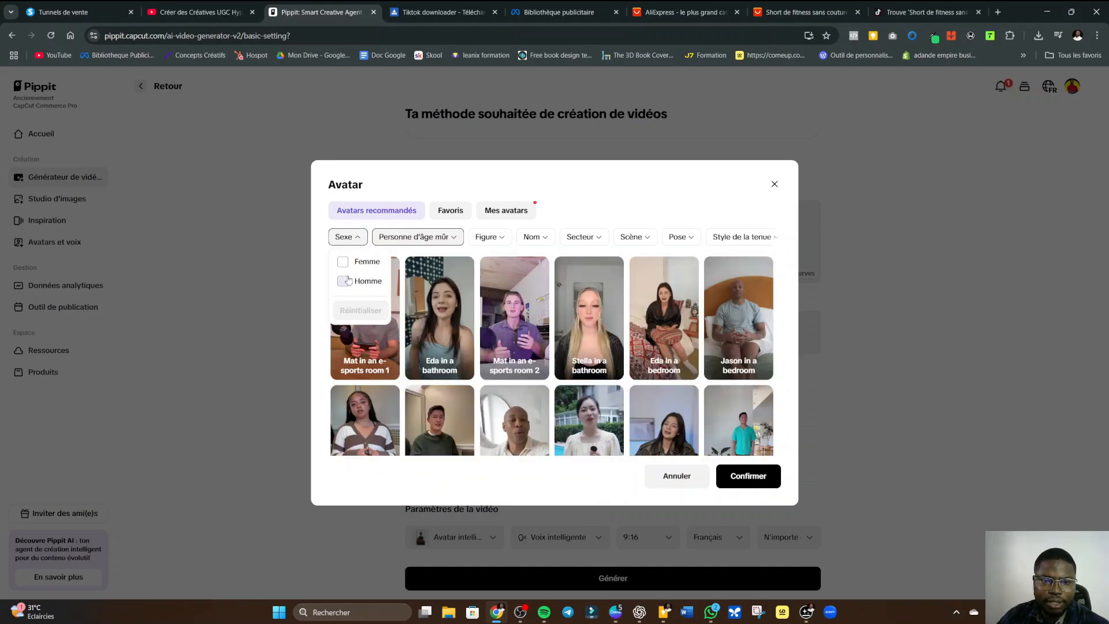
{"action": "left_click", "coordinate": [342, 261]}
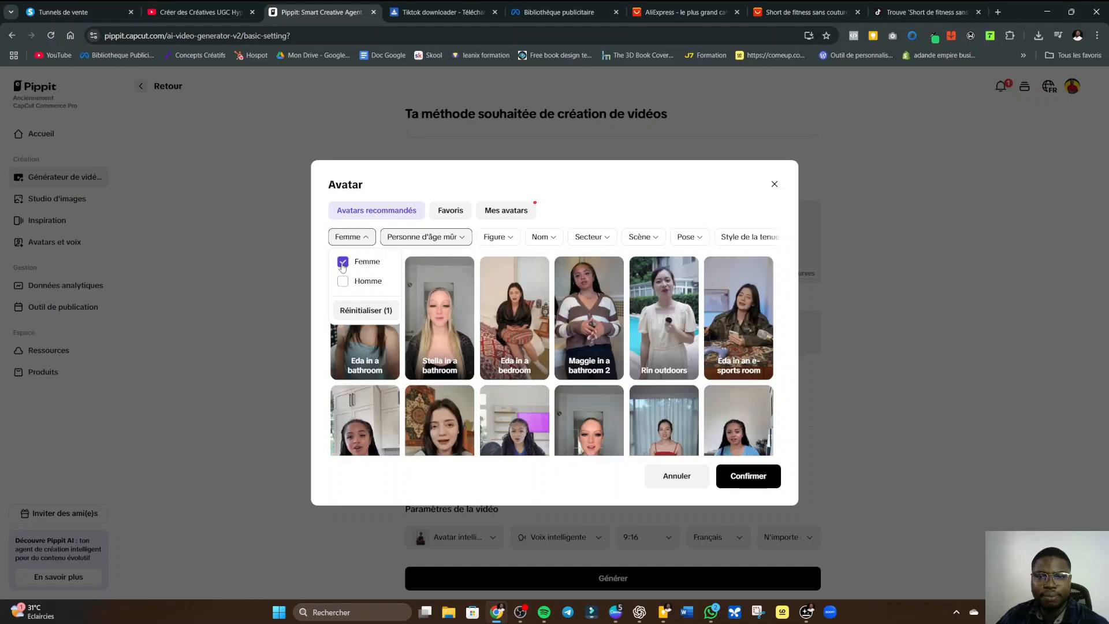
{"action": "left_click", "coordinate": [604, 197]}
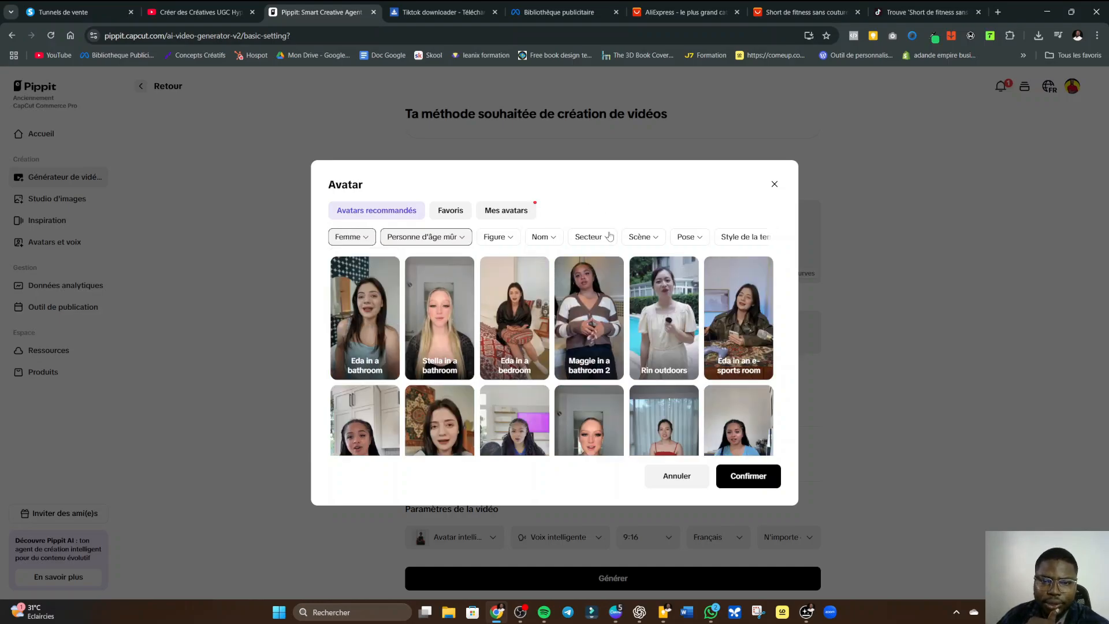
{"action": "left_click", "coordinate": [464, 238]}
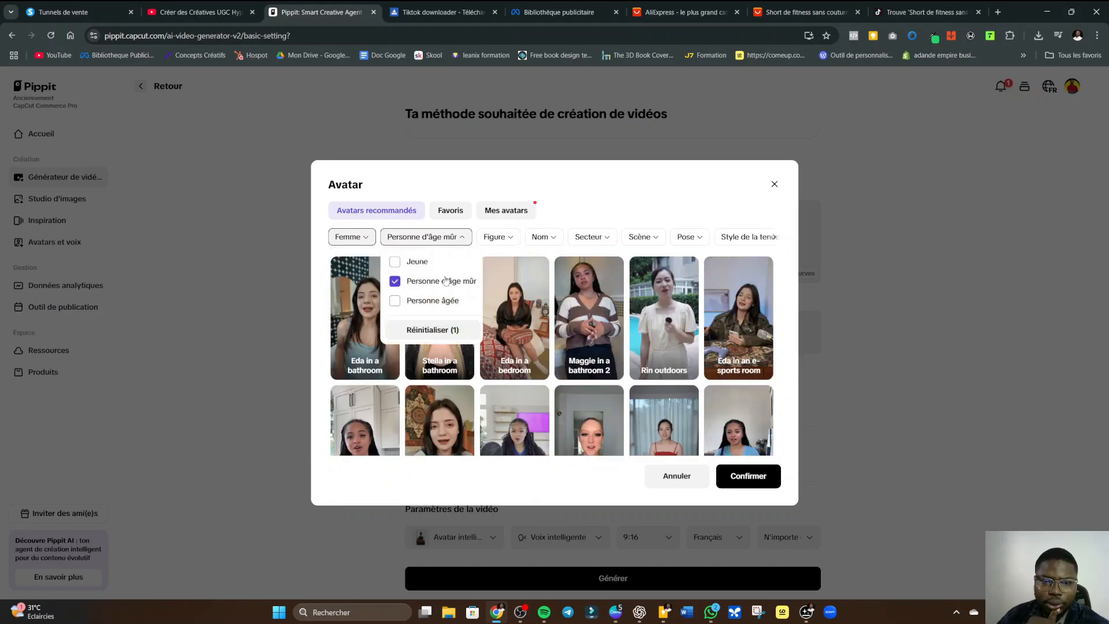
{"action": "left_click", "coordinate": [441, 332]}
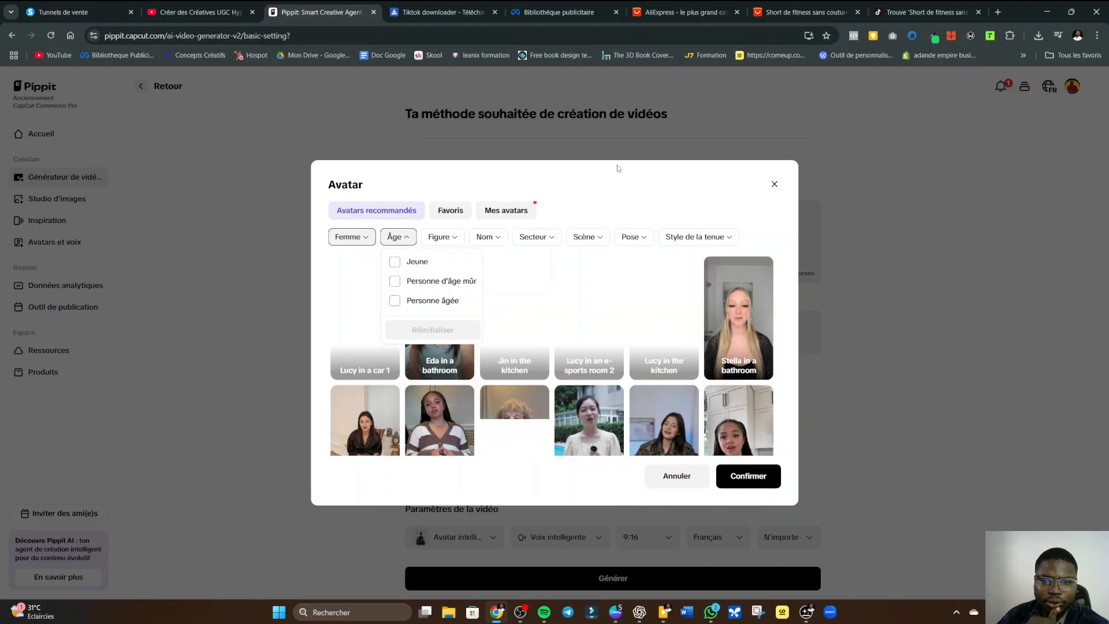
{"action": "left_click", "coordinate": [608, 207]}
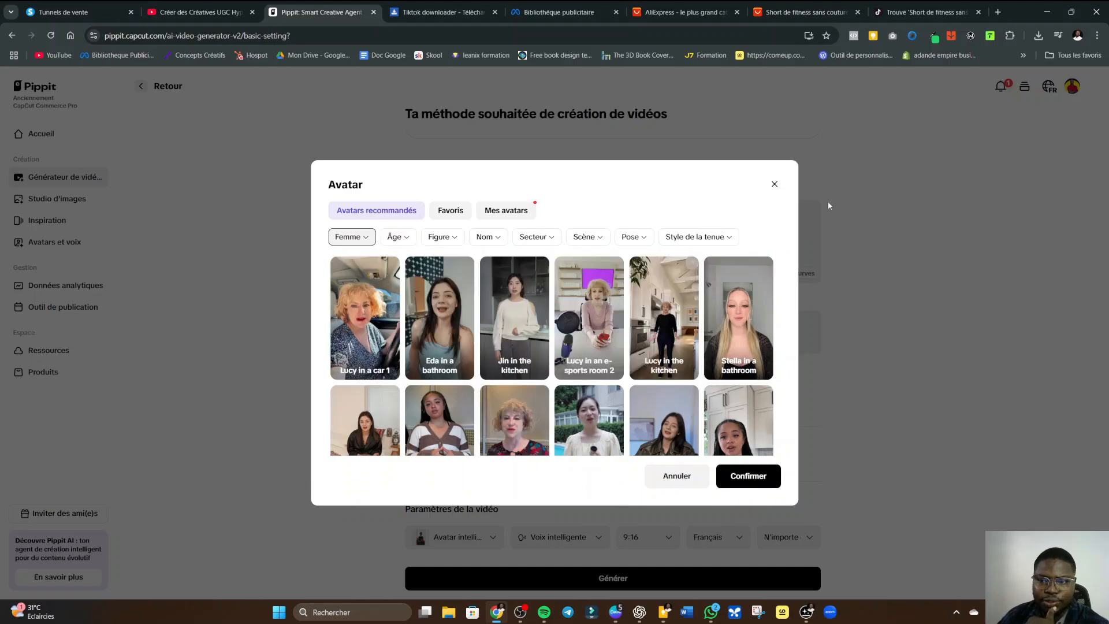
{"action": "left_click", "coordinate": [711, 237]}
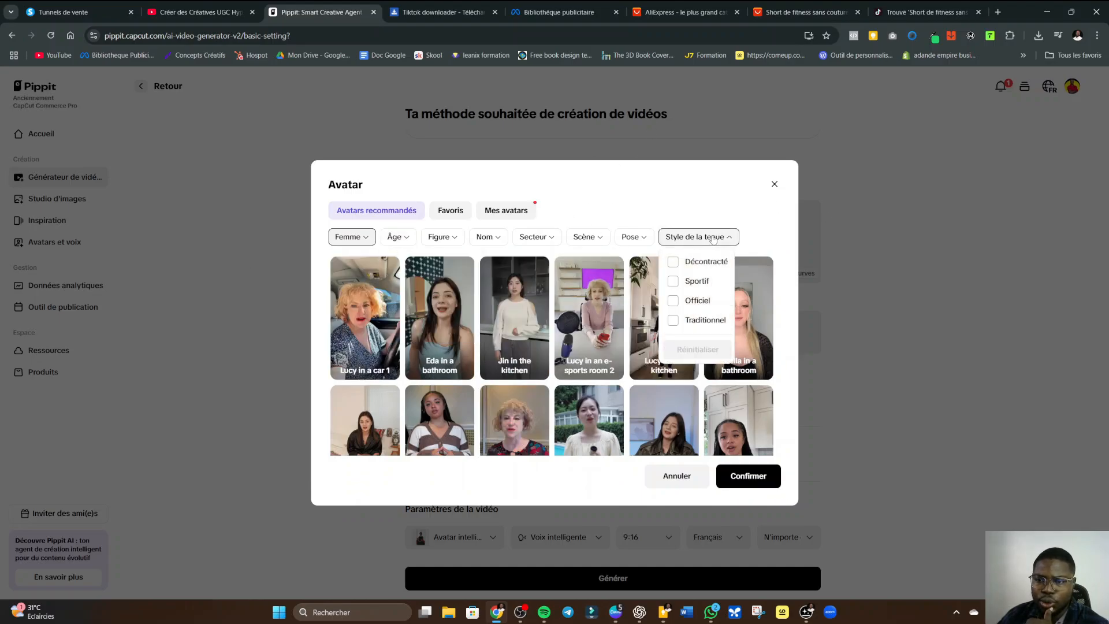
{"action": "left_click", "coordinate": [673, 282]}
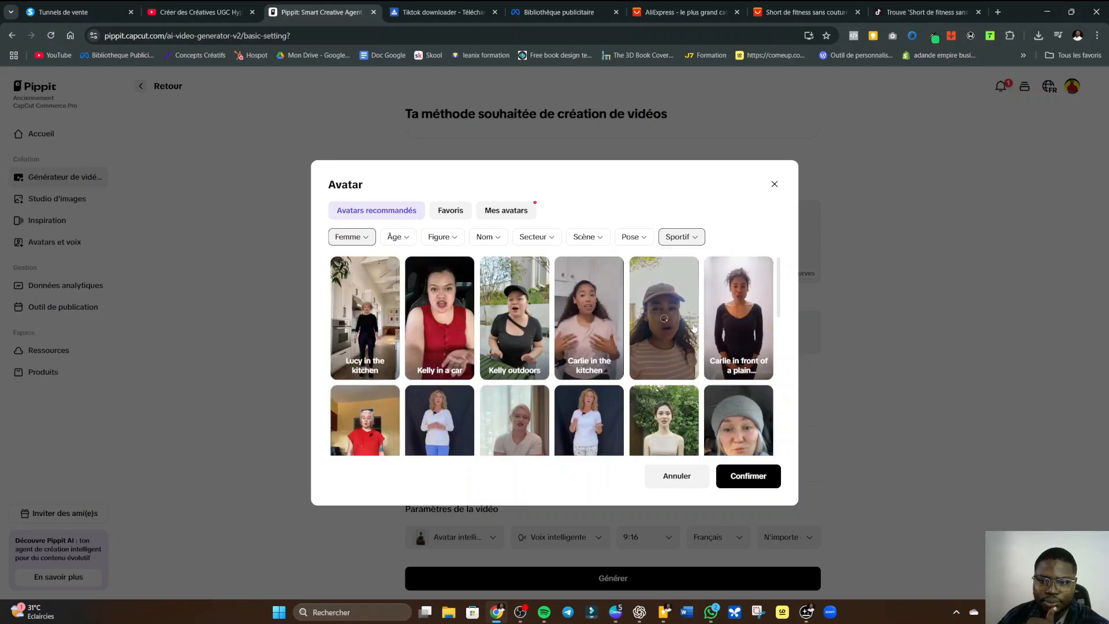
- Browse the Femme and Sportif avatars through to the end of the list to compare candidates
{"action": "scroll", "coordinate": [697, 337], "scroll_direction": "down", "scroll_amount": 5}
{"action": "scroll", "coordinate": [697, 336], "scroll_direction": "down", "scroll_amount": 2}
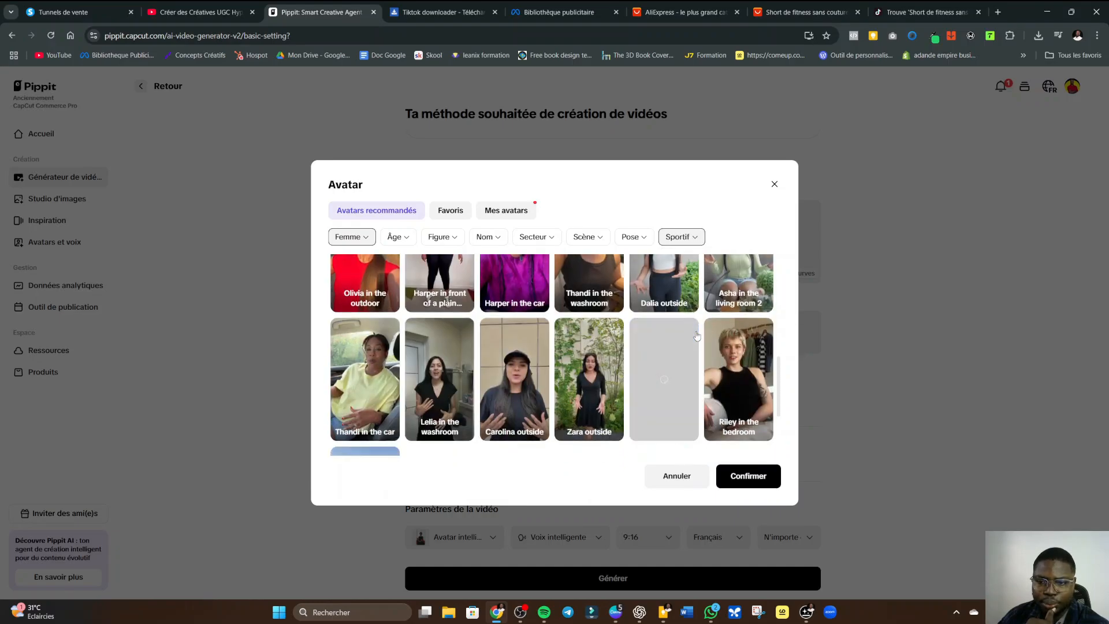
{"action": "scroll", "coordinate": [695, 340], "scroll_direction": "up", "scroll_amount": 2}
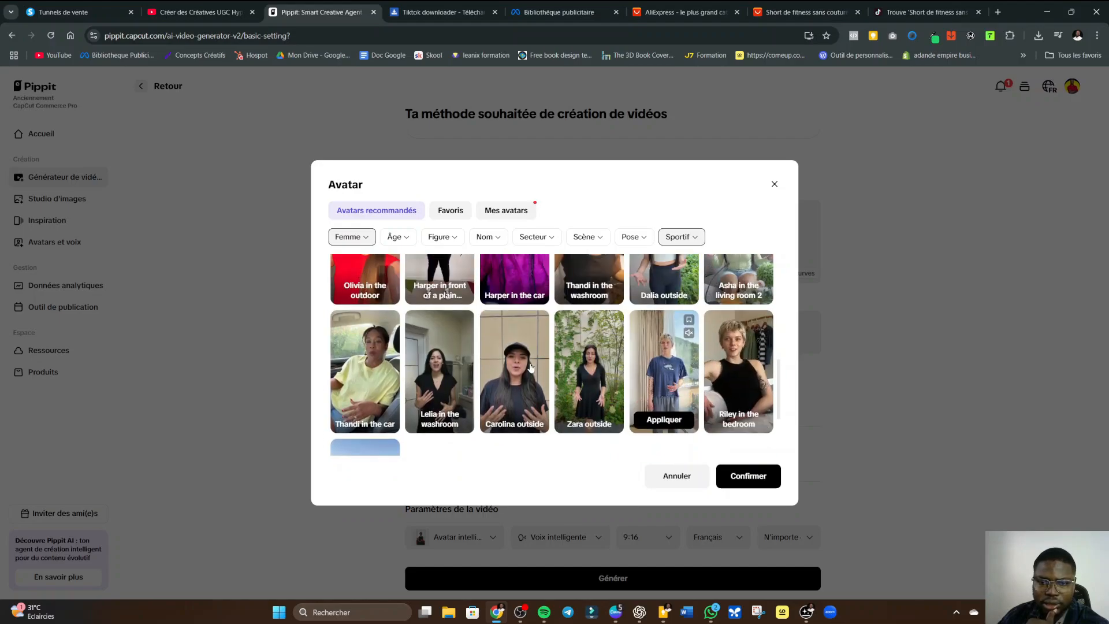
{"action": "scroll", "coordinate": [461, 367], "scroll_direction": "down", "scroll_amount": 2}
{"action": "mouse_move", "coordinate": [343, 383]}
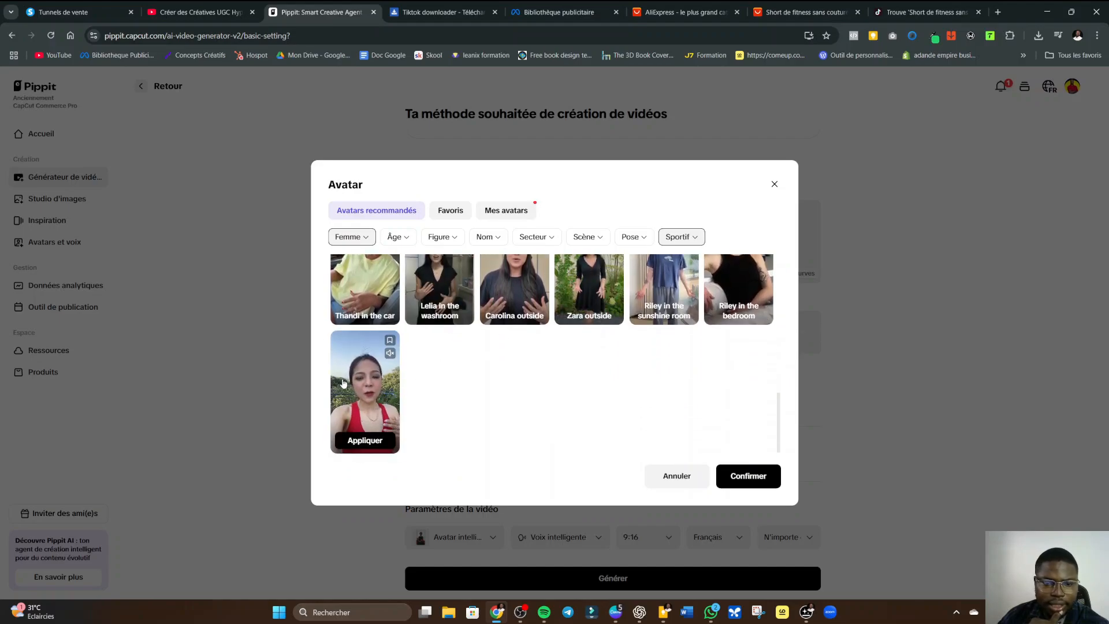
{"action": "scroll", "coordinate": [364, 385], "scroll_direction": "up", "scroll_amount": 3}
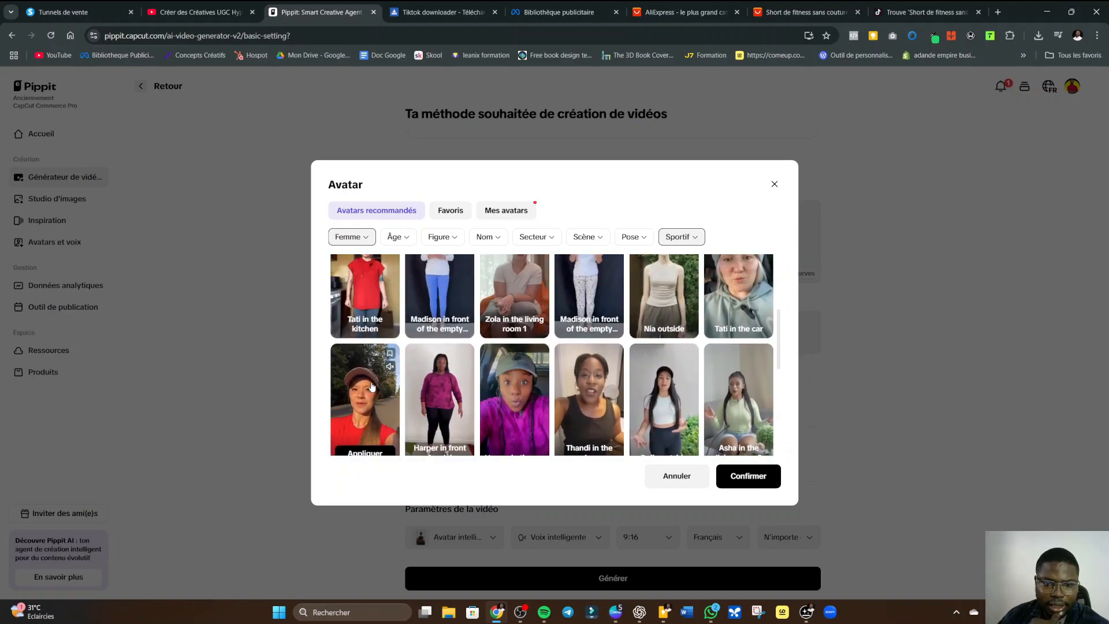
{"action": "scroll", "coordinate": [371, 387], "scroll_direction": "down", "scroll_amount": 1}
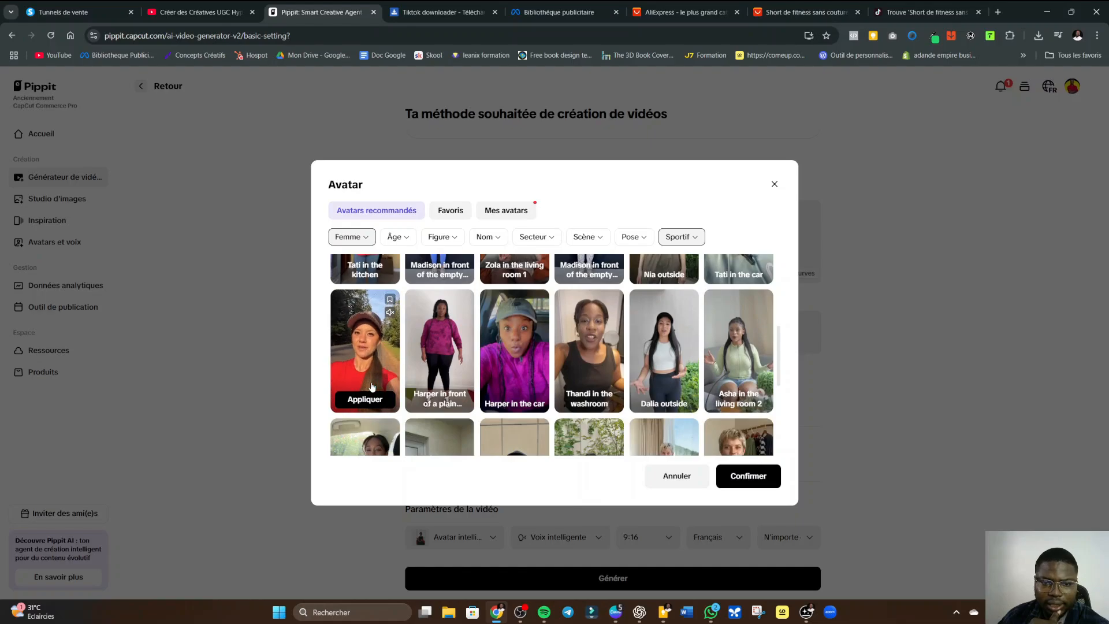
{"action": "scroll", "coordinate": [372, 387], "scroll_direction": "down", "scroll_amount": 5}
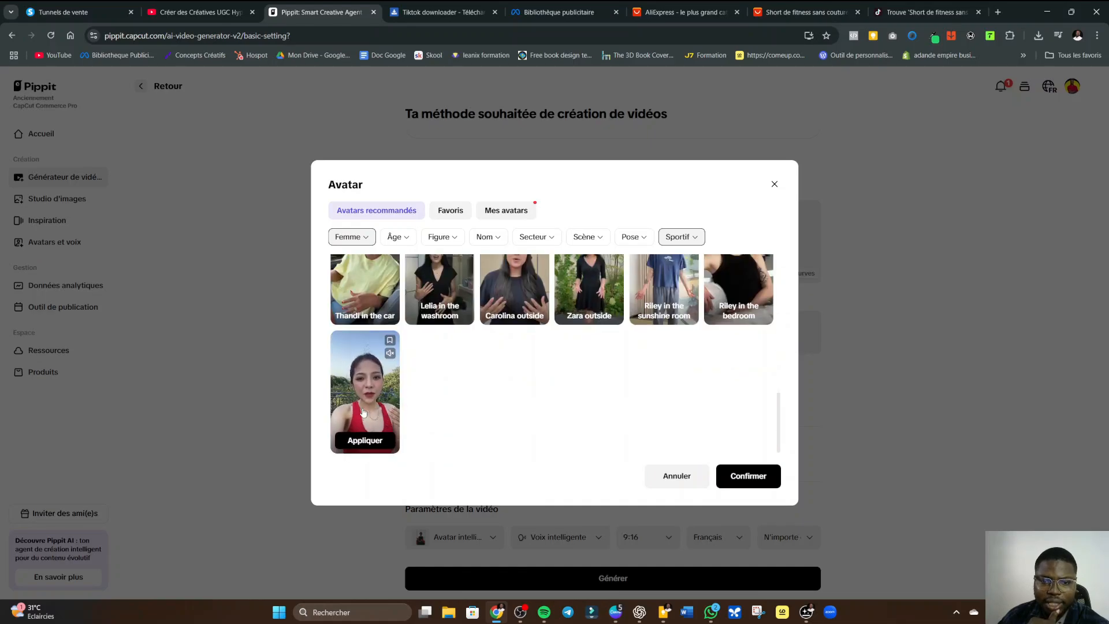
- Apply the avatar Grace outside, the woman in a red tank top, to the video and confirm
{"action": "scroll", "coordinate": [363, 412], "scroll_direction": "up", "scroll_amount": 10}
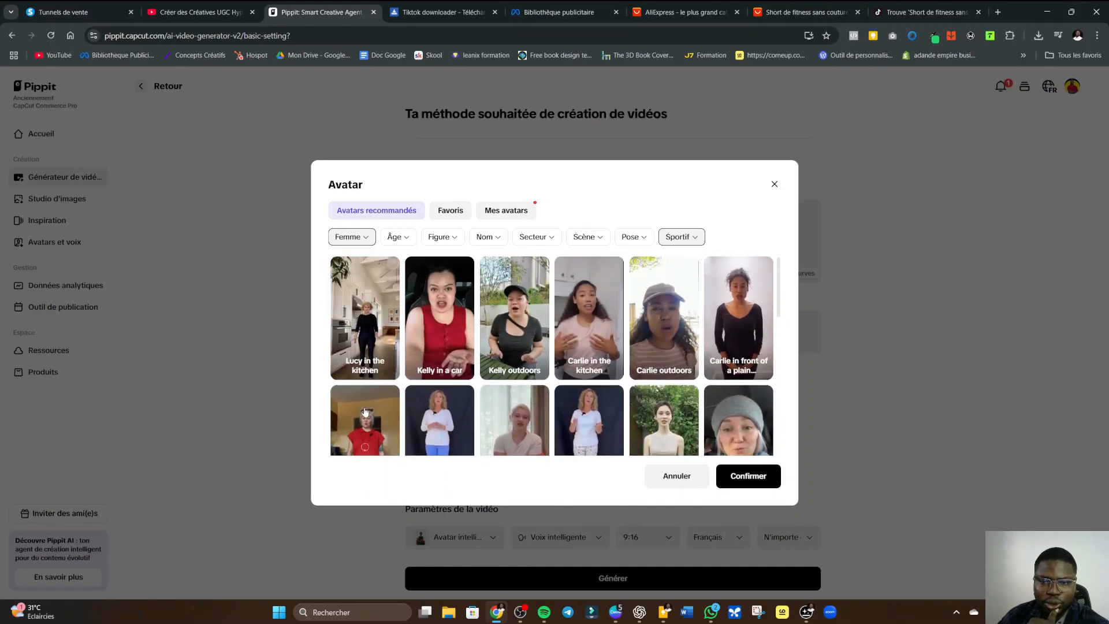
{"action": "scroll", "coordinate": [364, 412], "scroll_direction": "down", "scroll_amount": 10}
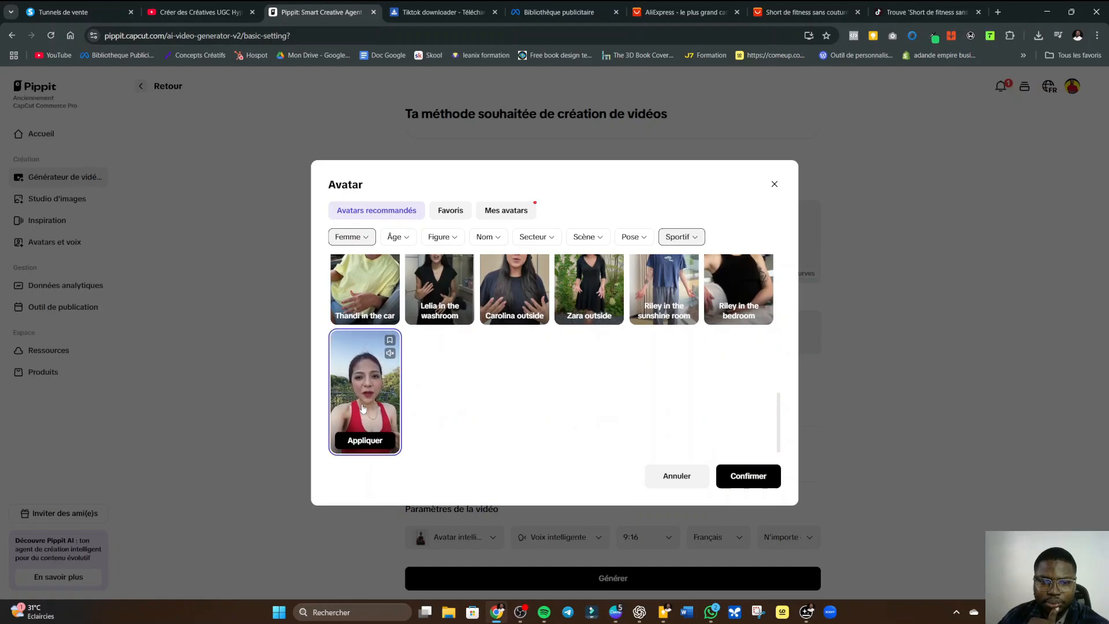
{"action": "left_click", "coordinate": [369, 442]}
{"action": "left_click", "coordinate": [742, 477]}
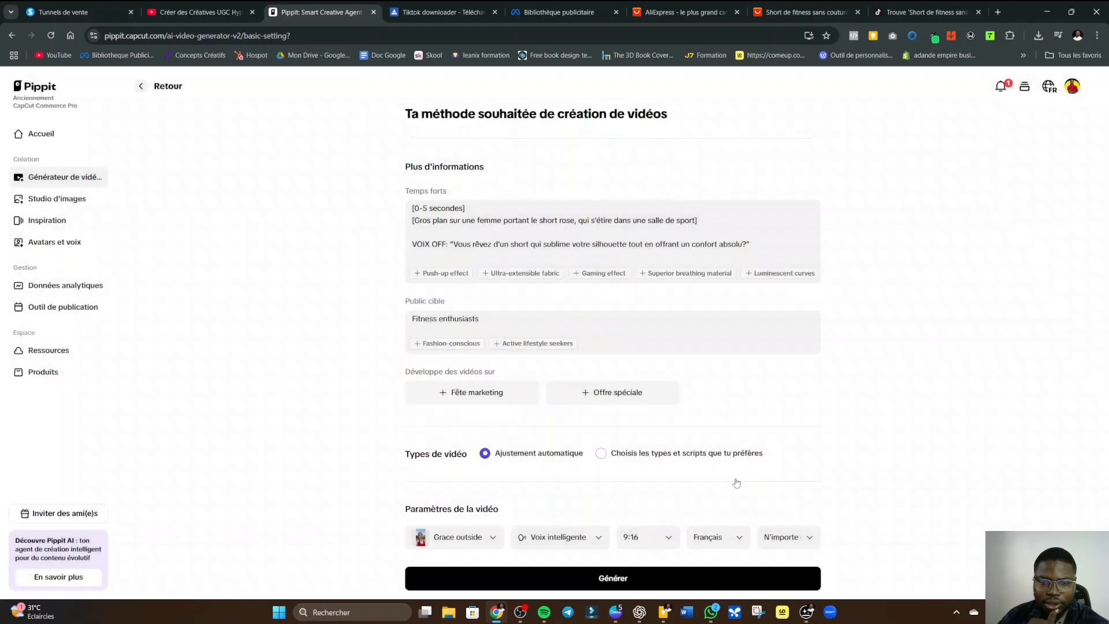
{"action": "left_click", "coordinate": [585, 543]}
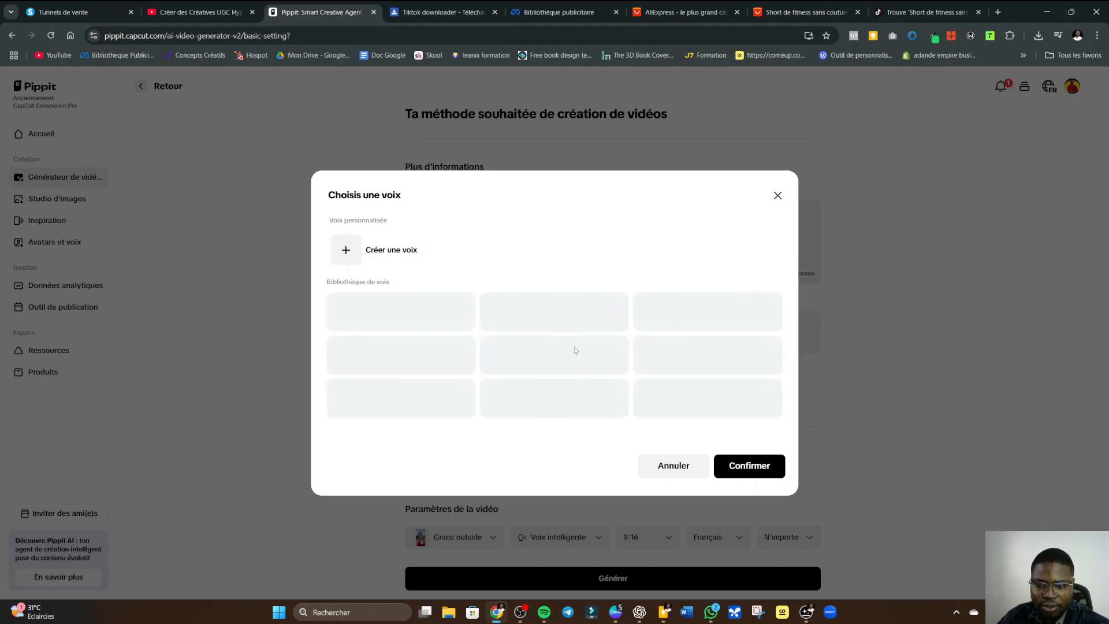
{"action": "left_click", "coordinate": [674, 467]}
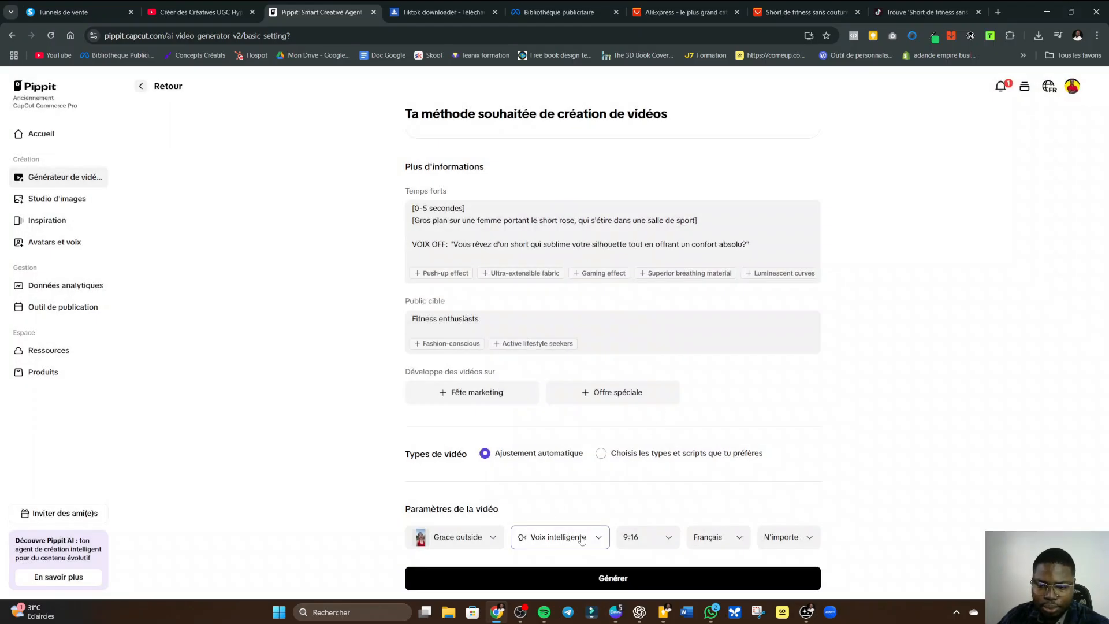
{"action": "left_click", "coordinate": [580, 536]}
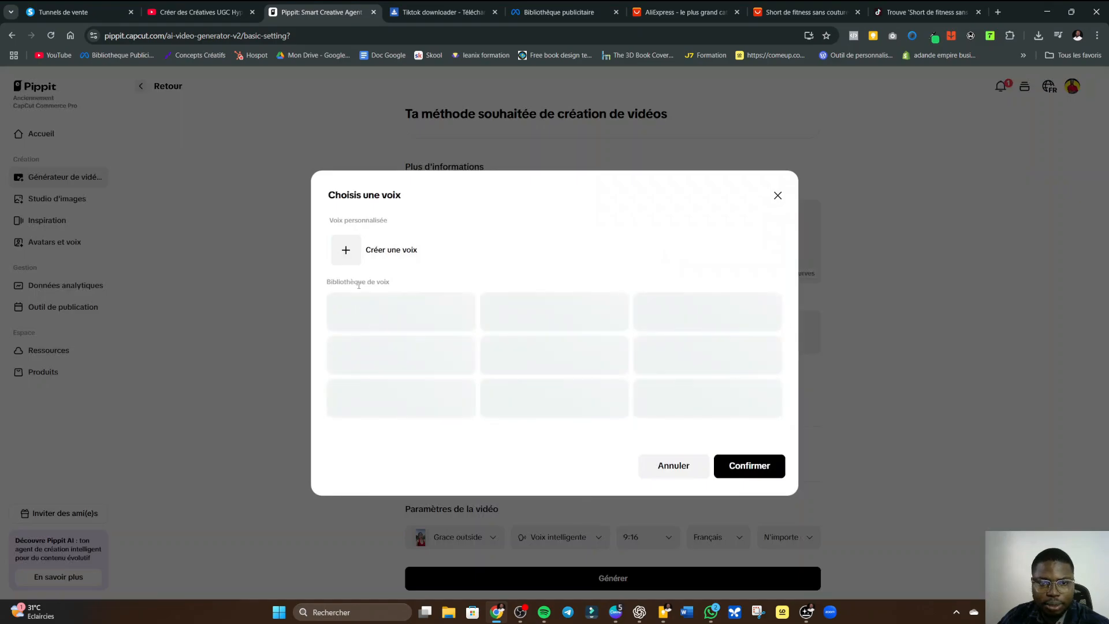
{"action": "left_click", "coordinate": [778, 196]}
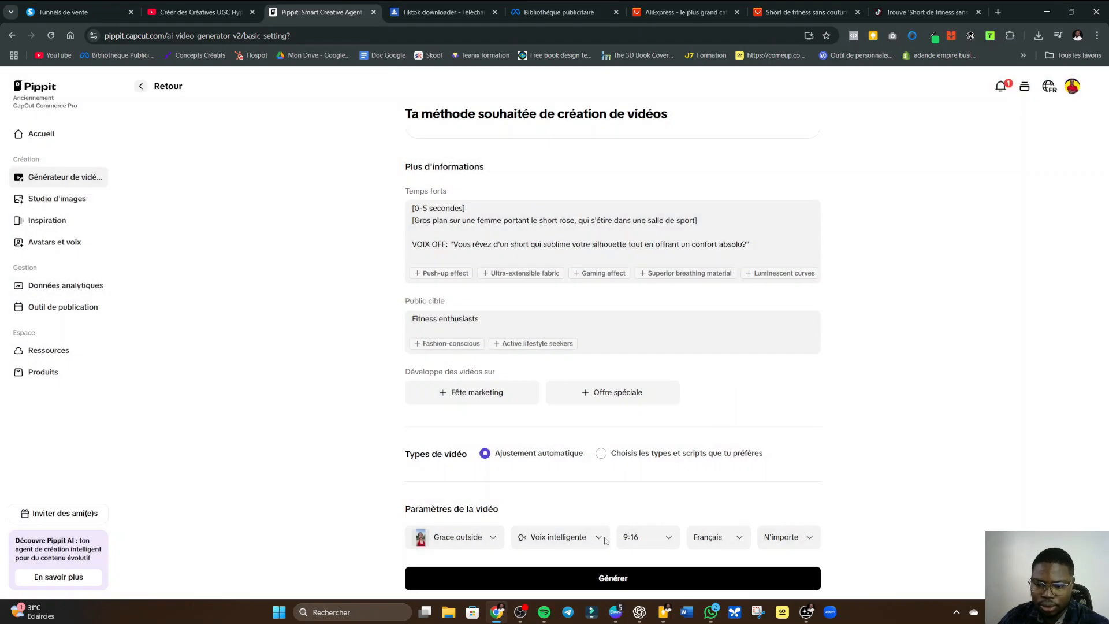
- Set the video parameters to language Français, duration ~30s and aspect ratio 9:16
{"action": "left_click", "coordinate": [715, 538]}
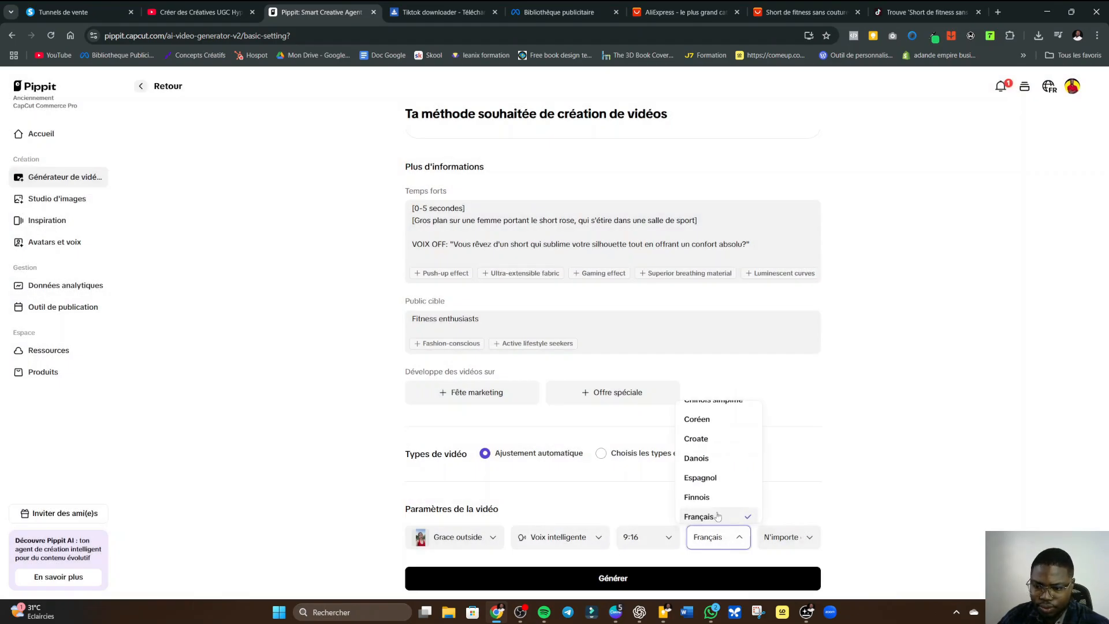
{"action": "left_click", "coordinate": [716, 515]}
{"action": "left_click", "coordinate": [792, 538]}
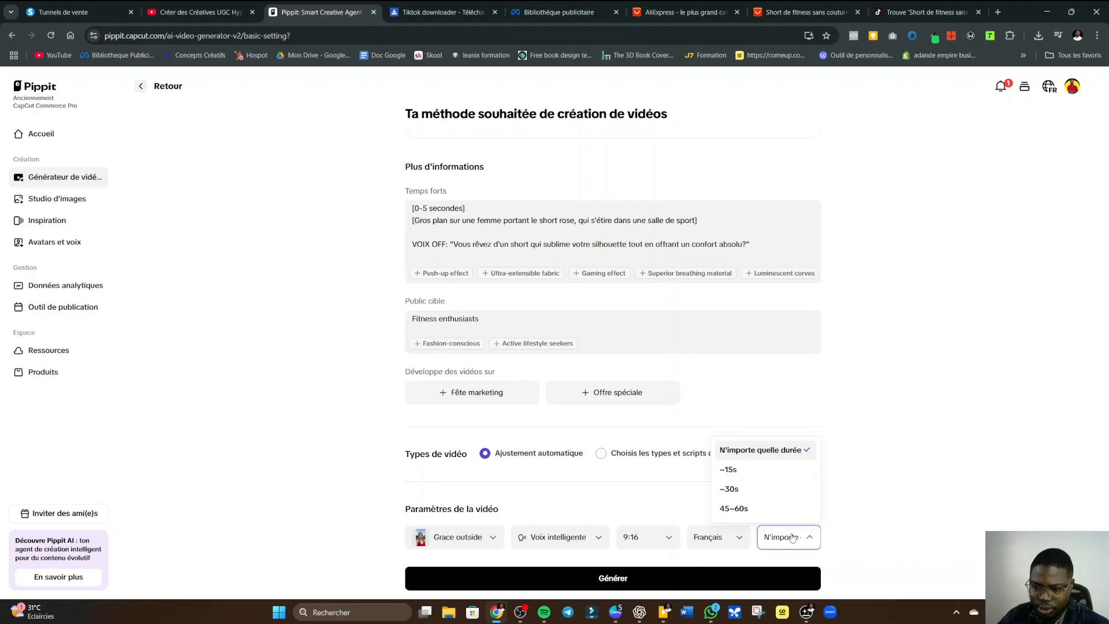
{"action": "left_click", "coordinate": [754, 490]}
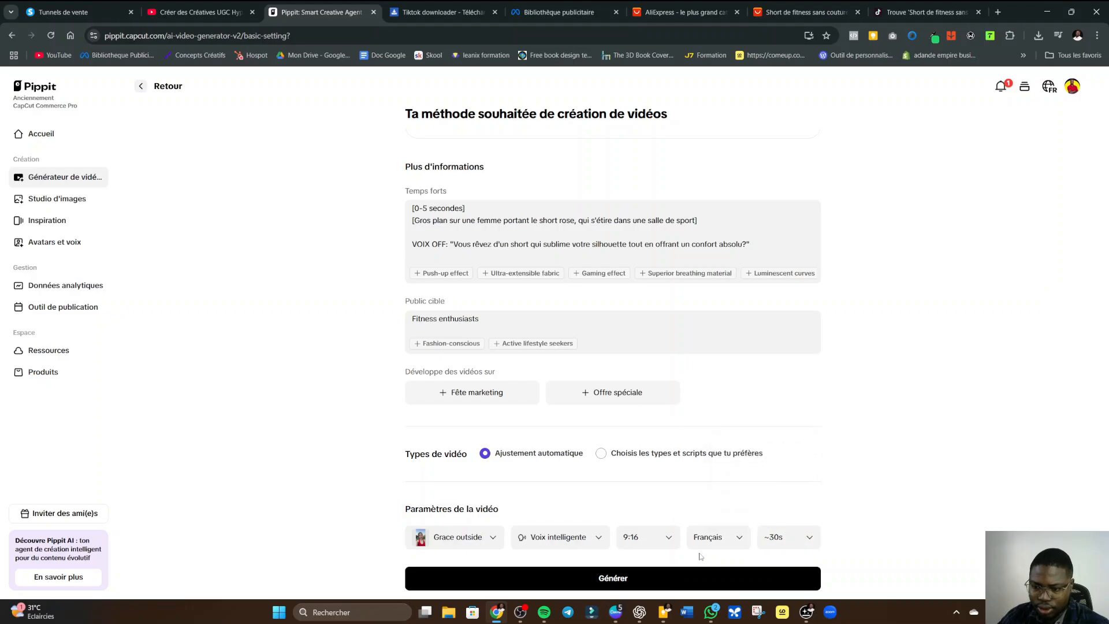
{"action": "left_click", "coordinate": [664, 537]}
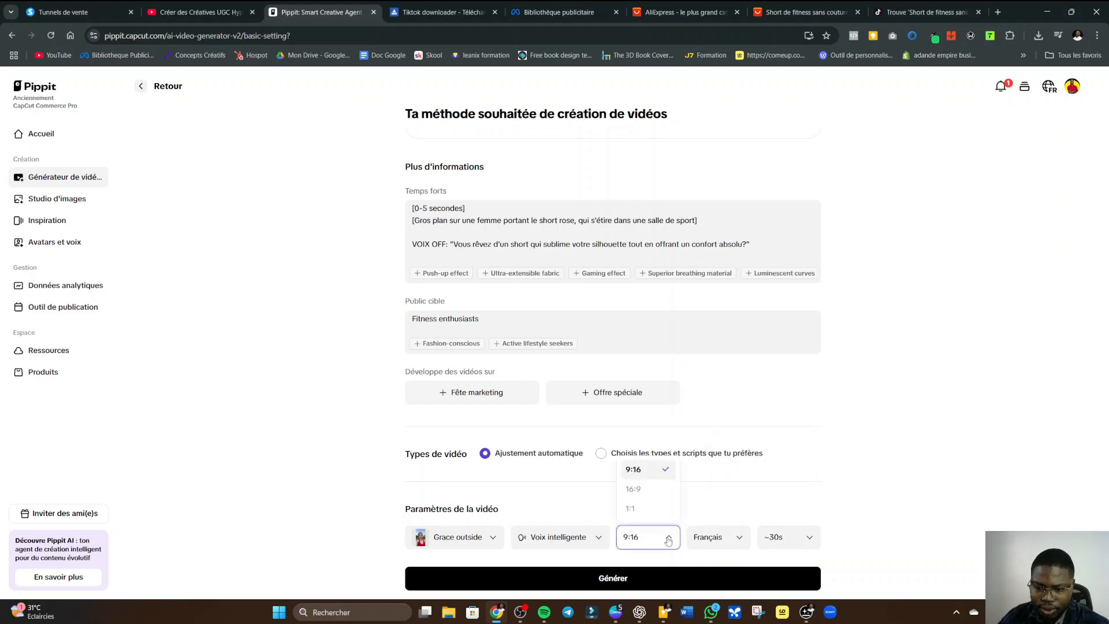
{"action": "left_click", "coordinate": [656, 479]}
- Start creating a custom voice, accept the feature's terms, and allow microphone access while visiting the site
{"action": "left_click", "coordinate": [569, 543]}
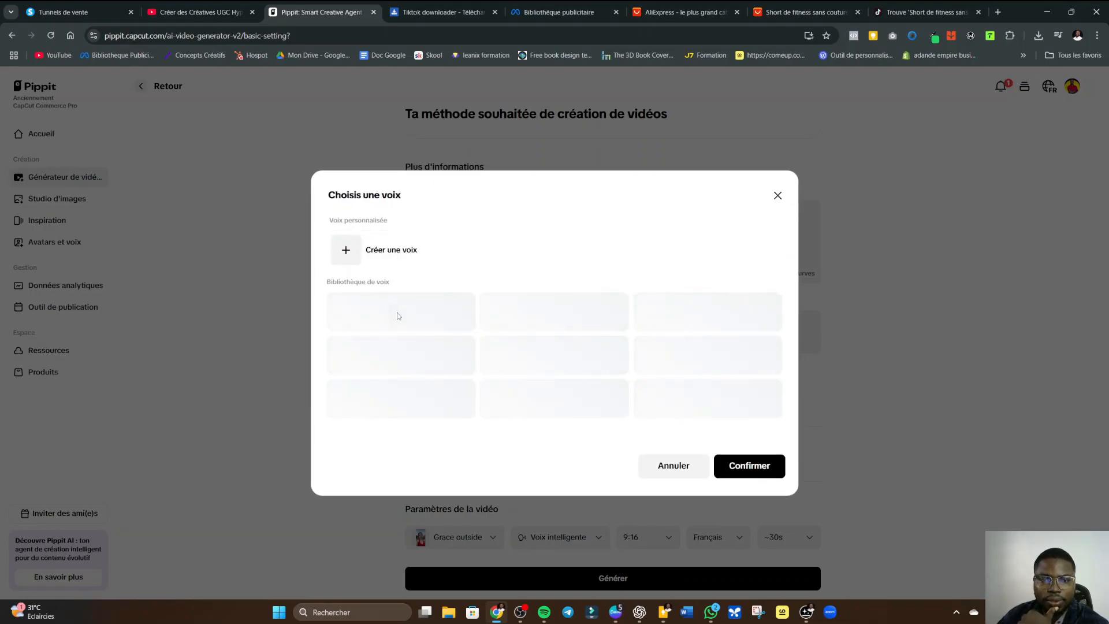
{"action": "left_click", "coordinate": [353, 254]}
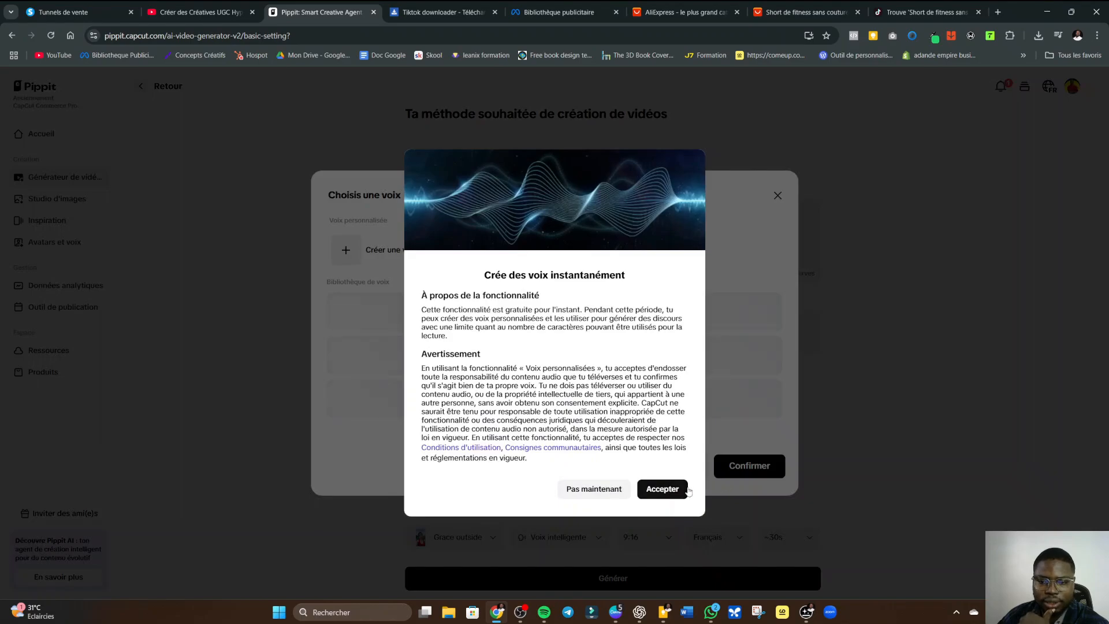
{"action": "left_click", "coordinate": [677, 490]}
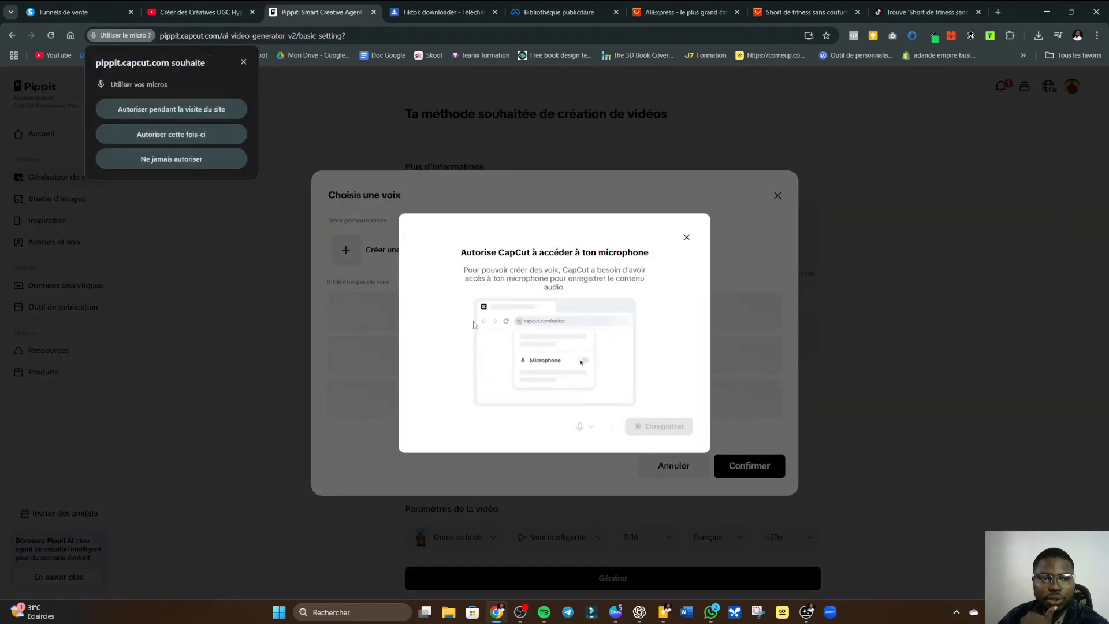
{"action": "left_click", "coordinate": [170, 110]}
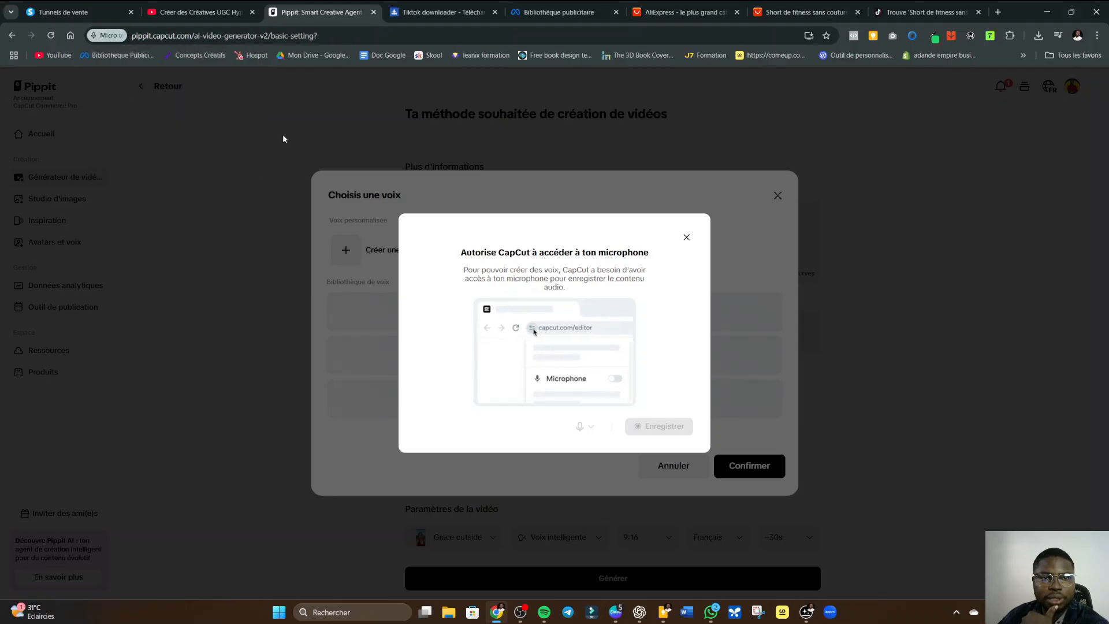
- Abandon the custom voice recording and close the voice selection
{"action": "left_click", "coordinate": [661, 427]}
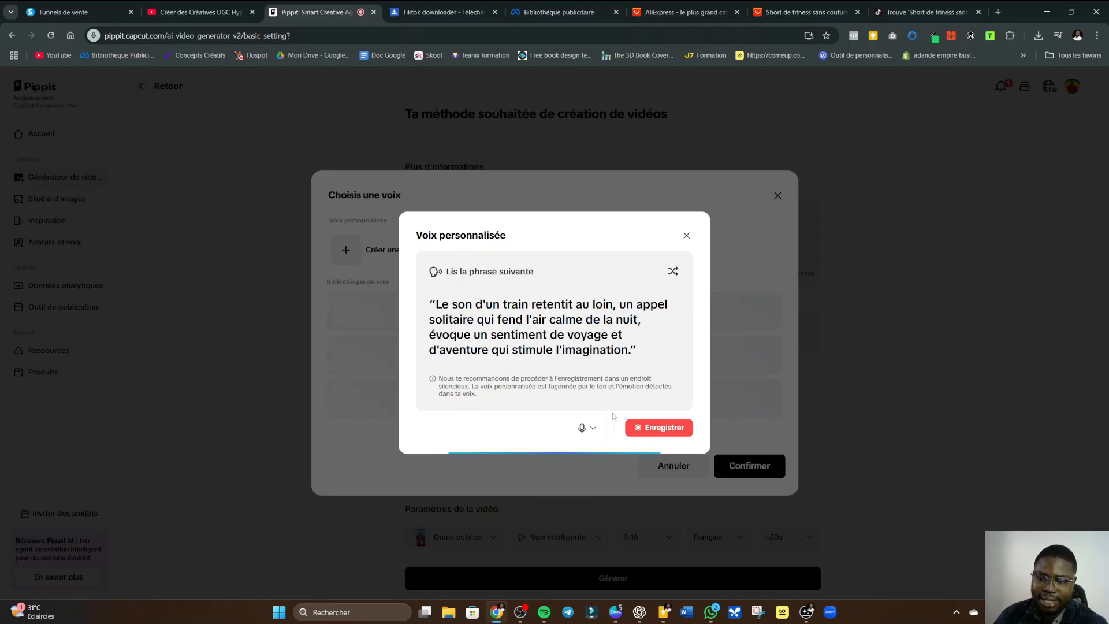
{"action": "left_click", "coordinate": [687, 237]}
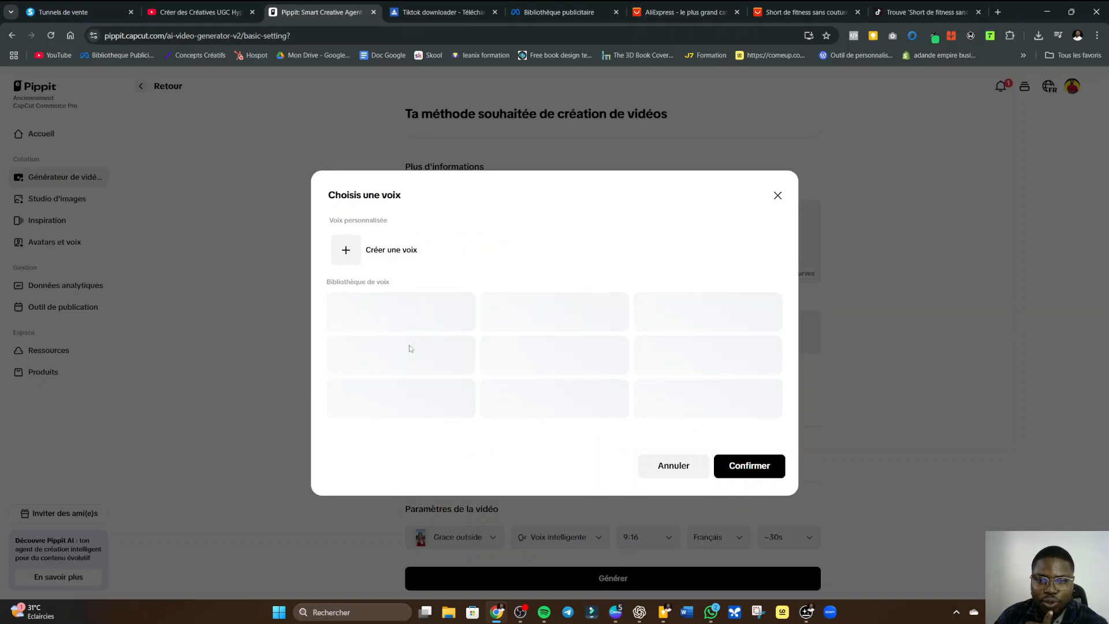
{"action": "left_click", "coordinate": [779, 197]}
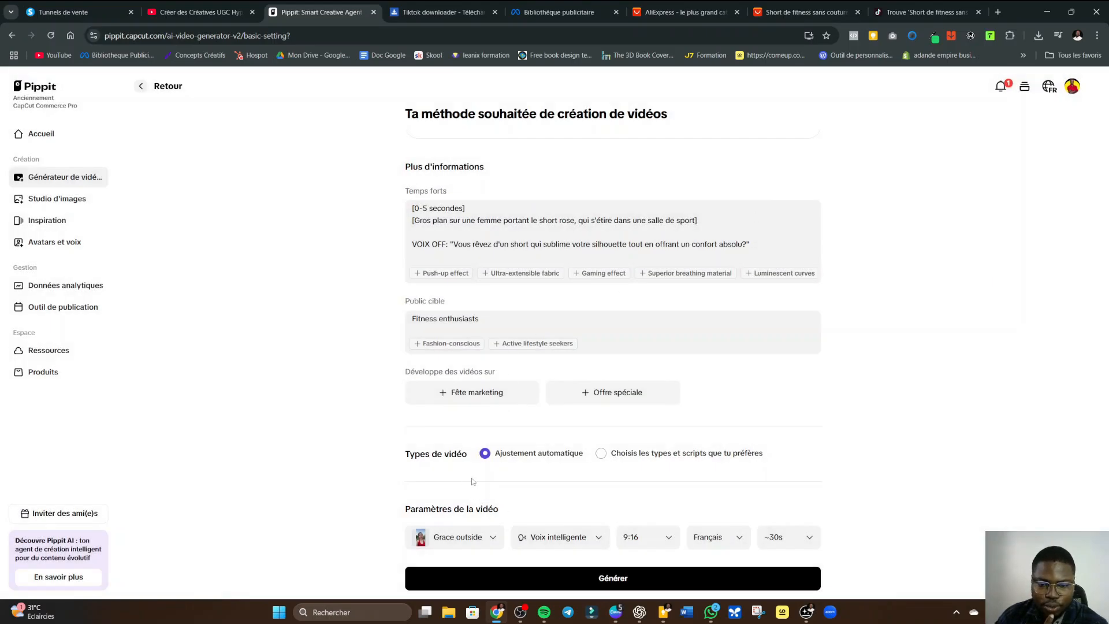
- Switch the video types to choosing preferred types and scripts, and set the voice to Carmen at the makeup table
{"action": "left_click", "coordinate": [601, 455]}
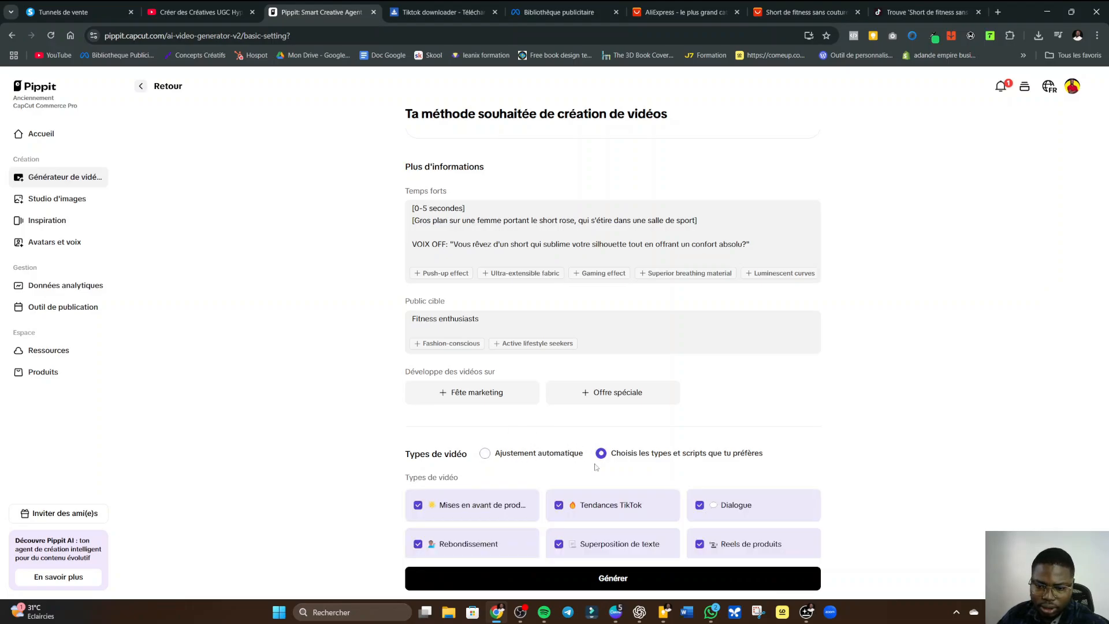
{"action": "scroll", "coordinate": [595, 466], "scroll_direction": "down", "scroll_amount": 3}
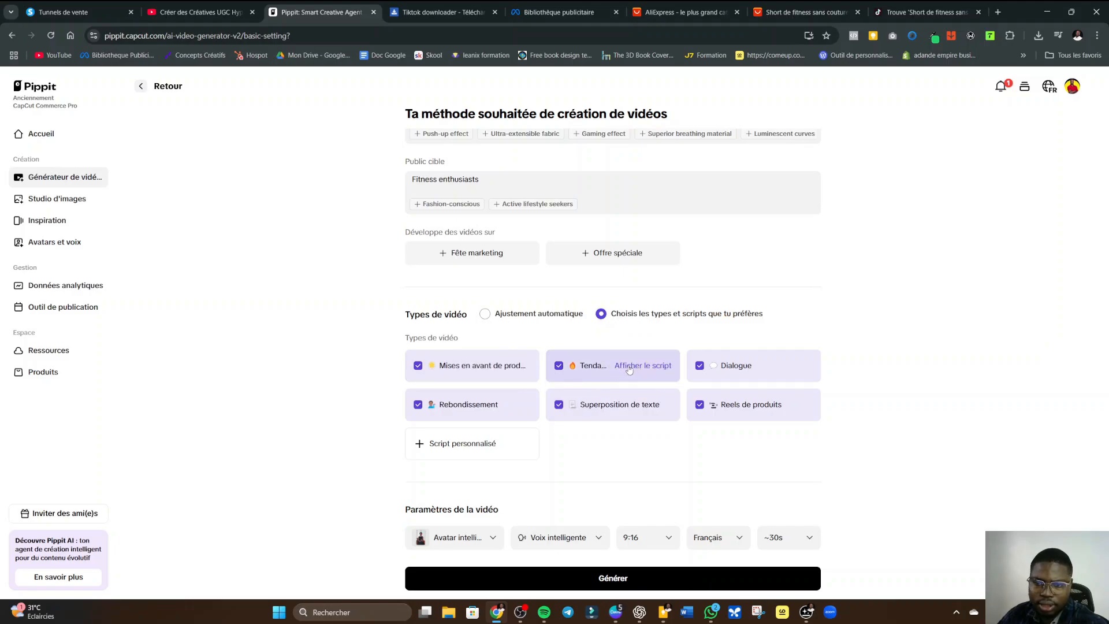
{"action": "left_click", "coordinate": [591, 542]}
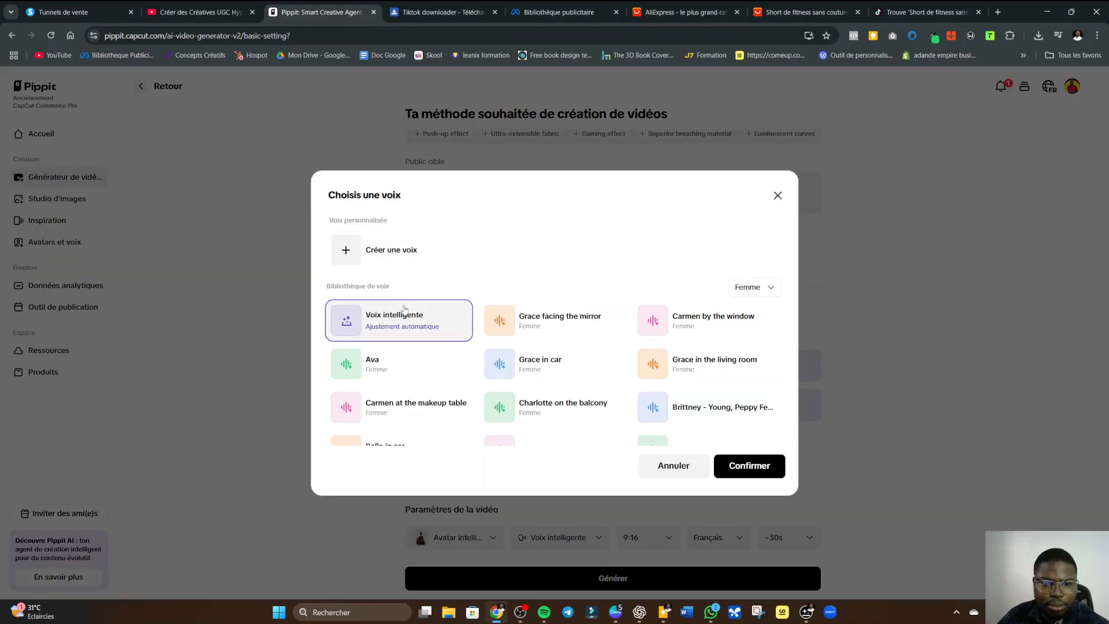
{"action": "mouse_move", "coordinate": [502, 324]}
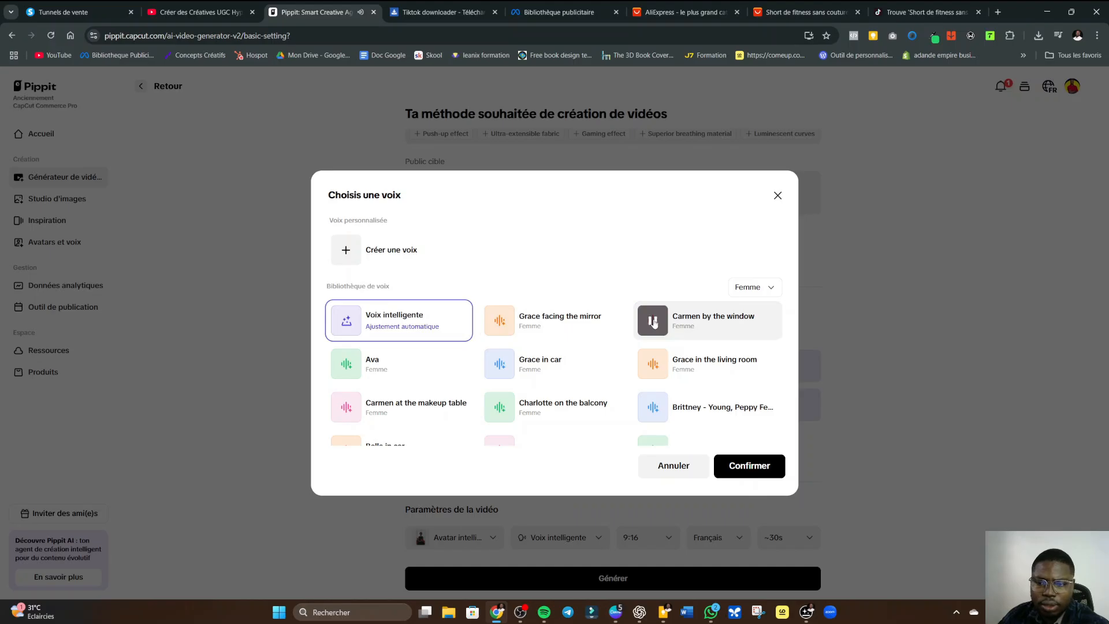
{"action": "scroll", "coordinate": [712, 330], "scroll_direction": "down", "scroll_amount": 2}
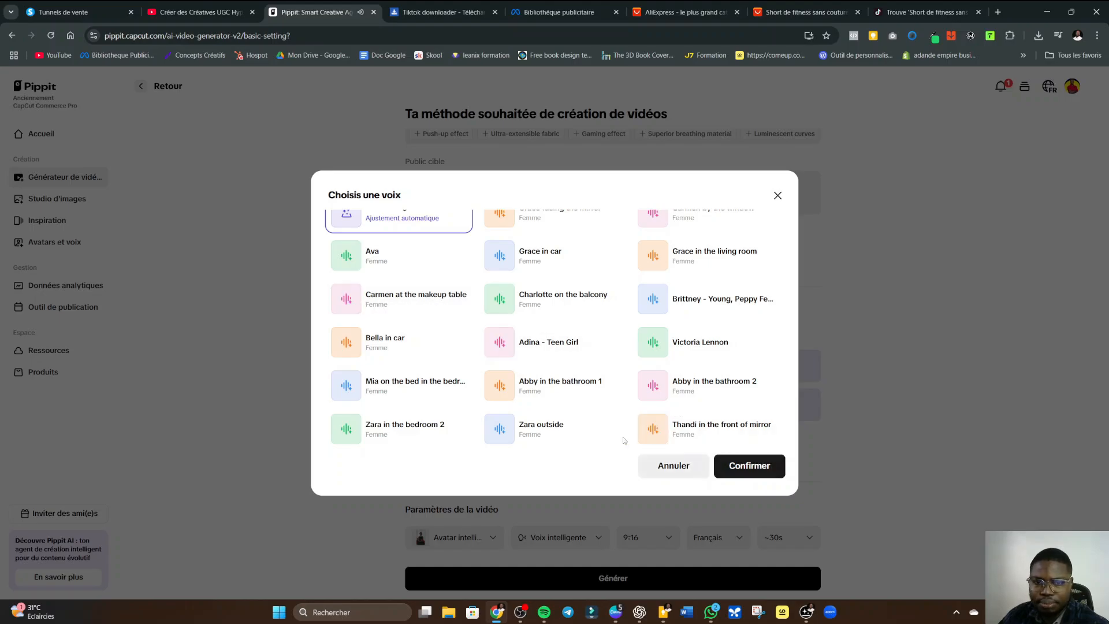
{"action": "left_click", "coordinate": [399, 301]}
{"action": "left_click", "coordinate": [763, 466]}
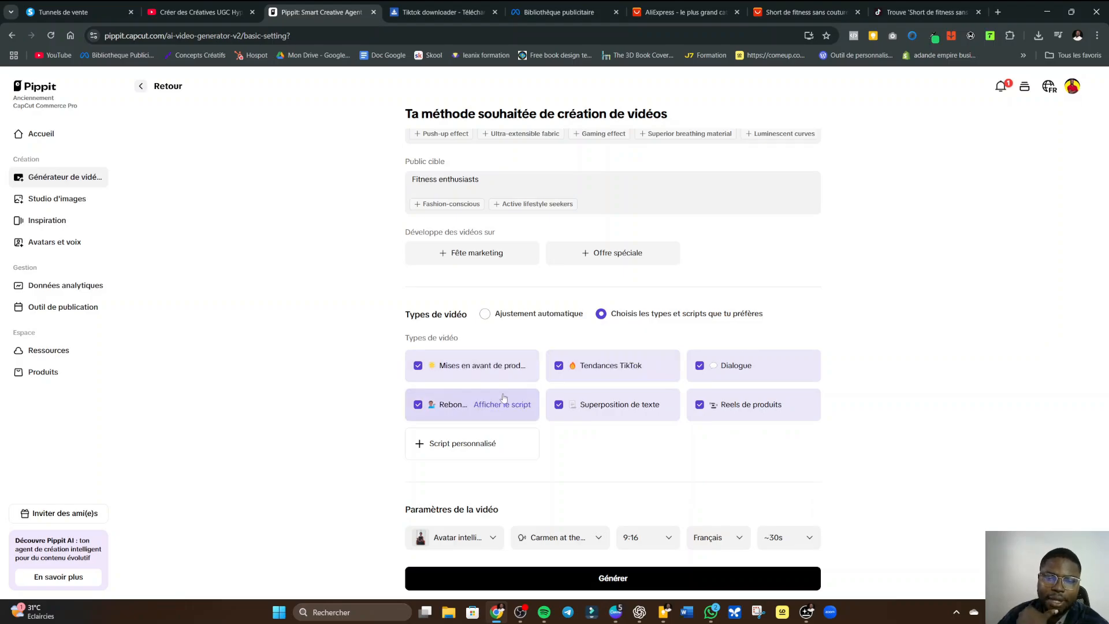
- Deselect every video type except Tendances TikTok
{"action": "left_click", "coordinate": [418, 406]}
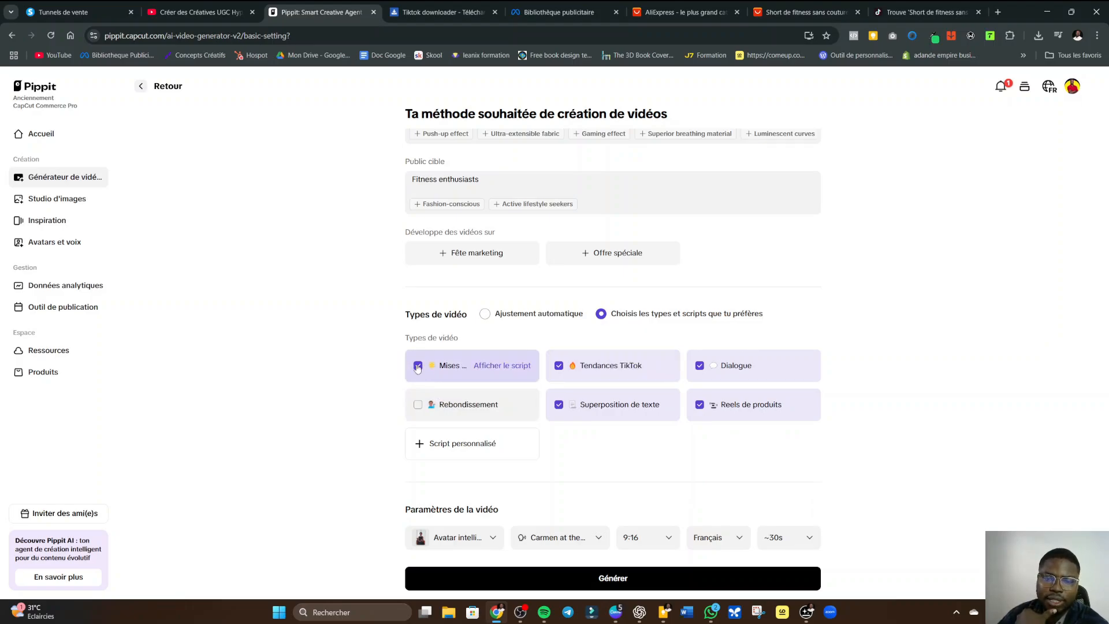
{"action": "left_click", "coordinate": [418, 366]}
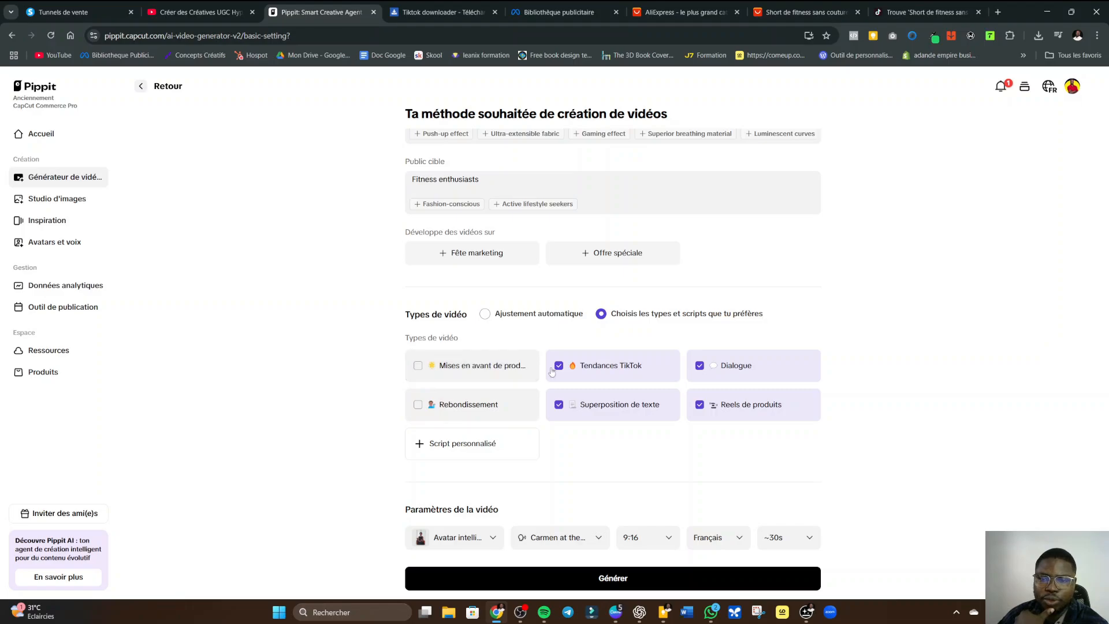
{"action": "left_click", "coordinate": [558, 368]}
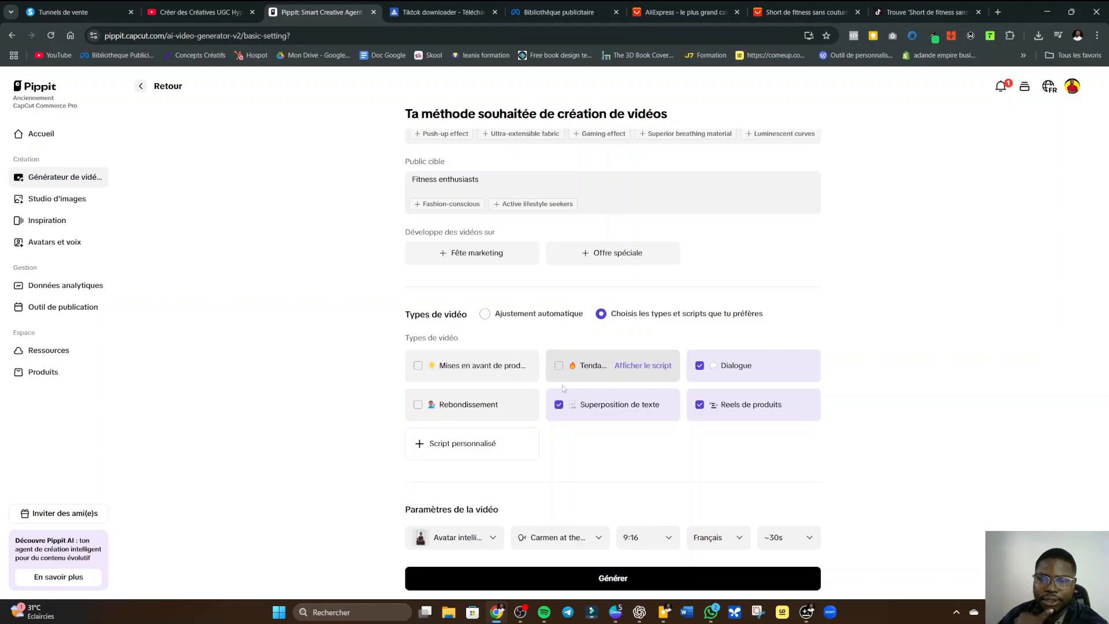
{"action": "left_click", "coordinate": [558, 404]}
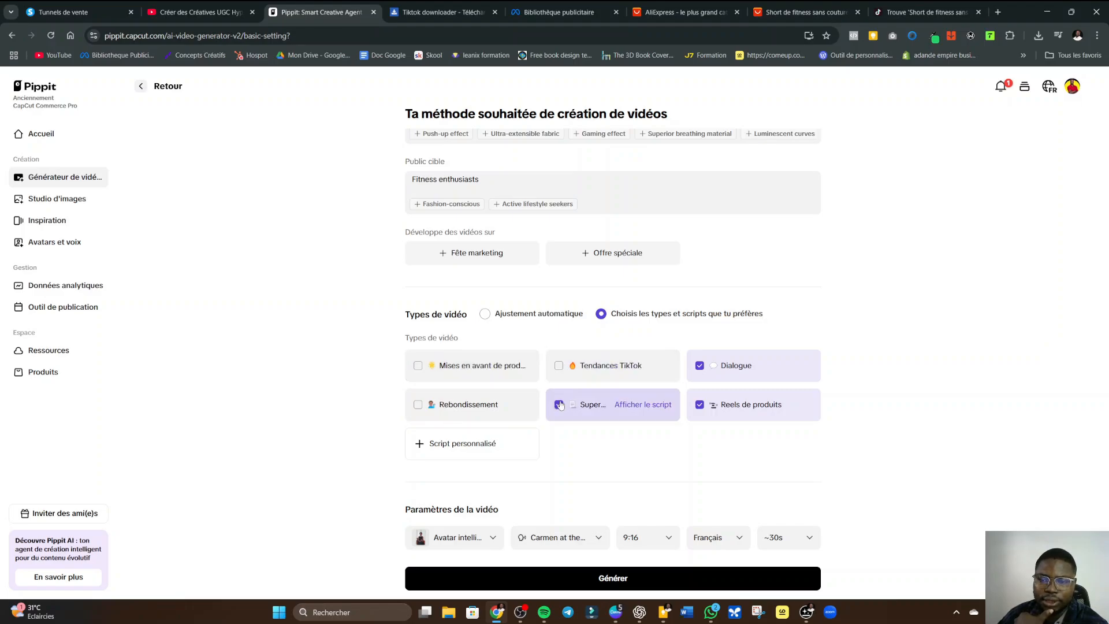
{"action": "left_click", "coordinate": [559, 366]}
{"action": "left_click", "coordinate": [706, 406]}
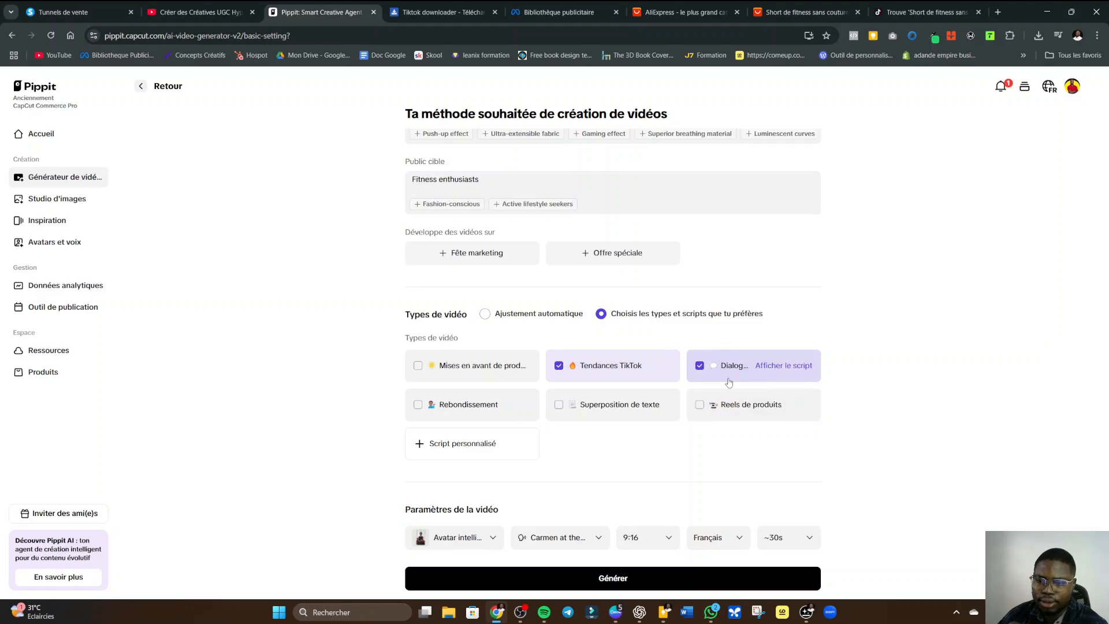
{"action": "left_click", "coordinate": [700, 405]}
{"action": "left_click", "coordinate": [700, 366]}
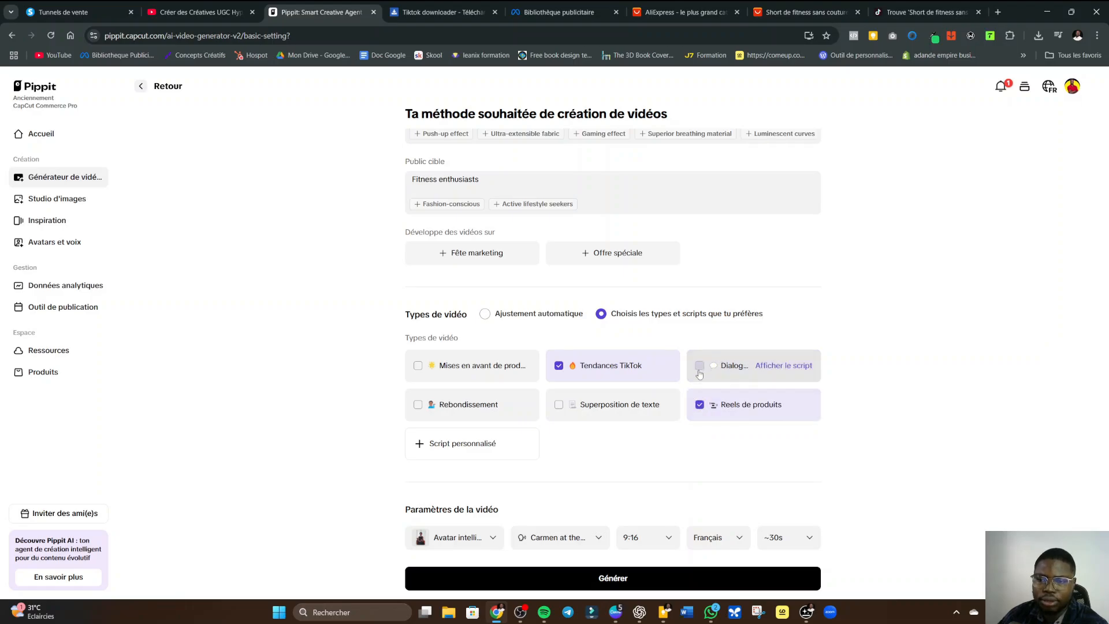
{"action": "left_click", "coordinate": [698, 405]}
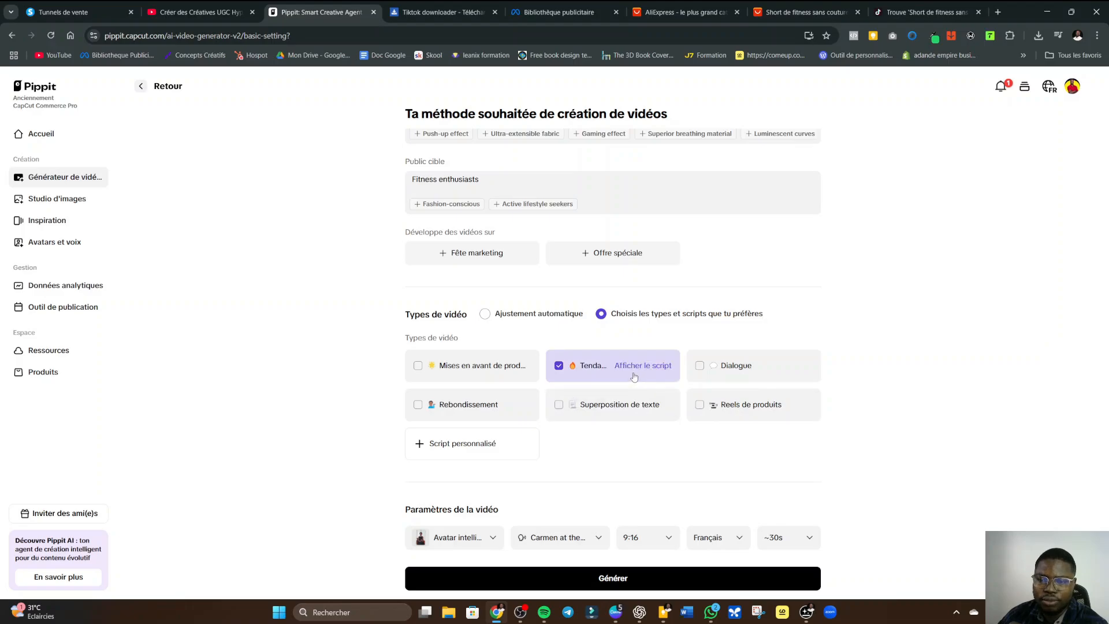
- Review the Tendances TikTok script alongside the other video type scripts, and confirm the selection
{"action": "left_click", "coordinate": [637, 366]}
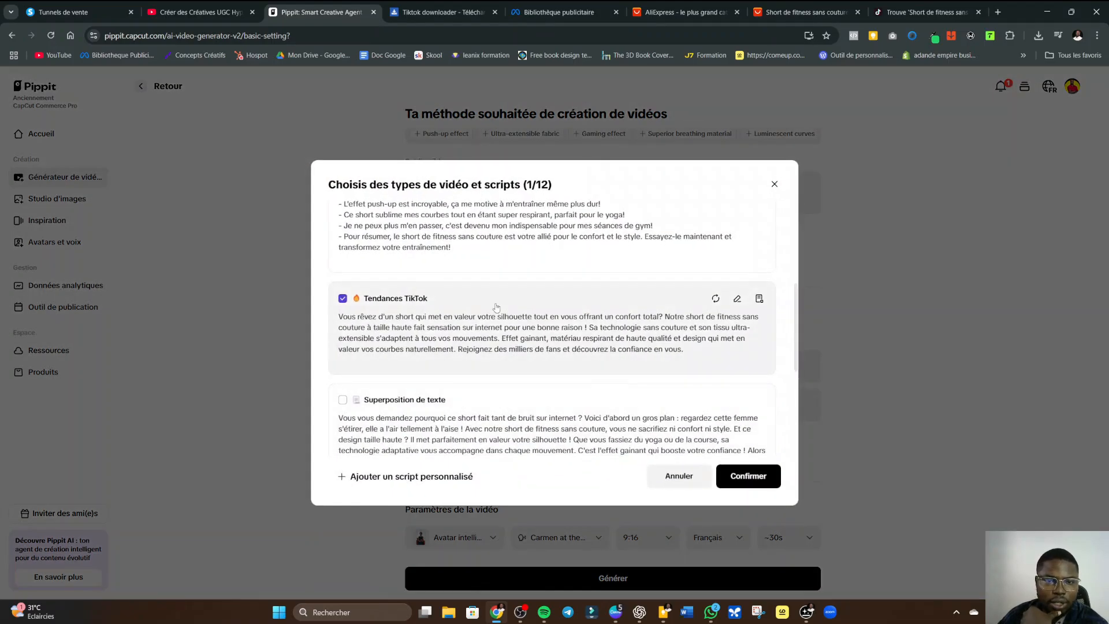
{"action": "scroll", "coordinate": [496, 312], "scroll_direction": "up", "scroll_amount": 4}
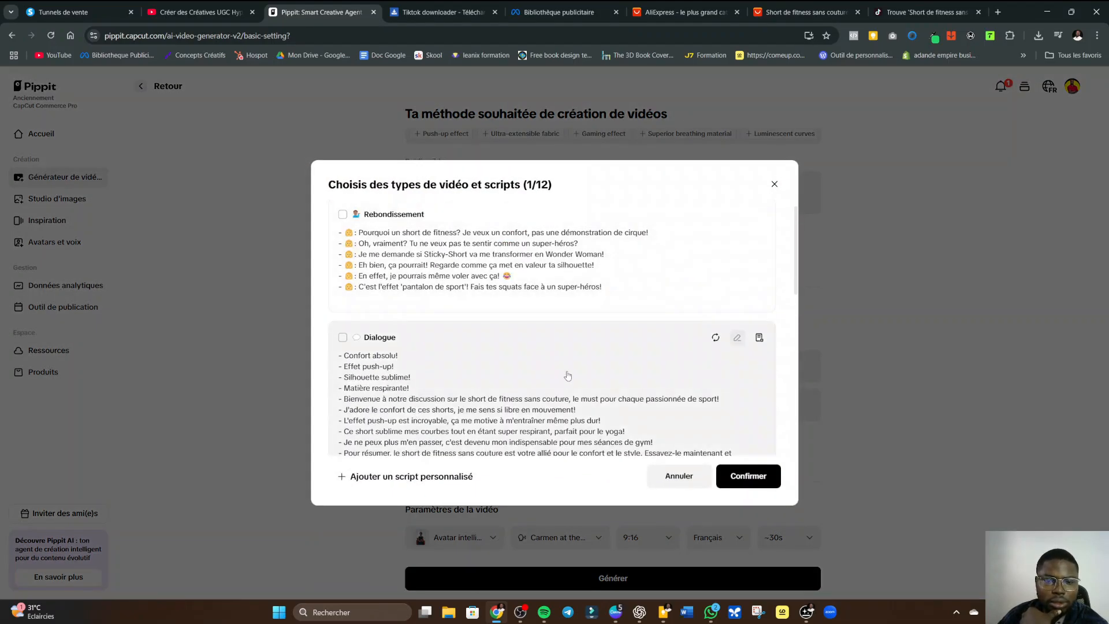
{"action": "scroll", "coordinate": [569, 375], "scroll_direction": "up", "scroll_amount": 1}
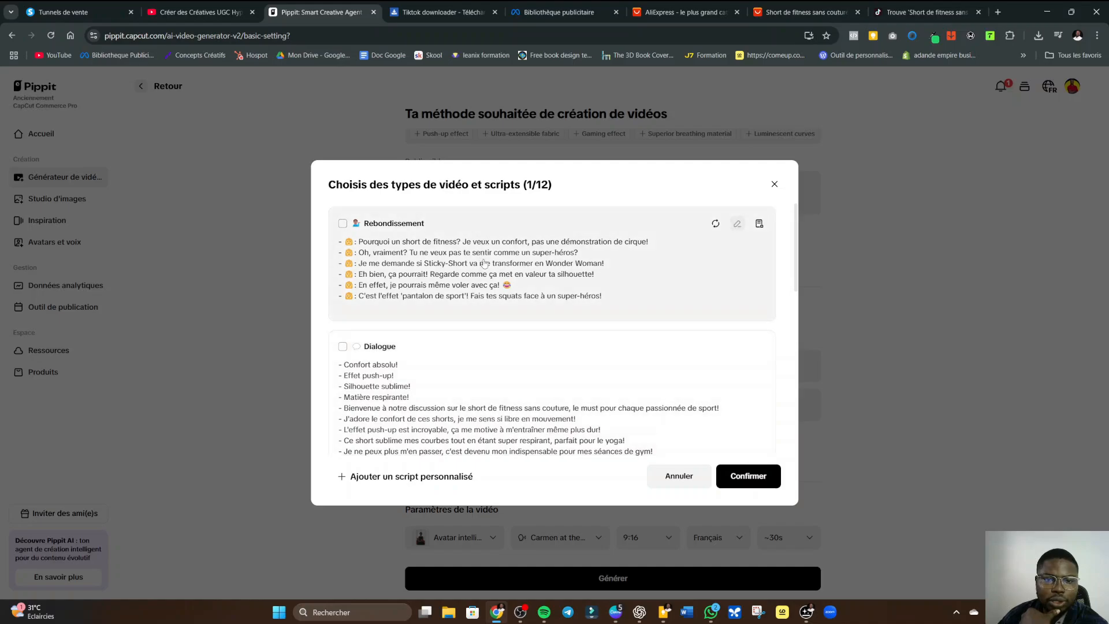
{"action": "scroll", "coordinate": [568, 376], "scroll_direction": "down", "scroll_amount": 10}
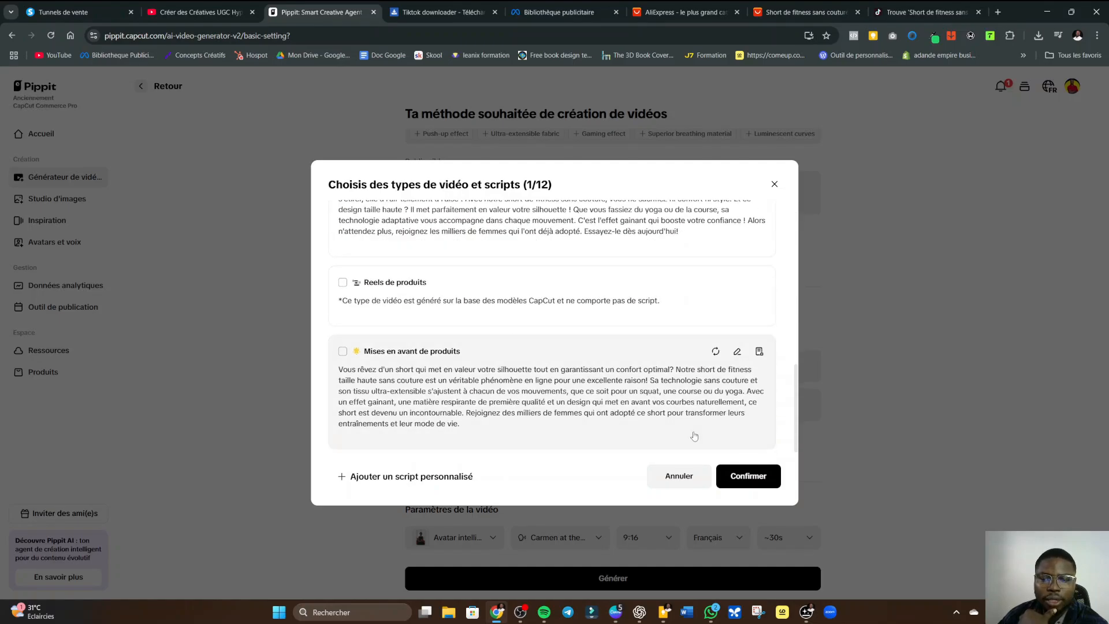
{"action": "left_click", "coordinate": [752, 476]}
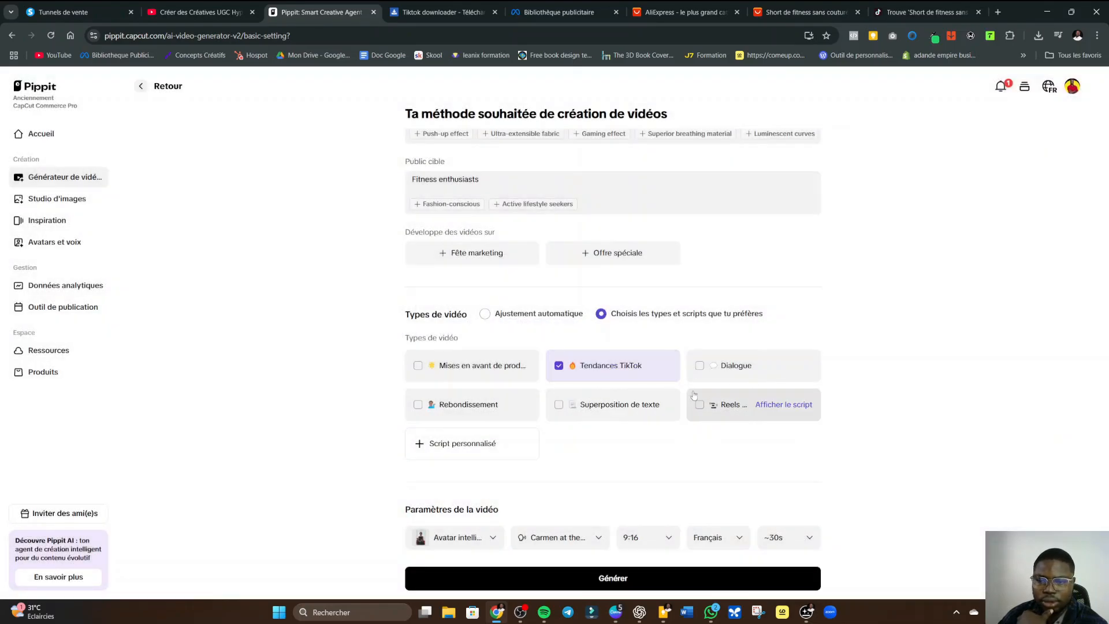
- Review the product media, highlights, target audience and chosen video type in the generator settings
{"action": "scroll", "coordinate": [679, 402], "scroll_direction": "up", "scroll_amount": 2}
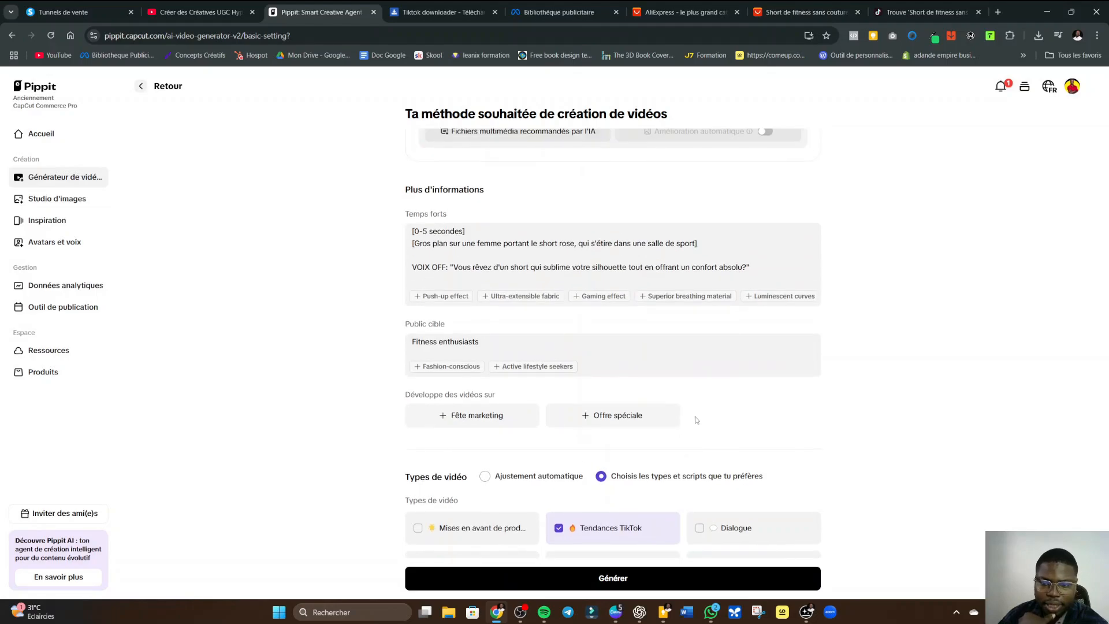
{"action": "scroll", "coordinate": [658, 404], "scroll_direction": "down", "scroll_amount": 2}
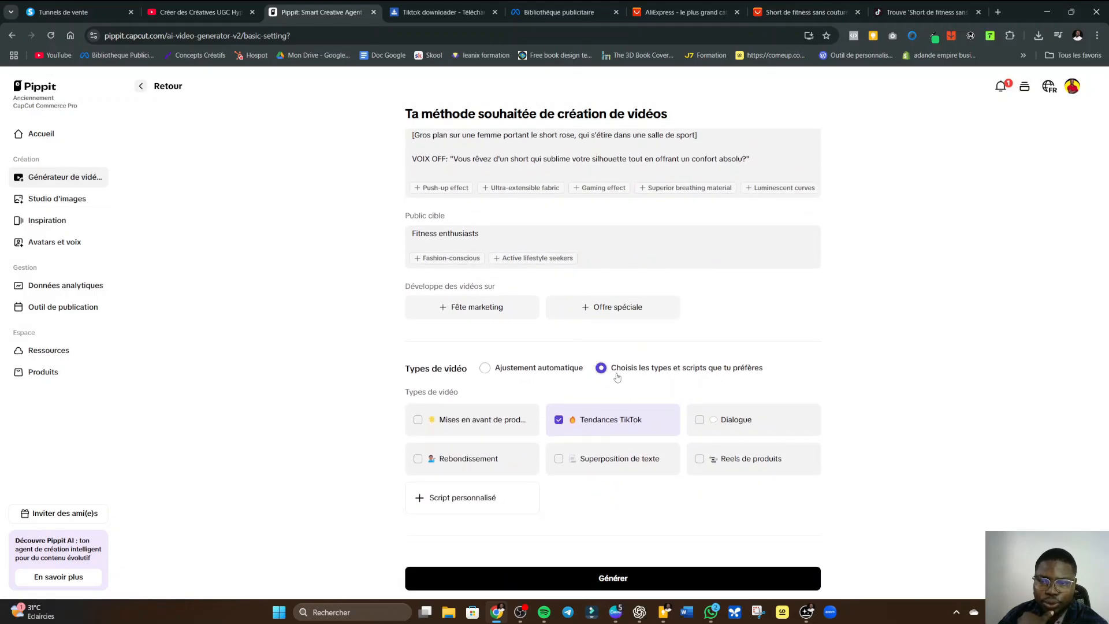
{"action": "mouse_move", "coordinate": [638, 415]}
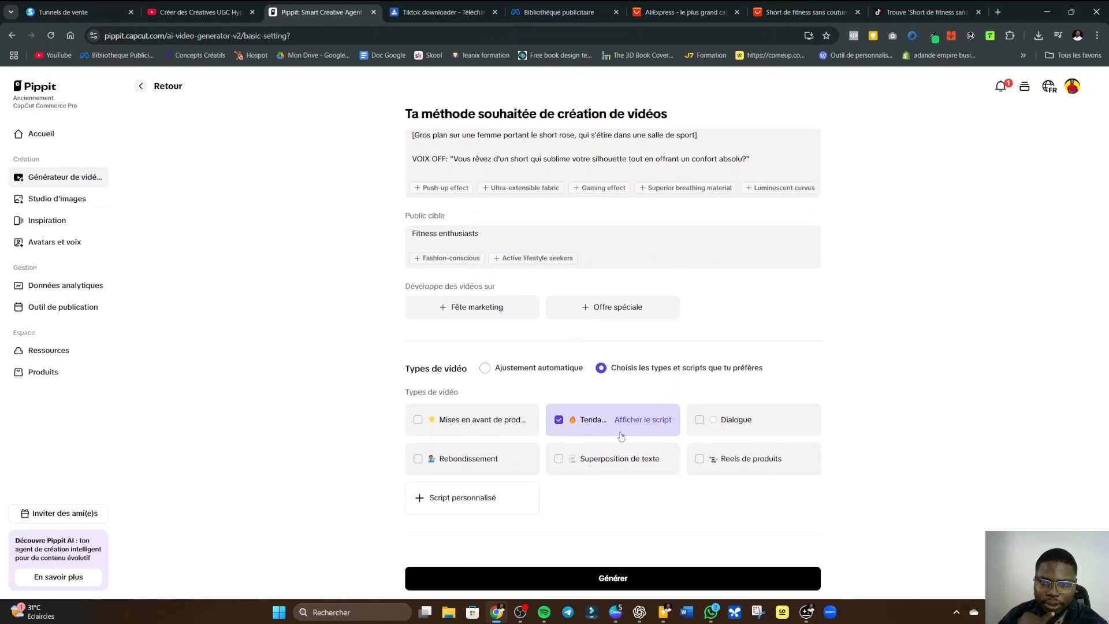
{"action": "scroll", "coordinate": [621, 436], "scroll_direction": "down", "scroll_amount": 1}
{"action": "scroll", "coordinate": [651, 436], "scroll_direction": "up", "scroll_amount": 3}
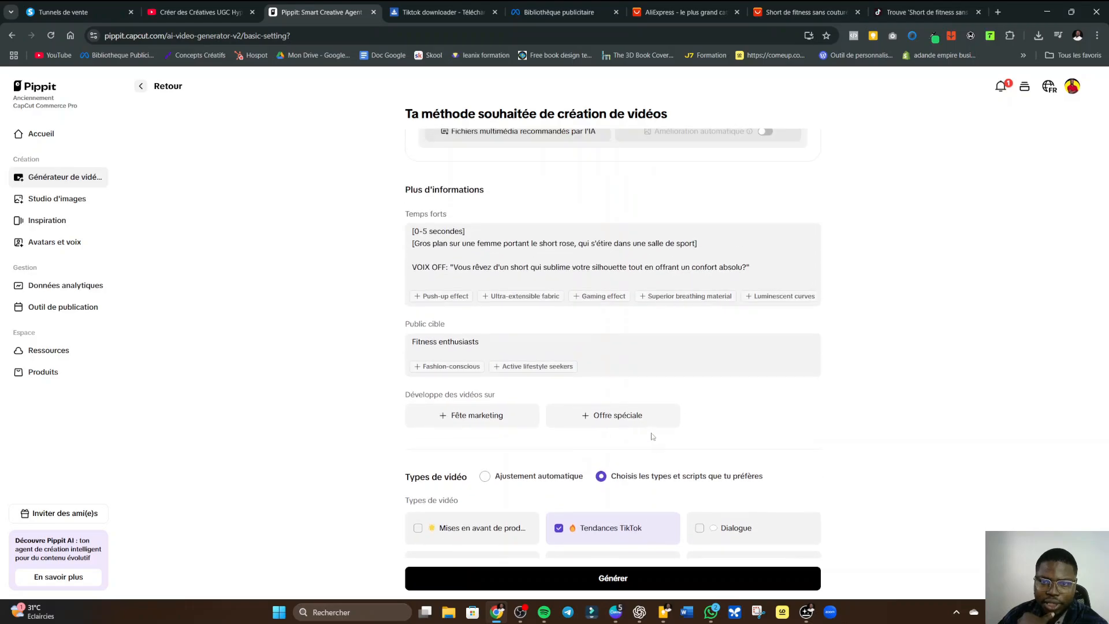
{"action": "mouse_move", "coordinate": [543, 323]}
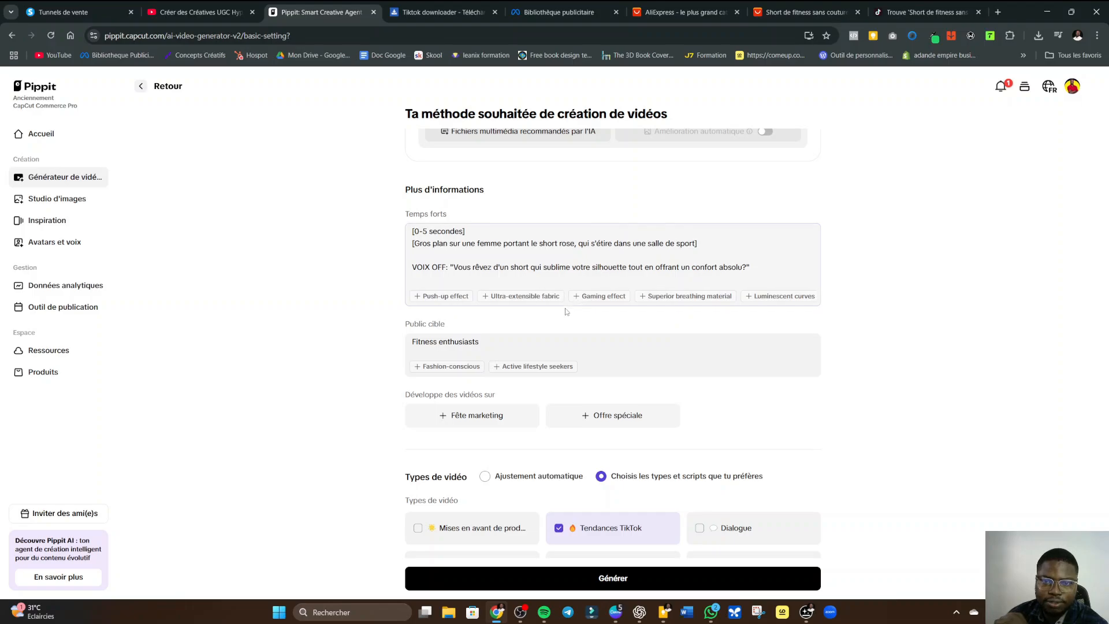
{"action": "scroll", "coordinate": [566, 312], "scroll_direction": "up", "scroll_amount": 1}
{"action": "left_click", "coordinate": [581, 324]}
{"action": "scroll", "coordinate": [586, 335], "scroll_direction": "up", "scroll_amount": 2}
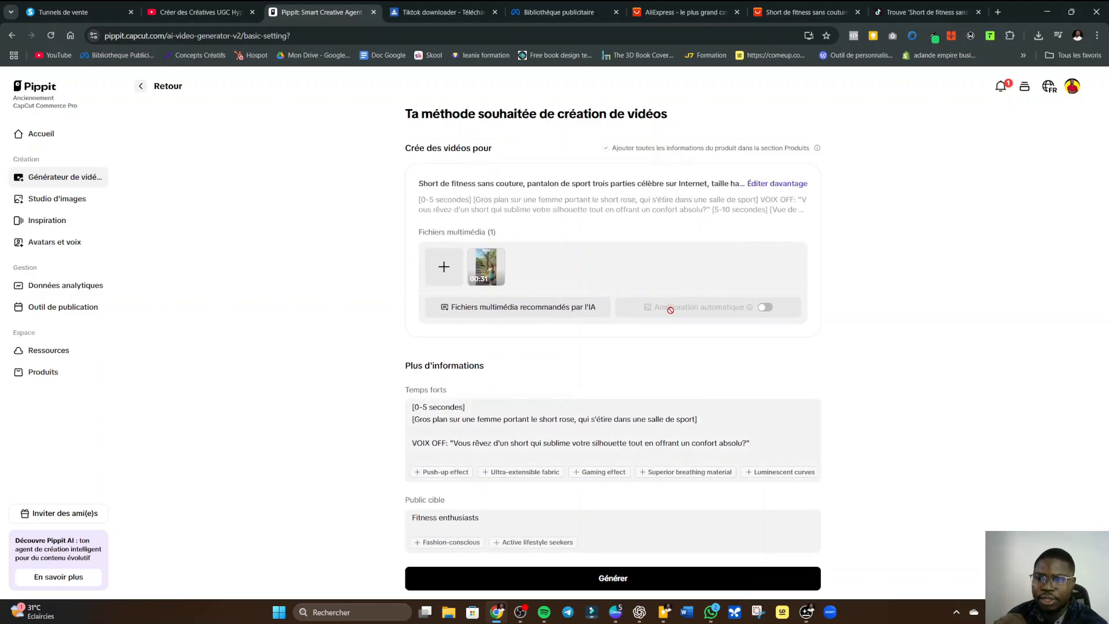
- Generate the videos with the current settings and dismiss the quick edit tip
{"action": "scroll", "coordinate": [633, 270], "scroll_direction": "down", "scroll_amount": 5}
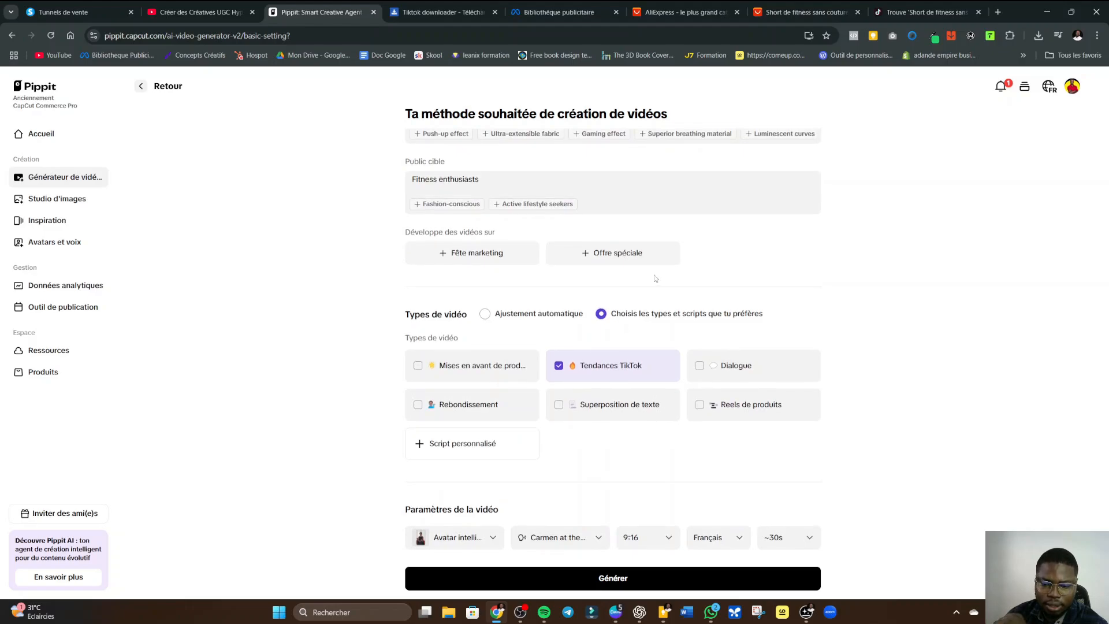
{"action": "left_click", "coordinate": [615, 581]}
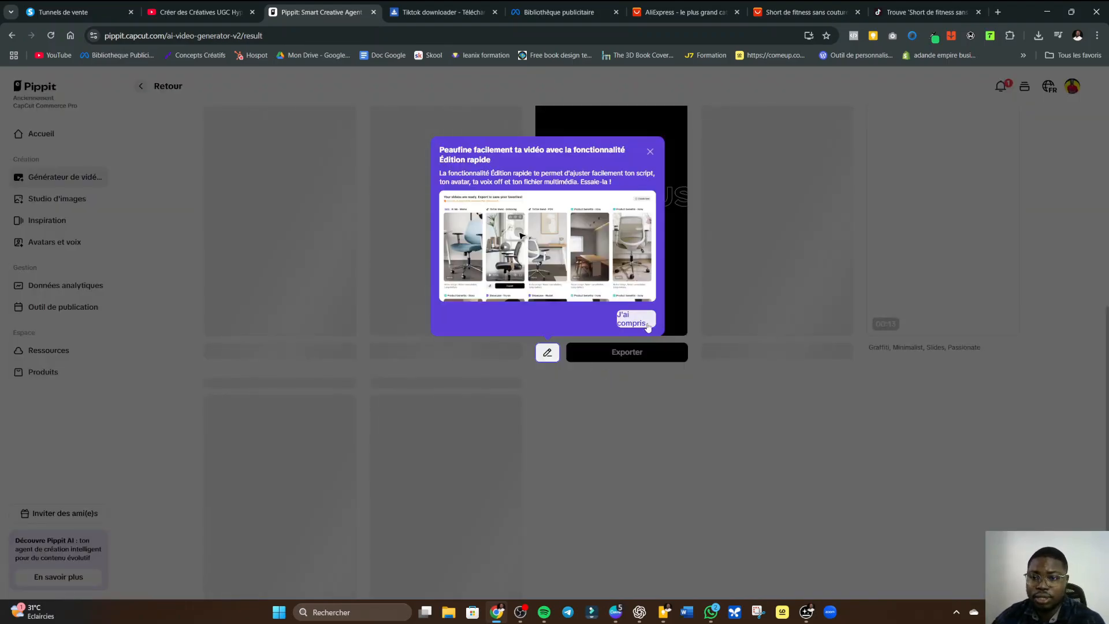
{"action": "left_click", "coordinate": [636, 318]}
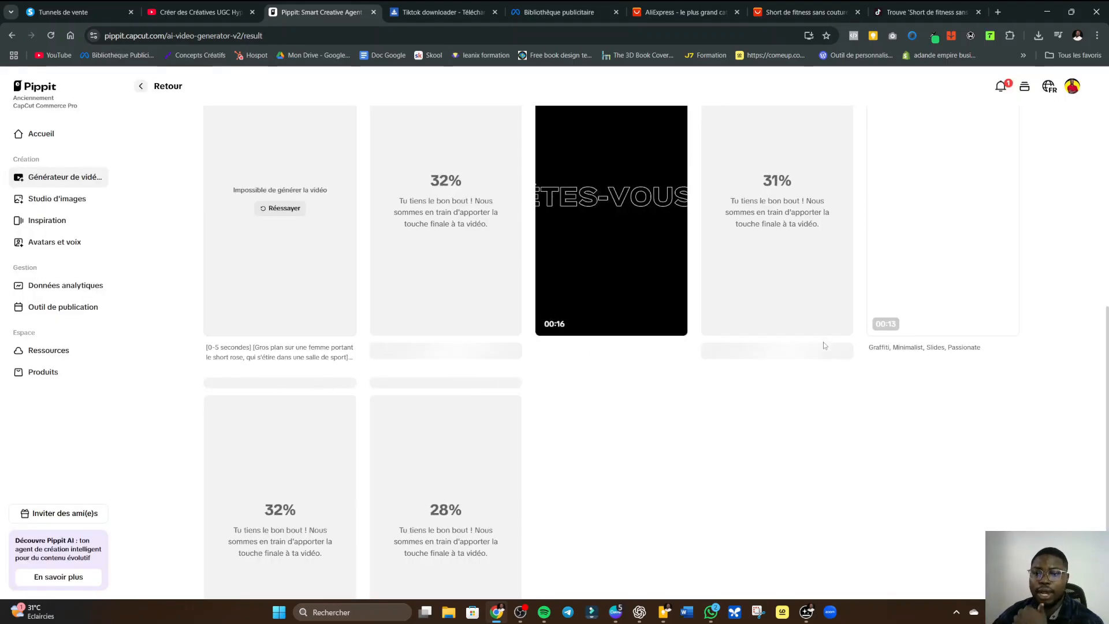
- Preview the two generated Tendances TikTok · Point de vue videos among the results
{"action": "scroll", "coordinate": [520, 345], "scroll_direction": "up", "scroll_amount": 7}
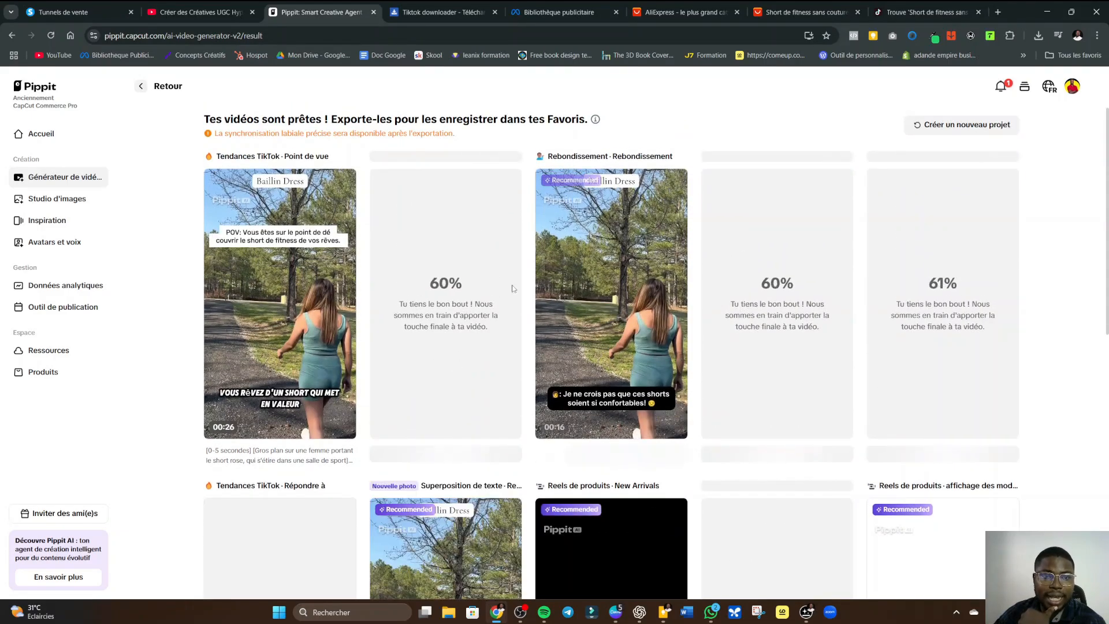
{"action": "mouse_move", "coordinate": [564, 283]}
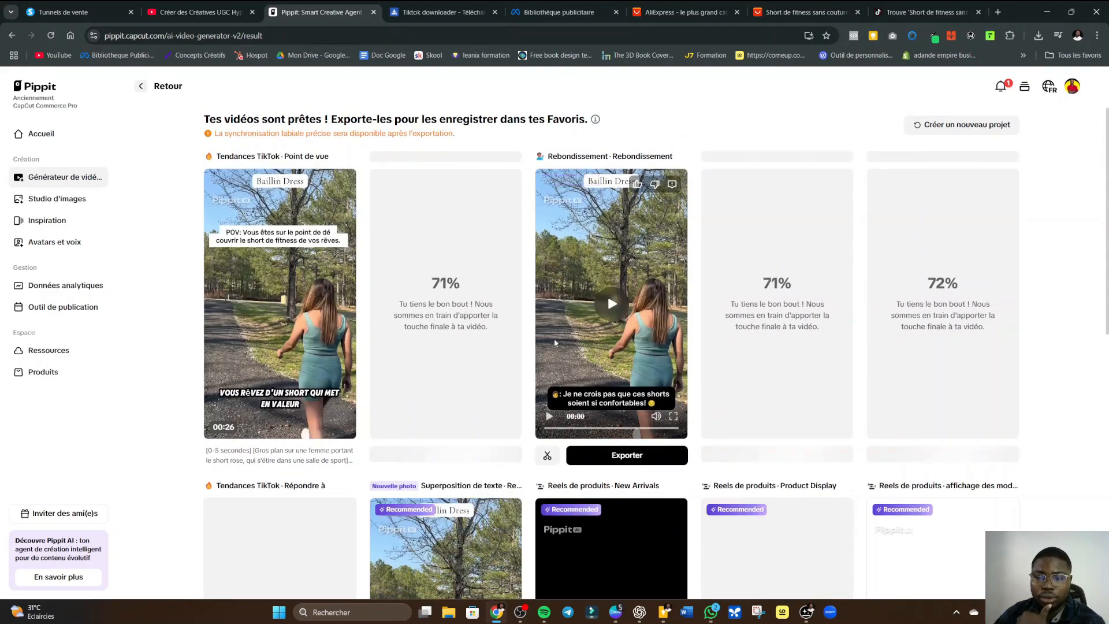
{"action": "mouse_move", "coordinate": [299, 428]}
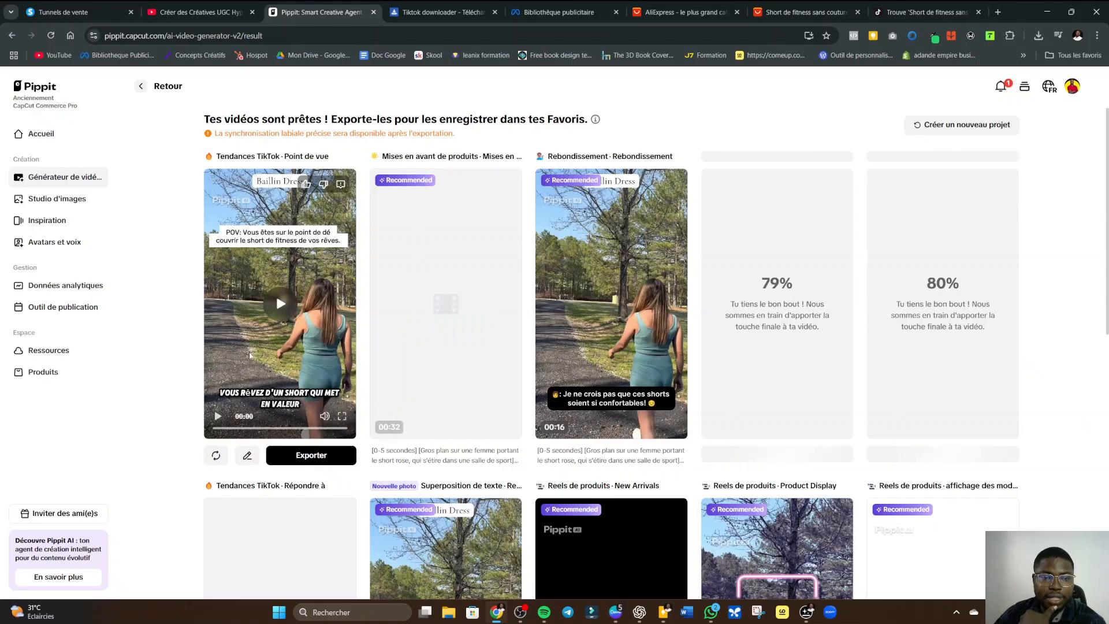
{"action": "left_click", "coordinate": [219, 417]}
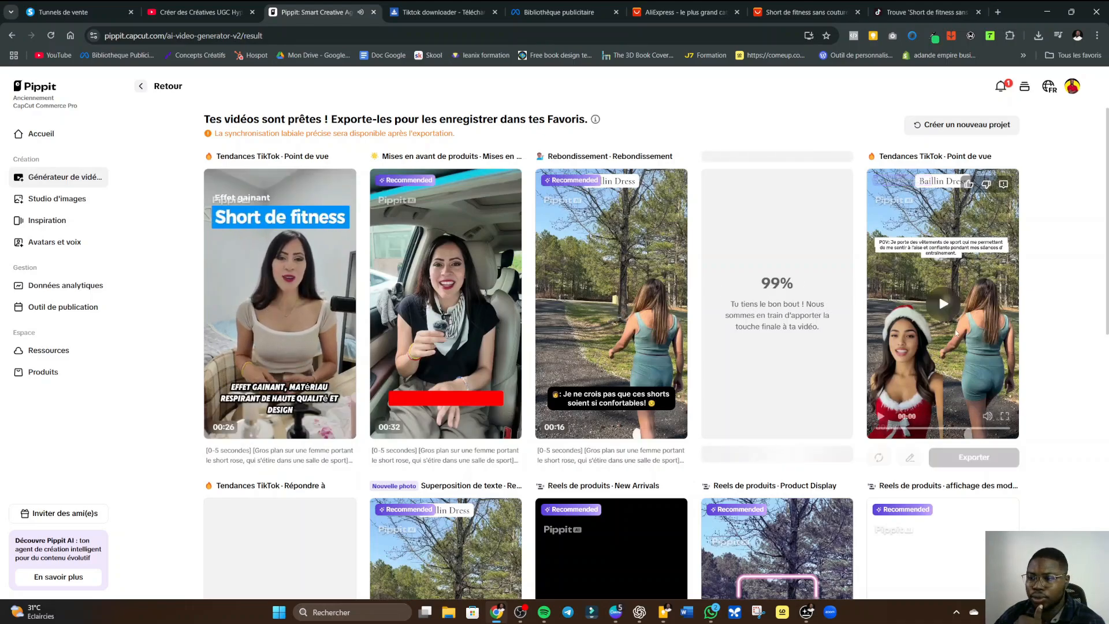
{"action": "left_click", "coordinate": [943, 304]}
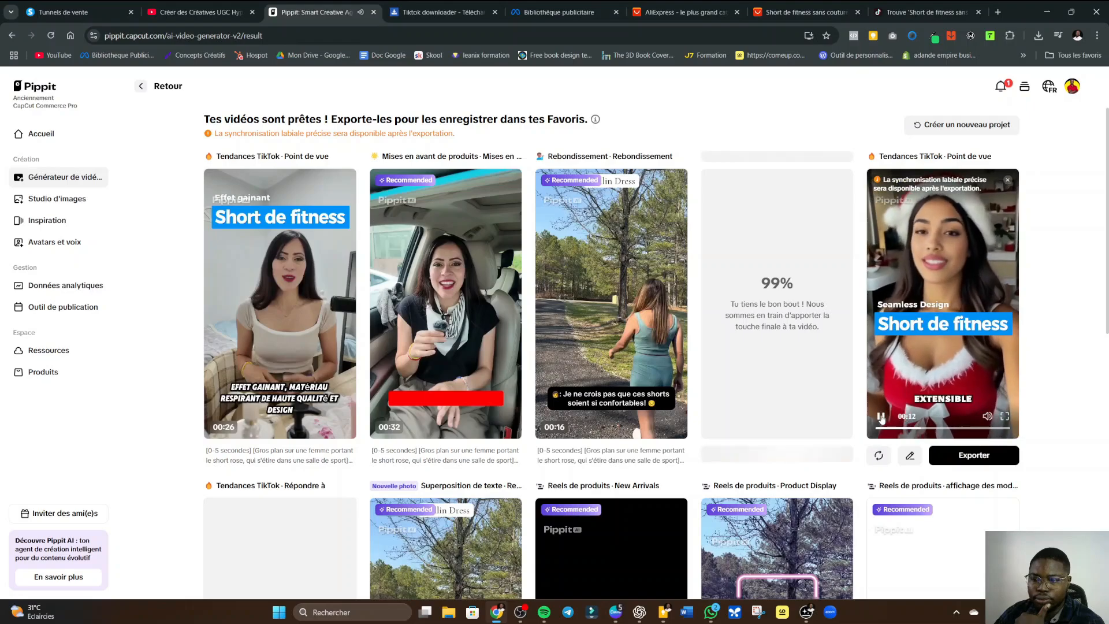
- Preview the generated Dialogue · La sélection de tes amis video and look over the other video results
{"action": "scroll", "coordinate": [742, 377], "scroll_direction": "down", "scroll_amount": 5}
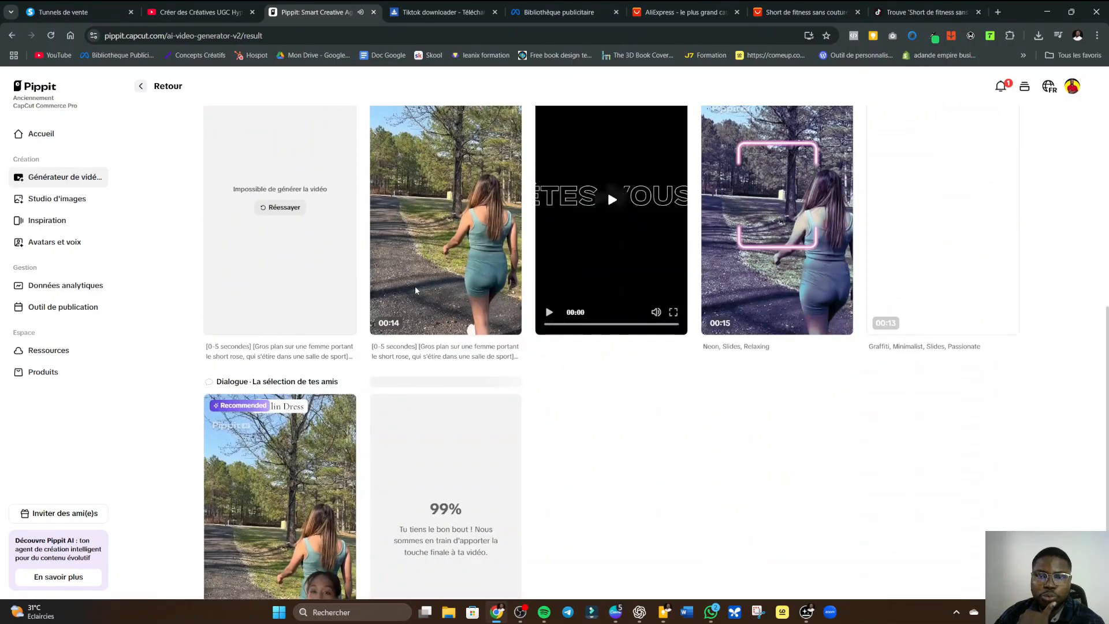
{"action": "scroll", "coordinate": [350, 456], "scroll_direction": "down", "scroll_amount": 2}
{"action": "mouse_move", "coordinate": [275, 379]}
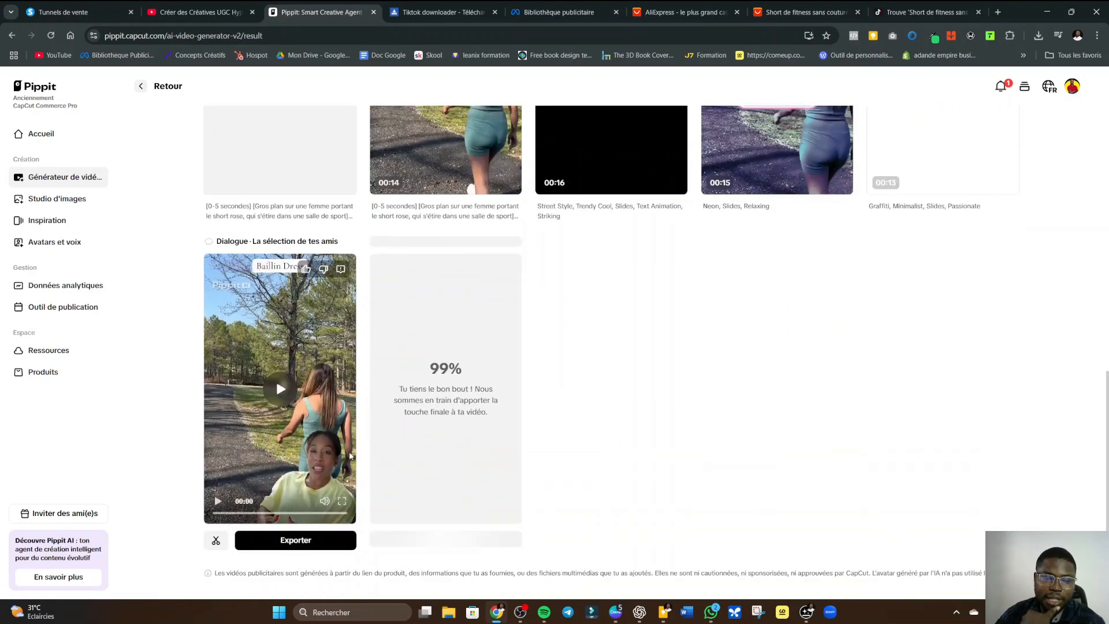
{"action": "left_click", "coordinate": [286, 387]}
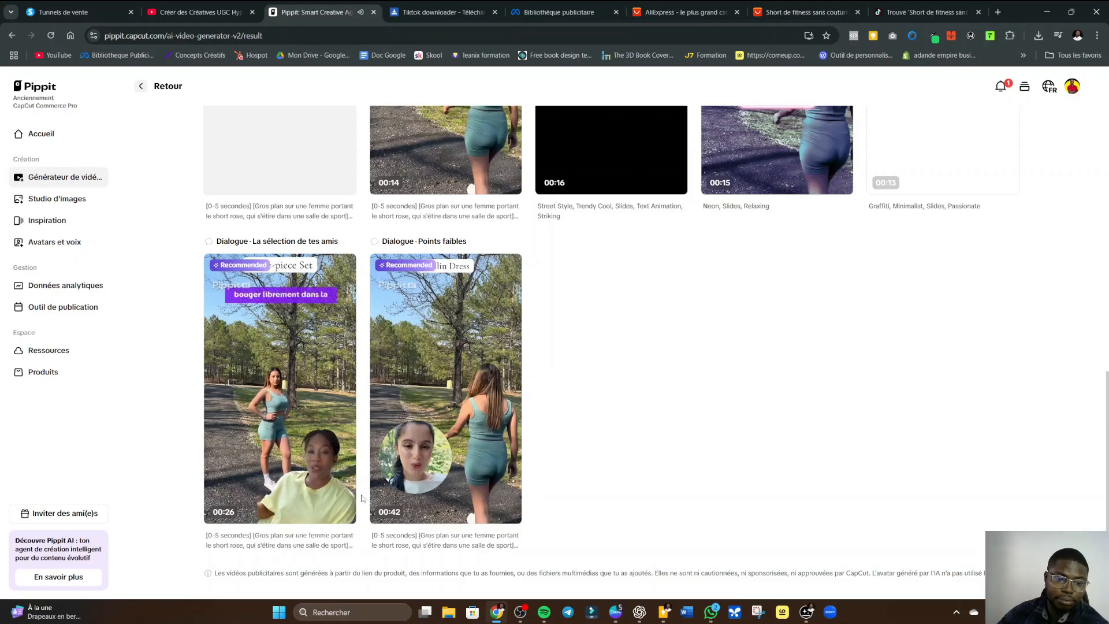
{"action": "mouse_move", "coordinate": [305, 429]}
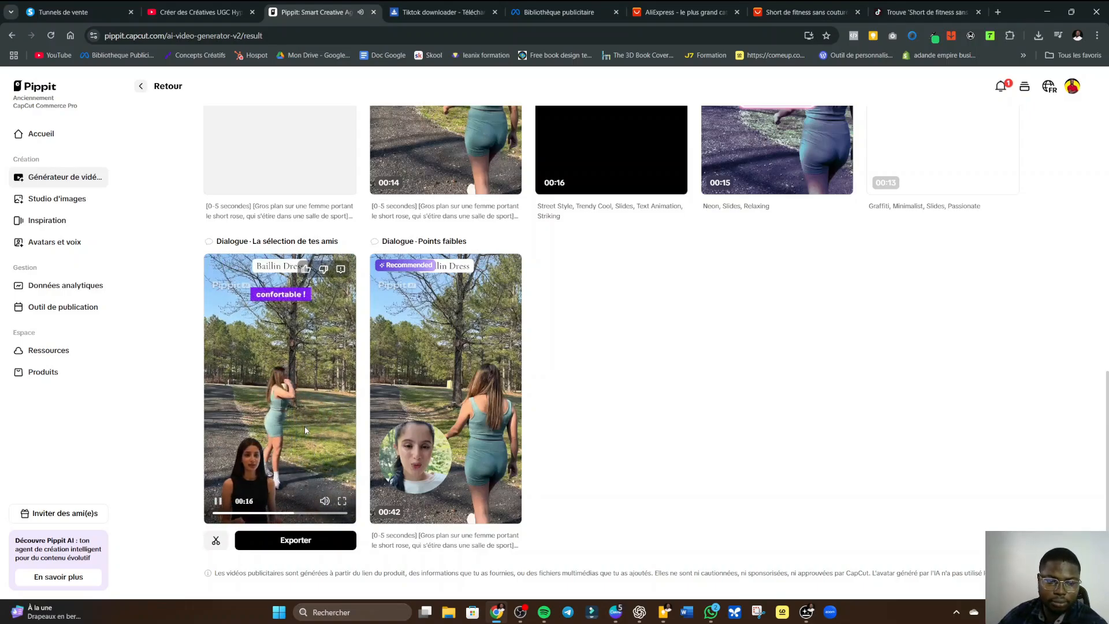
{"action": "left_click", "coordinate": [219, 501]}
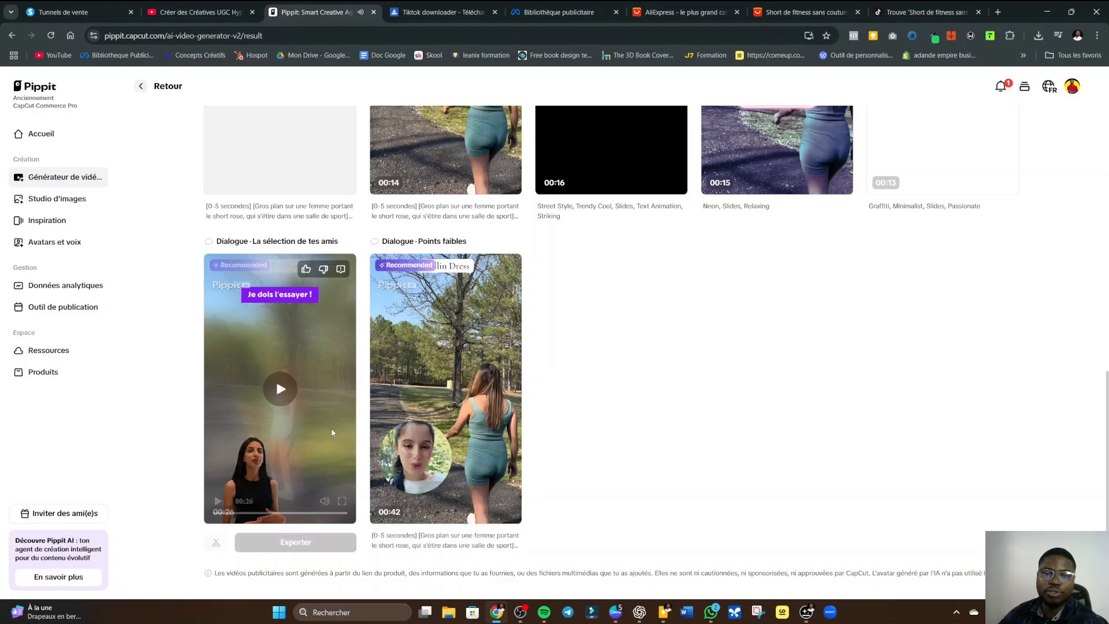
{"action": "mouse_move", "coordinate": [305, 546]}
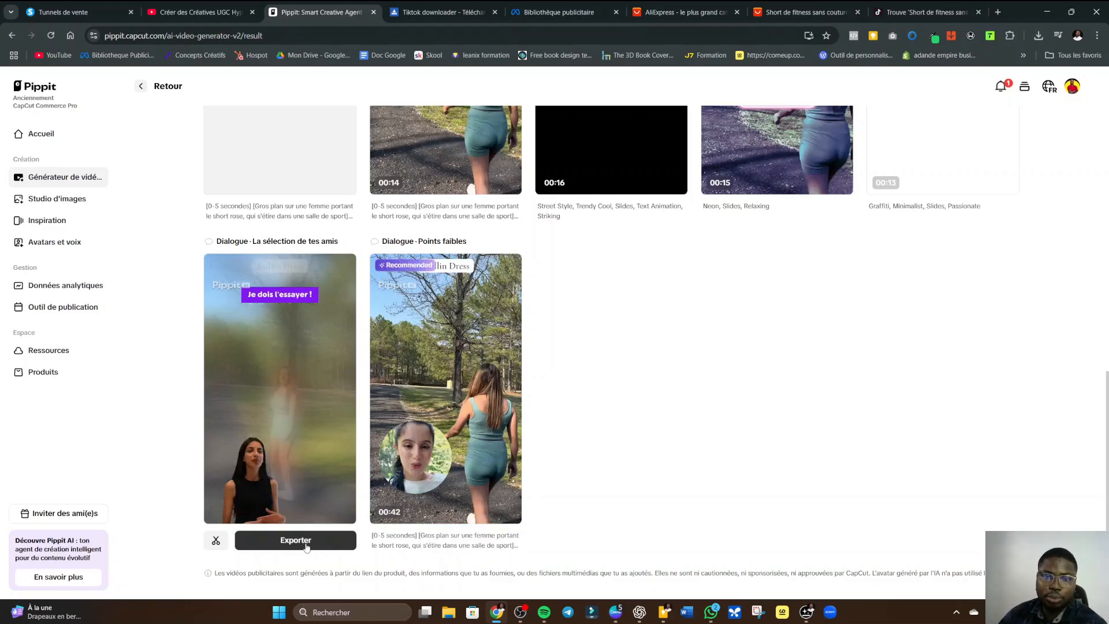
{"action": "scroll", "coordinate": [547, 341], "scroll_direction": "up", "scroll_amount": 8}
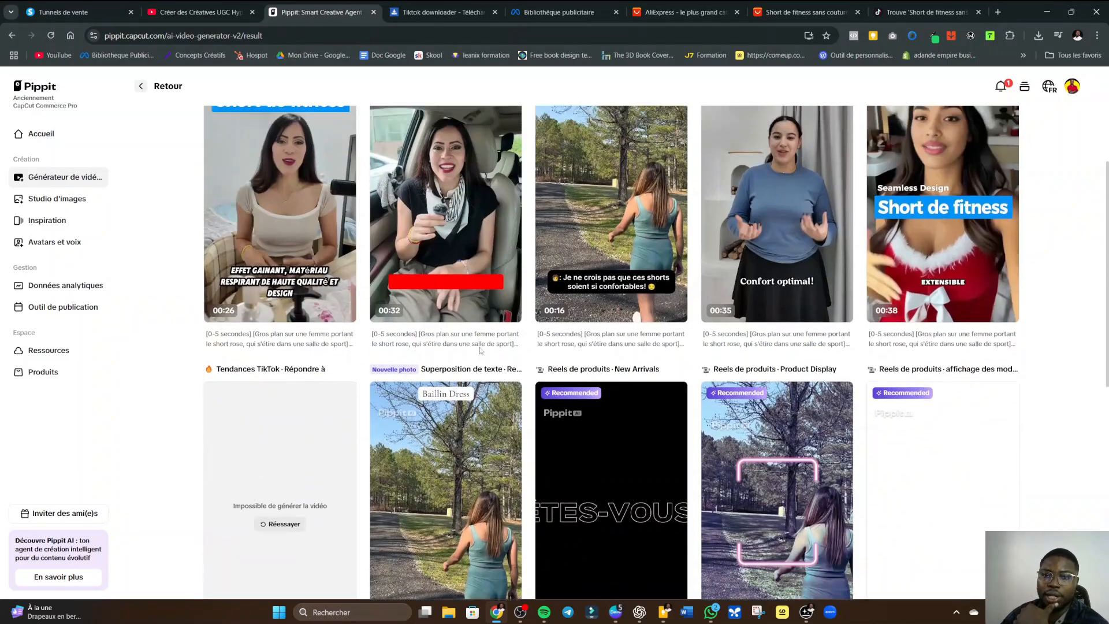
{"action": "scroll", "coordinate": [479, 350], "scroll_direction": "up", "scroll_amount": 2}
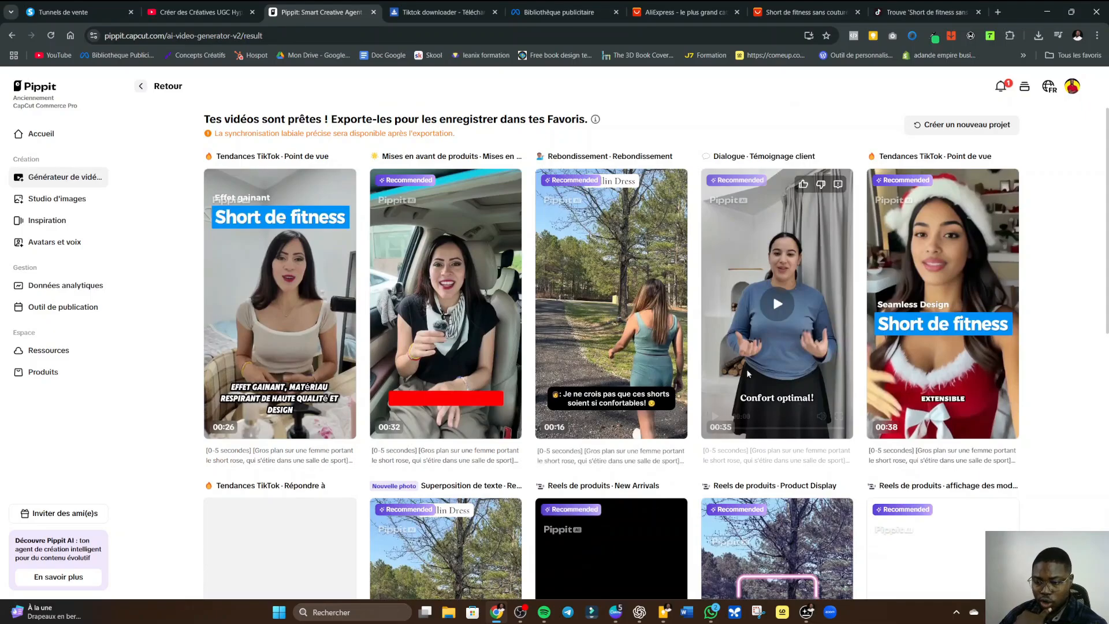
{"action": "mouse_move", "coordinate": [543, 245]}
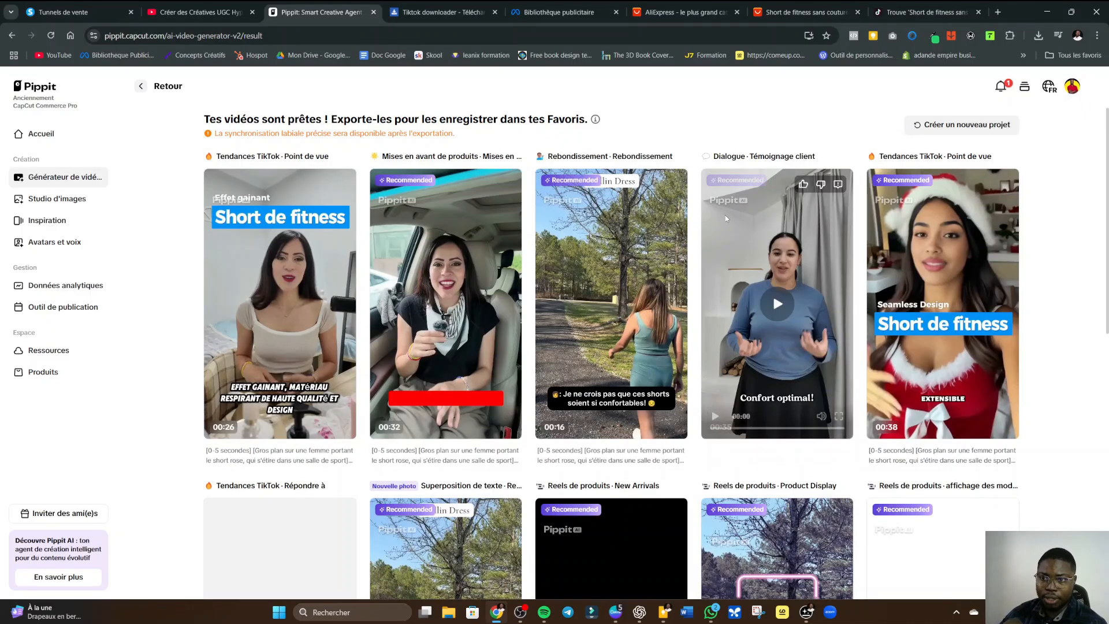
{"action": "mouse_move", "coordinate": [325, 383]}
{"action": "scroll", "coordinate": [325, 383], "scroll_direction": "down", "scroll_amount": 10}
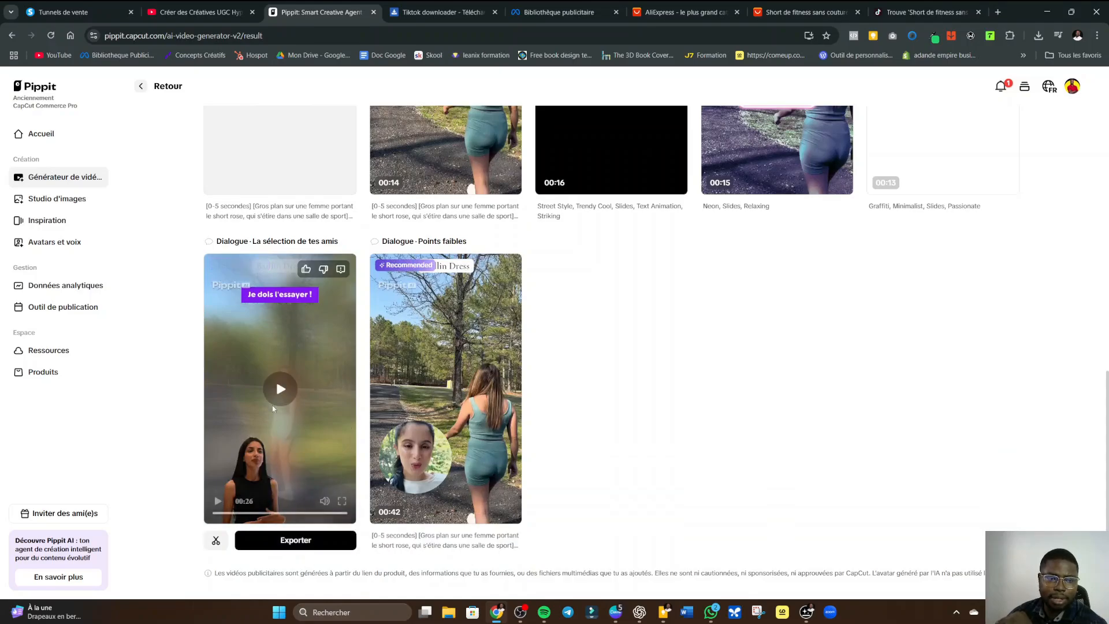
- Open the export settings for the La sélection de tes amis video, dismiss the watermark tip, and set the resolution to 1080p
{"action": "left_click", "coordinate": [292, 538]}
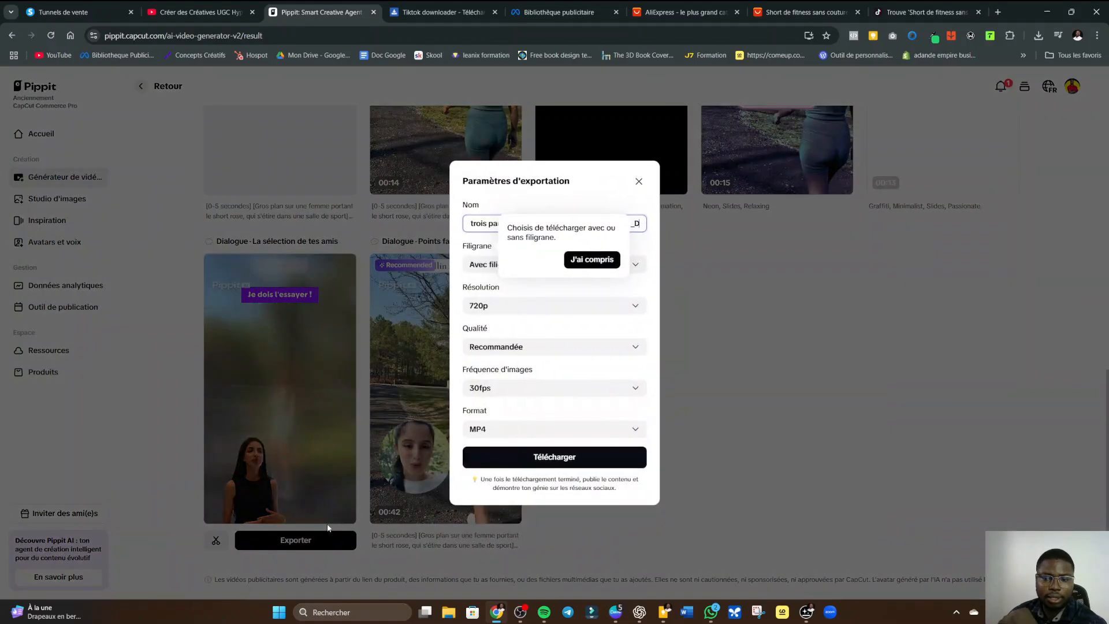
{"action": "left_click", "coordinate": [608, 261]}
{"action": "left_click", "coordinate": [507, 305]}
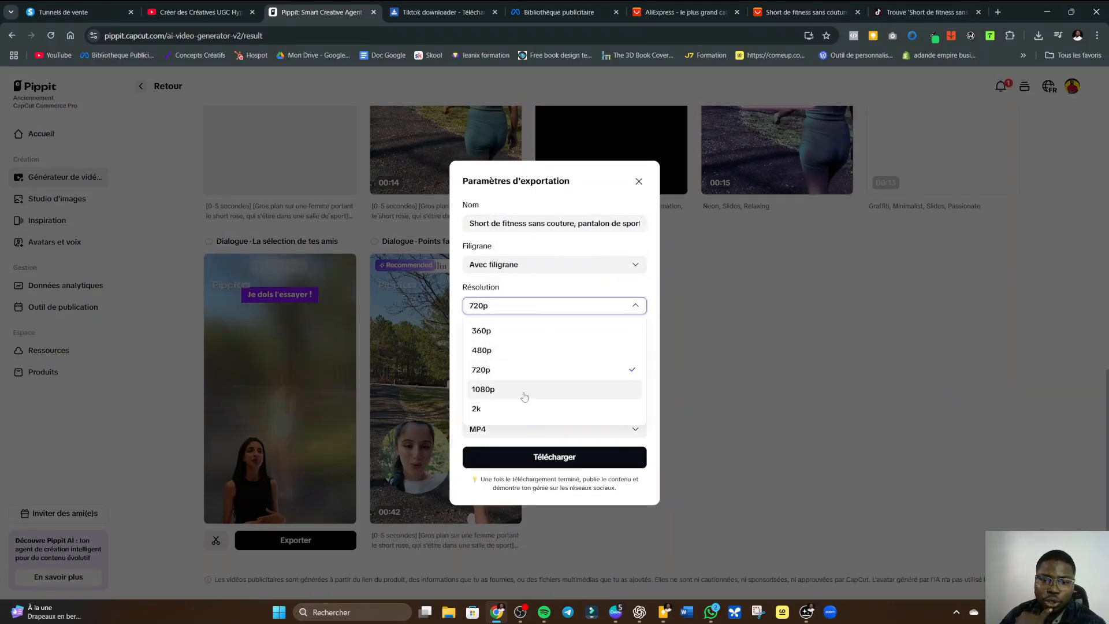
{"action": "left_click", "coordinate": [525, 389]}
- Set the export quality to Meilleure qualité and the frame rate to 60fps
{"action": "left_click", "coordinate": [551, 354]}
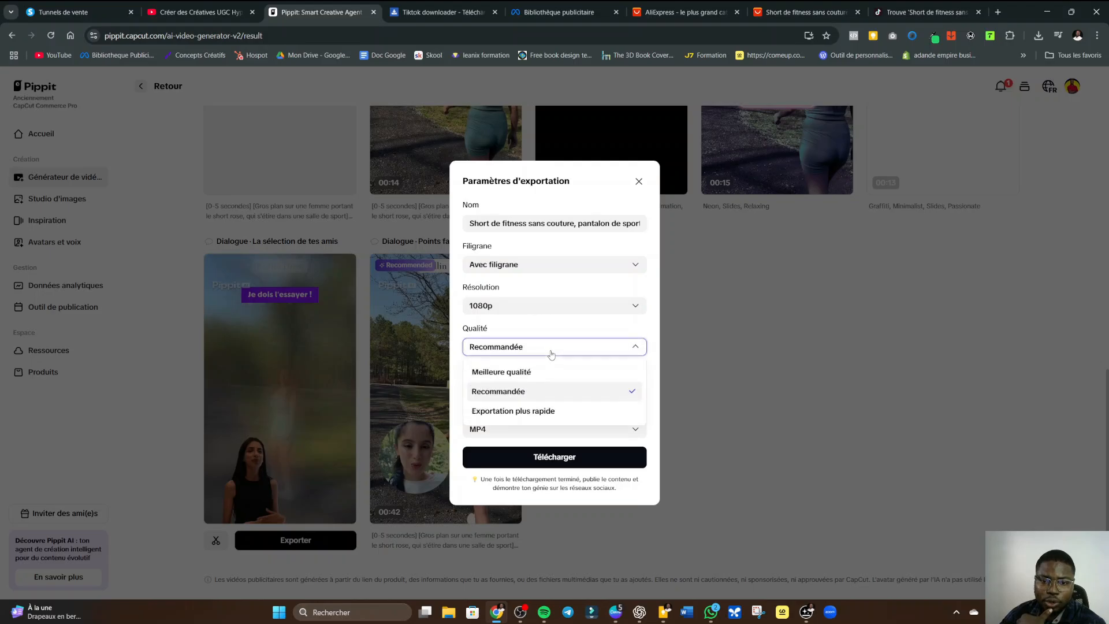
{"action": "left_click", "coordinate": [551, 351]}
{"action": "left_click", "coordinate": [534, 354]}
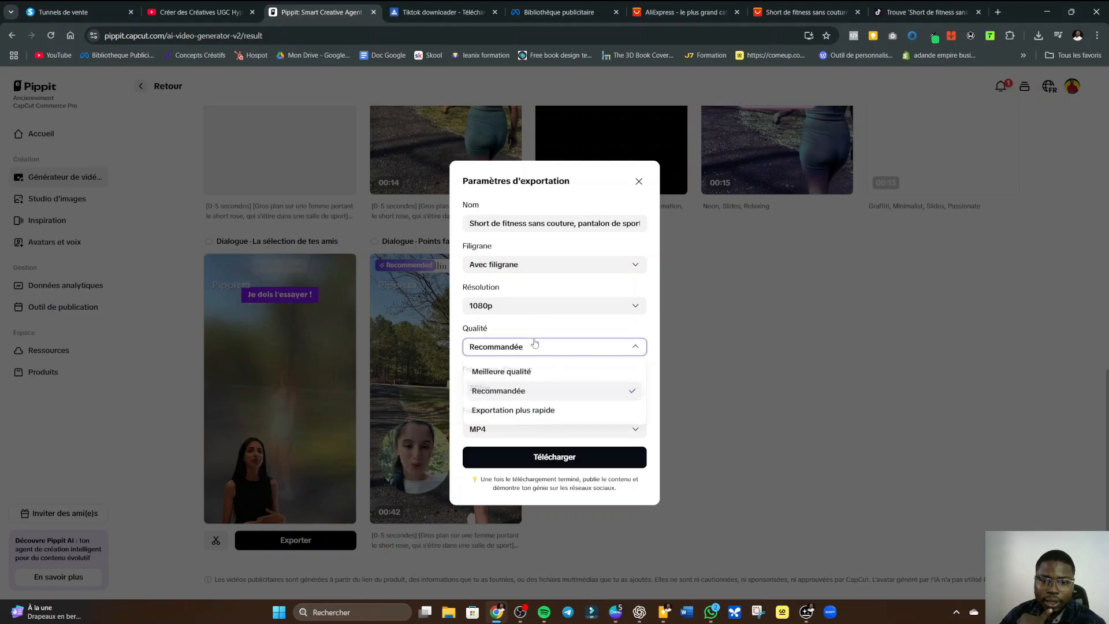
{"action": "left_click", "coordinate": [526, 371]}
{"action": "left_click", "coordinate": [521, 396]}
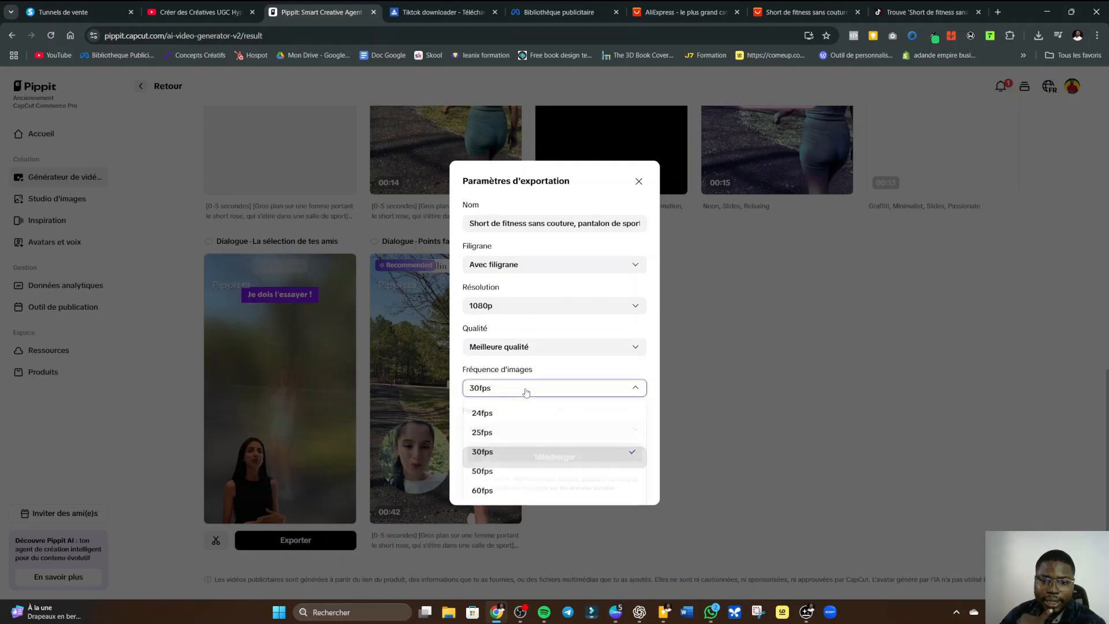
{"action": "left_click", "coordinate": [515, 491]}
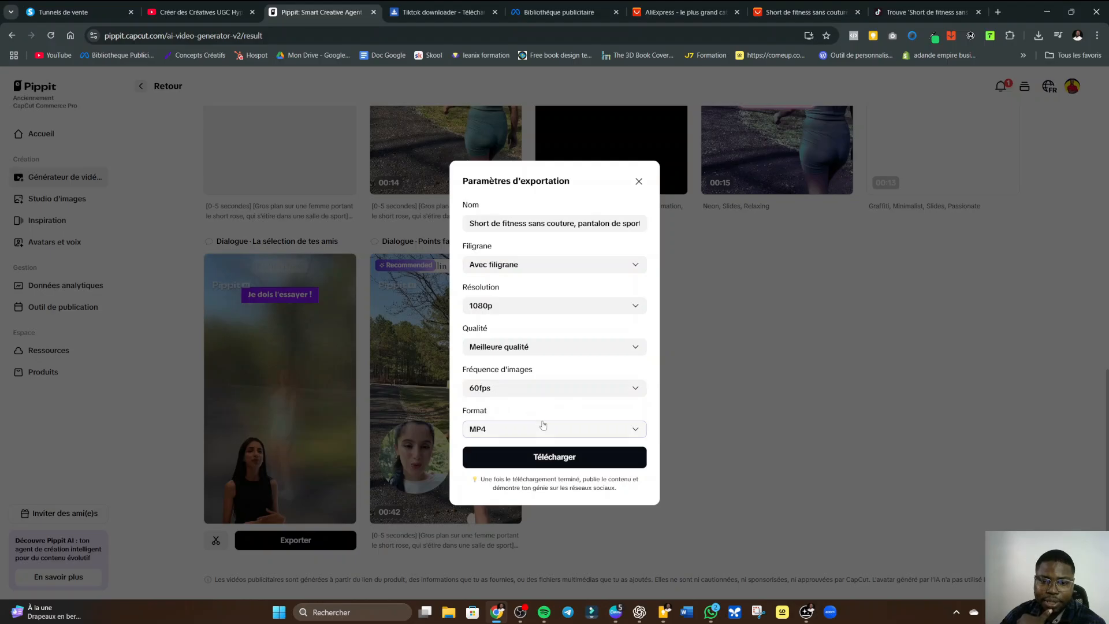
- Choose Aucun filigrane for the watermark and start exporting the video
{"action": "left_click", "coordinate": [532, 269]}
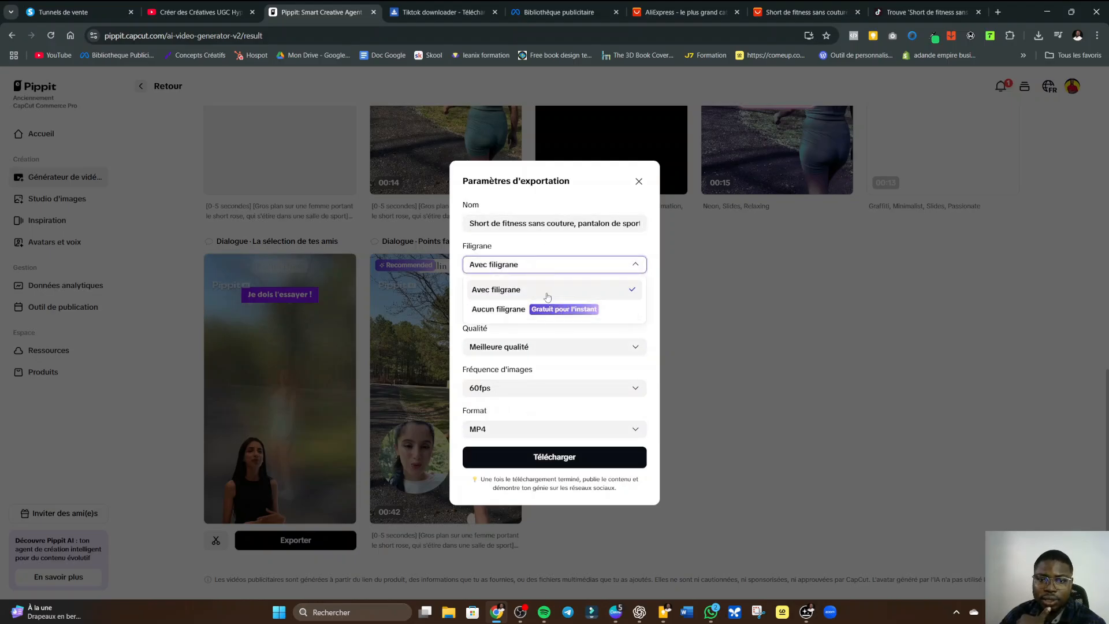
{"action": "left_click", "coordinate": [518, 311]}
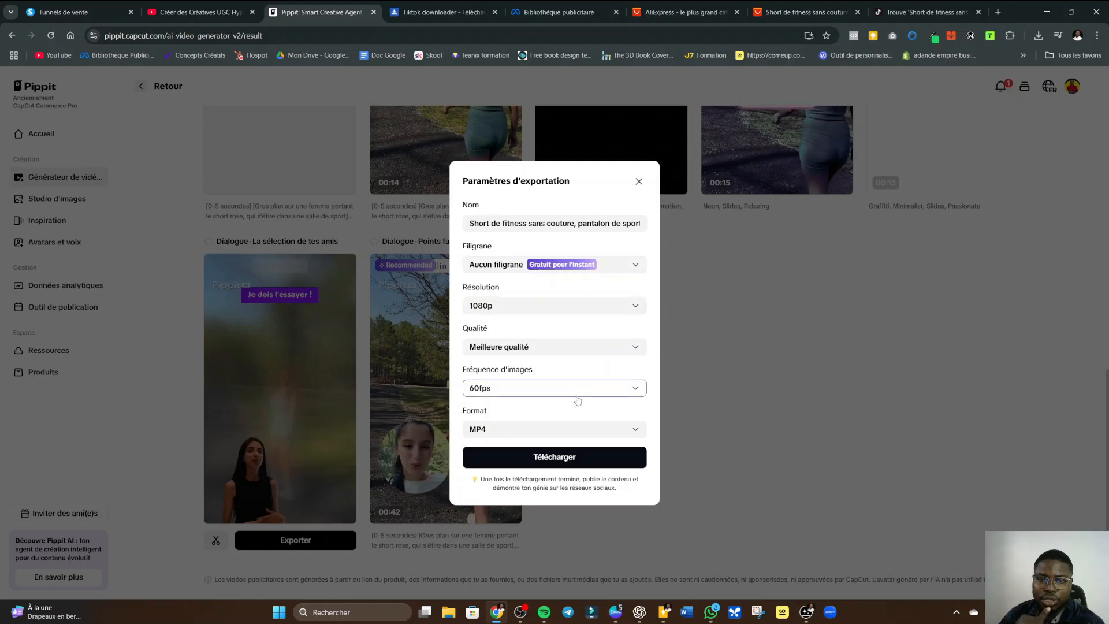
{"action": "left_click", "coordinate": [563, 465]}
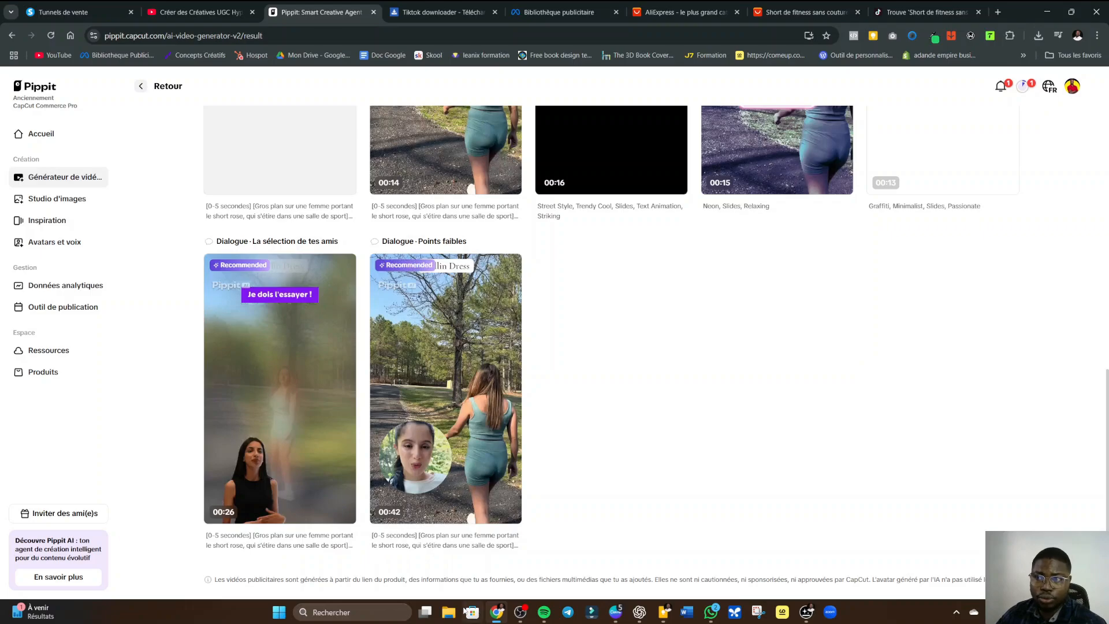
- Follow the video's export progress in the task list while looking over the generated results
{"action": "left_click", "coordinate": [1025, 89]}
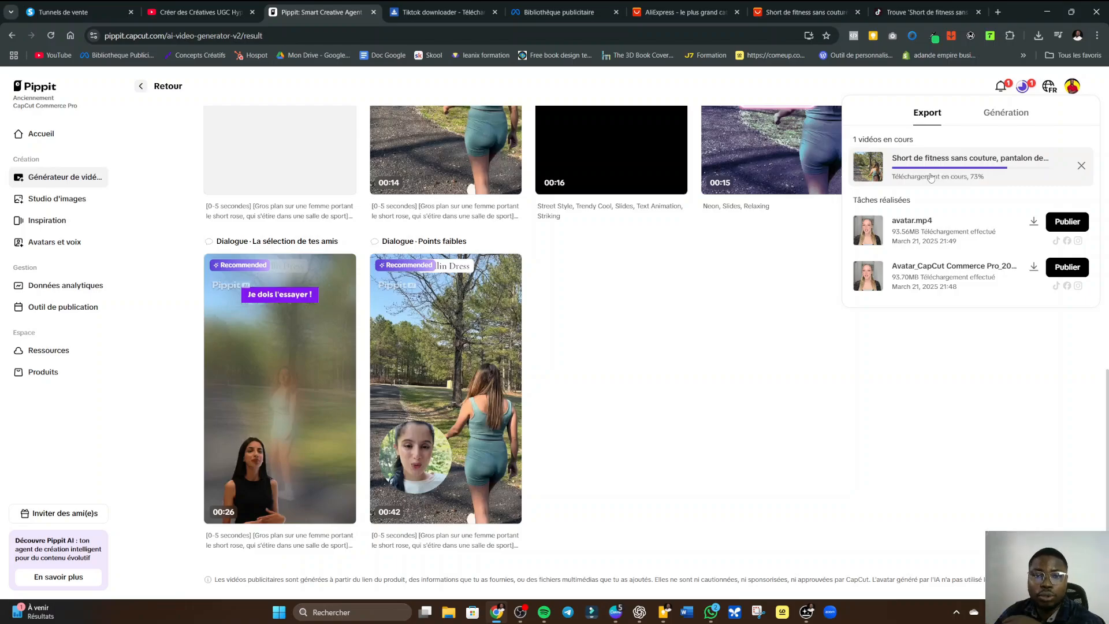
{"action": "scroll", "coordinate": [539, 222], "scroll_direction": "up", "scroll_amount": 10}
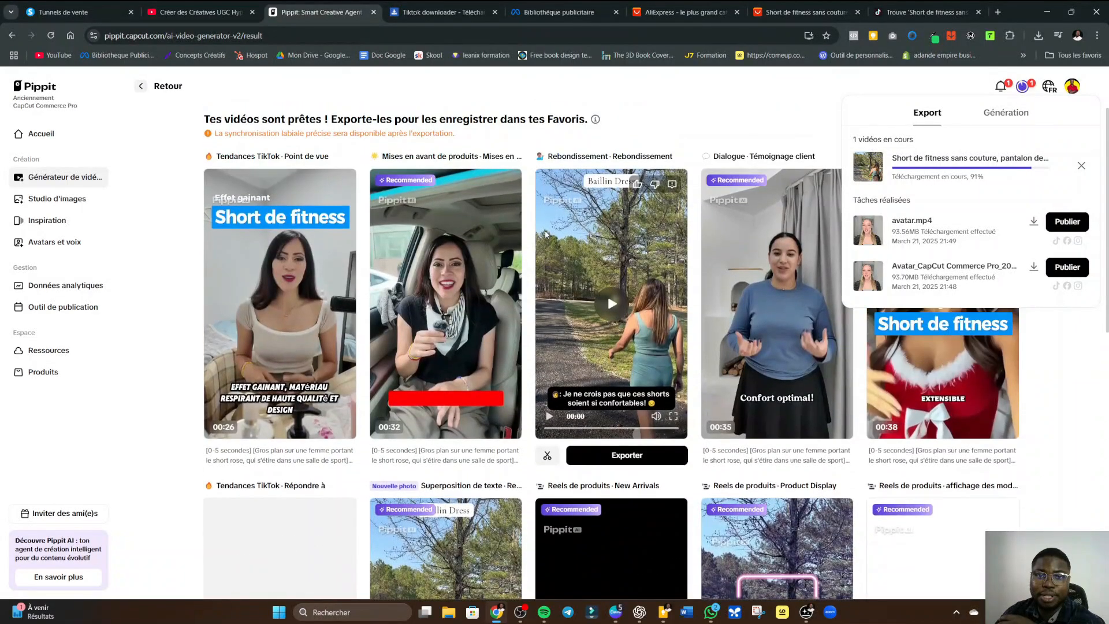
{"action": "scroll", "coordinate": [721, 516], "scroll_direction": "down", "scroll_amount": 5}
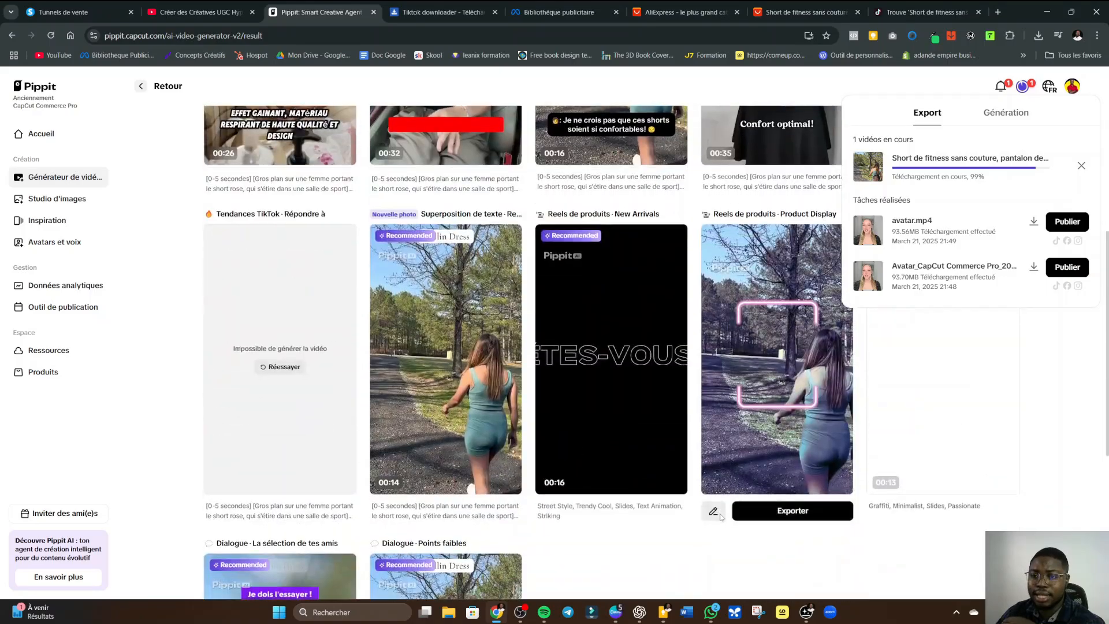
{"action": "scroll", "coordinate": [720, 515], "scroll_direction": "up", "scroll_amount": 5}
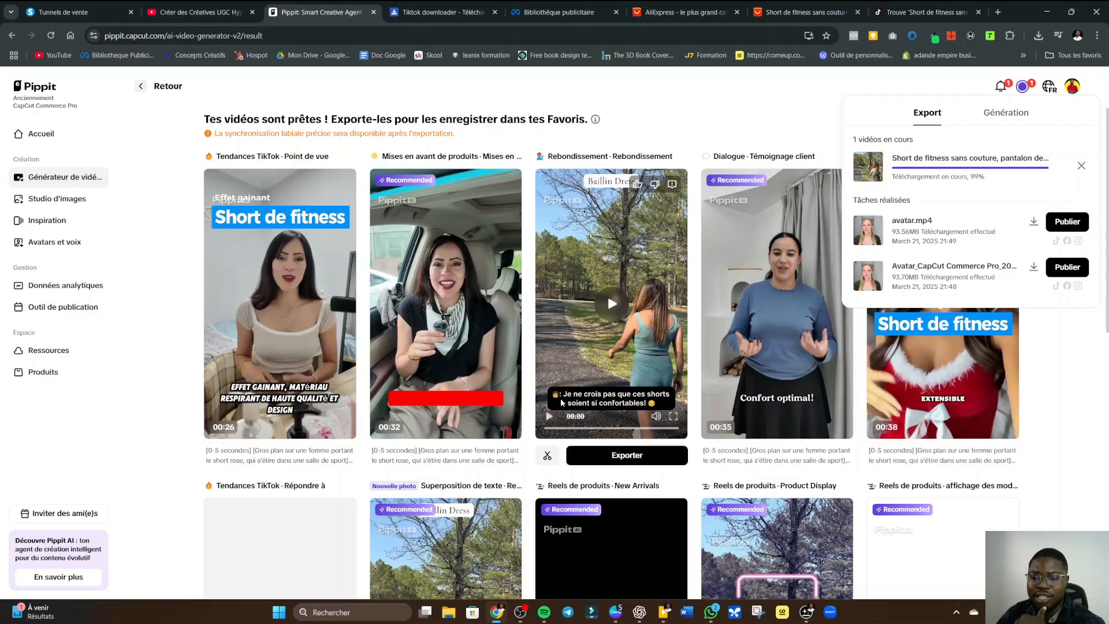
{"action": "scroll", "coordinate": [561, 402], "scroll_direction": "down", "scroll_amount": 8}
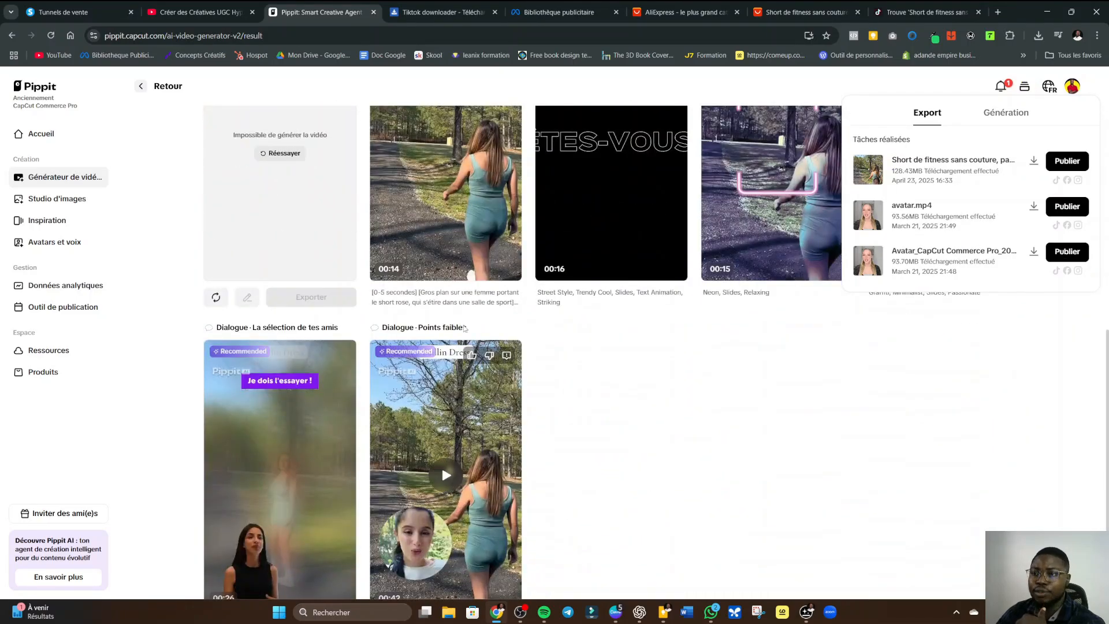
- Download the exported fitness shorts video and check its progress in the browser's recent downloads
{"action": "left_click", "coordinate": [1032, 160]}
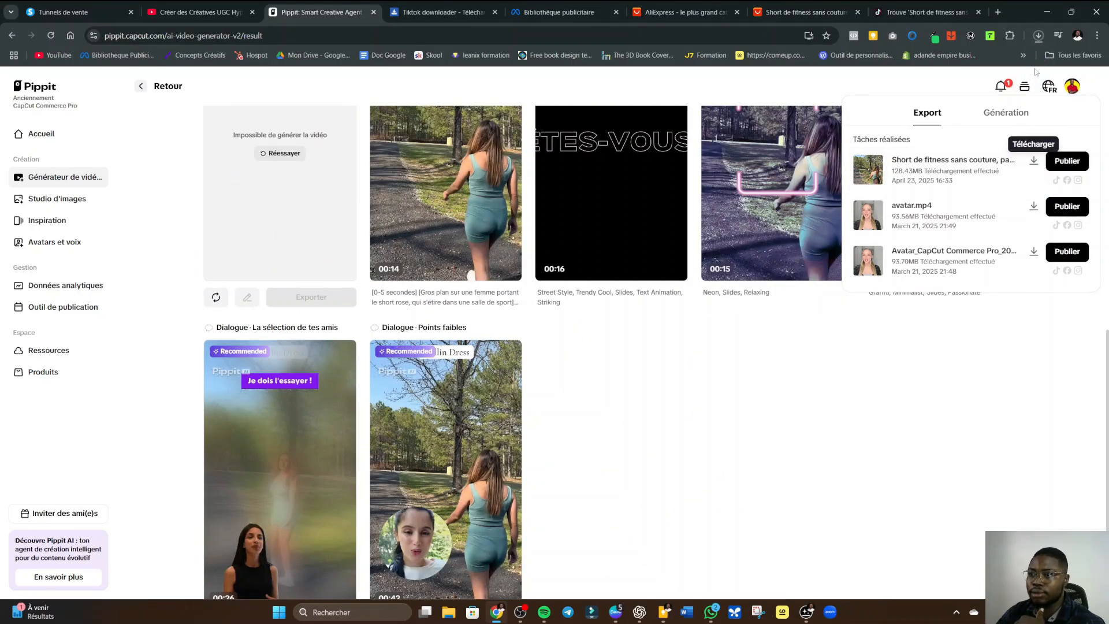
{"action": "left_click", "coordinate": [1039, 37]}
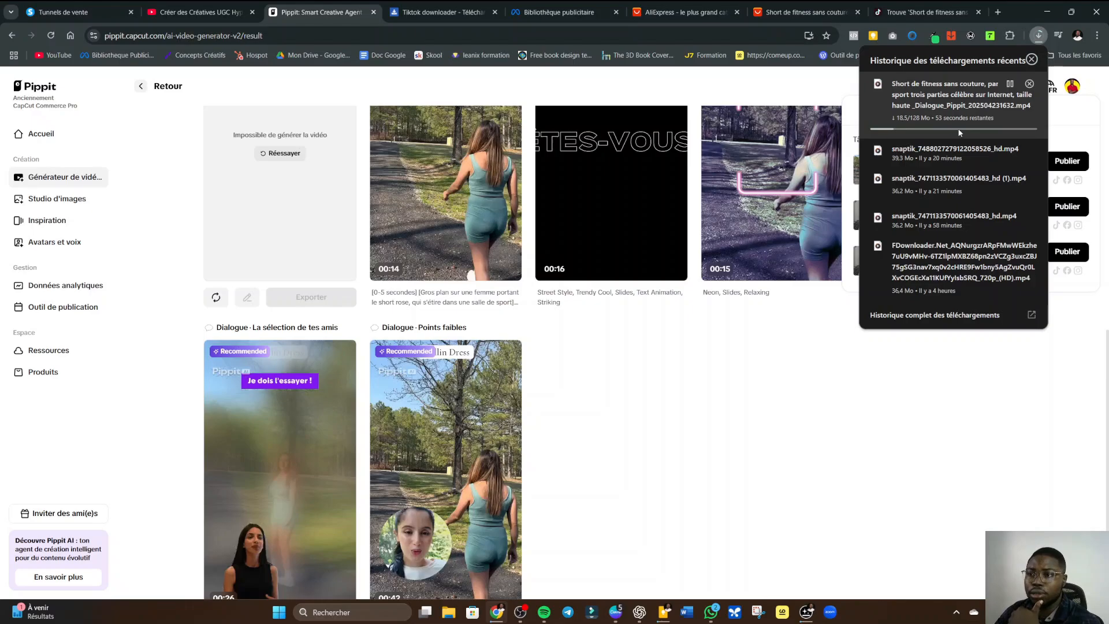
{"action": "left_click", "coordinate": [816, 363]}
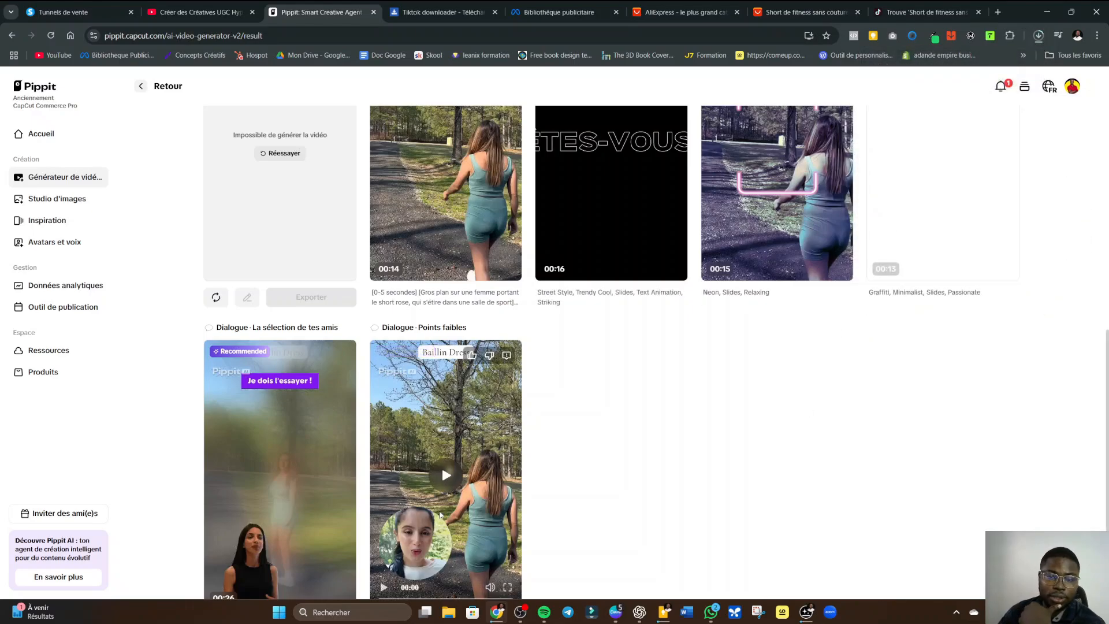
{"action": "scroll", "coordinate": [399, 507], "scroll_direction": "up", "scroll_amount": 1}
{"action": "scroll", "coordinate": [398, 507], "scroll_direction": "up", "scroll_amount": 8}
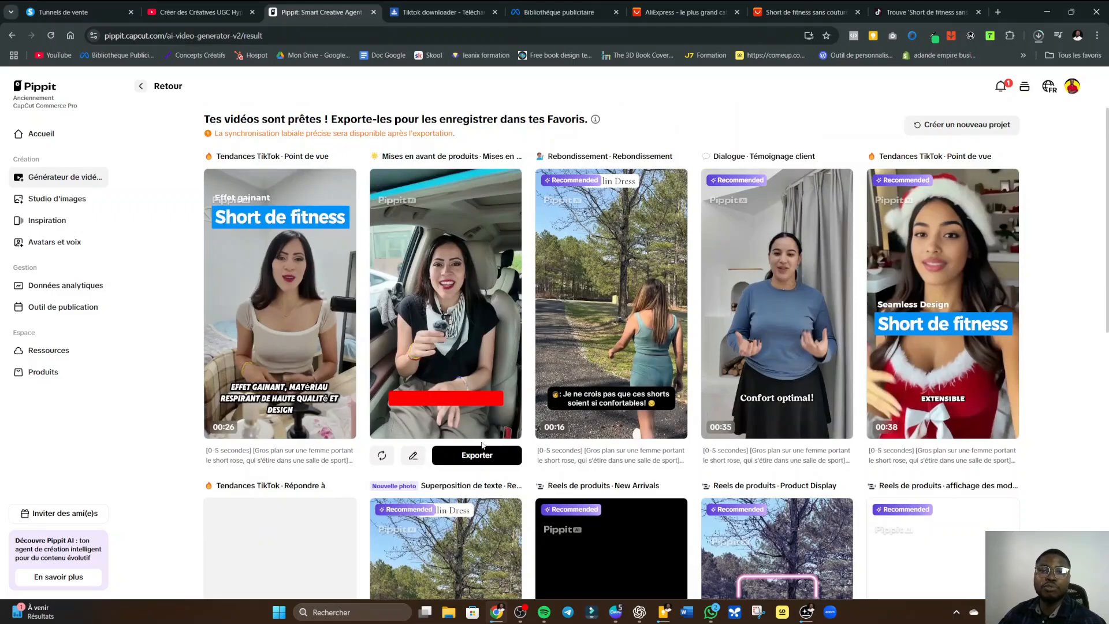
{"action": "mouse_move", "coordinate": [441, 293]}
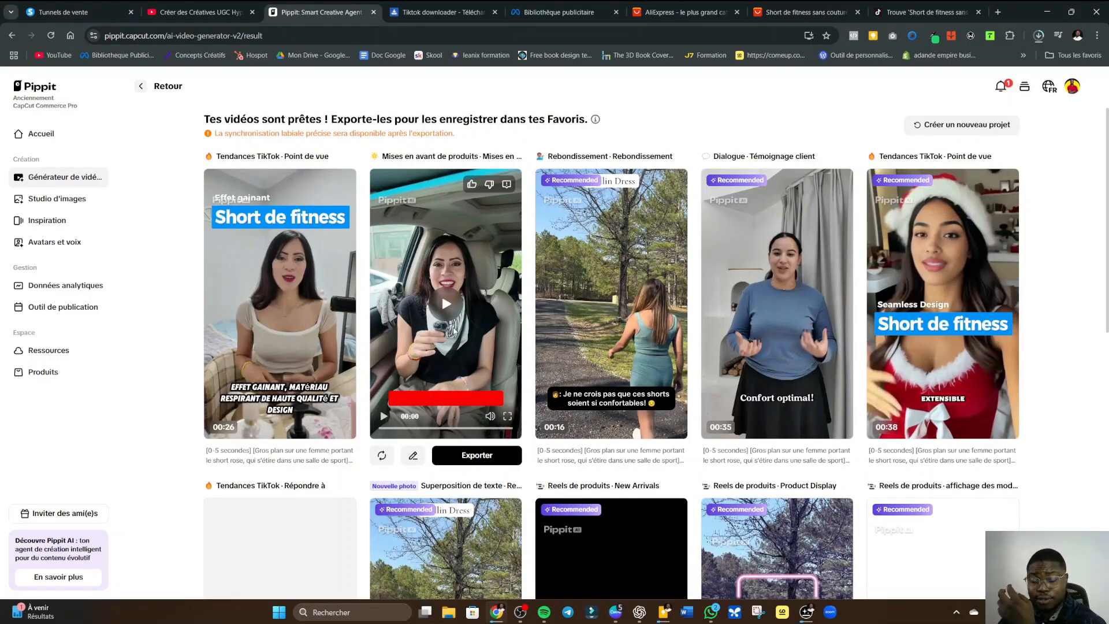
{"action": "mouse_move", "coordinate": [810, 455]}
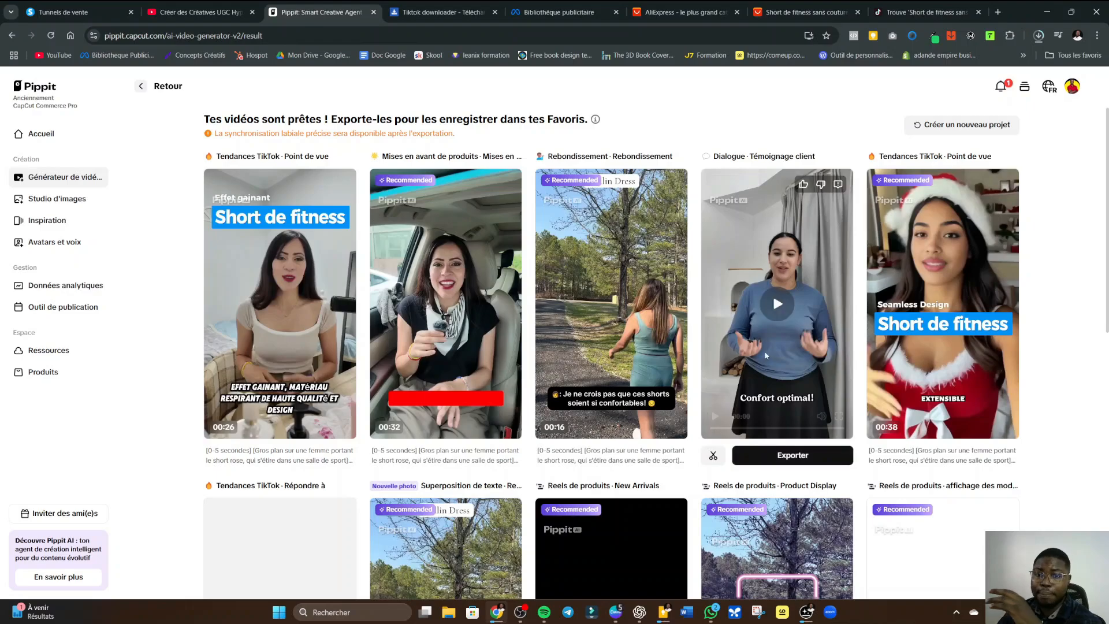
- Switch to Genspark and look back through the conversation's video script and Facebook ad copy for the fitness shorts
{"action": "mouse_move", "coordinate": [518, 428]}
{"action": "mouse_move", "coordinate": [619, 506]}
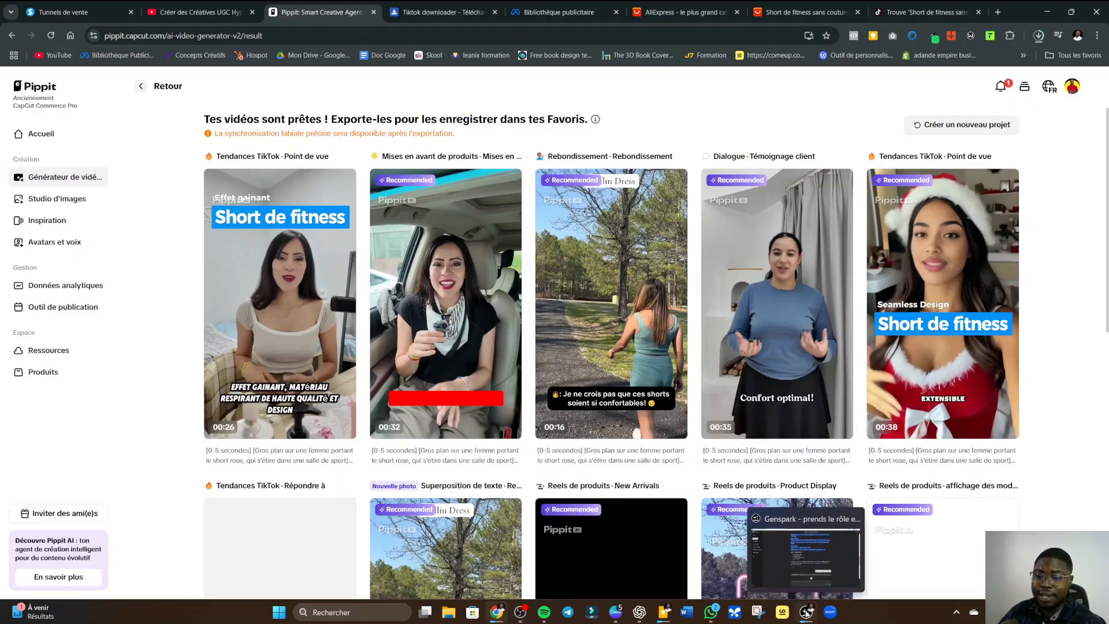
{"action": "mouse_move", "coordinate": [802, 573]}
{"action": "key", "text": "alt+Tab"}
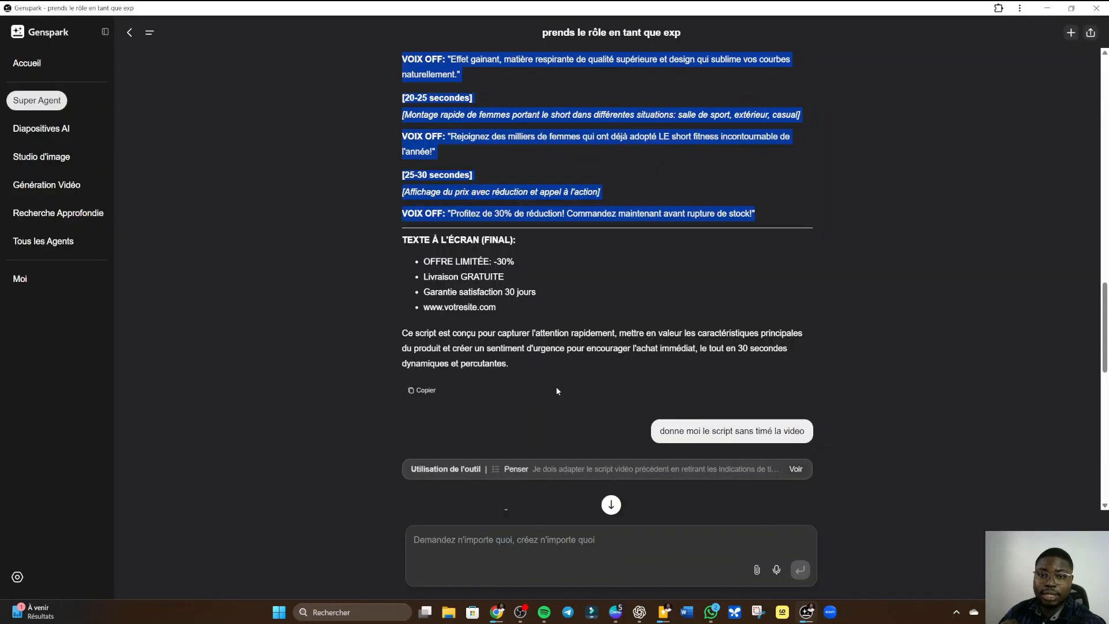
{"action": "left_click", "coordinate": [599, 70]}
{"action": "scroll", "coordinate": [576, 242], "scroll_direction": "up", "scroll_amount": 10}
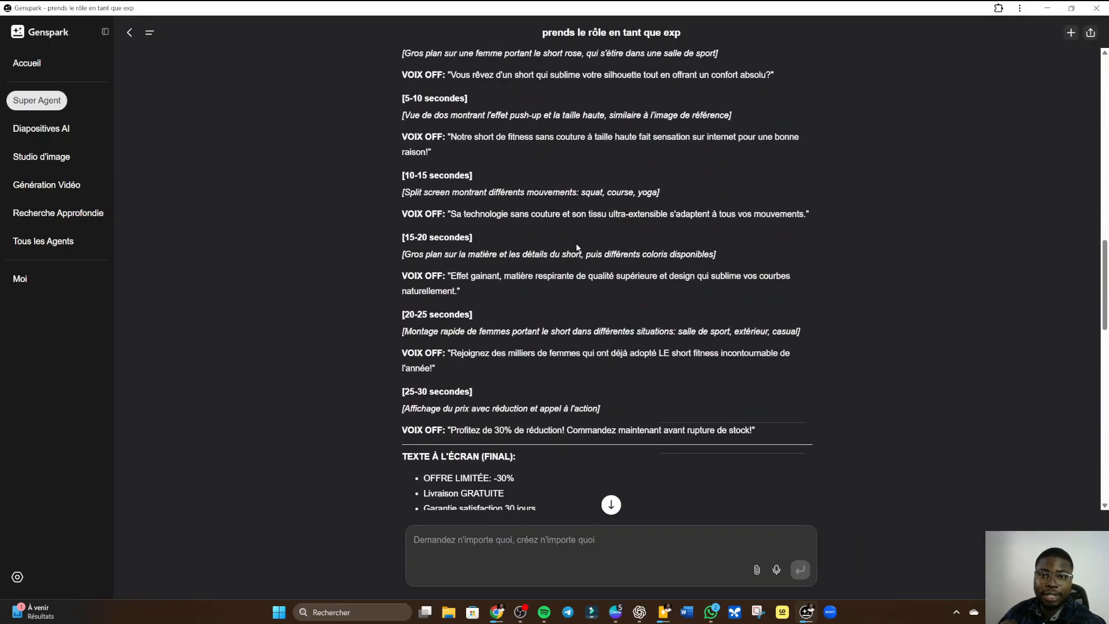
{"action": "scroll", "coordinate": [576, 242], "scroll_direction": "up", "scroll_amount": 8}
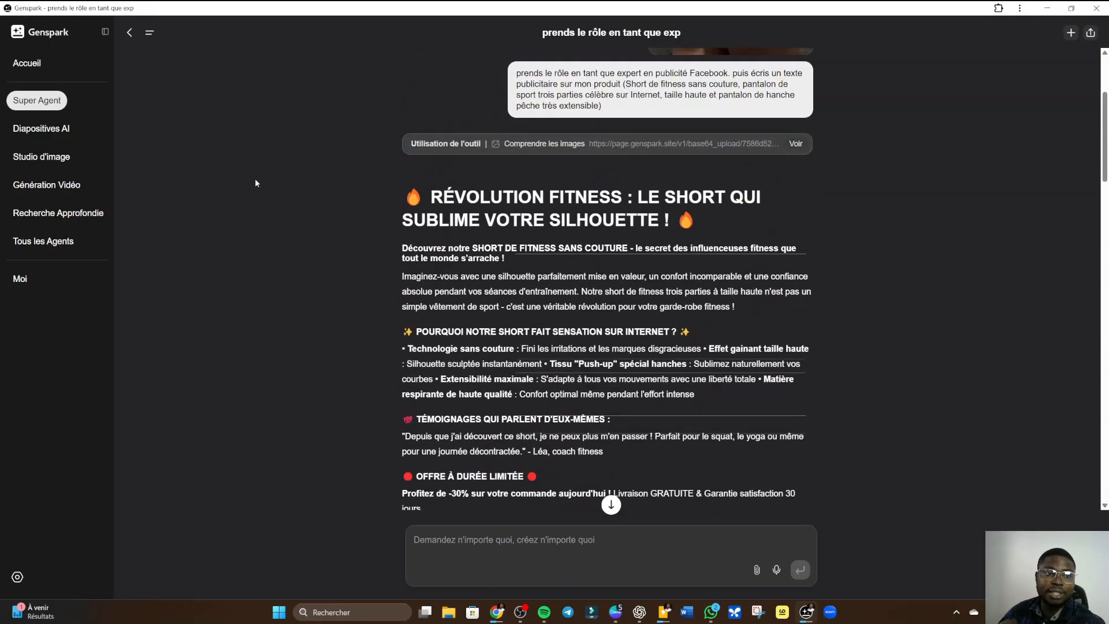
{"action": "scroll", "coordinate": [548, 113], "scroll_direction": "up", "scroll_amount": 2}
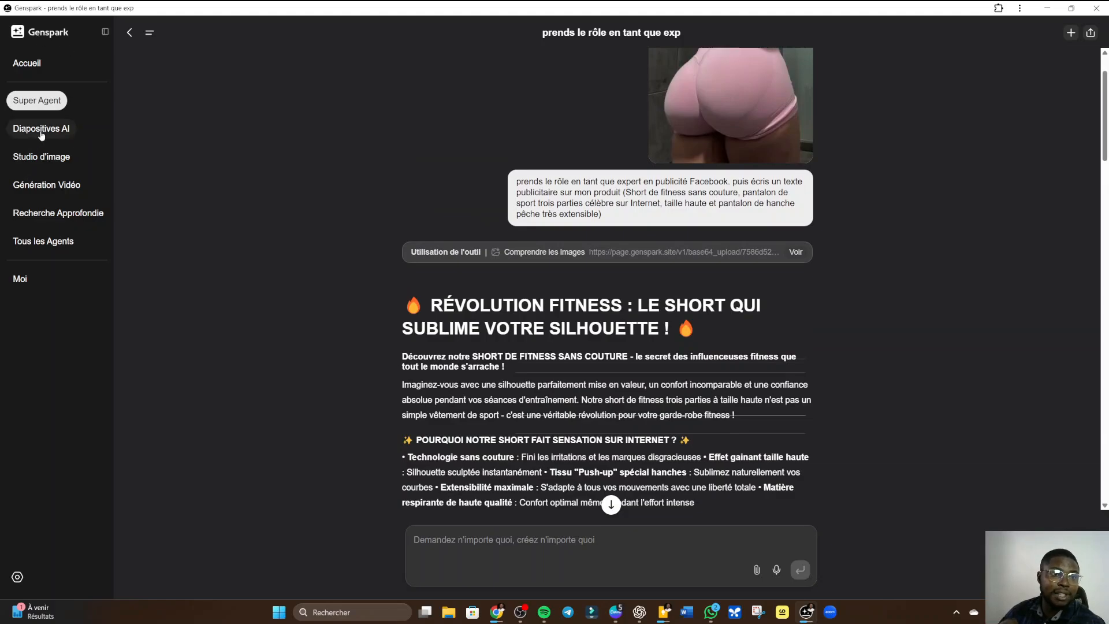
{"action": "scroll", "coordinate": [618, 309], "scroll_direction": "up", "scroll_amount": 1}
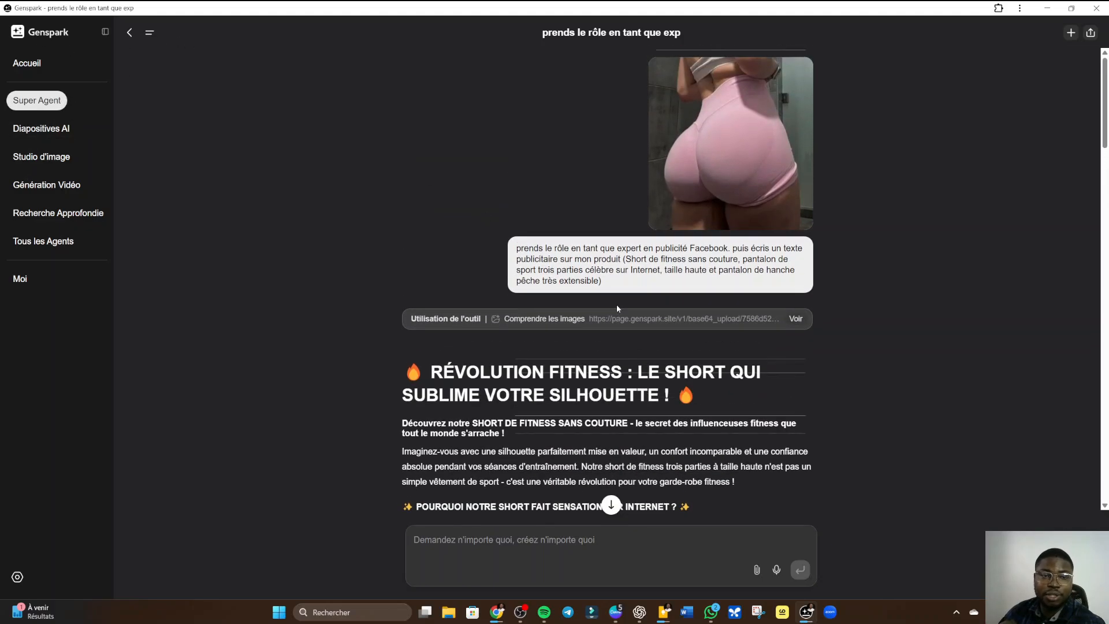
- Look at Genspark's AI slides, image studio and video generation tools, and return to the Pippit results
{"action": "left_click", "coordinate": [44, 132]}
{"action": "left_click", "coordinate": [52, 160]}
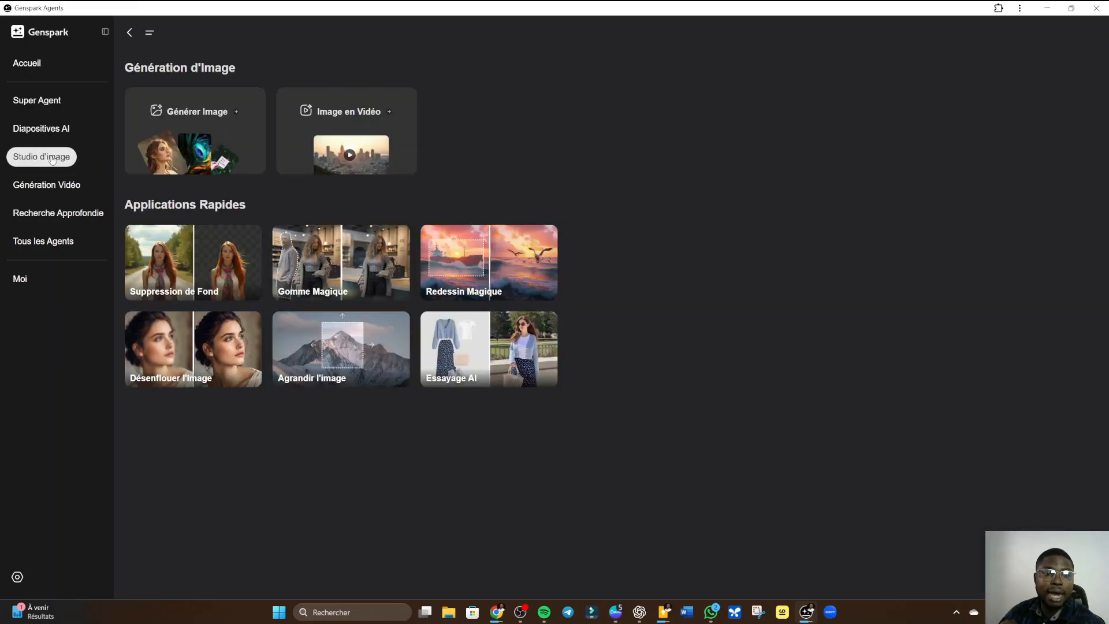
{"action": "left_click", "coordinate": [50, 188]}
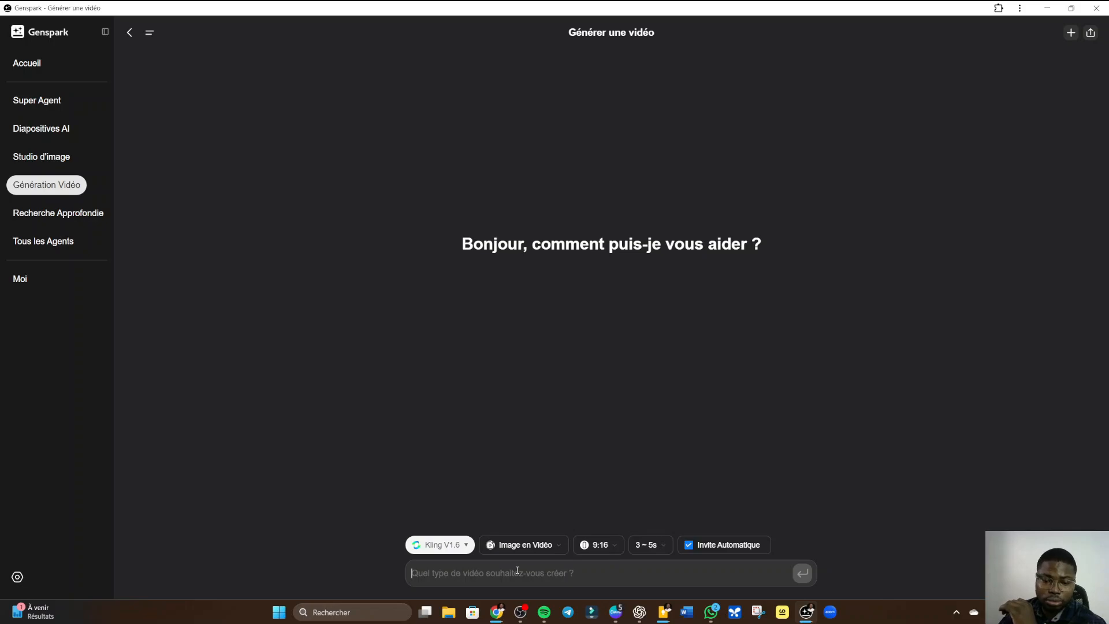
{"action": "left_click", "coordinate": [1047, 8]}
{"action": "scroll", "coordinate": [772, 293], "scroll_direction": "down", "scroll_amount": 4}
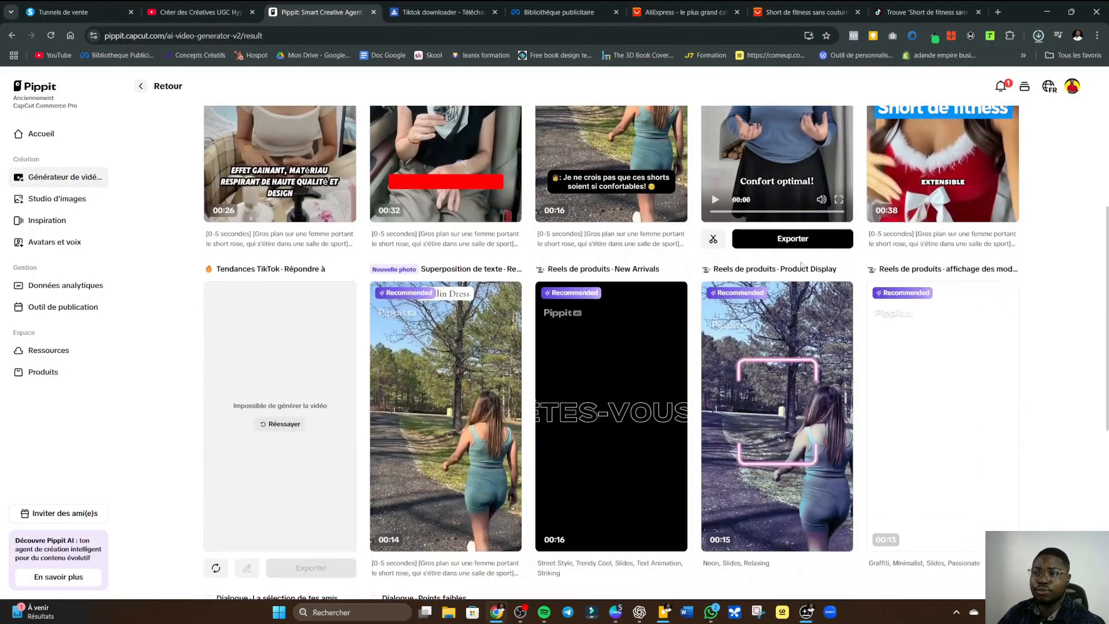
{"action": "scroll", "coordinate": [802, 265], "scroll_direction": "down", "scroll_amount": 6}
{"action": "scroll", "coordinate": [801, 264], "scroll_direction": "up", "scroll_amount": 6}
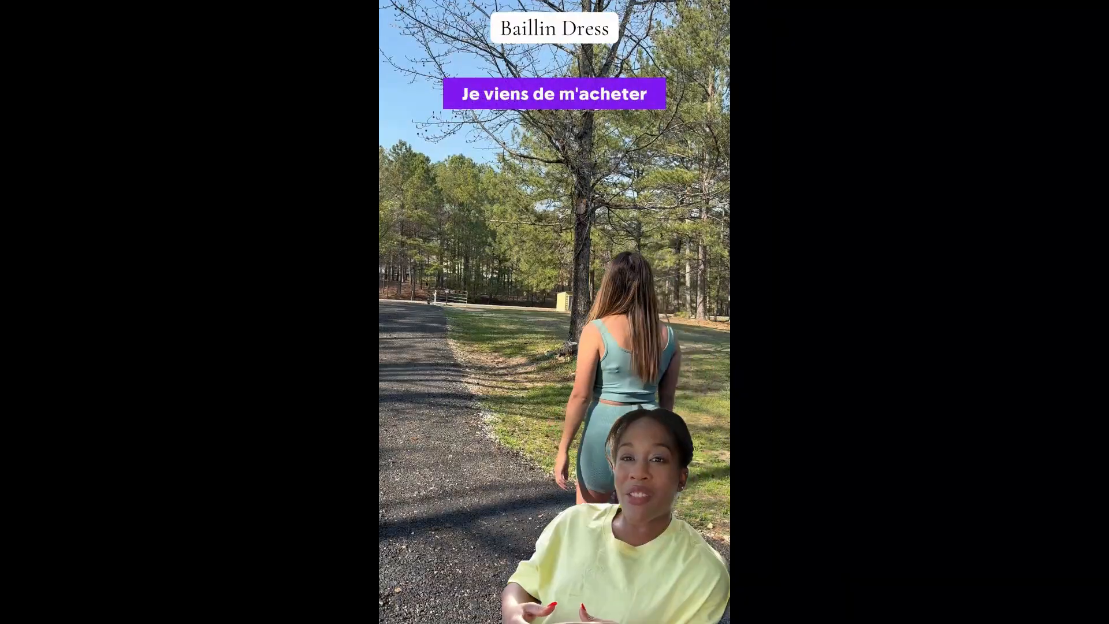